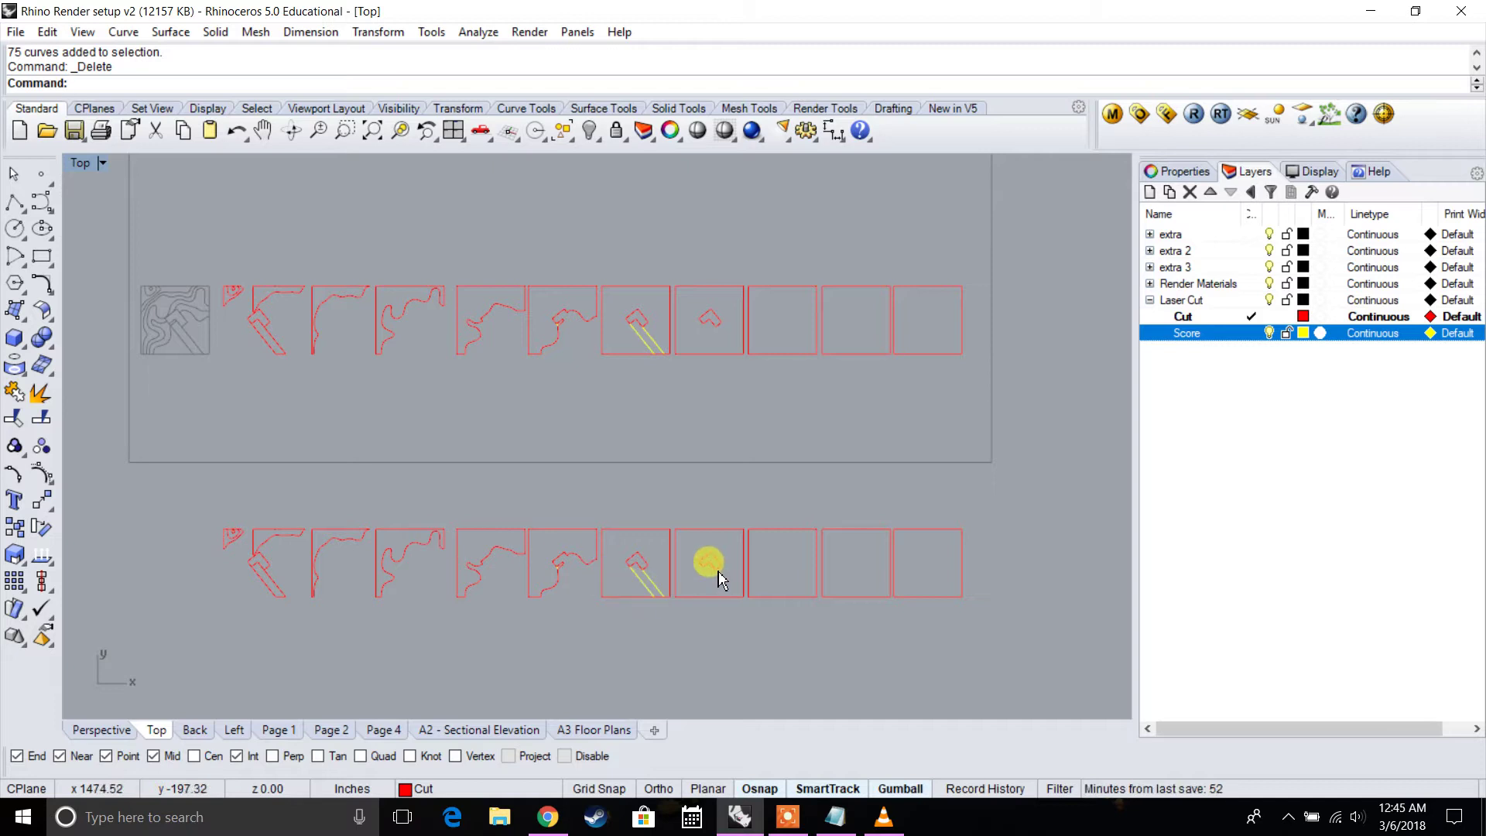
Duplicate the whole laser-cut layout, sheet border included, and move the copy along X, clear of the original
{"action": "right_click_drag", "start_coordinate": [719, 579], "coordinate": [531, 573]}
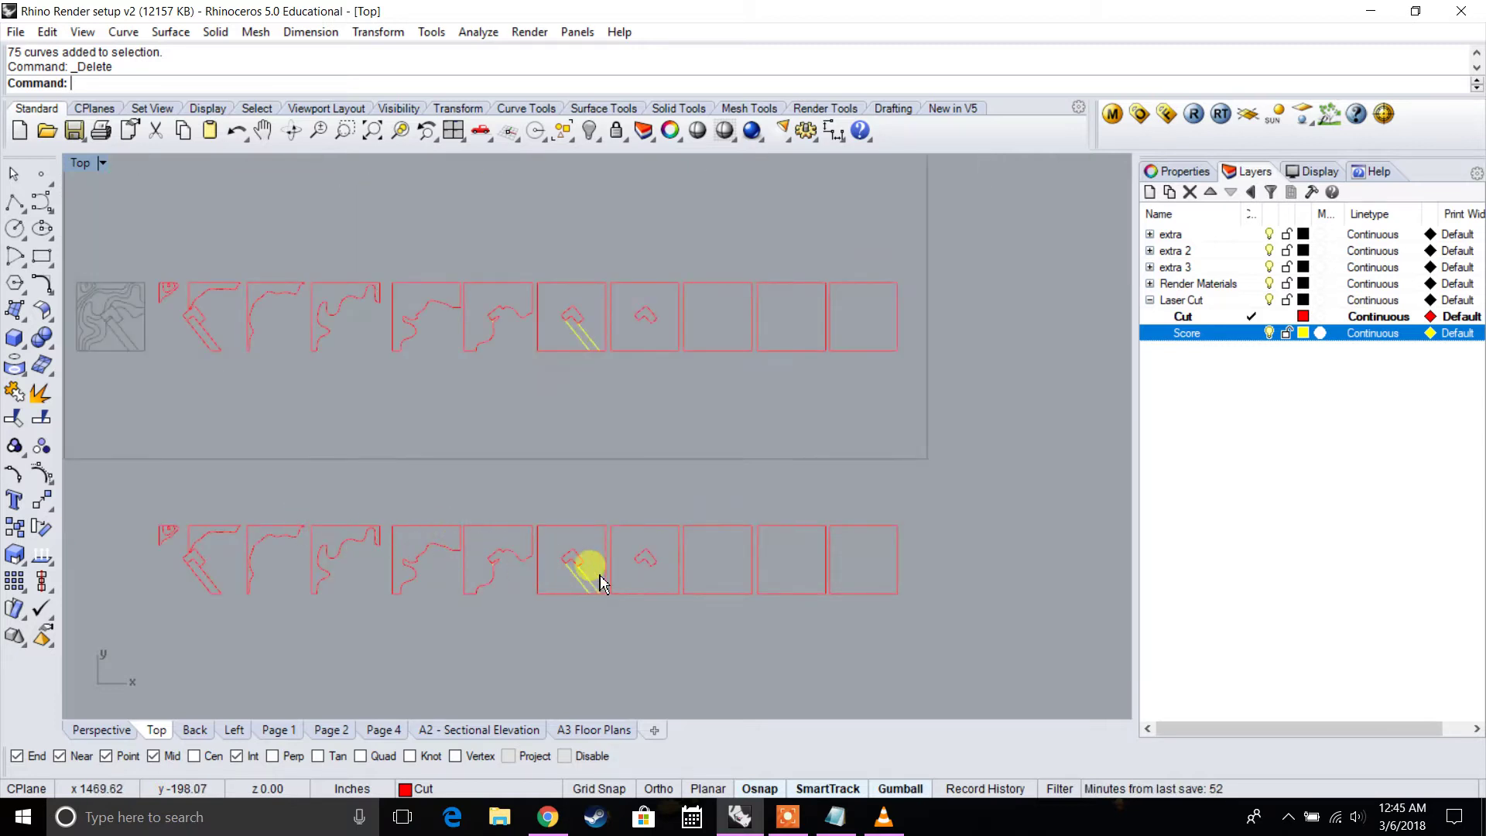
{"action": "scroll", "coordinate": [603, 585], "scroll_direction": "down", "scroll_amount": 2}
{"action": "key", "text": "ctrl+a"}
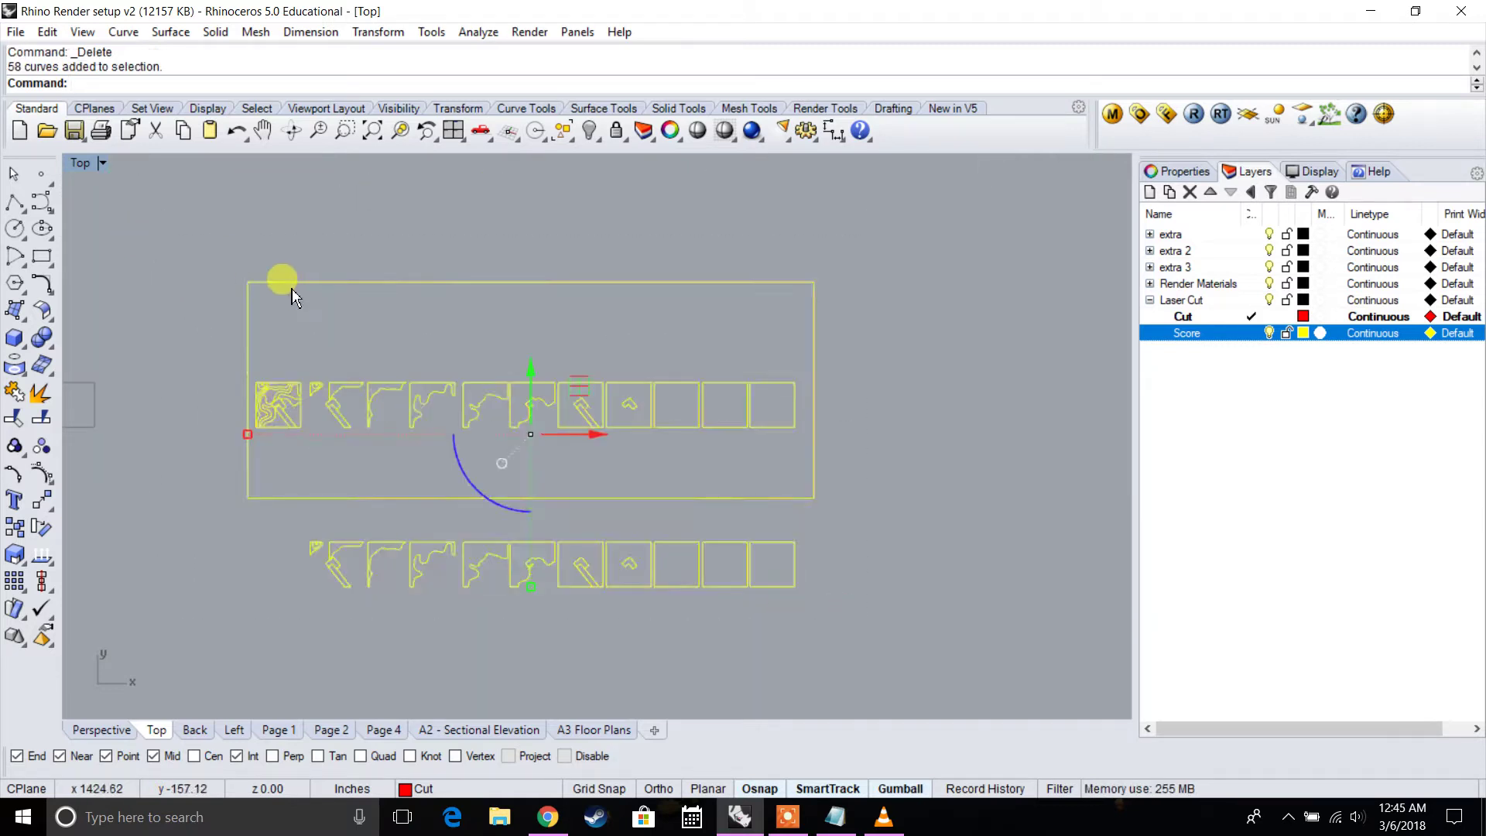
{"action": "scroll", "coordinate": [332, 371], "scroll_direction": "down", "scroll_amount": 3}
{"action": "key", "text": "ctrl+c"}
{"action": "key", "text": "ctrl+v"}
{"action": "left_click_drag", "start_coordinate": [368, 391], "coordinate": [755, 450]}
{"action": "left_click", "coordinate": [757, 426]}
Examine the contour pieces in the lower row of the duplicated layout, comparing each with its neighbours
{"action": "scroll", "coordinate": [742, 384], "scroll_direction": "up", "scroll_amount": 10}
{"action": "right_click_drag", "start_coordinate": [749, 554], "coordinate": [749, 480]}
{"action": "scroll", "coordinate": [666, 507], "scroll_direction": "up", "scroll_amount": 3}
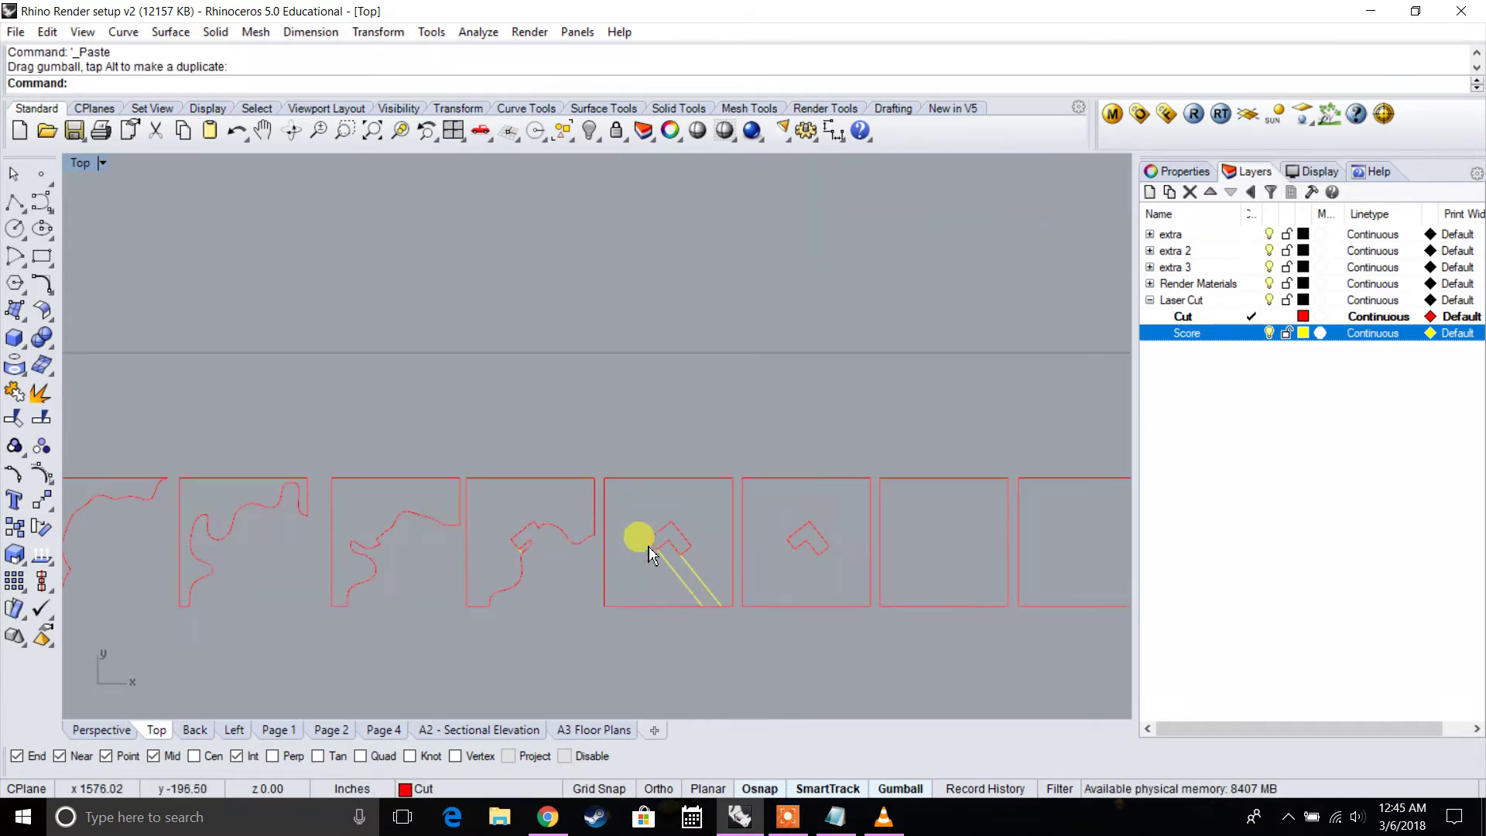
{"action": "scroll", "coordinate": [658, 511], "scroll_direction": "down", "scroll_amount": 2}
{"action": "scroll", "coordinate": [478, 505], "scroll_direction": "up", "scroll_amount": 2}
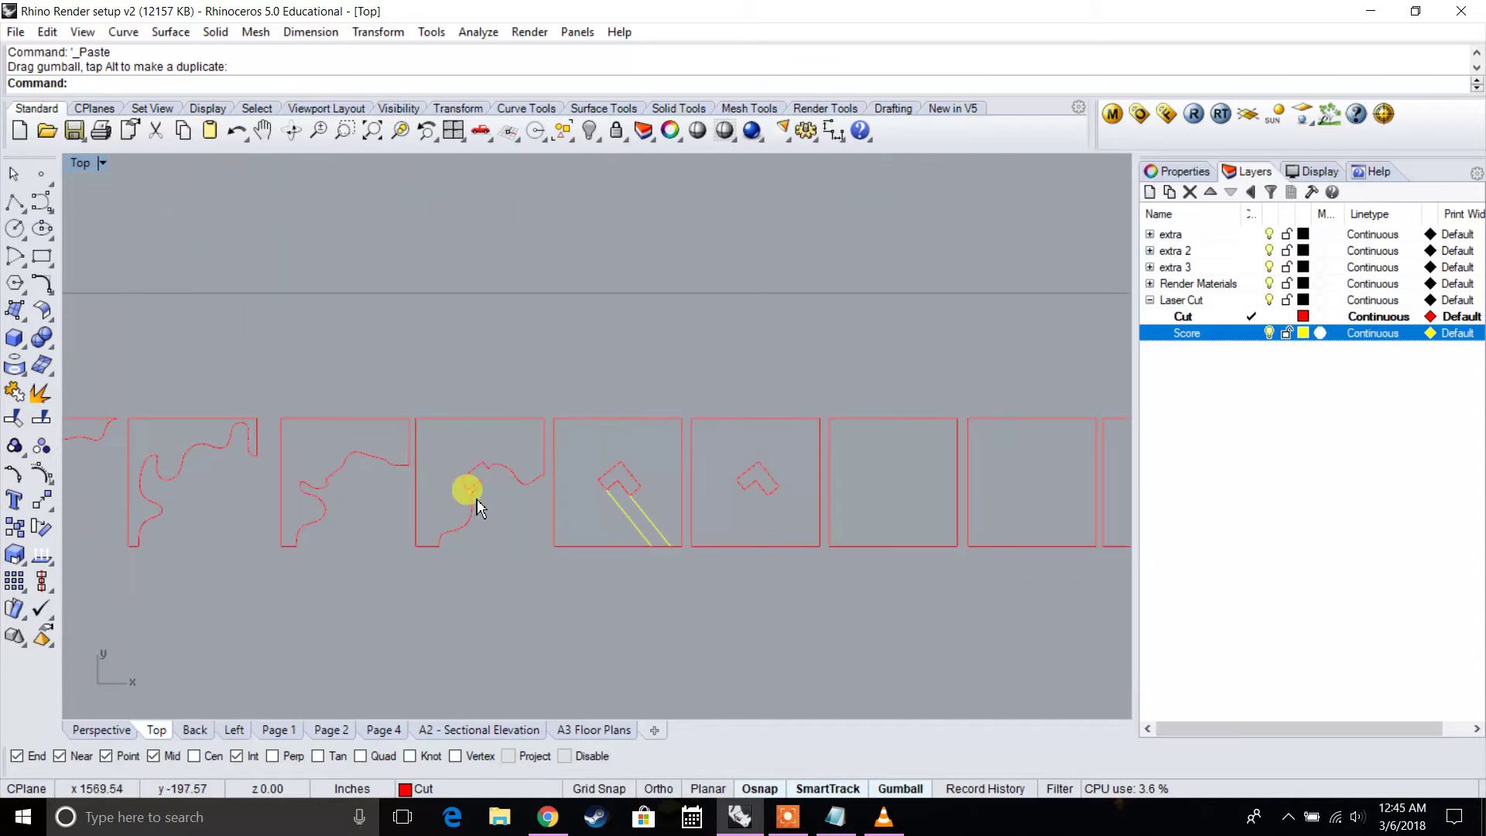
{"action": "scroll", "coordinate": [495, 507], "scroll_direction": "up", "scroll_amount": 2}
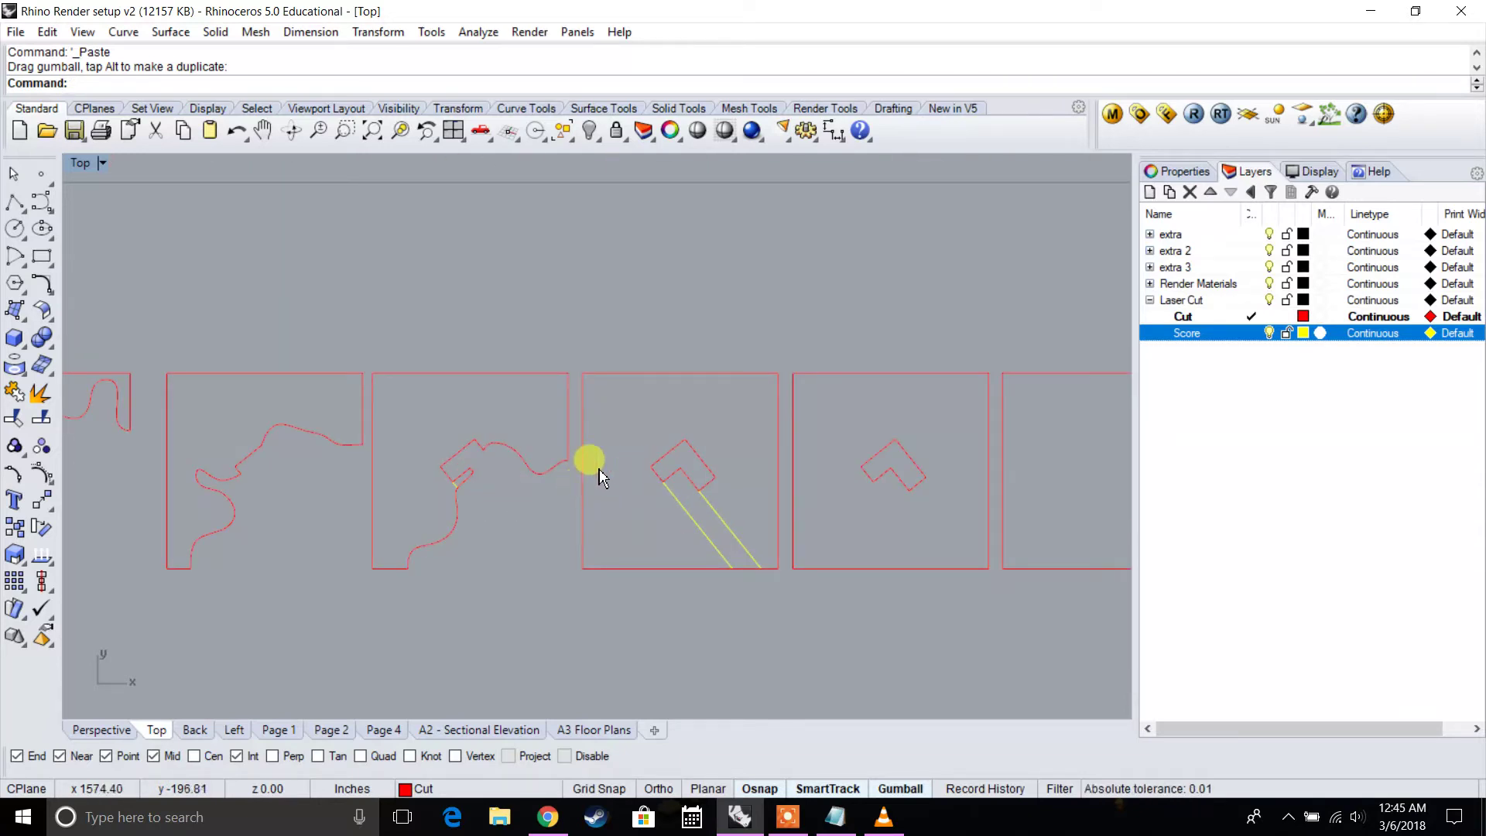
{"action": "left_click", "coordinate": [461, 511]}
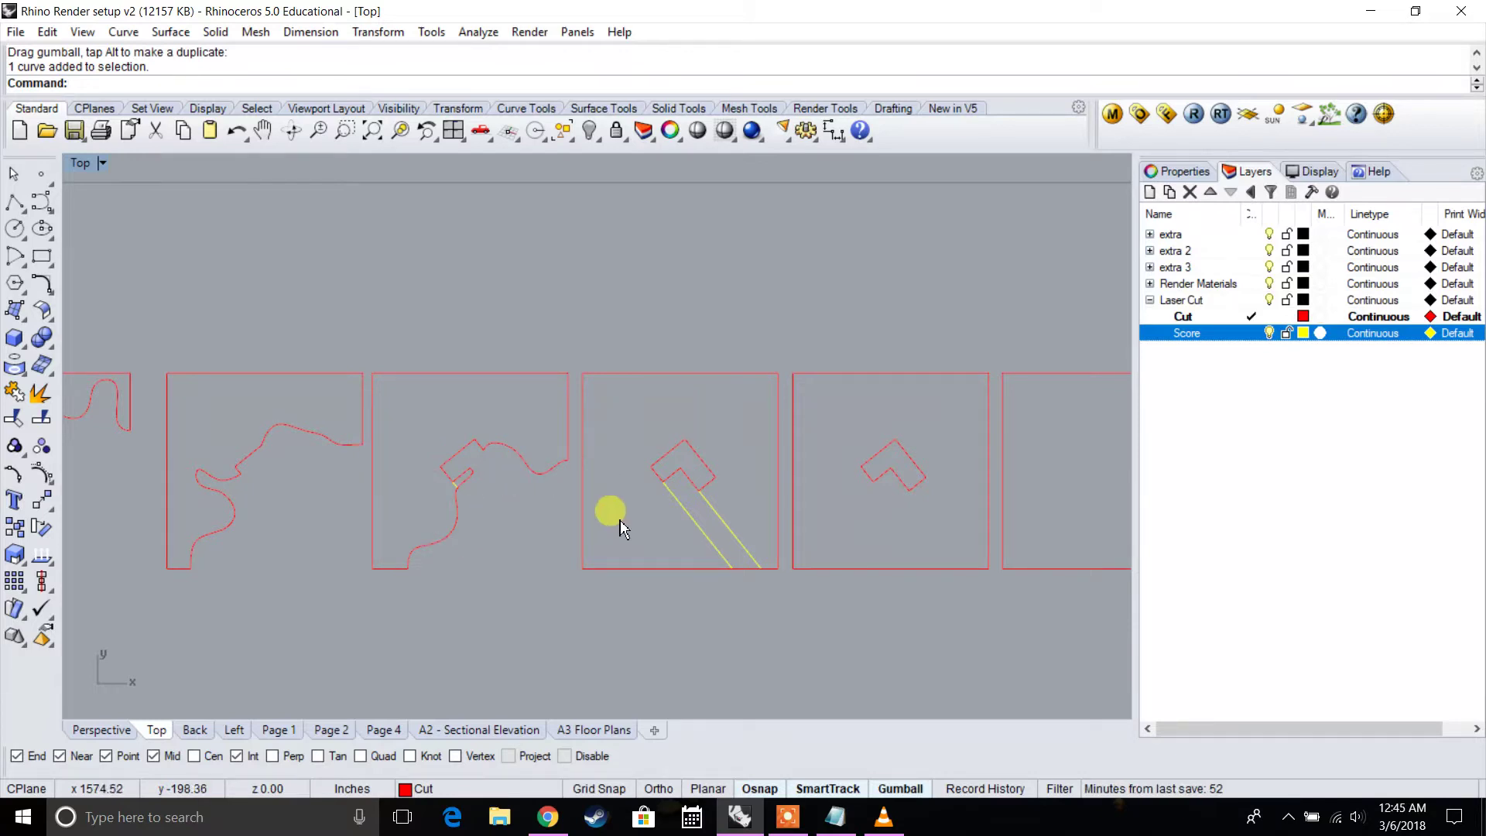
{"action": "right_click_drag", "start_coordinate": [343, 502], "coordinate": [792, 487]}
{"action": "right_click_drag", "start_coordinate": [517, 474], "coordinate": [636, 451]}
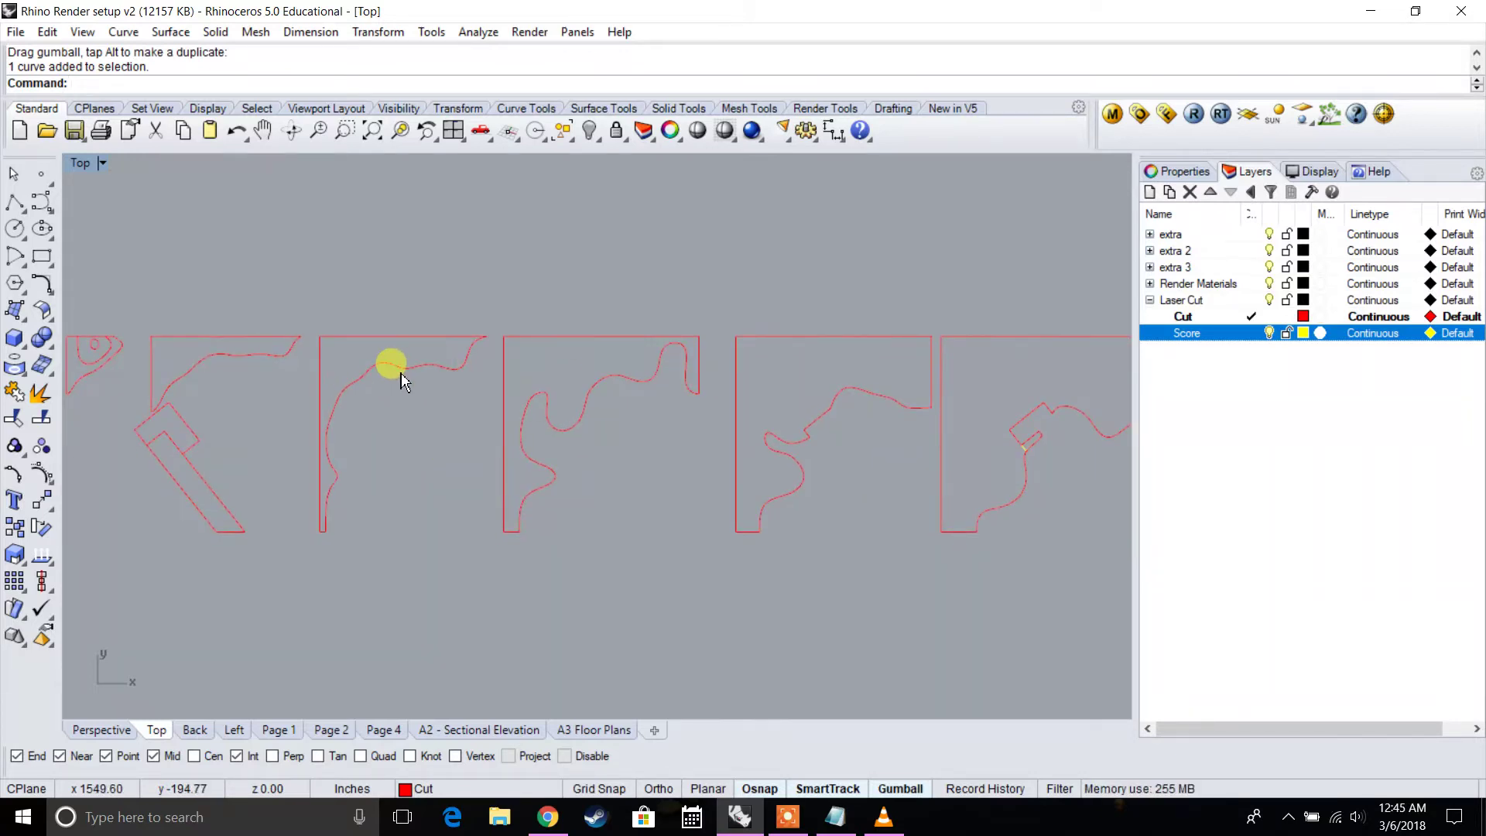
{"action": "left_click", "coordinate": [218, 356]}
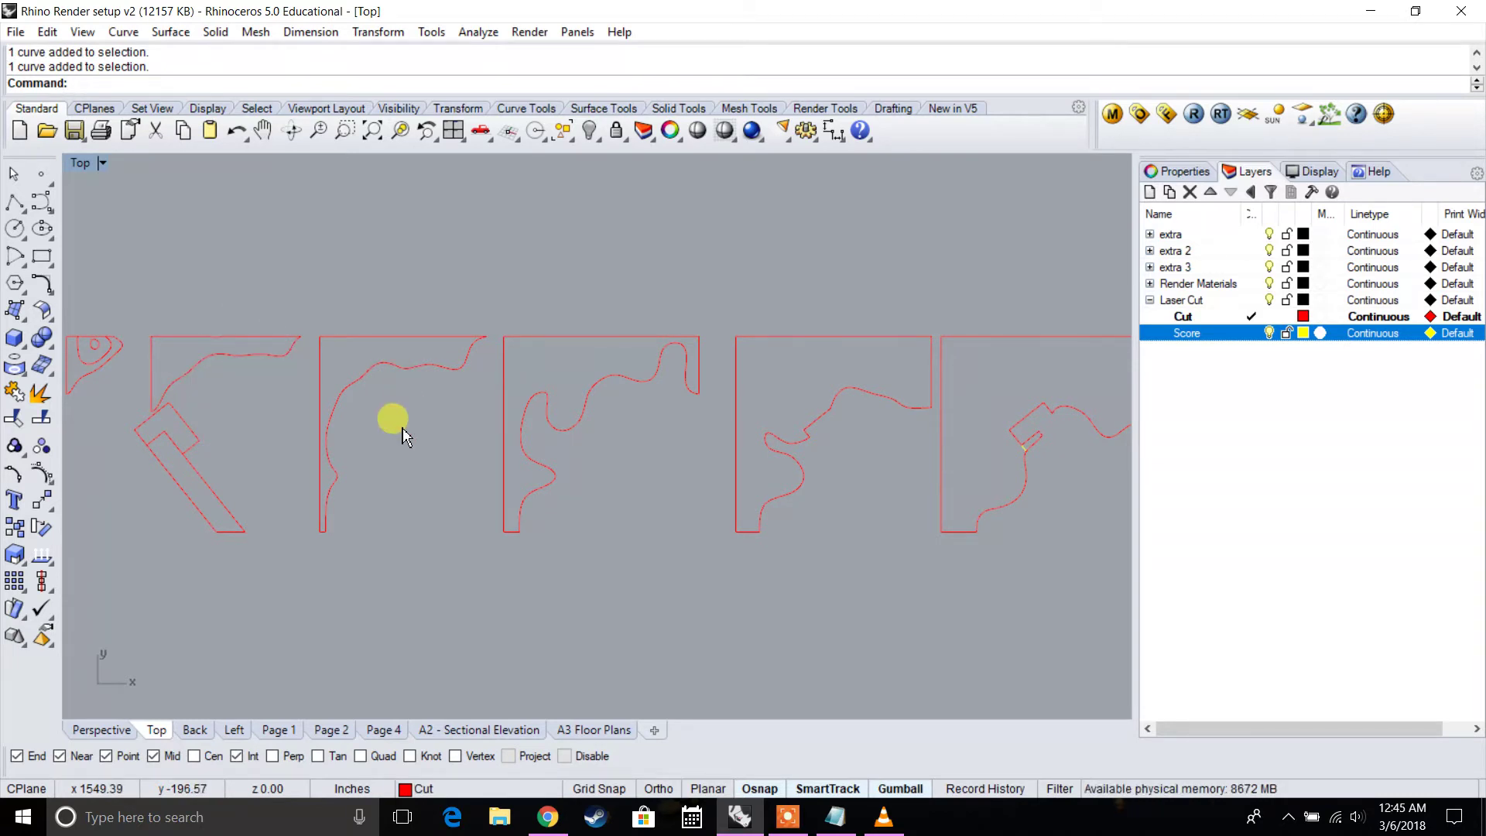
{"action": "scroll", "coordinate": [403, 436], "scroll_direction": "down", "scroll_amount": 3}
{"action": "right_click_drag", "start_coordinate": [712, 466], "coordinate": [562, 476]}
{"action": "right_click_drag", "start_coordinate": [347, 472], "coordinate": [447, 453]}
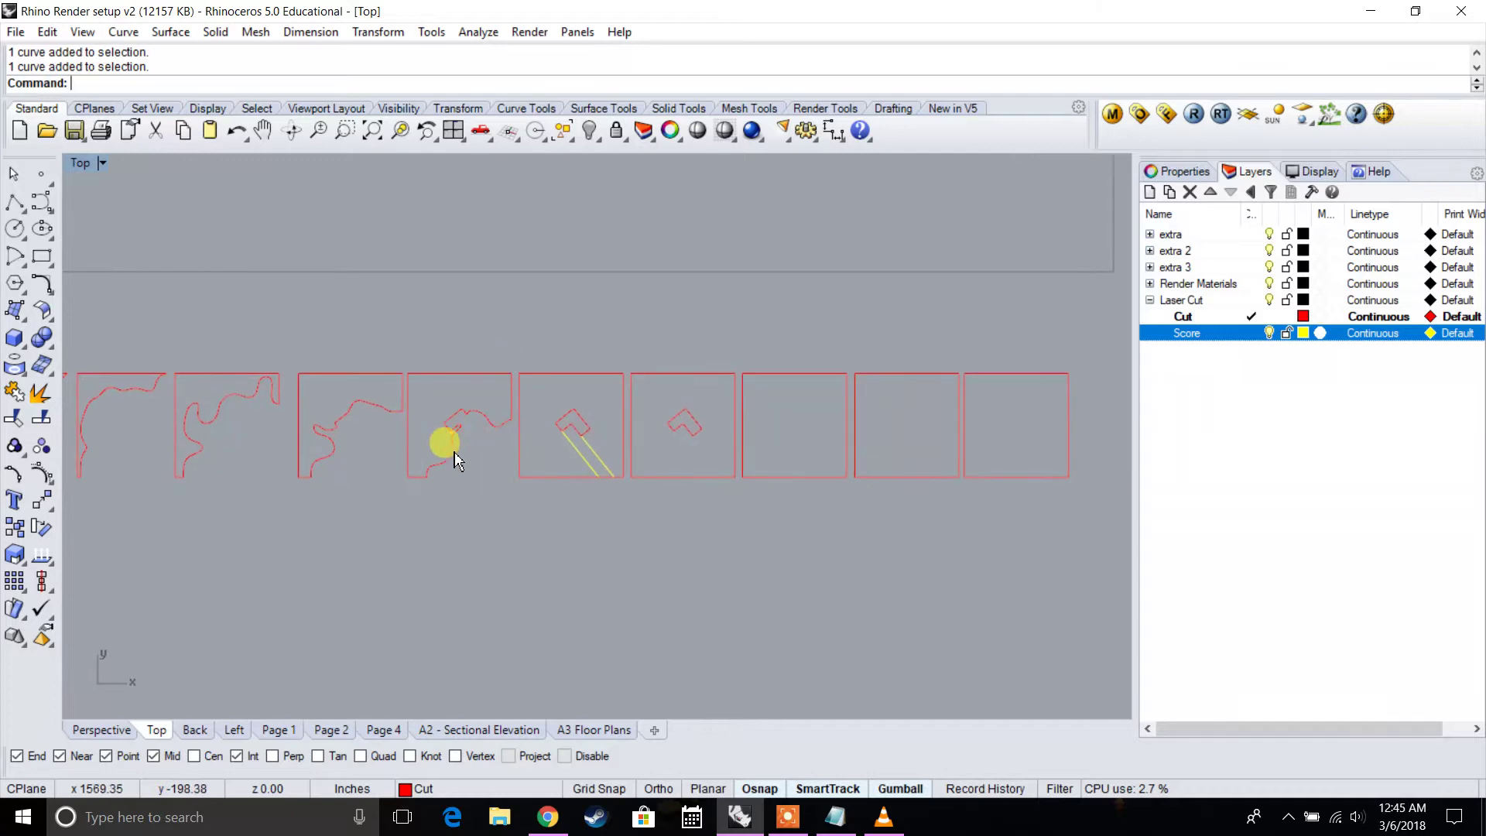
Copy the sixth contour piece with its building outline onto the adjacent square with two scored lines, aligning the top-right corners
{"action": "scroll", "coordinate": [457, 457], "scroll_direction": "up", "scroll_amount": 7}
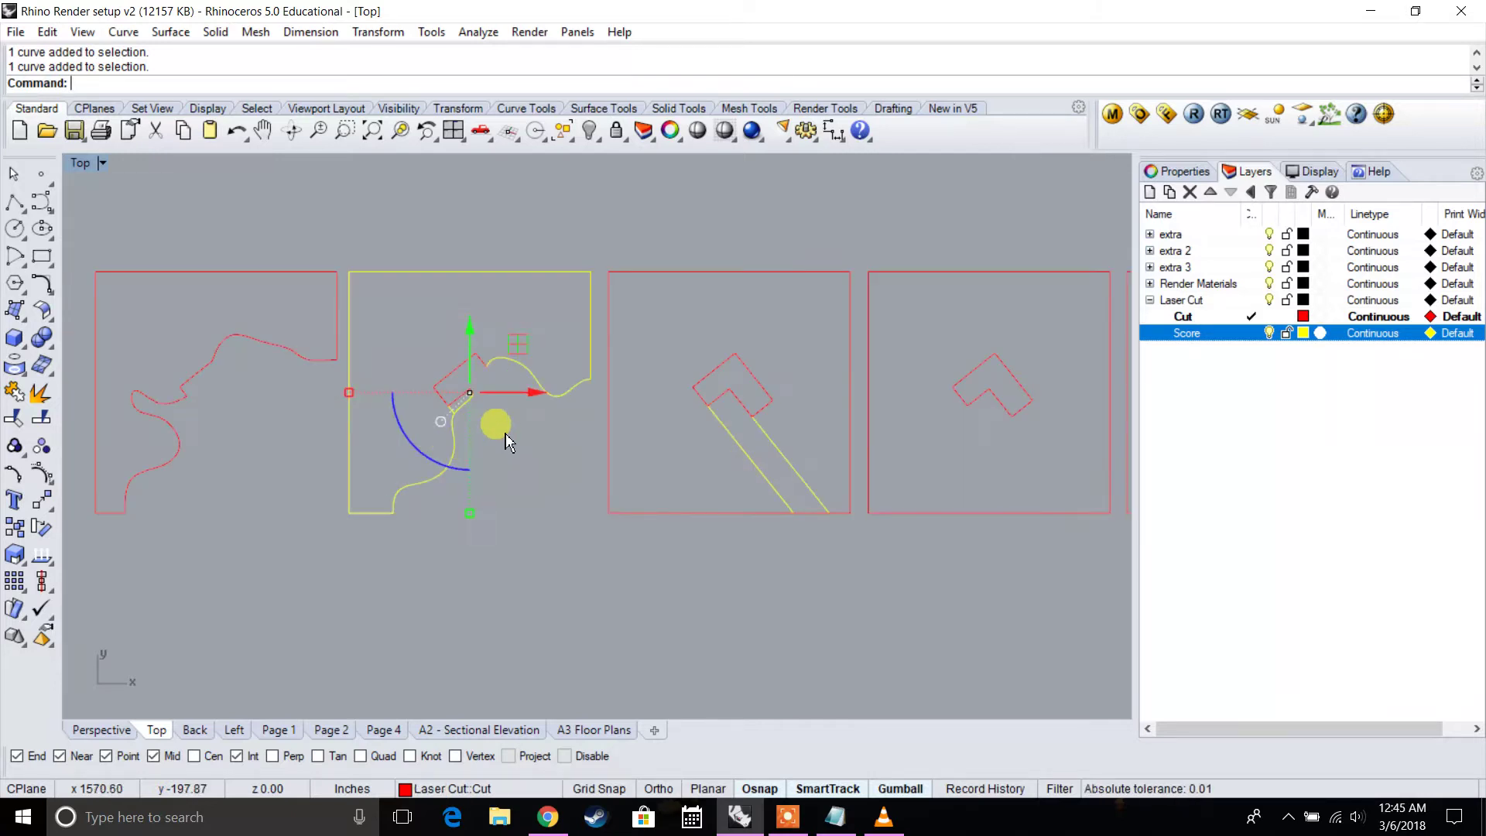
{"action": "scroll", "coordinate": [438, 376], "scroll_direction": "up", "scroll_amount": 6}
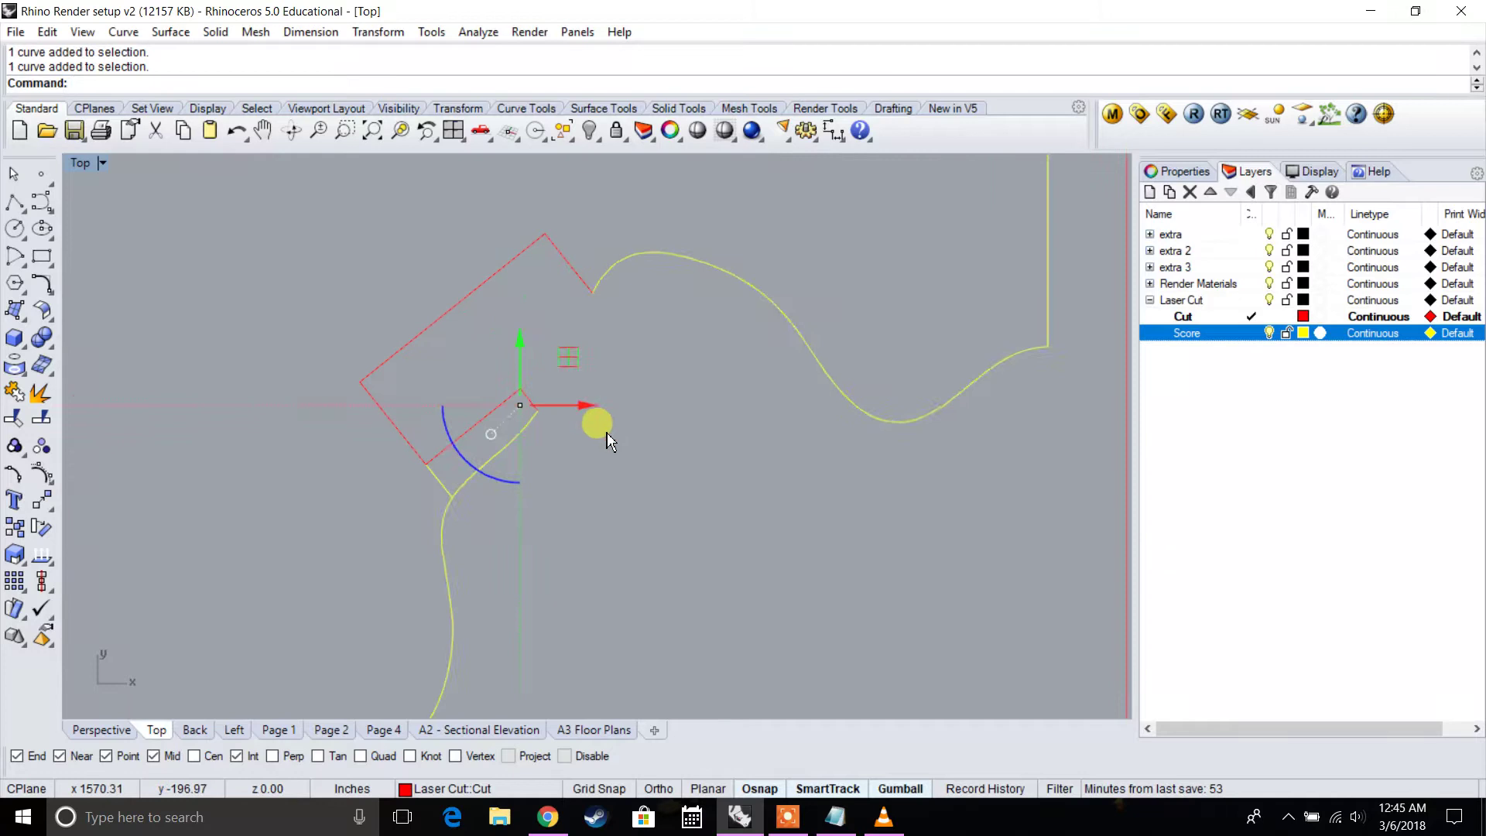
{"action": "left_click_drag", "start_coordinate": [624, 423], "coordinate": [360, 264]}
{"action": "scroll", "coordinate": [425, 341], "scroll_direction": "down", "scroll_amount": 8}
{"action": "right_click_drag", "start_coordinate": [395, 407], "coordinate": [518, 554]}
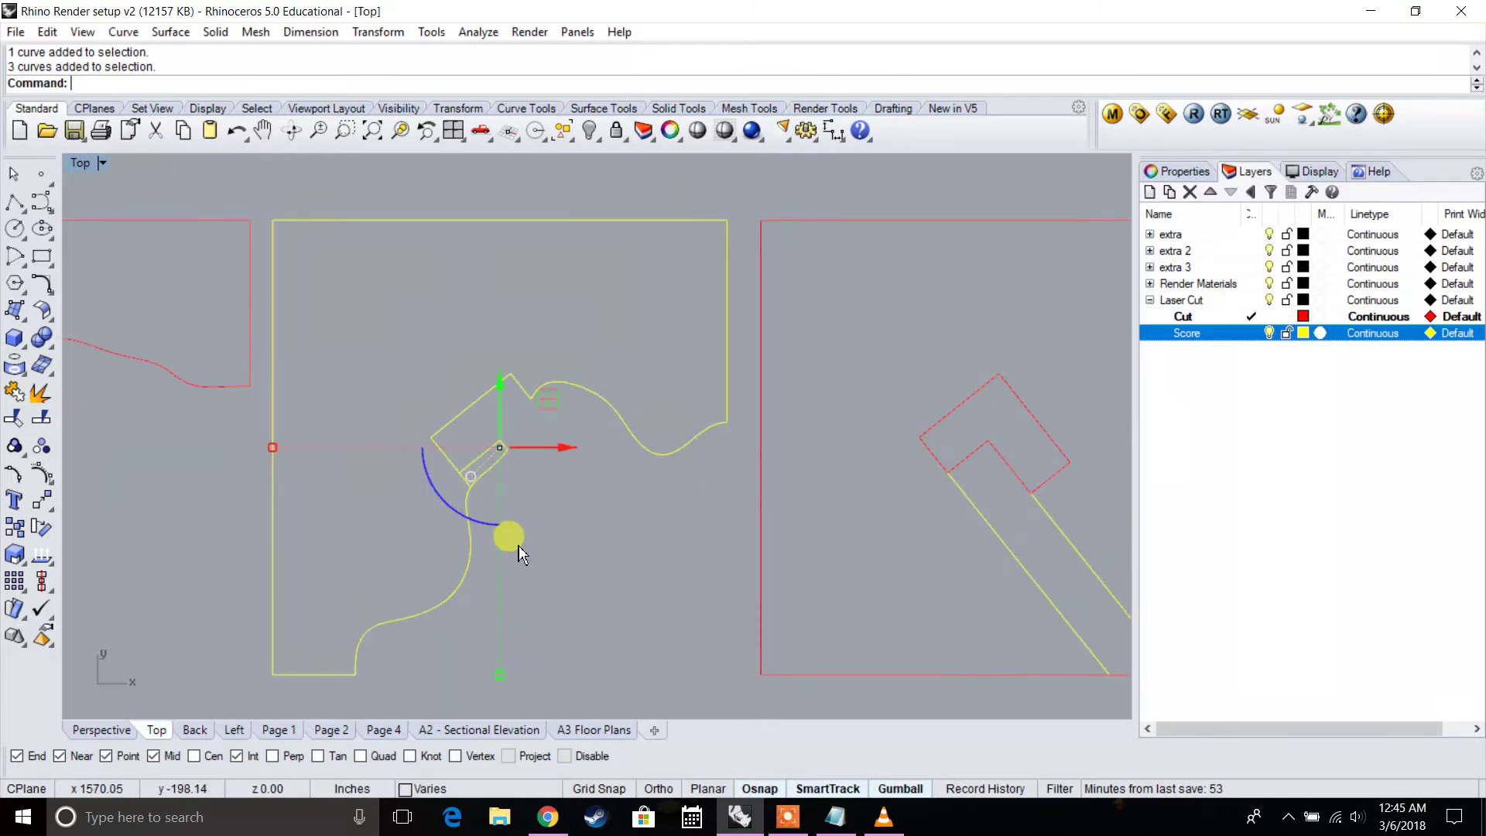
{"action": "type", "text": "Copy"}
{"action": "key", "text": "Return"}
{"action": "scroll", "coordinate": [519, 537], "scroll_direction": "down", "scroll_amount": 5}
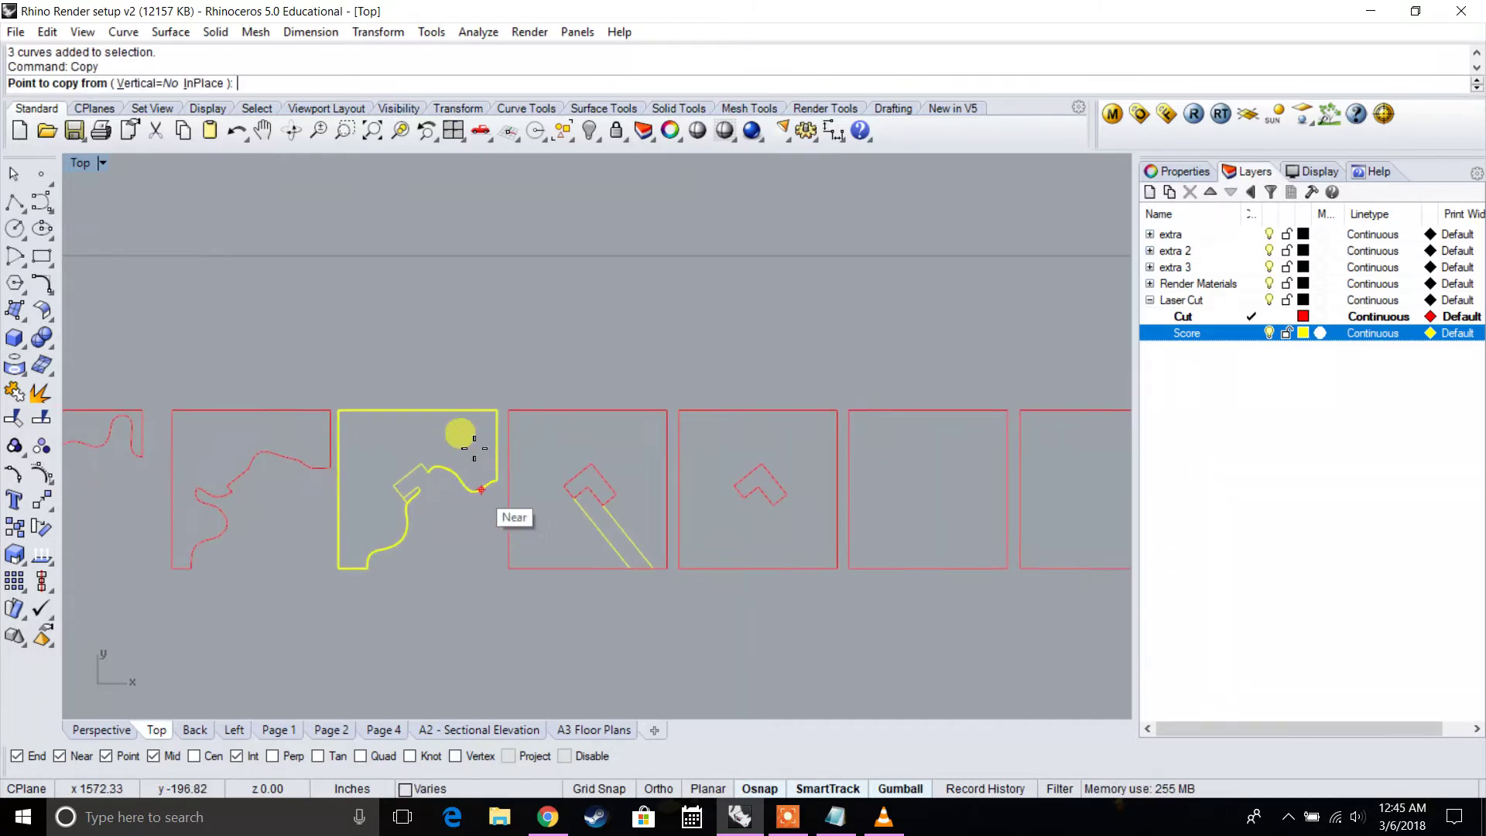
{"action": "left_click", "coordinate": [495, 411]}
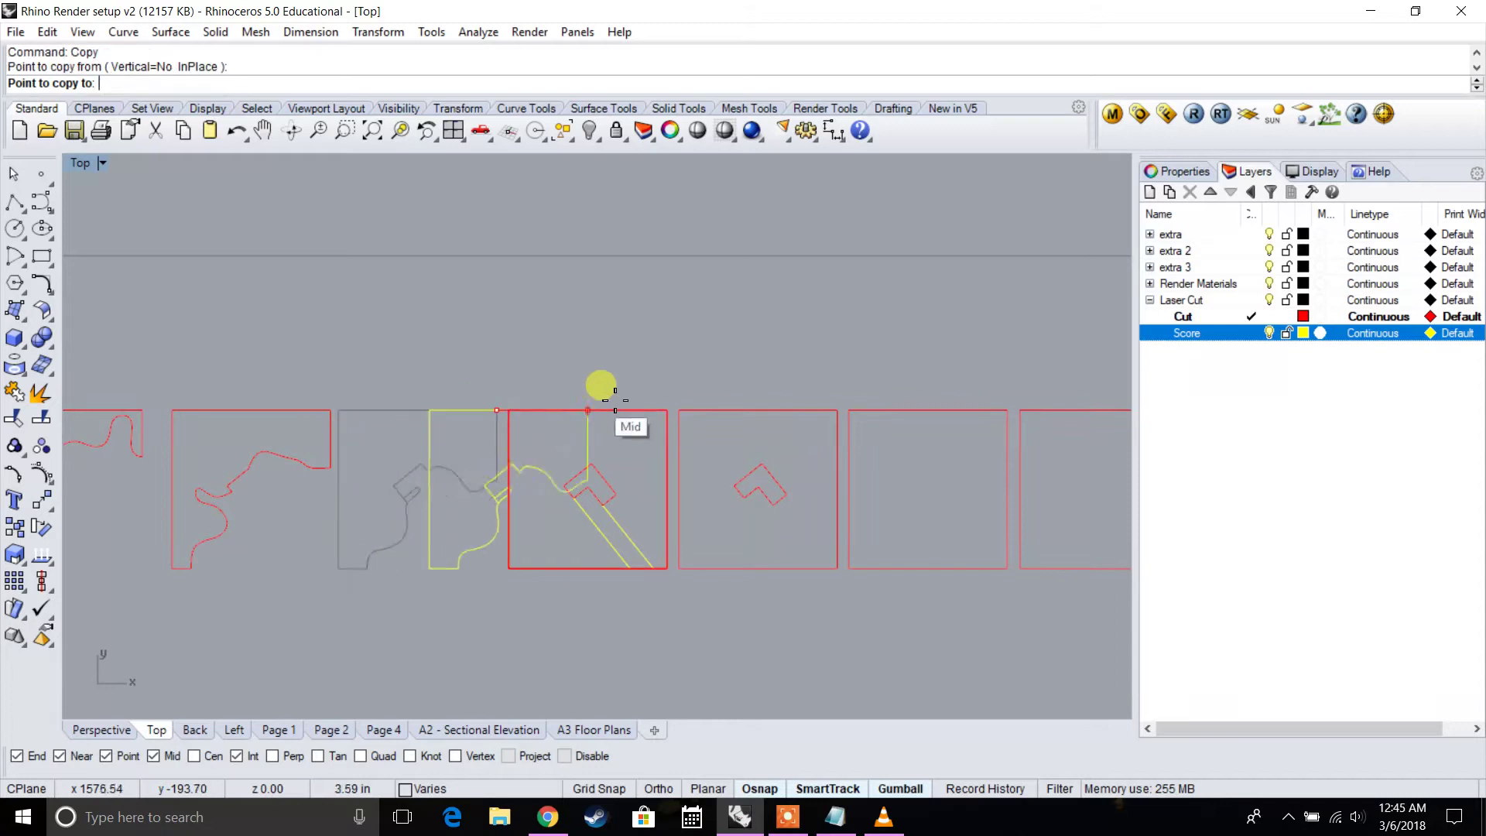
{"action": "left_click", "coordinate": [660, 411]}
{"action": "key", "text": "Return"}
Move the contour curve copied onto the seventh piece to the Score layer
{"action": "scroll", "coordinate": [577, 558], "scroll_direction": "up", "scroll_amount": 2}
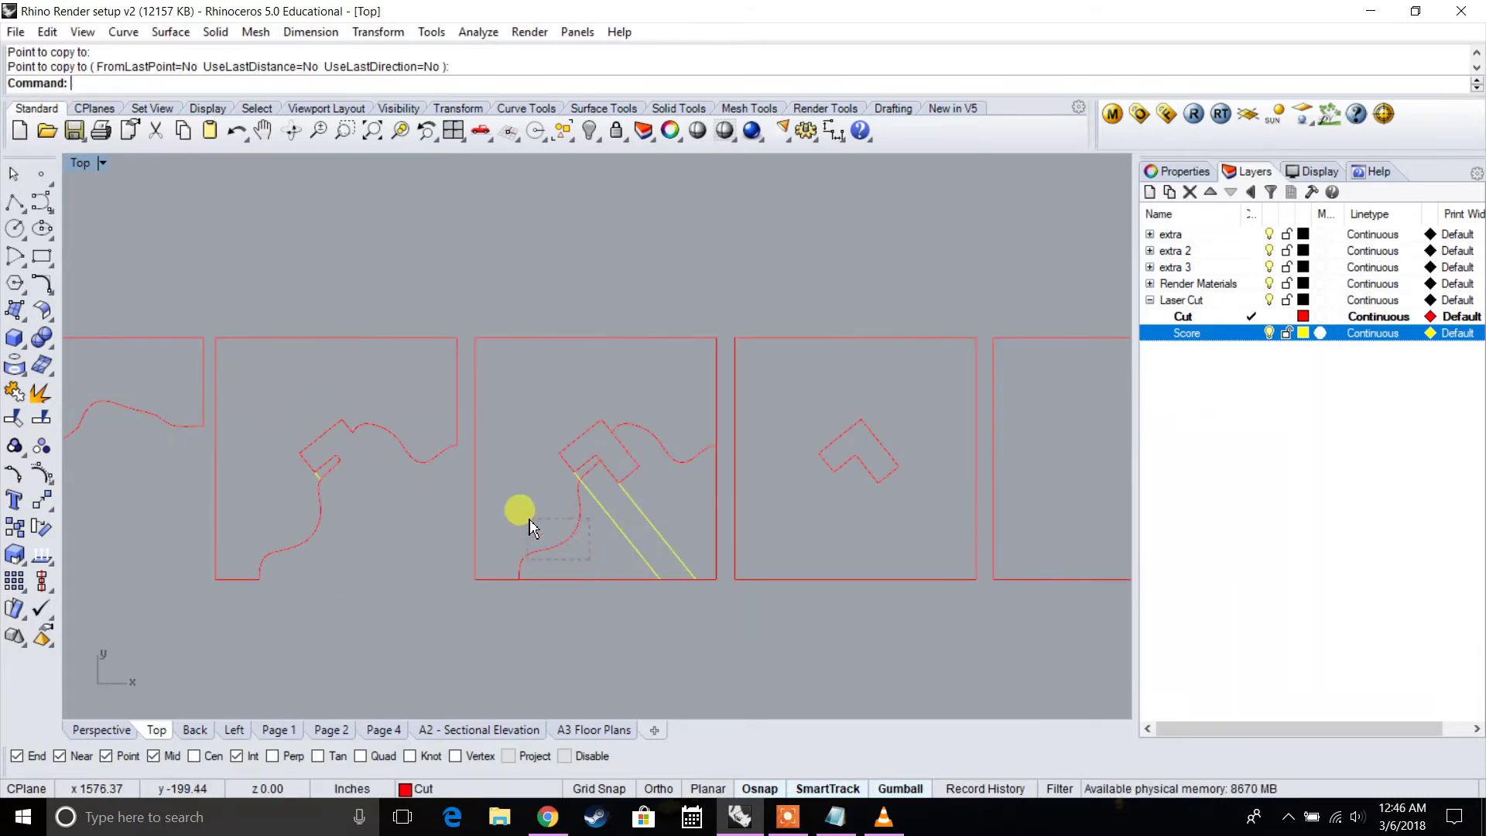
{"action": "left_click", "coordinate": [531, 522]}
{"action": "scroll", "coordinate": [646, 480], "scroll_direction": "up", "scroll_amount": 2}
{"action": "right_click", "coordinate": [1191, 334]}
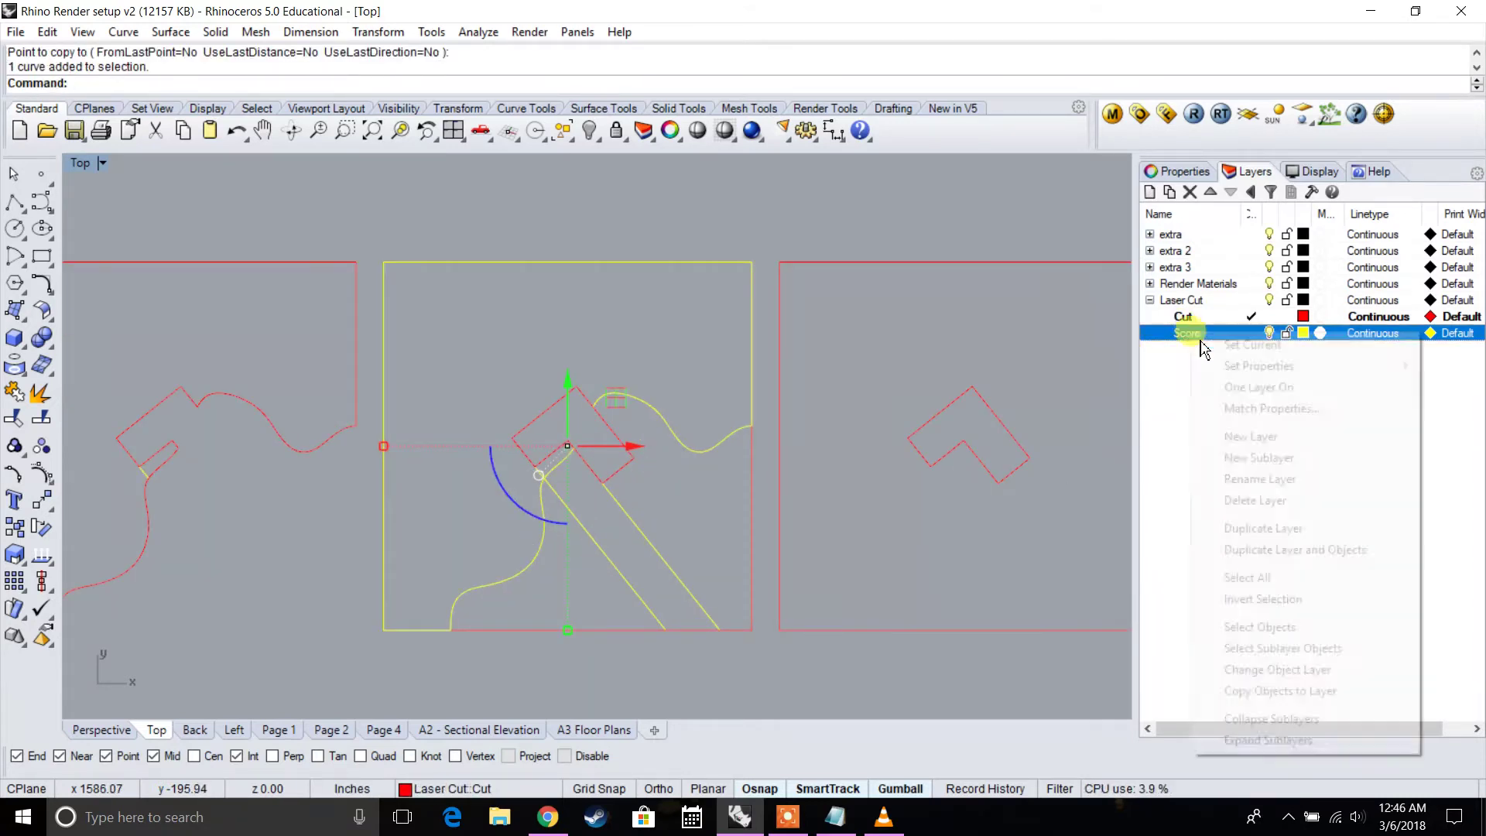
{"action": "left_click", "coordinate": [1277, 669]}
{"action": "key", "text": "Escape"}
{"action": "scroll", "coordinate": [600, 542], "scroll_direction": "down", "scroll_amount": 3}
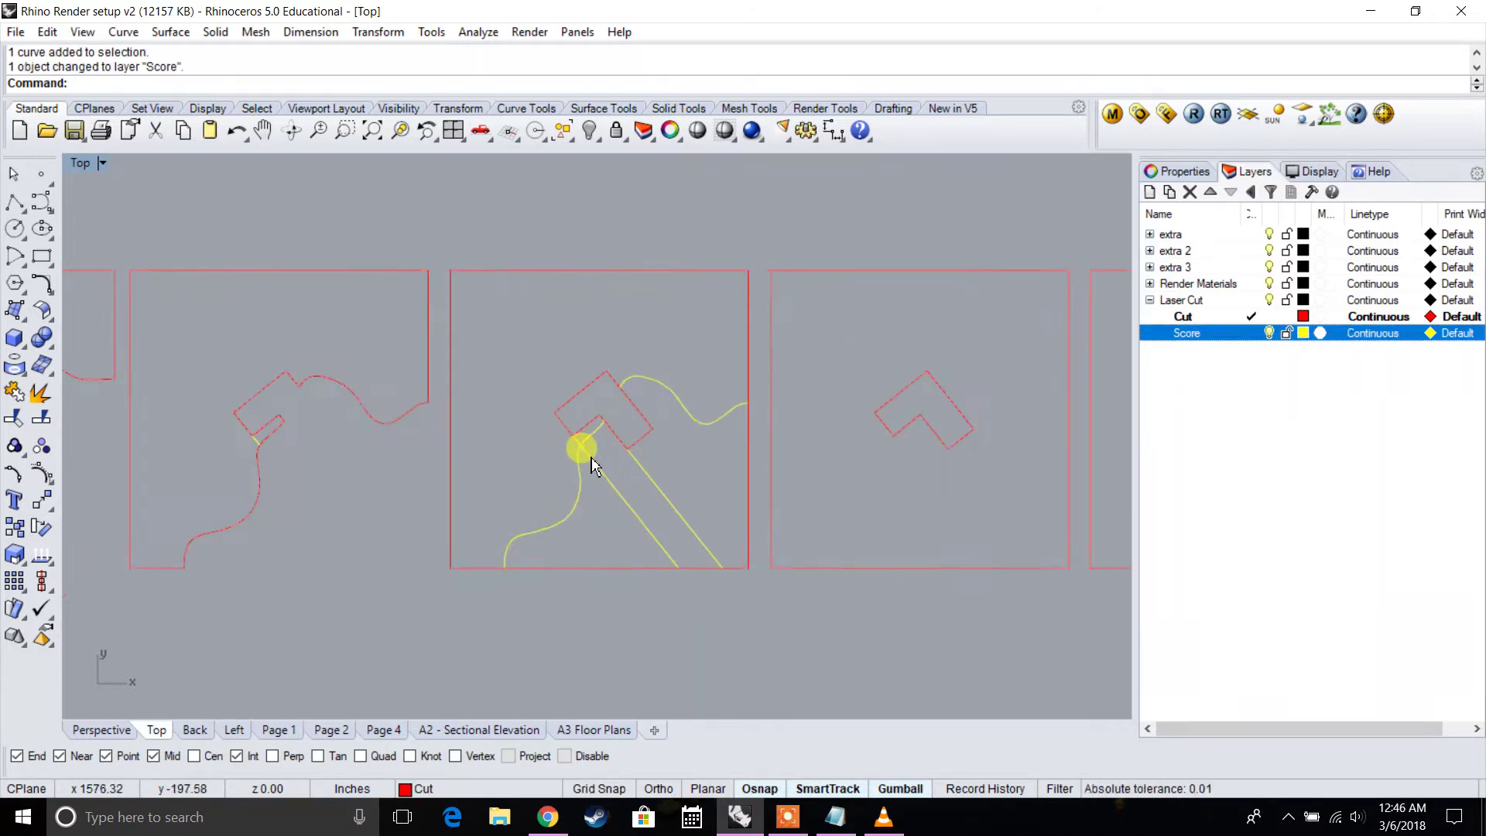
Compare the sixth contour piece with the scored contour on the seventh piece
{"action": "scroll", "coordinate": [427, 439], "scroll_direction": "up", "scroll_amount": 2}
{"action": "right_click_drag", "start_coordinate": [427, 439], "coordinate": [547, 469]}
{"action": "scroll", "coordinate": [546, 468], "scroll_direction": "down", "scroll_amount": 4}
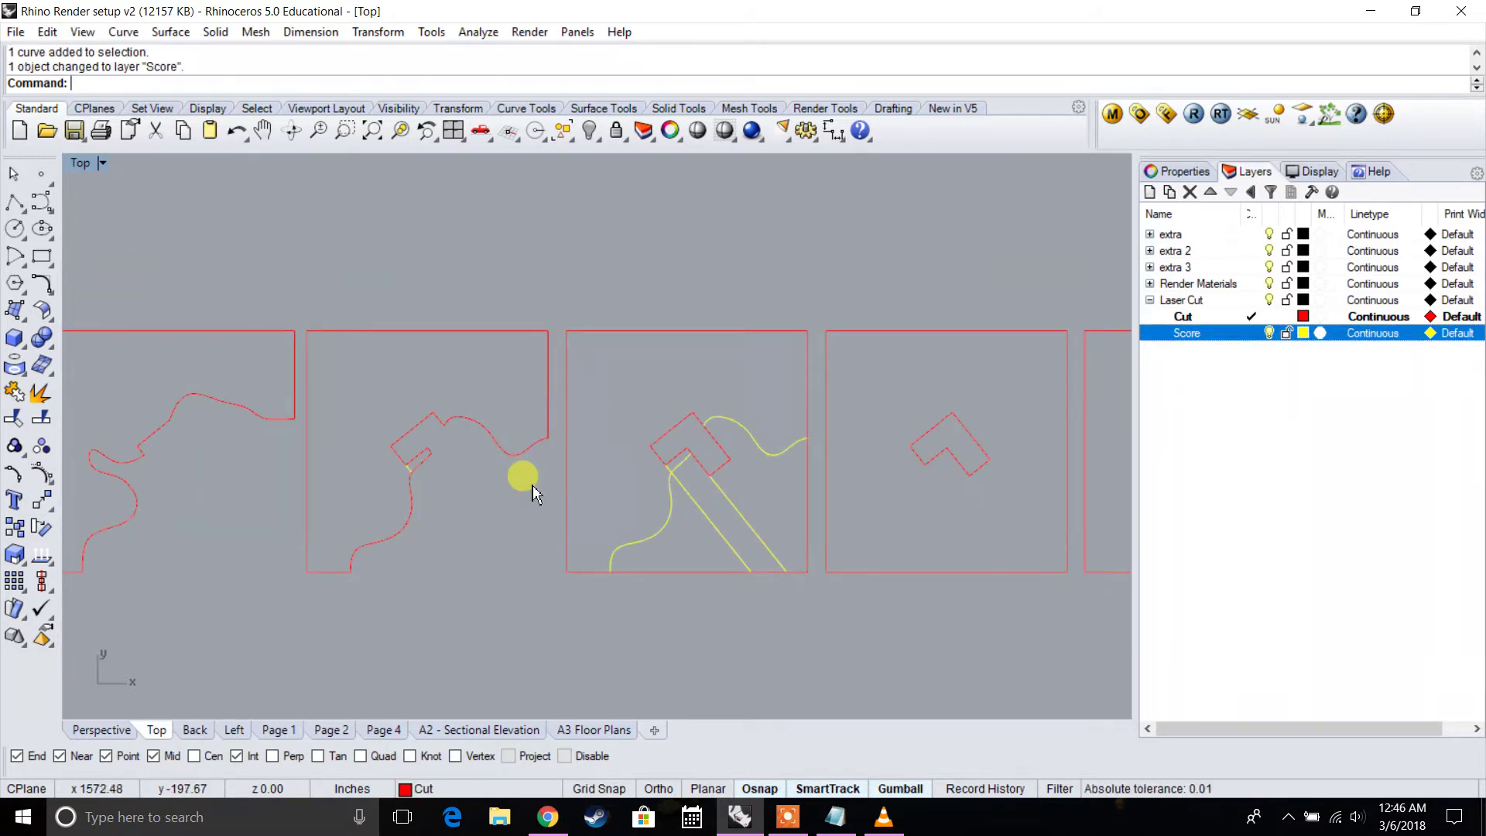
{"action": "left_click", "coordinate": [414, 511]}
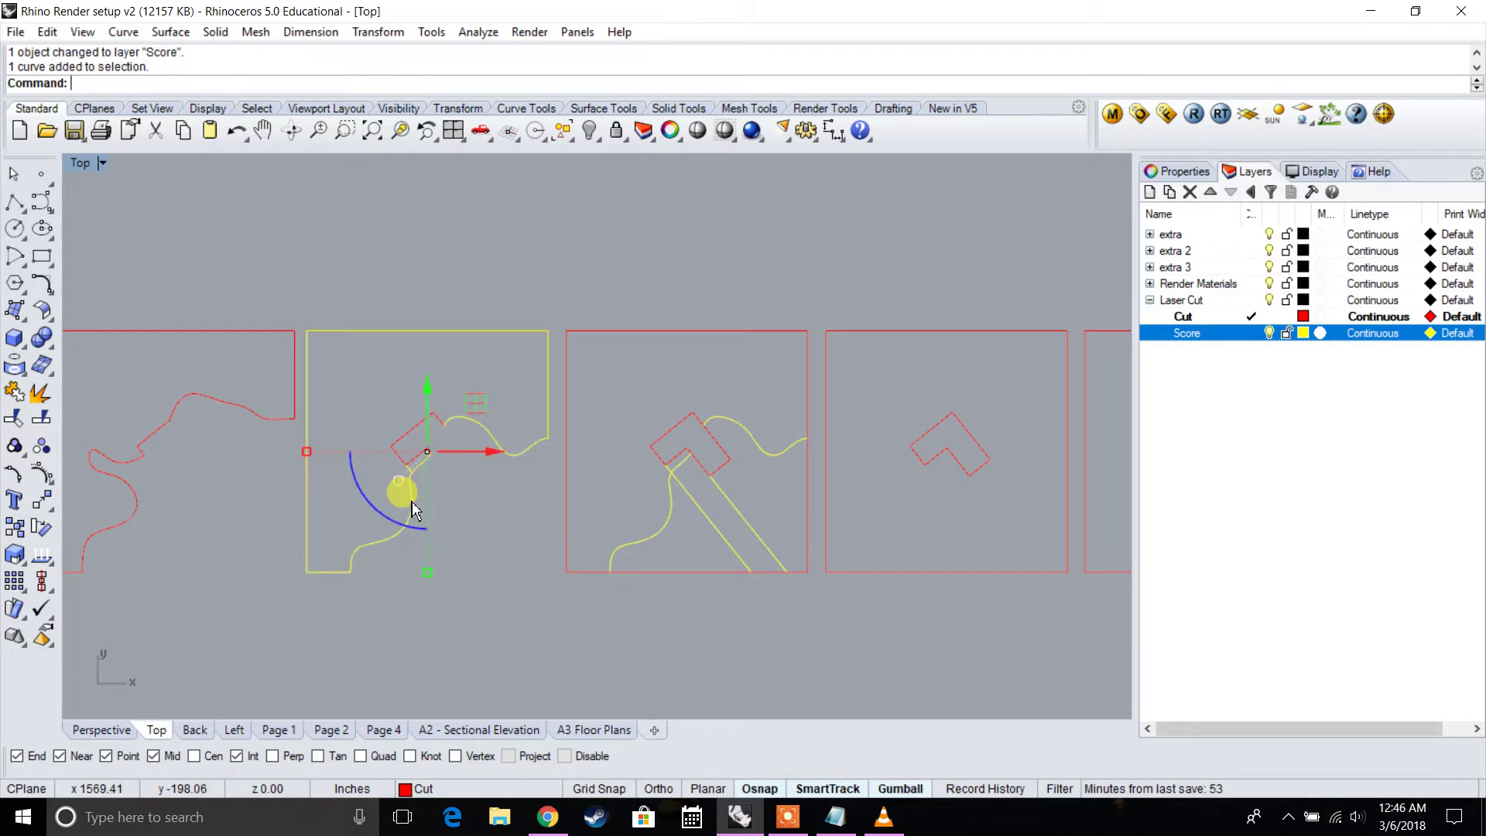
{"action": "left_click", "coordinate": [672, 526]}
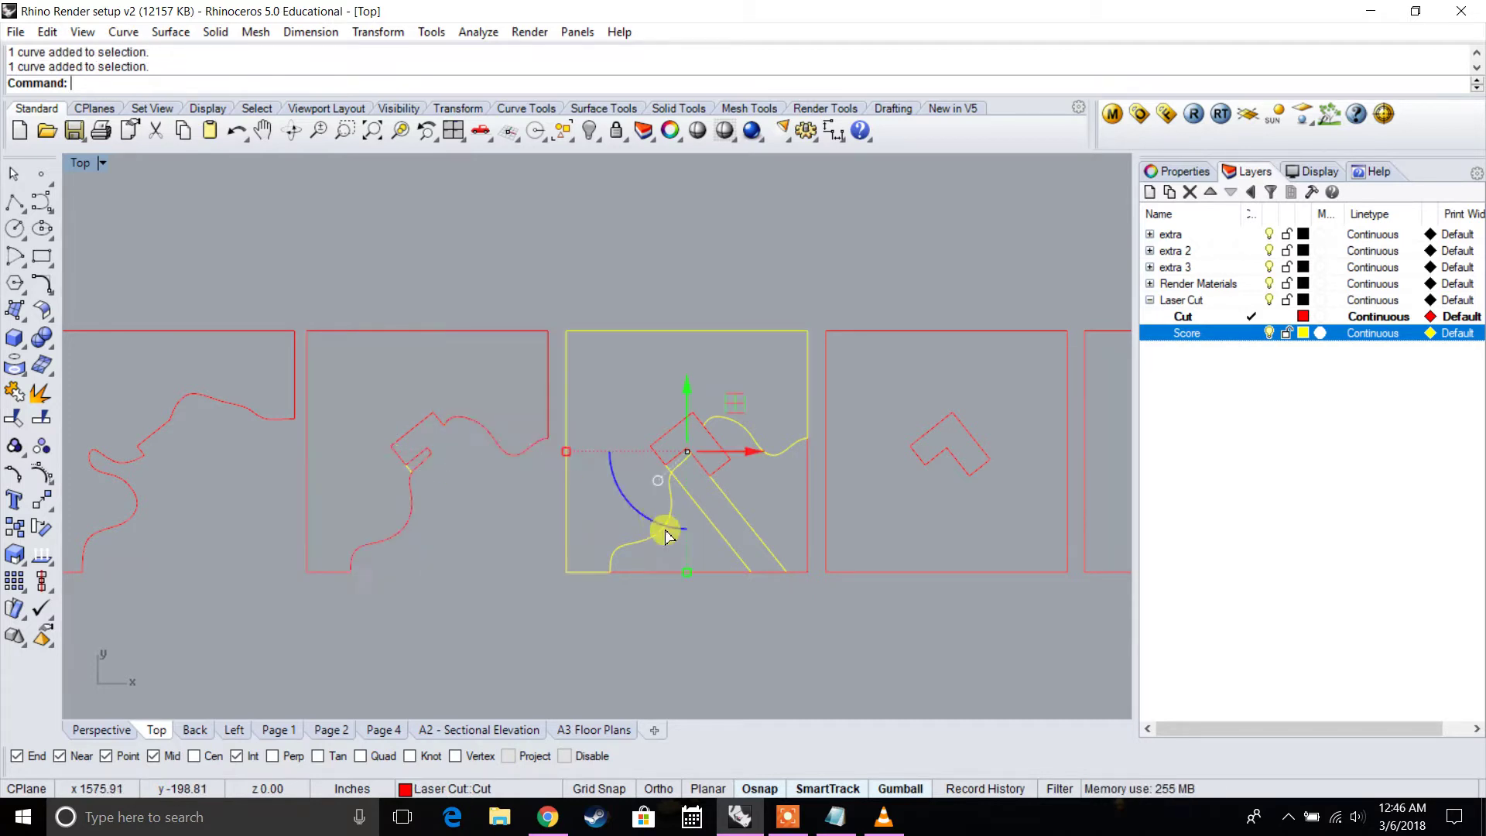
{"action": "scroll", "coordinate": [589, 542], "scroll_direction": "down", "scroll_amount": 3}
{"action": "left_click", "coordinate": [573, 544]}
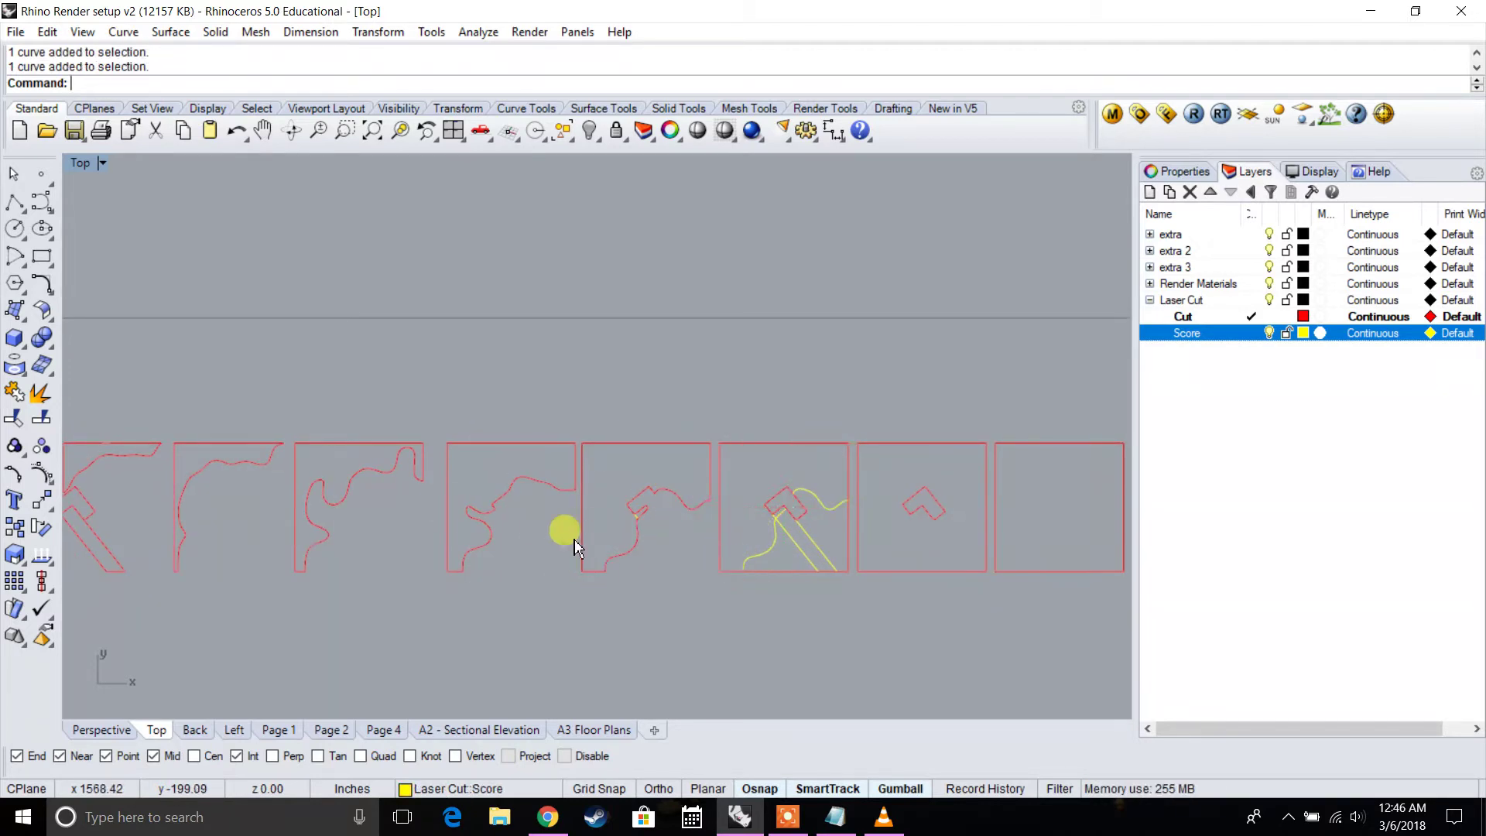
Copy the fifth contour piece onto the sixth one, aligning their top-right corners
{"action": "scroll", "coordinate": [544, 543], "scroll_direction": "up", "scroll_amount": 4}
{"action": "left_click", "coordinate": [468, 535]}
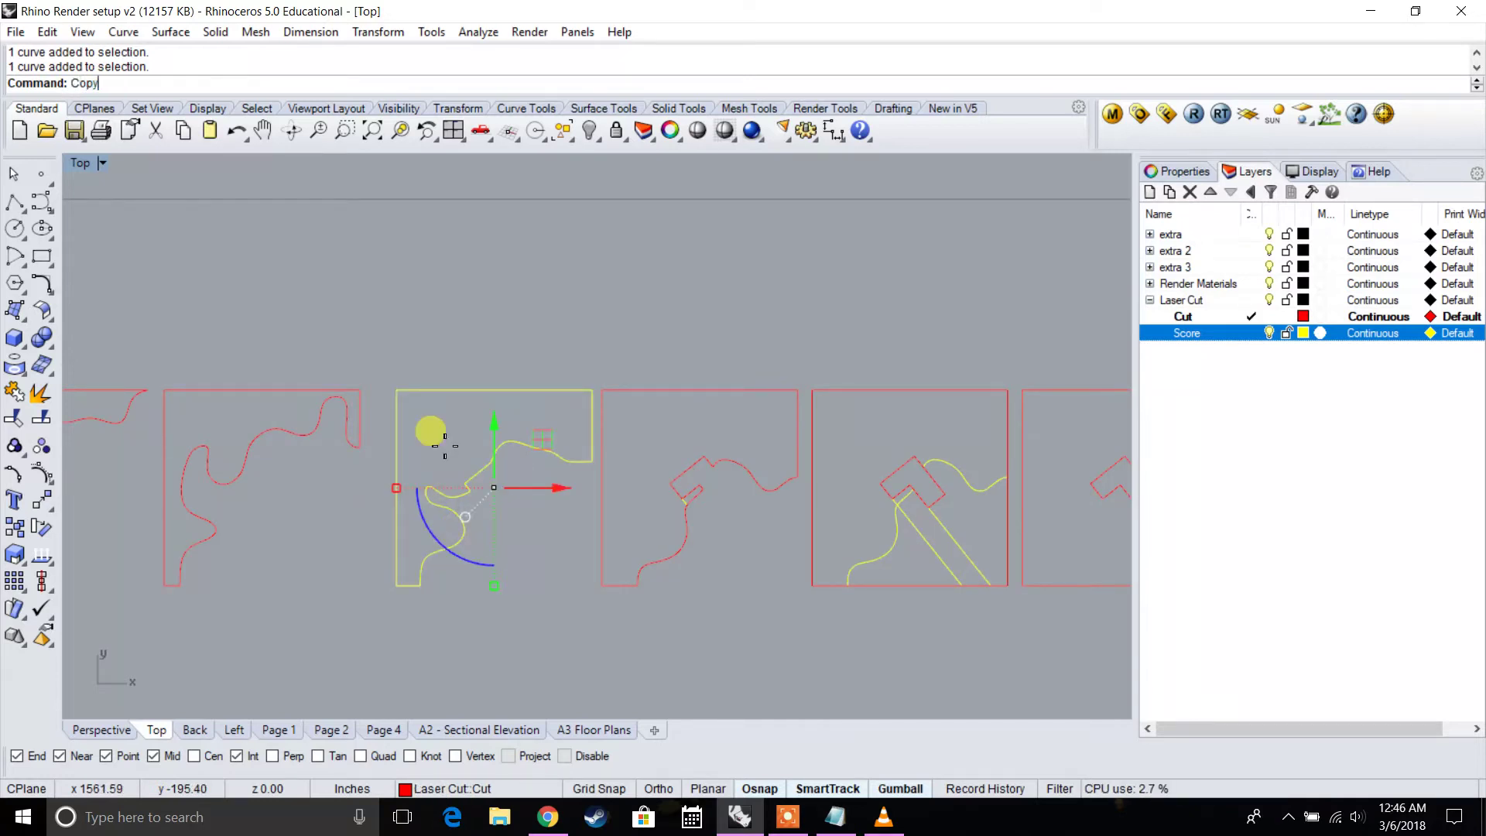
{"action": "key", "text": "Return"}
{"action": "left_click", "coordinate": [591, 391]}
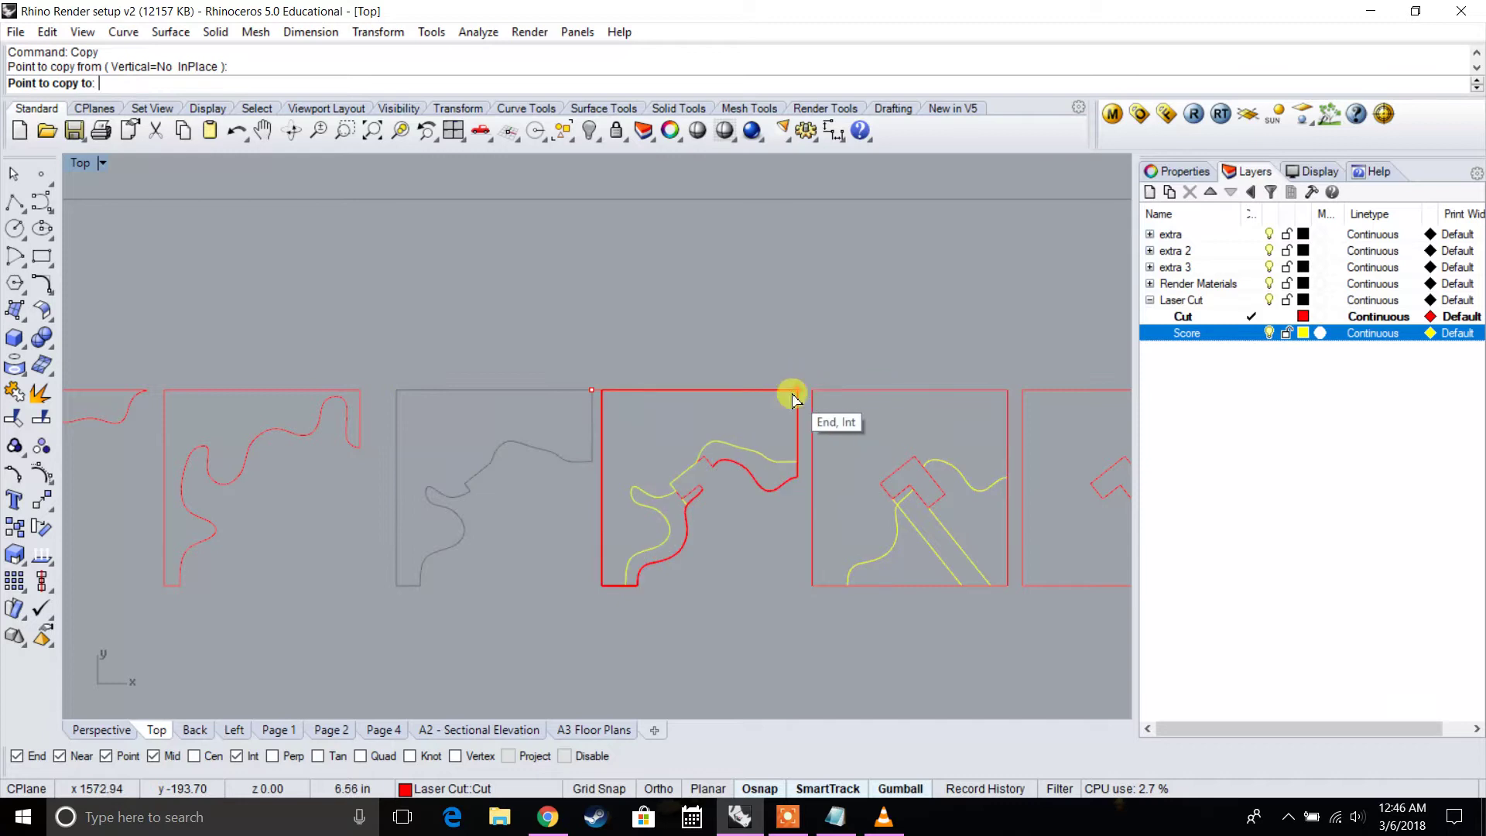
{"action": "left_click", "coordinate": [796, 391]}
{"action": "key", "text": "Escape"}
Move the contour copied onto the sixth piece to the Score layer
{"action": "scroll", "coordinate": [652, 483], "scroll_direction": "up", "scroll_amount": 6}
{"action": "left_click", "coordinate": [666, 533]}
{"action": "left_click", "coordinate": [725, 457]}
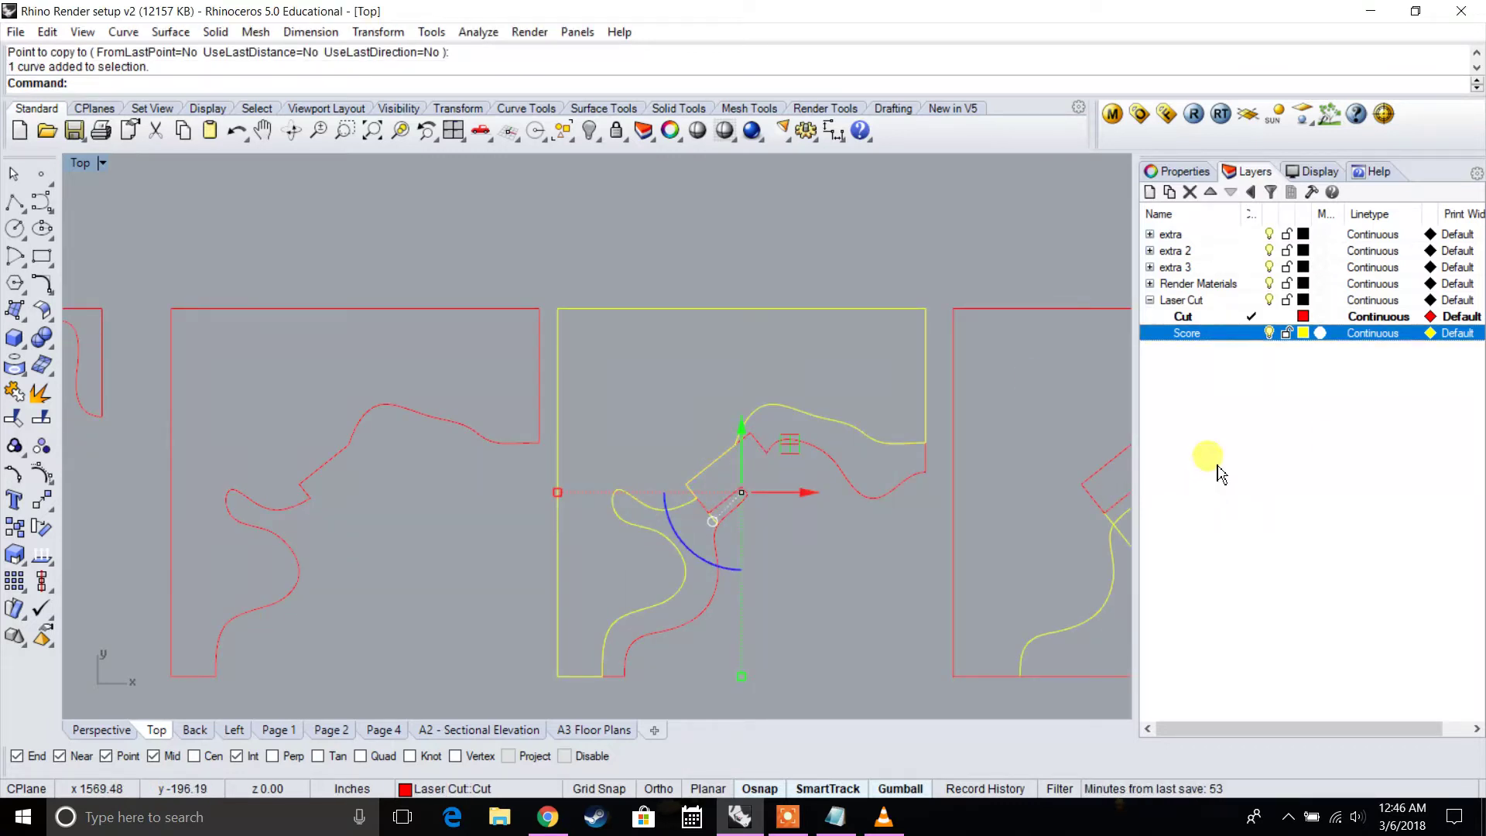
{"action": "right_click", "coordinate": [1218, 336]}
{"action": "left_click", "coordinate": [1301, 663]}
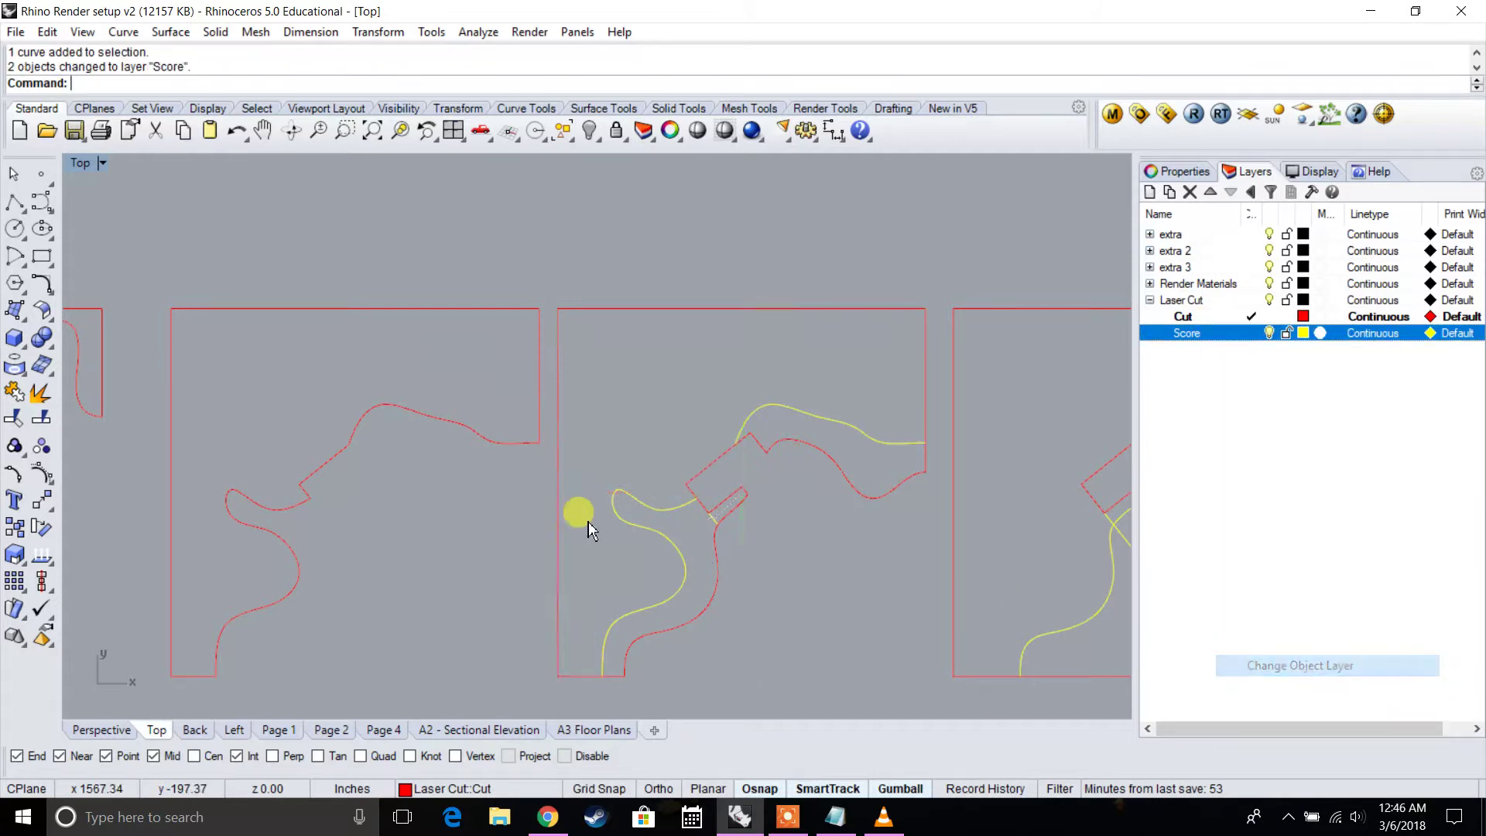
Copy the fourth contour piece onto the fifth with top-right corners aligned, and move the copy to the Score layer
{"action": "scroll", "coordinate": [649, 454], "scroll_direction": "down", "scroll_amount": 3}
{"action": "scroll", "coordinate": [564, 443], "scroll_direction": "up", "scroll_amount": 2}
{"action": "left_click", "coordinate": [430, 383]}
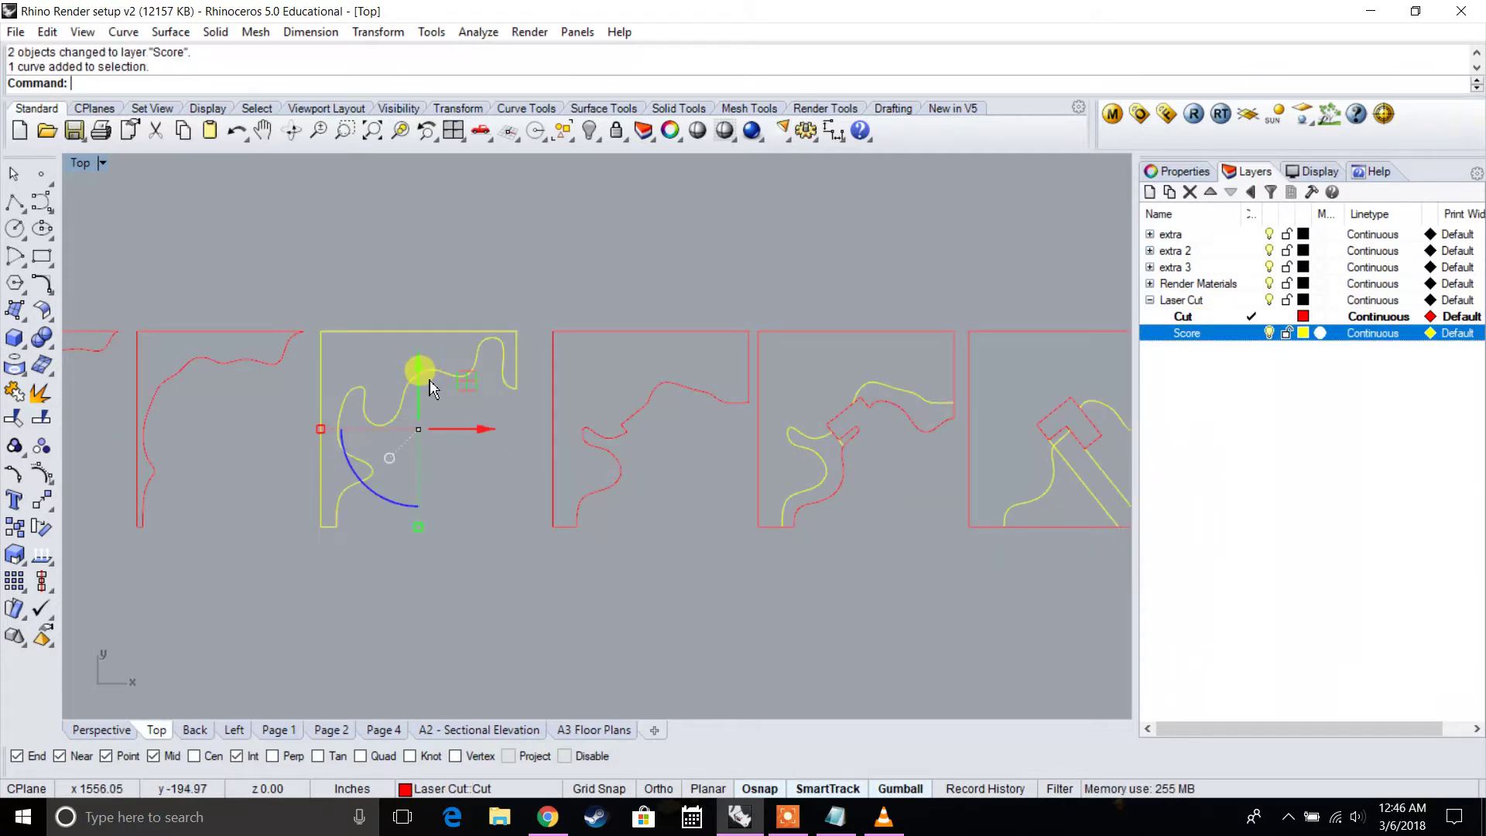
{"action": "type", "text": "Copy"}
{"action": "key", "text": "Return"}
{"action": "left_click", "coordinate": [493, 330]}
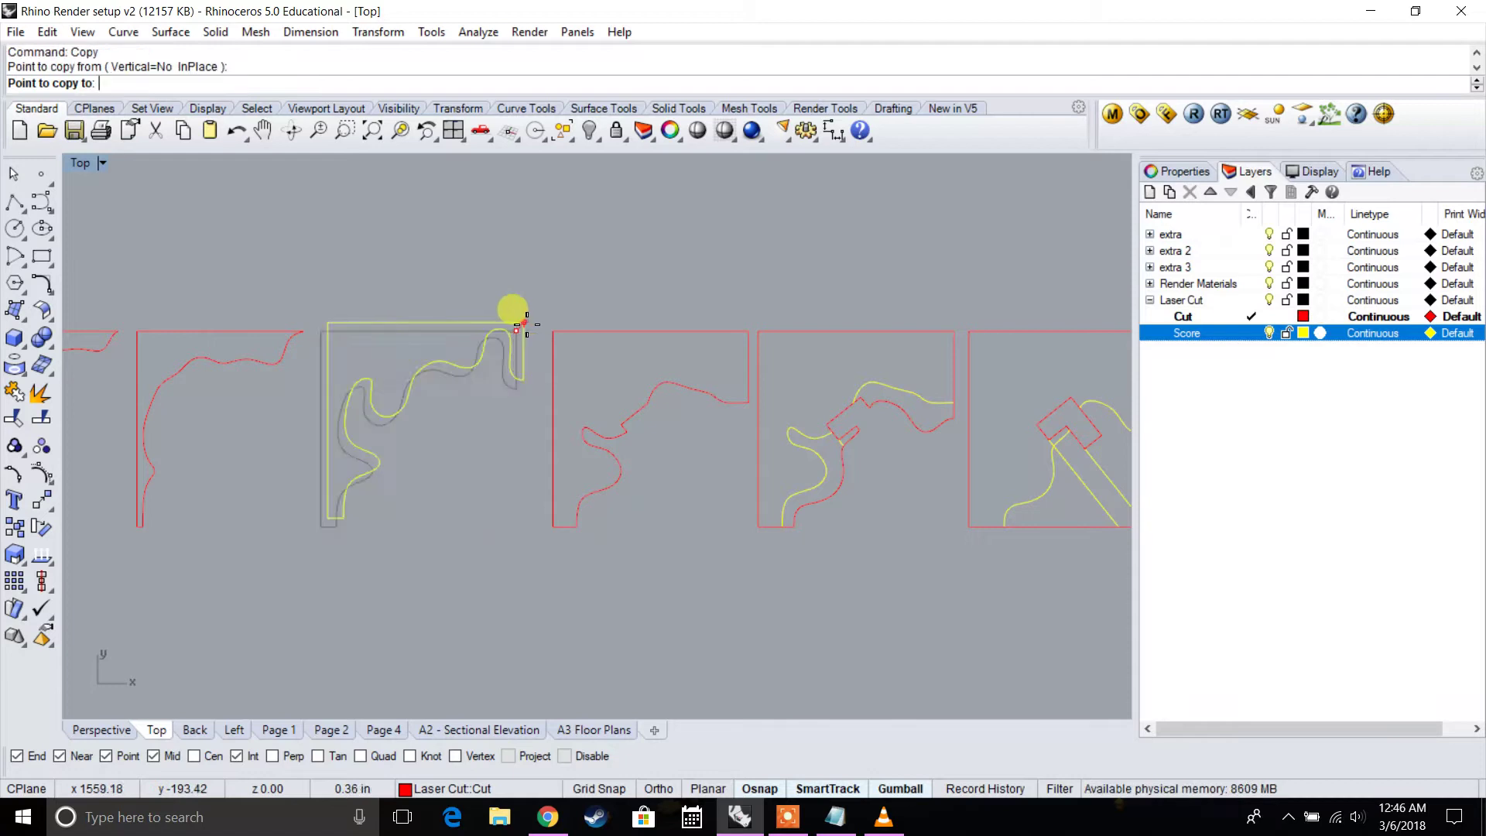
{"action": "left_click", "coordinate": [725, 331]}
{"action": "right_click", "coordinate": [912, 385]}
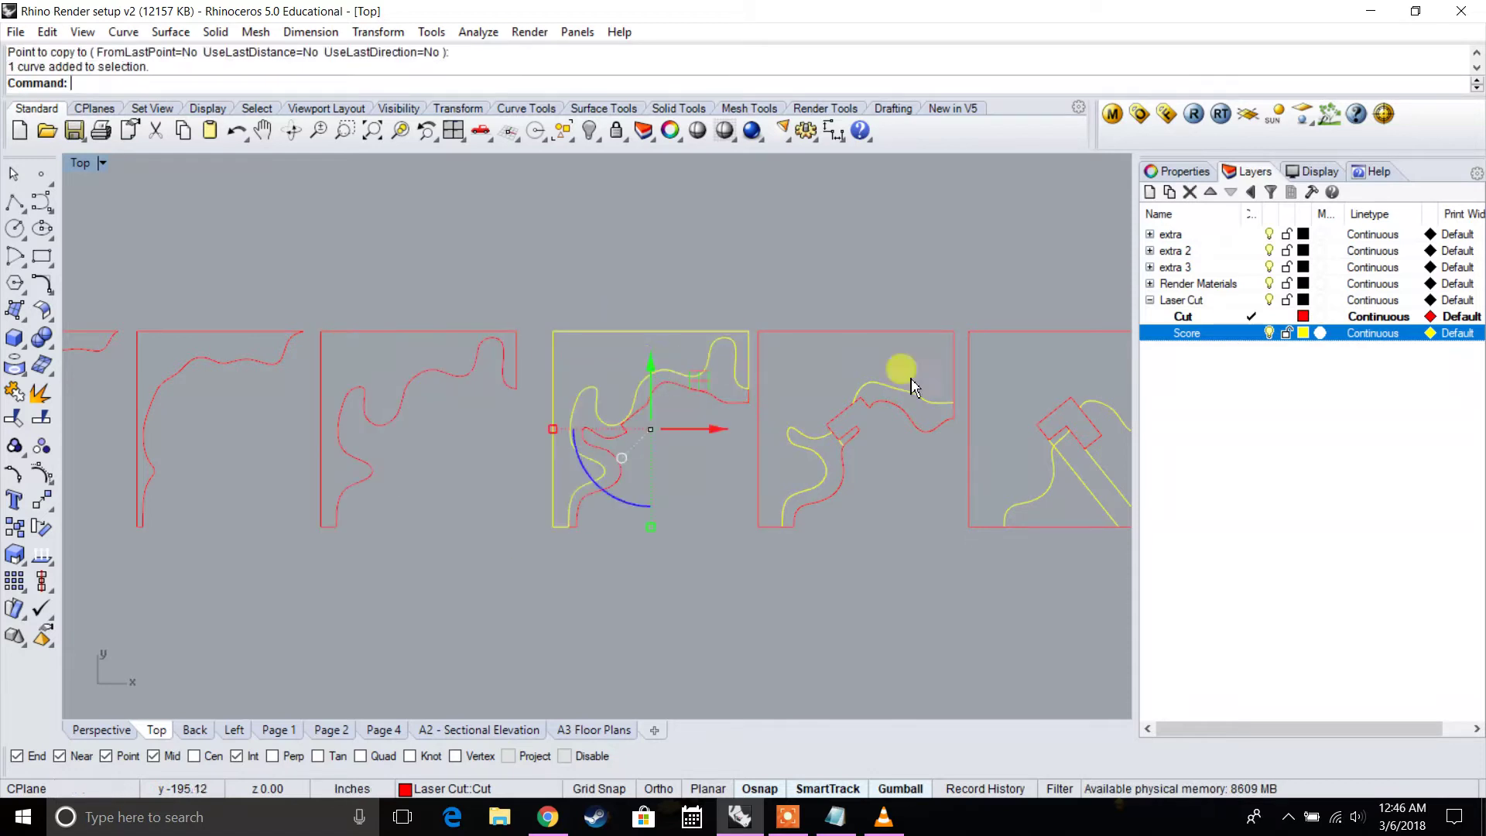
{"action": "right_click", "coordinate": [1187, 341]}
{"action": "left_click", "coordinate": [1270, 668]}
Copy the third contour piece onto the fourth one, aligning their top-left corners
{"action": "right_click_drag", "start_coordinate": [426, 474], "coordinate": [673, 474]}
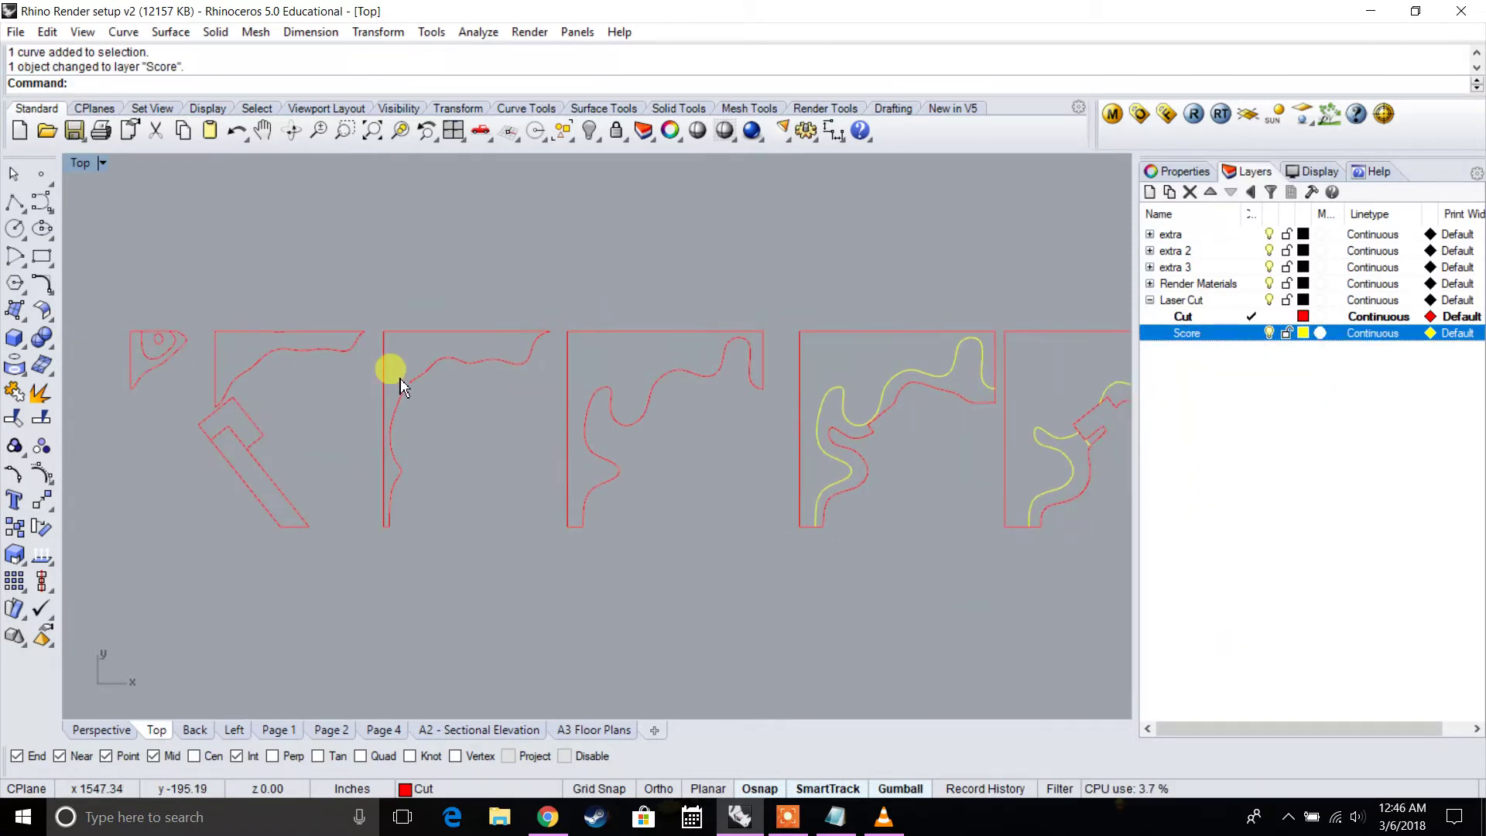
{"action": "left_click", "coordinate": [462, 366]}
{"action": "right_click", "coordinate": [560, 347]}
{"action": "left_click", "coordinate": [551, 332]}
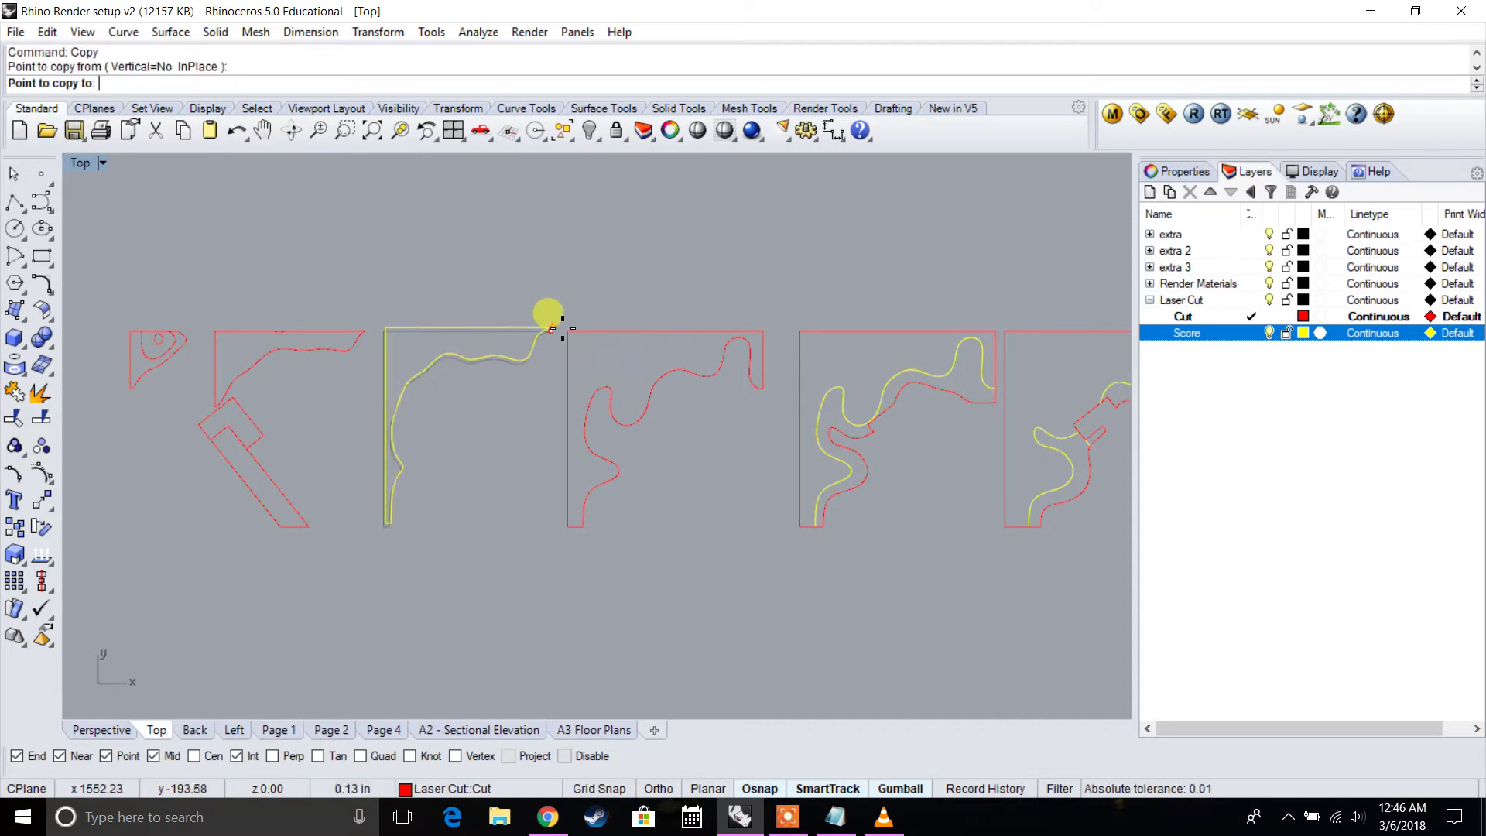
{"action": "right_click", "coordinate": [717, 328]}
{"action": "right_click", "coordinate": [425, 322]}
{"action": "left_click", "coordinate": [384, 332]}
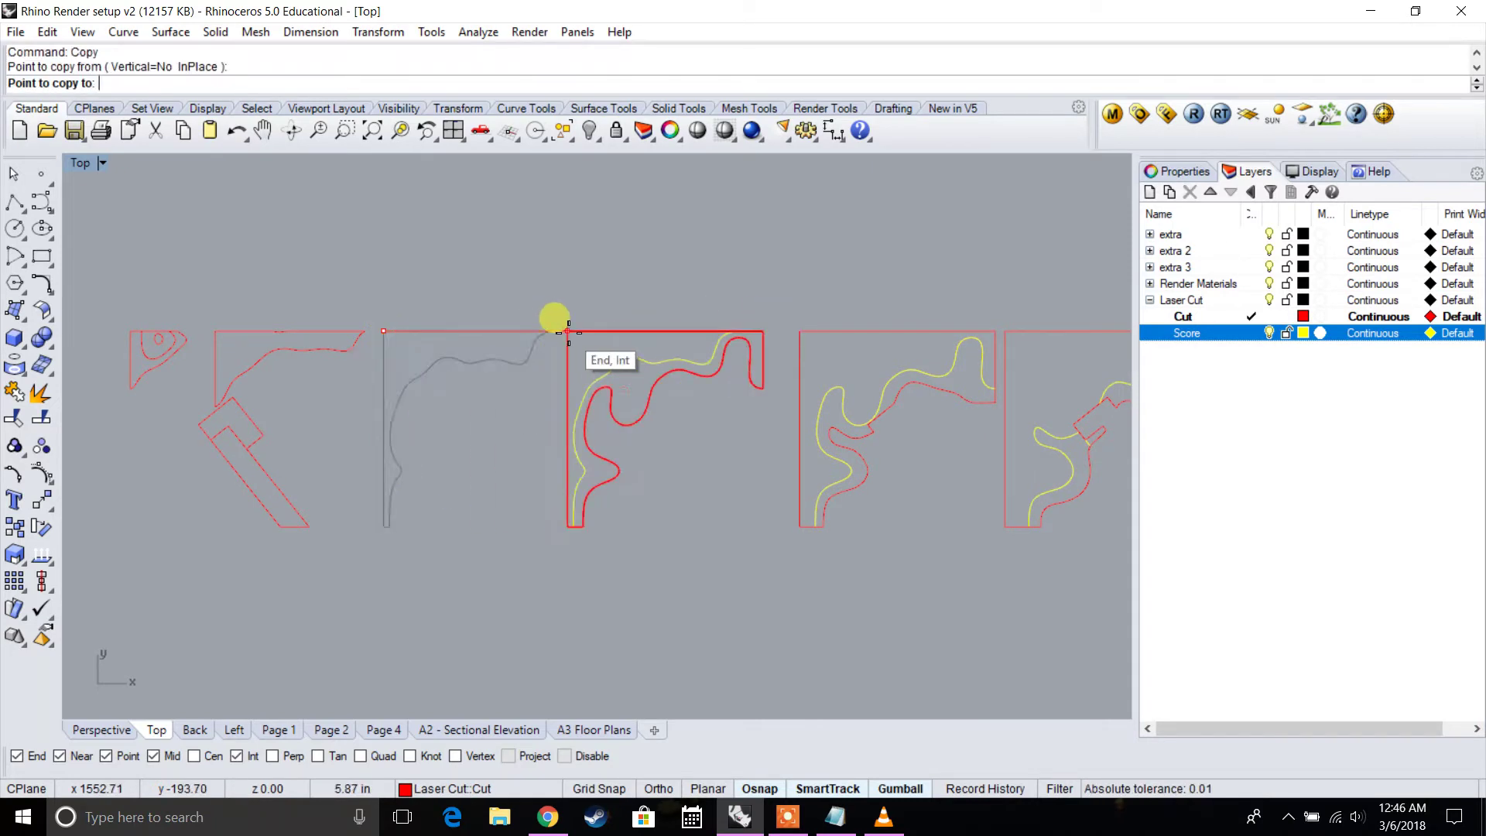
{"action": "left_click", "coordinate": [567, 331]}
{"action": "right_click", "coordinate": [568, 331]}
Copy the second contour piece onto the third one, aligning their top-left corners
{"action": "right_click", "coordinate": [393, 345]}
{"action": "left_click", "coordinate": [265, 332]}
{"action": "right_click", "coordinate": [221, 336]}
{"action": "left_click", "coordinate": [215, 331]}
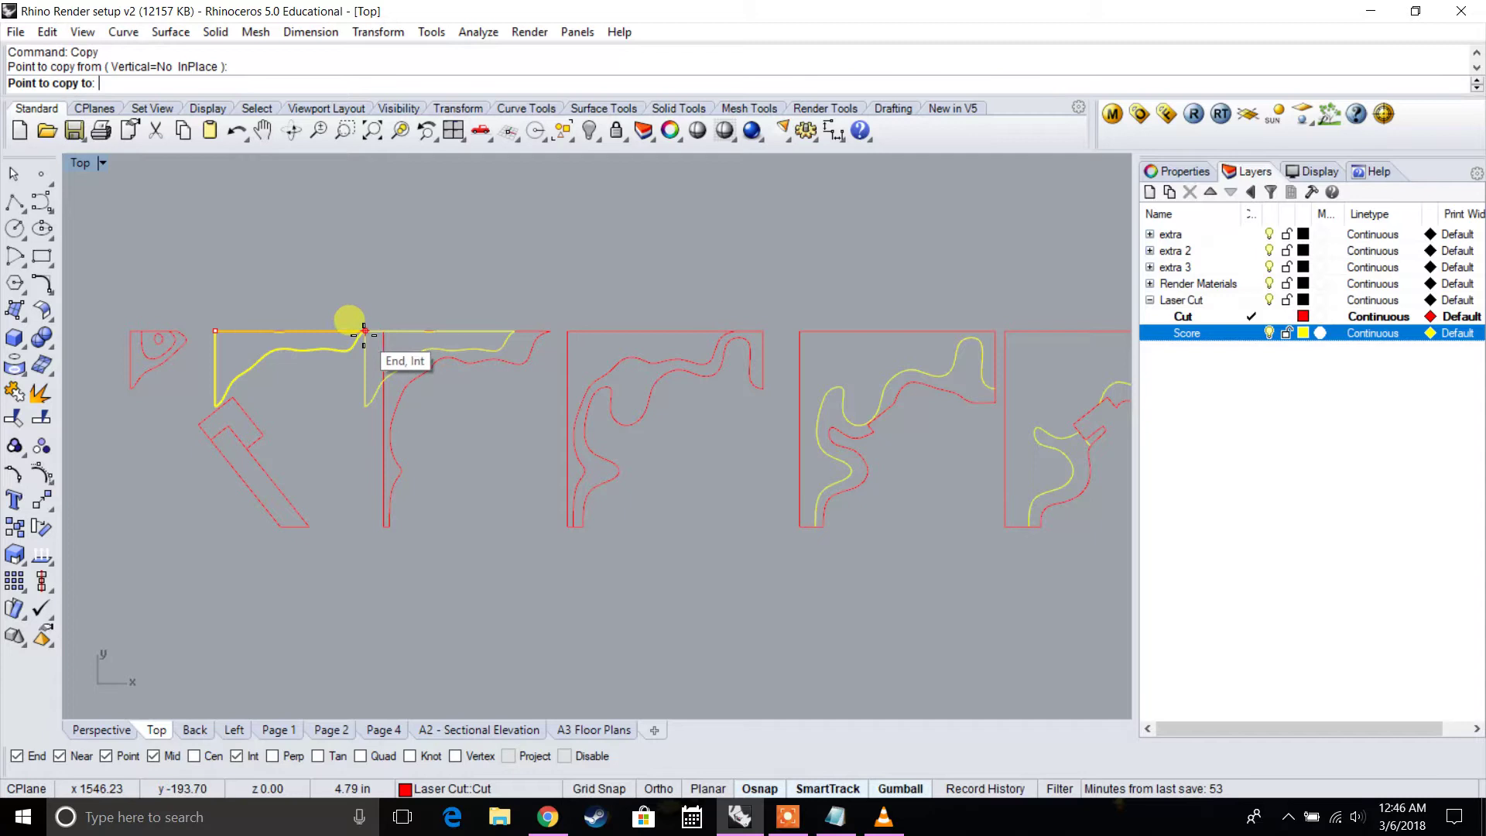
{"action": "left_click", "coordinate": [384, 331]}
{"action": "right_click", "coordinate": [422, 358]}
Move the contours copied onto the third and fourth pieces to the Score layer
{"action": "left_click", "coordinate": [432, 361]}
{"action": "left_click", "coordinate": [609, 377], "text": "shift"}
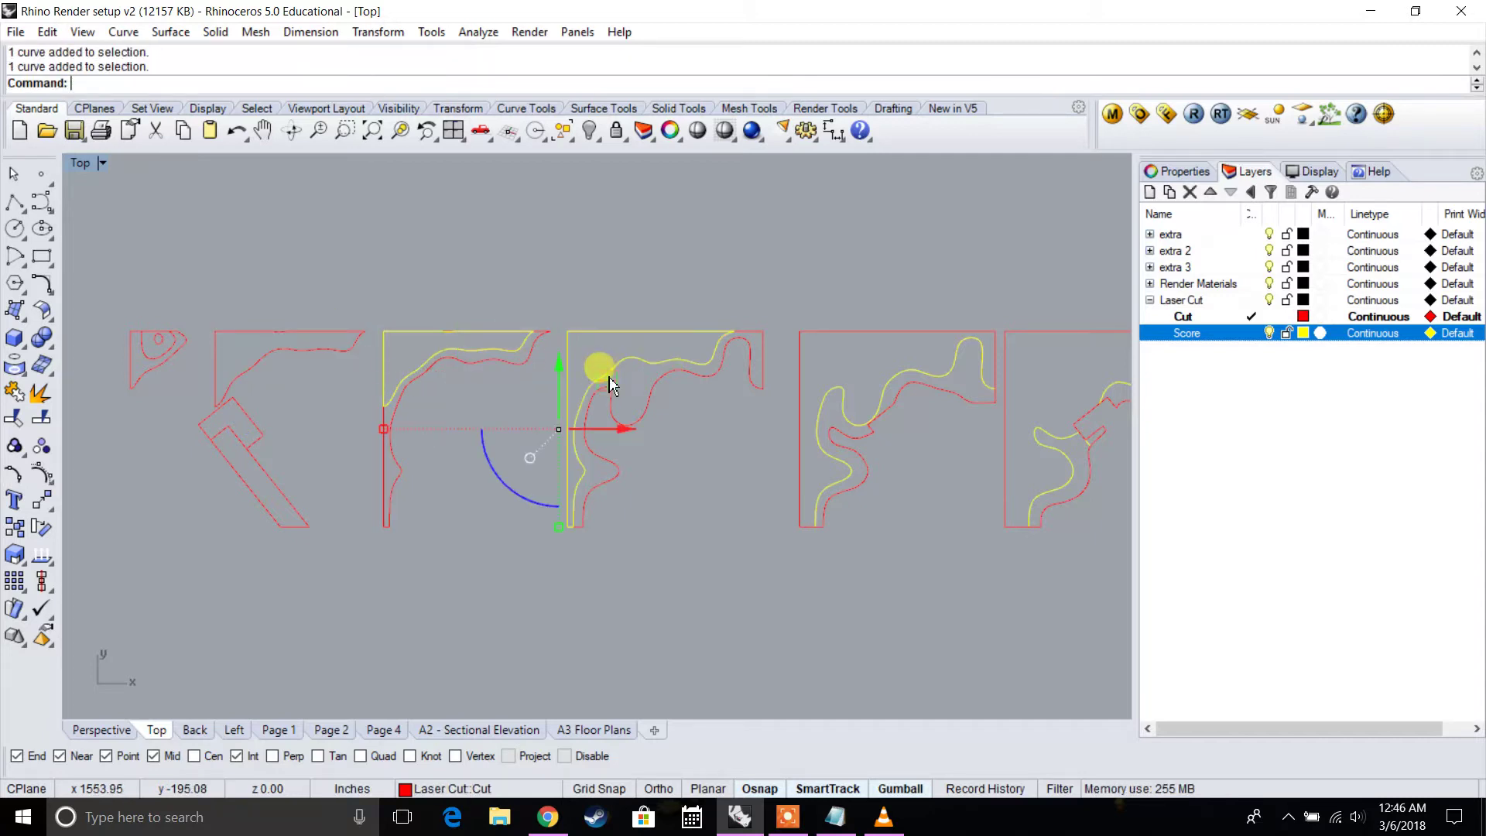
{"action": "right_click", "coordinate": [1153, 333]}
{"action": "left_click", "coordinate": [1238, 667]}
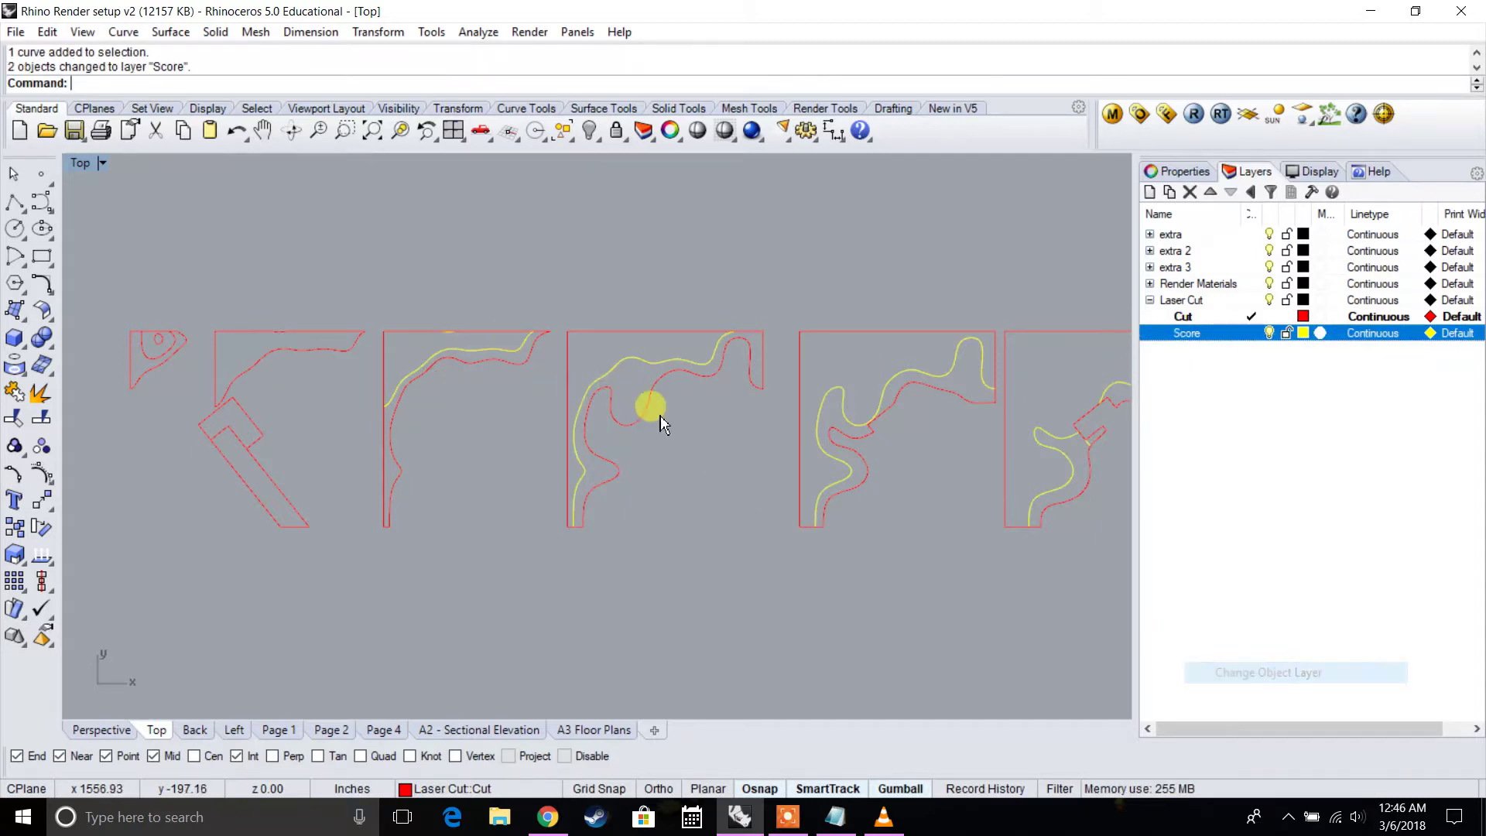
Make two copies of the small nested contour piece with its inner outlines, spaced in a row beside the original
{"action": "scroll", "coordinate": [417, 338], "scroll_direction": "up", "scroll_amount": 8}
{"action": "scroll", "coordinate": [489, 334], "scroll_direction": "down", "scroll_amount": 6}
{"action": "scroll", "coordinate": [116, 331], "scroll_direction": "up", "scroll_amount": 6}
{"action": "right_click_drag", "start_coordinate": [116, 331], "coordinate": [470, 344]}
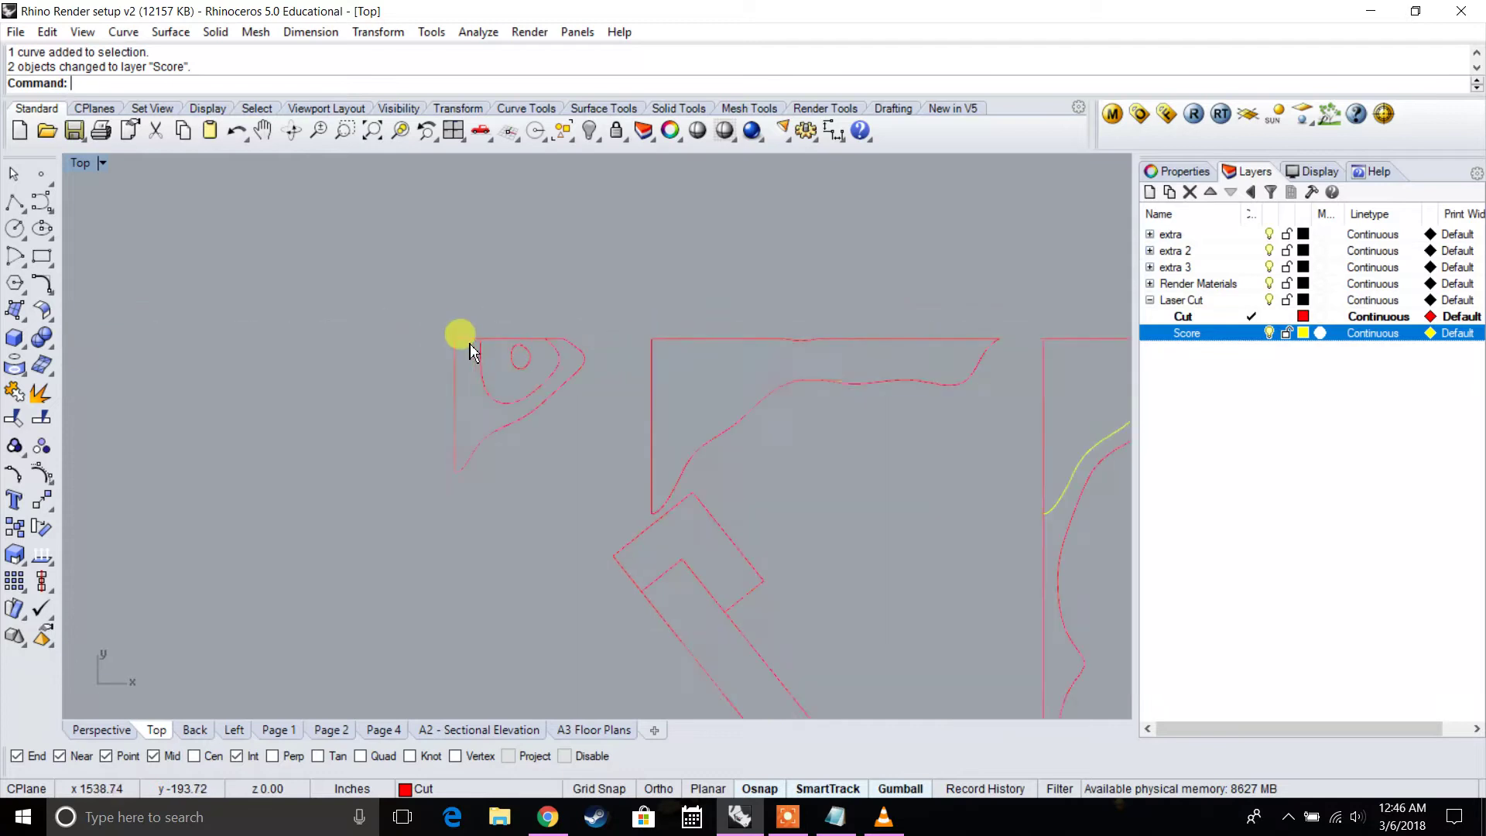
{"action": "left_click", "coordinate": [533, 395]}
{"action": "left_click", "coordinate": [578, 402]}
{"action": "scroll", "coordinate": [546, 395], "scroll_direction": "down", "scroll_amount": 6}
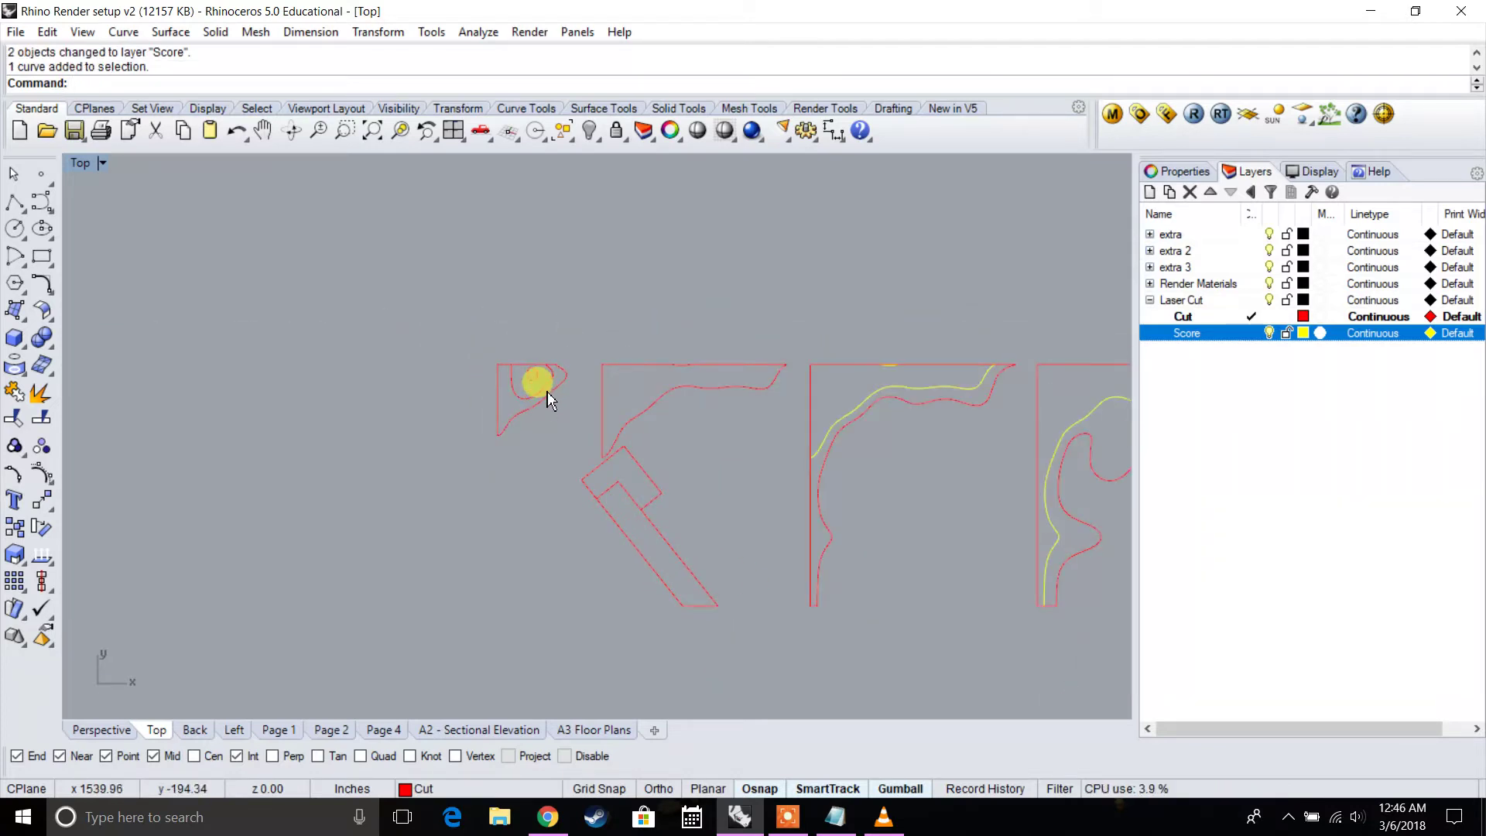
{"action": "left_click", "coordinate": [544, 390]}
{"action": "scroll", "coordinate": [543, 389], "scroll_direction": "up", "scroll_amount": 8}
{"action": "left_click_drag", "start_coordinate": [591, 448], "coordinate": [370, 287]}
{"action": "scroll", "coordinate": [384, 285], "scroll_direction": "down", "scroll_amount": 10}
{"action": "left_click_drag", "start_coordinate": [486, 334], "coordinate": [441, 330]}
{"action": "key", "text": "ctrl+c"}
{"action": "key", "text": "ctrl+v"}
{"action": "scroll", "coordinate": [406, 374], "scroll_direction": "up", "scroll_amount": 8}
{"action": "left_click", "coordinate": [404, 372]}
{"action": "right_click_drag", "start_coordinate": [322, 273], "coordinate": [445, 360]}
{"action": "scroll", "coordinate": [445, 360], "scroll_direction": "up", "scroll_amount": 6}
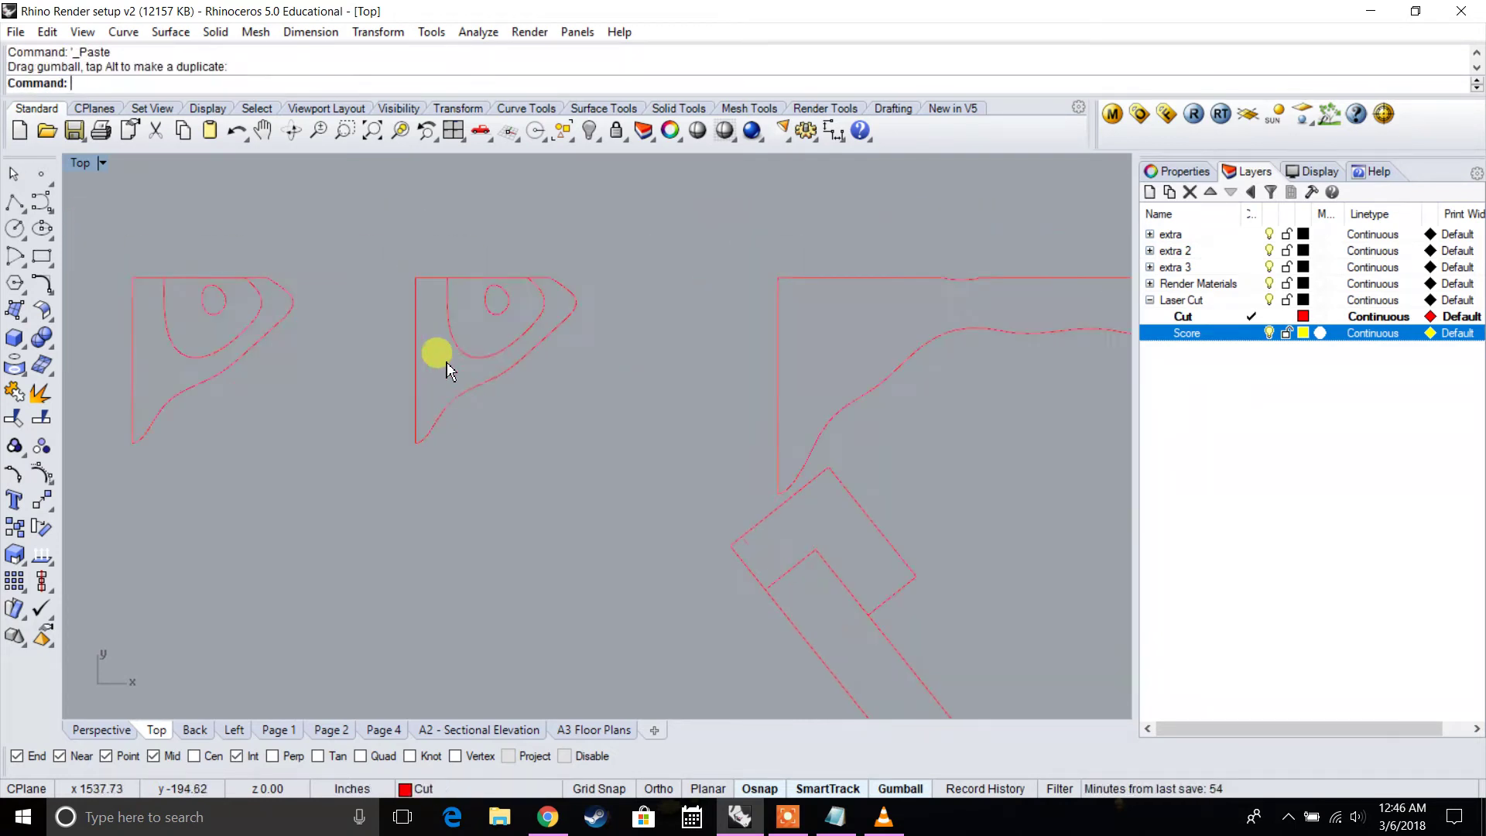
Delete the small circle from the nested piece nearest the large contours and move its inner outline to the Score layer
{"action": "scroll", "coordinate": [511, 304], "scroll_direction": "down", "scroll_amount": 3}
{"action": "left_click", "coordinate": [571, 342]}
{"action": "key", "text": "Delete"}
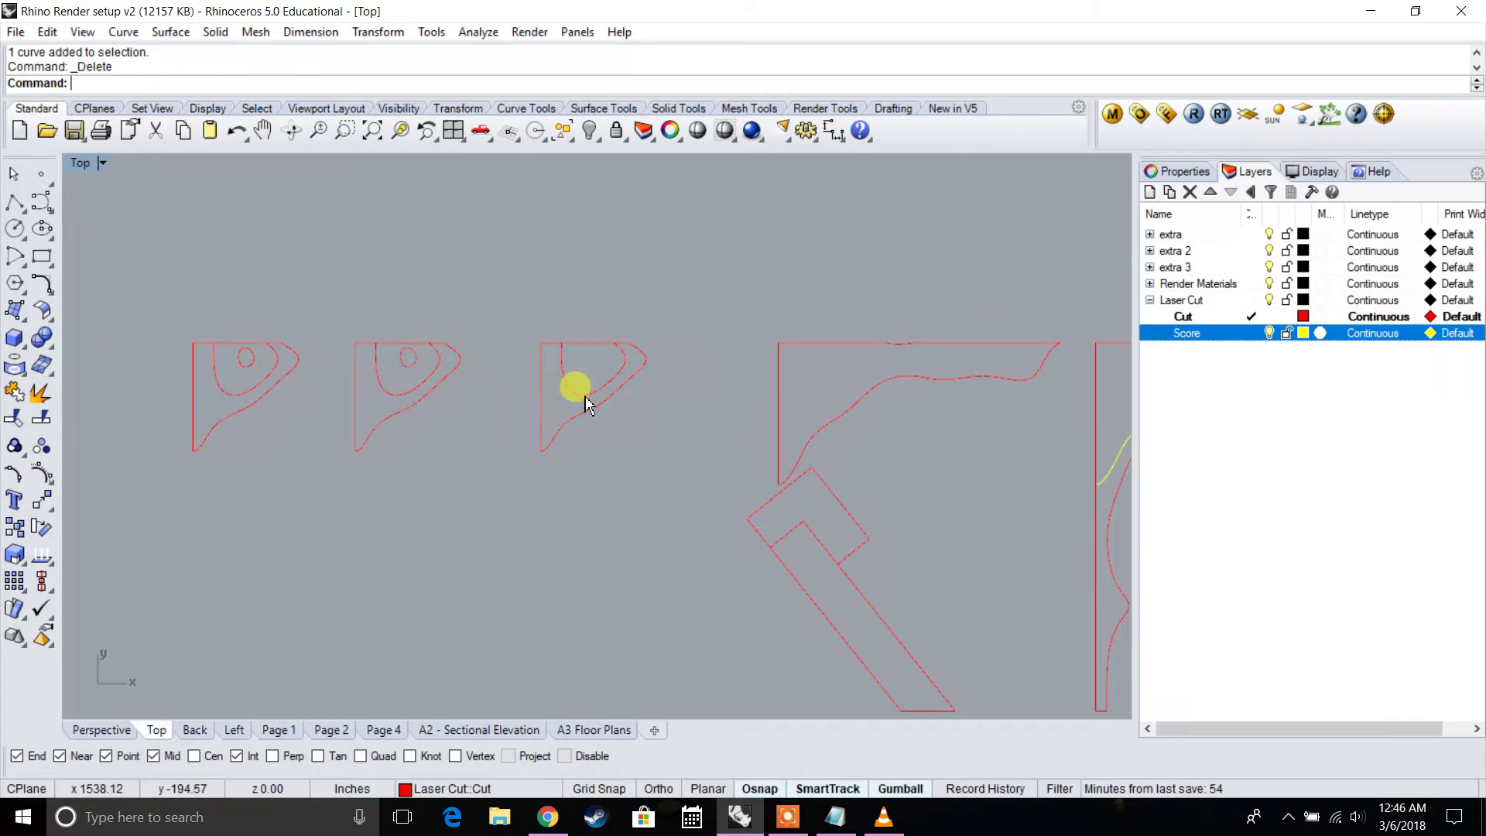
{"action": "left_click", "coordinate": [574, 388]}
{"action": "right_click", "coordinate": [1182, 346]}
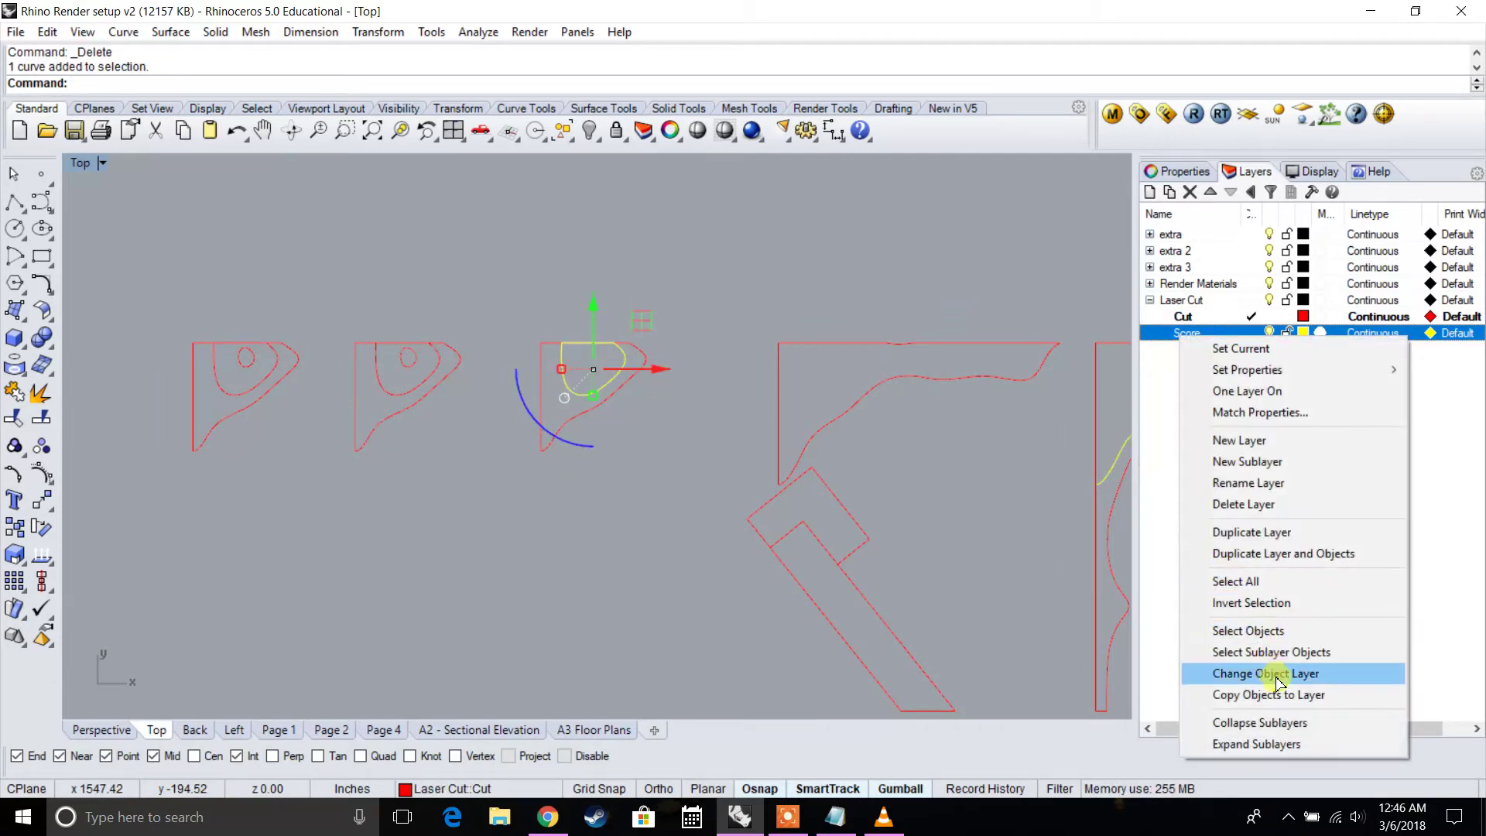
{"action": "left_click", "coordinate": [1221, 674]}
Delete the outer outline of the middle nested piece and move its small circle to the Score layer
{"action": "left_click", "coordinate": [368, 426]}
{"action": "key", "text": "Delete"}
{"action": "left_click", "coordinate": [404, 358]}
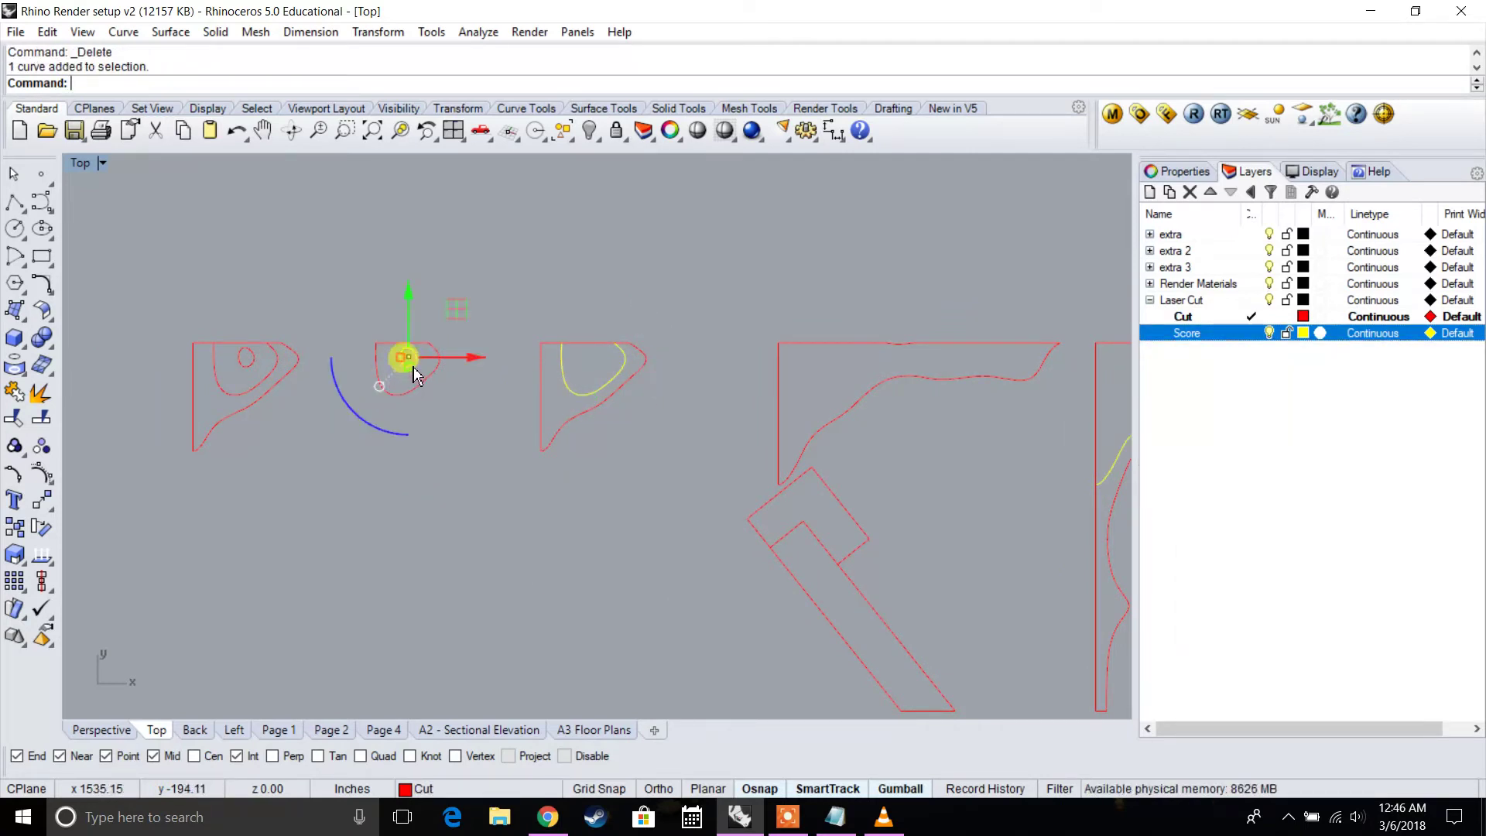
{"action": "right_click", "coordinate": [1188, 346]}
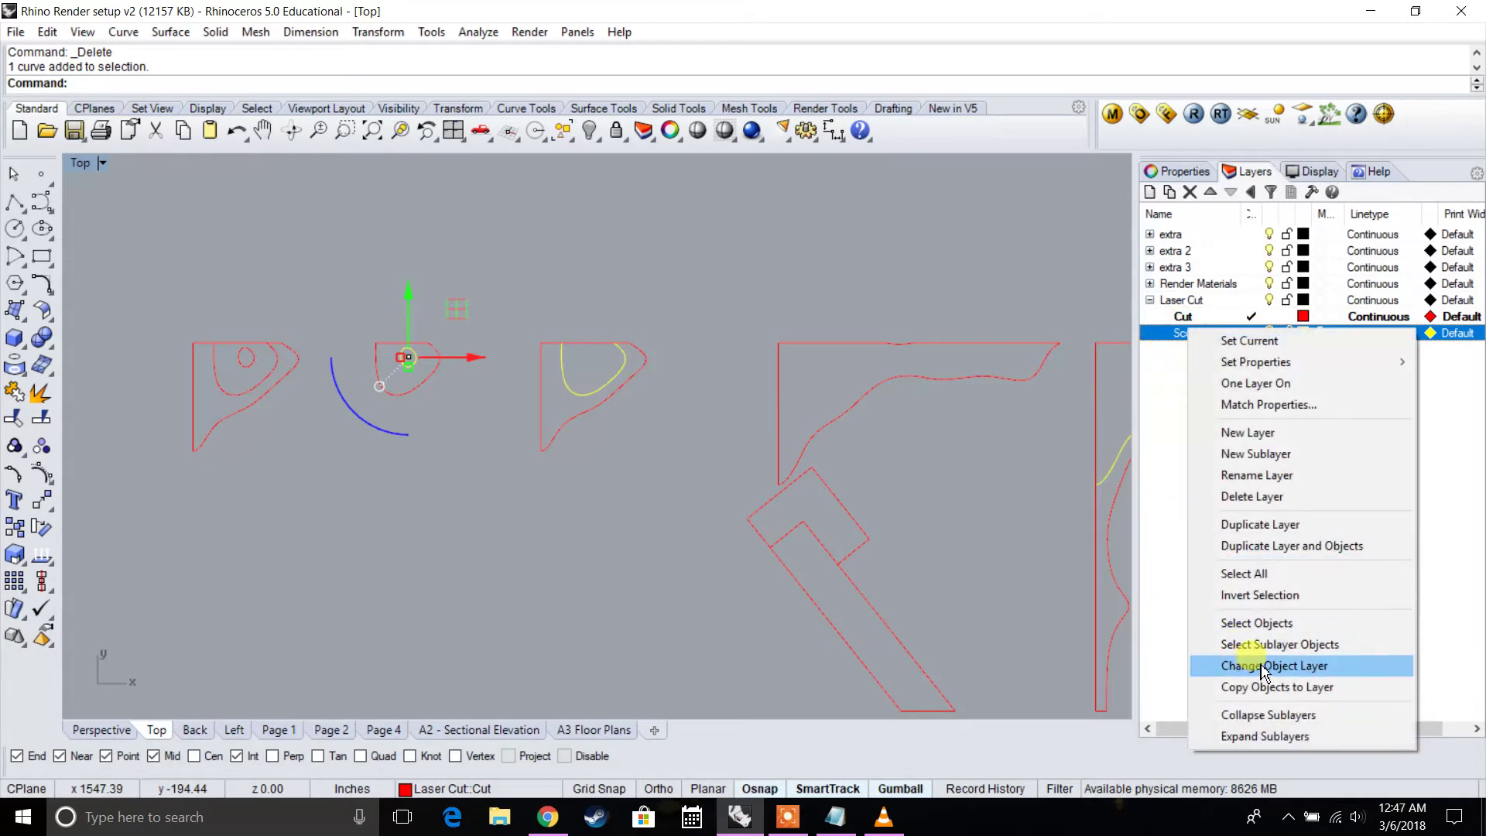
{"action": "left_click", "coordinate": [1262, 667]}
Delete the two outer outlines of the farthest nested piece, keeping its circle, and shift the circle closer to the neighbouring piece
{"action": "left_click_drag", "start_coordinate": [299, 427], "coordinate": [240, 385]}
{"action": "key", "text": "Delete"}
{"action": "left_click", "coordinate": [255, 364]}
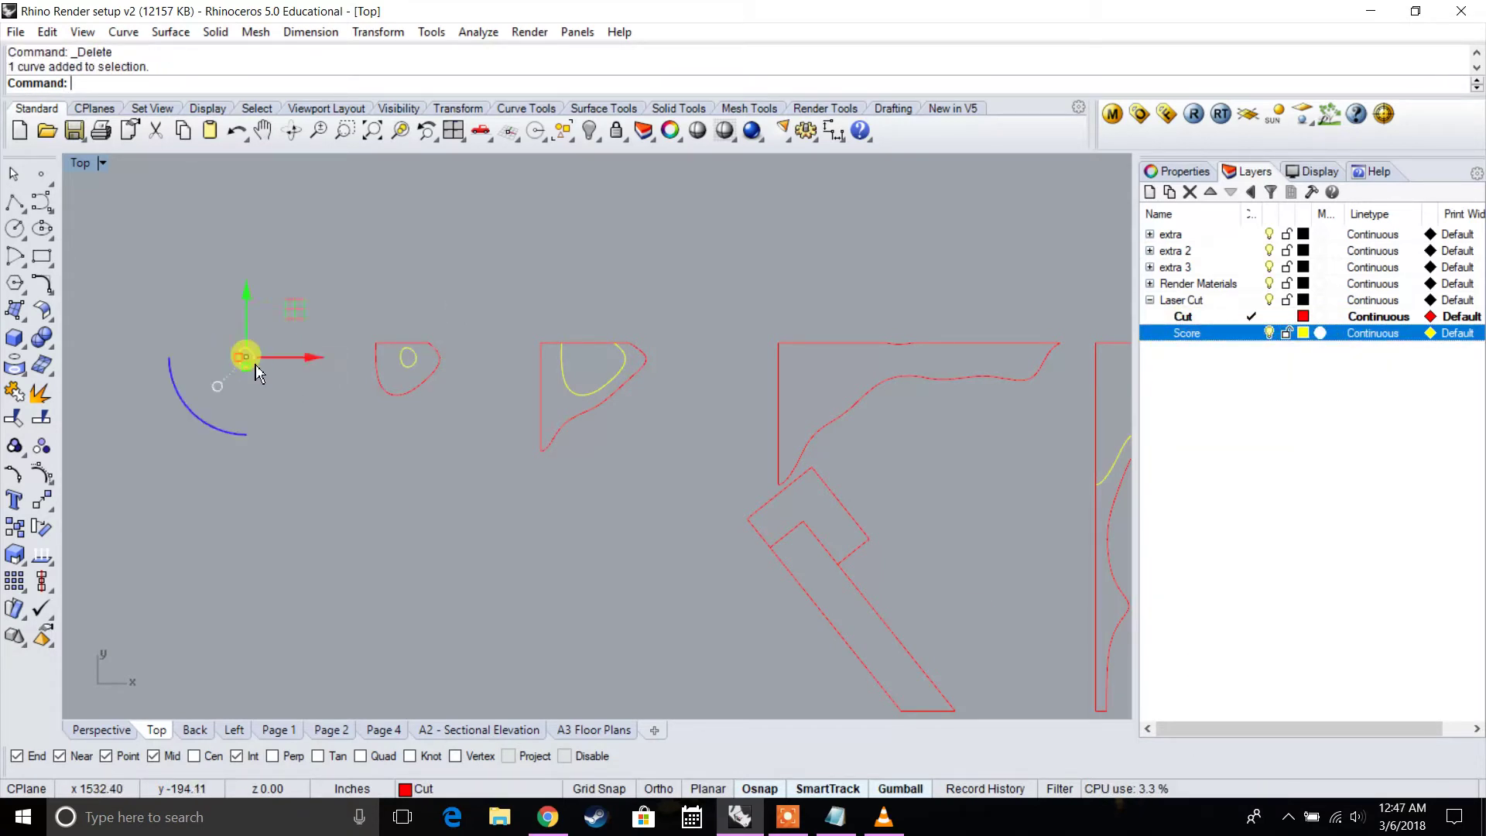
{"action": "left_click_drag", "start_coordinate": [316, 358], "coordinate": [362, 357]}
{"action": "left_click", "coordinate": [465, 468]}
Delete the two angled outlines of the block and diagonal strip beneath the fourth piece in the row
{"action": "scroll", "coordinate": [316, 393], "scroll_direction": "down", "scroll_amount": 10}
{"action": "scroll", "coordinate": [485, 474], "scroll_direction": "up", "scroll_amount": 4}
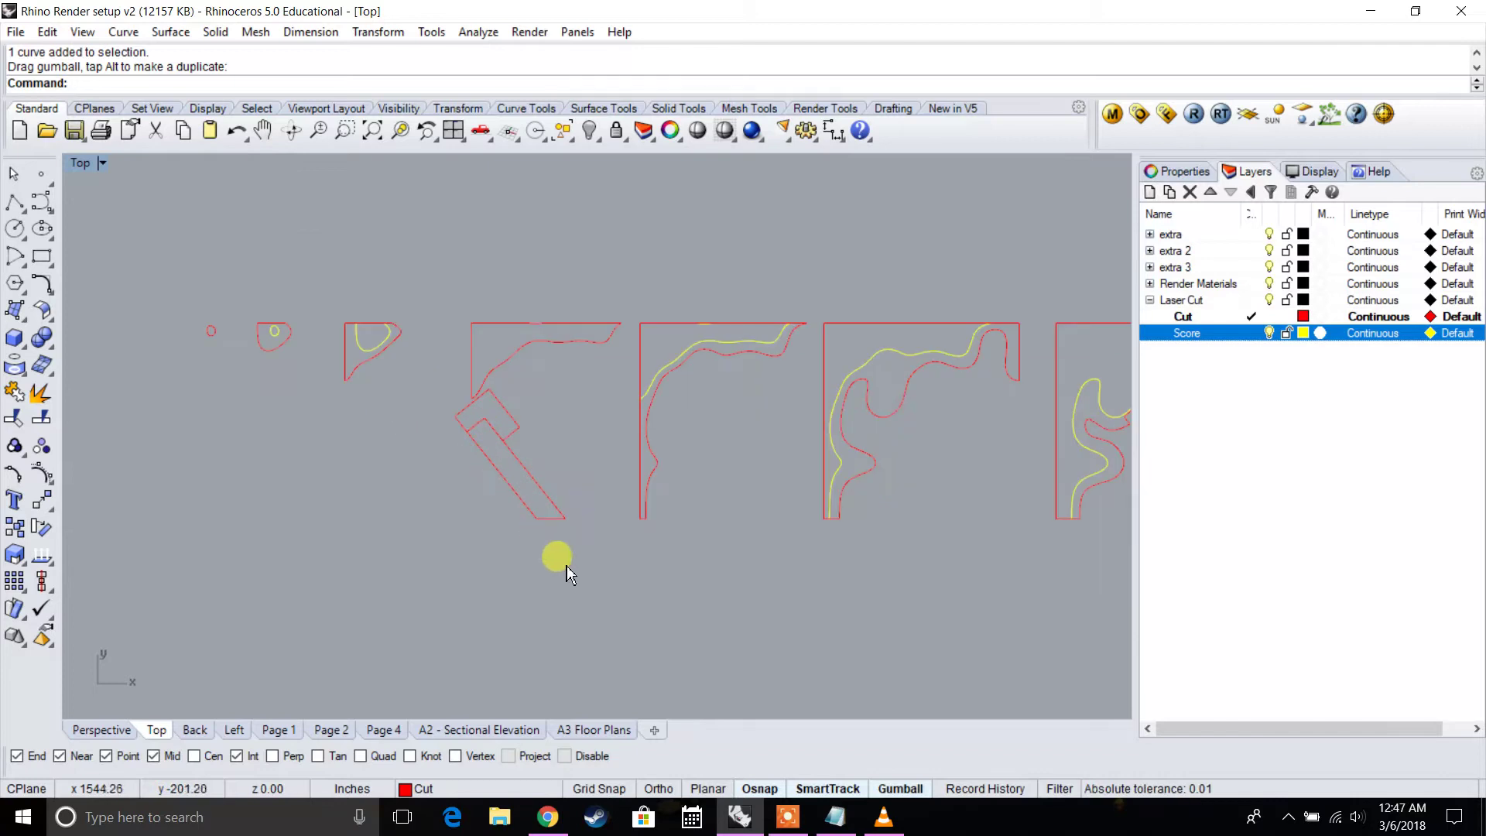
{"action": "left_click", "coordinate": [488, 418]}
{"action": "key", "text": "Delete"}
{"action": "scroll", "coordinate": [482, 405], "scroll_direction": "down", "scroll_amount": 5}
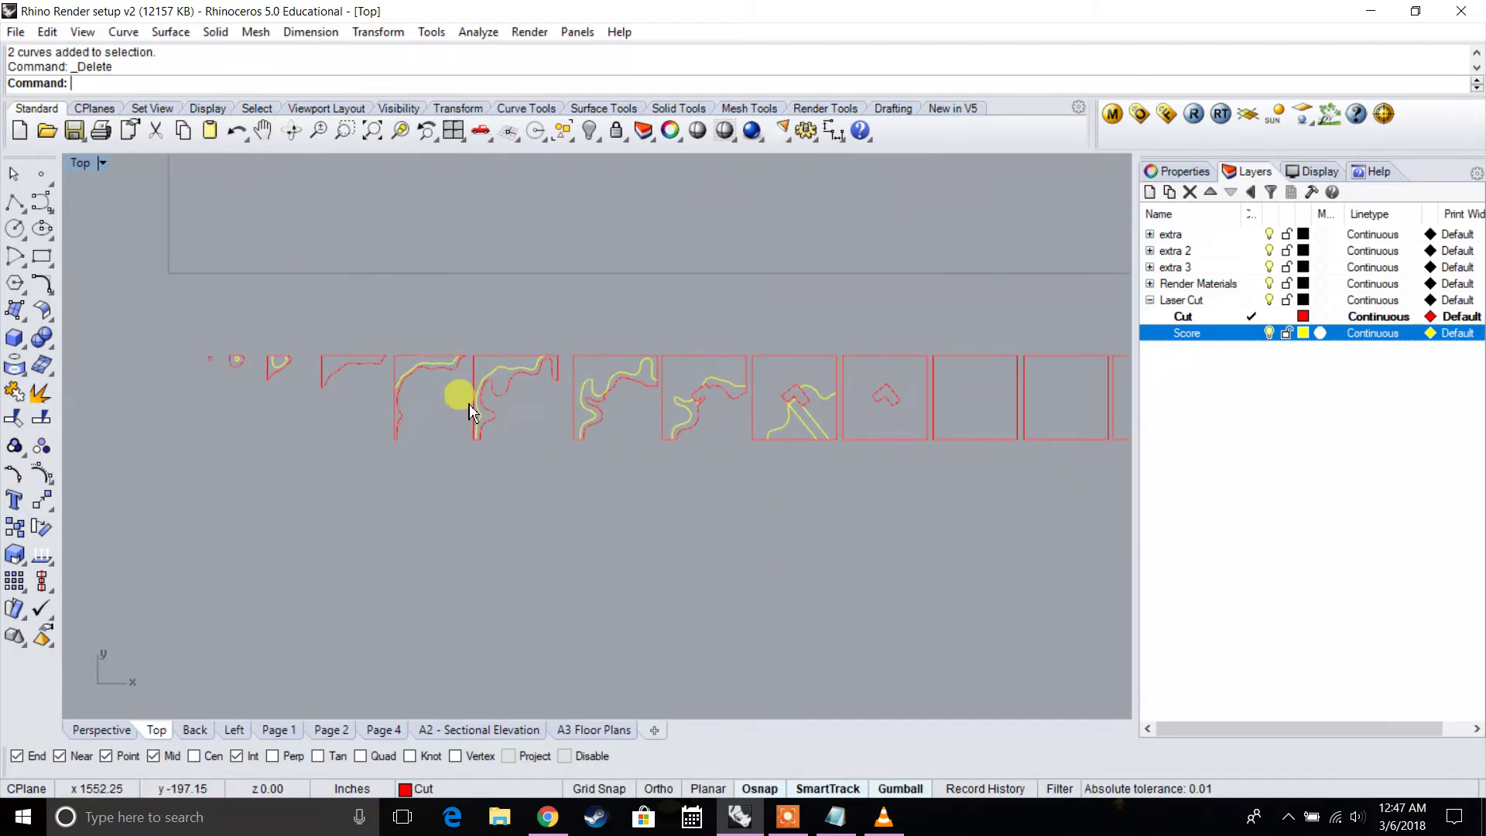
Examine the cut and score outlines of the contour pieces along the whole row
{"action": "scroll", "coordinate": [670, 411], "scroll_direction": "up", "scroll_amount": 5}
{"action": "left_click", "coordinate": [673, 402]}
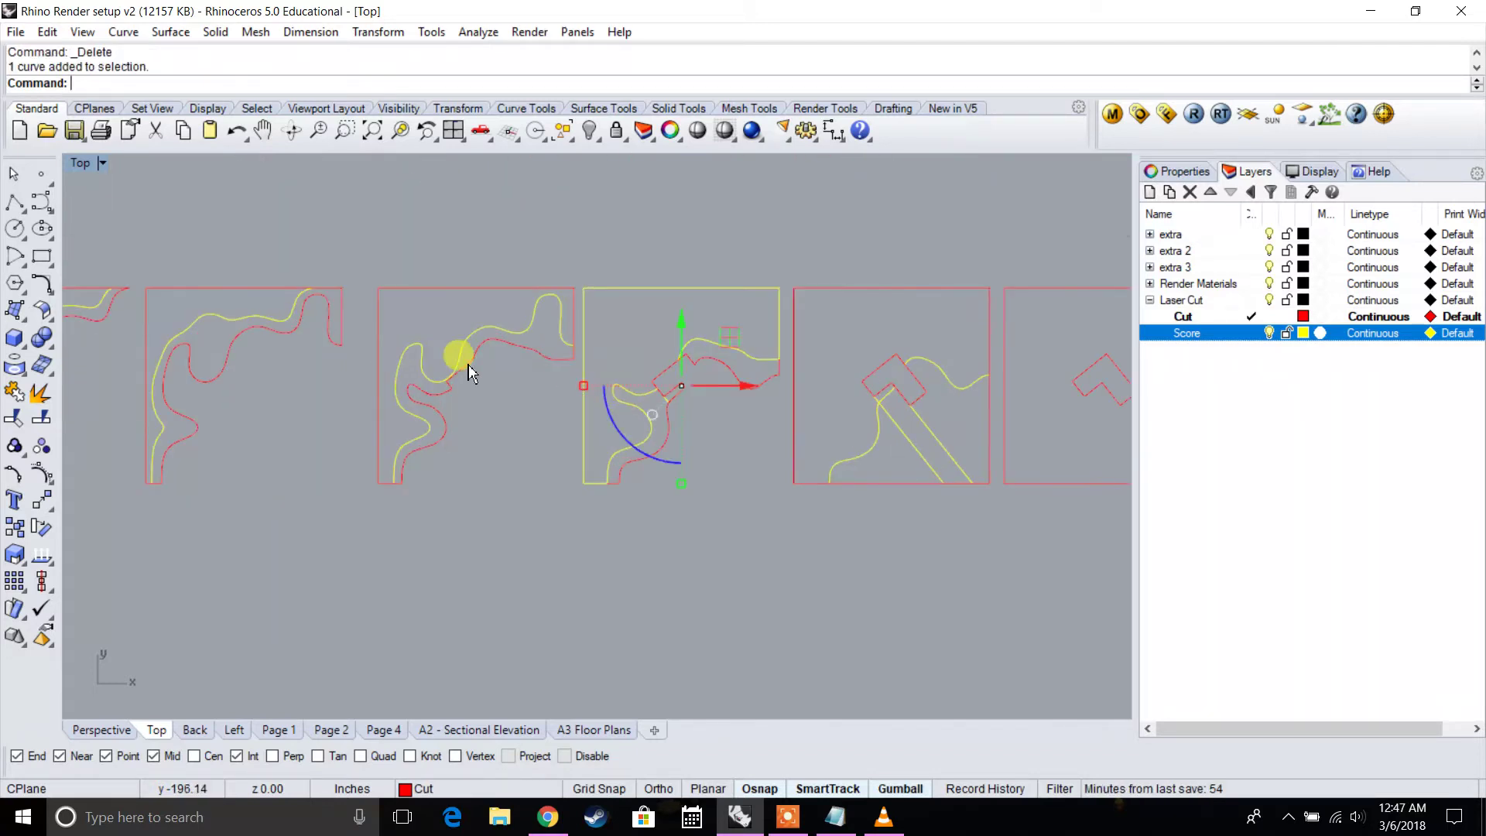
{"action": "left_click", "coordinate": [449, 375]}
{"action": "left_click", "coordinate": [229, 319]}
{"action": "right_click_drag", "start_coordinate": [271, 413], "coordinate": [548, 483]}
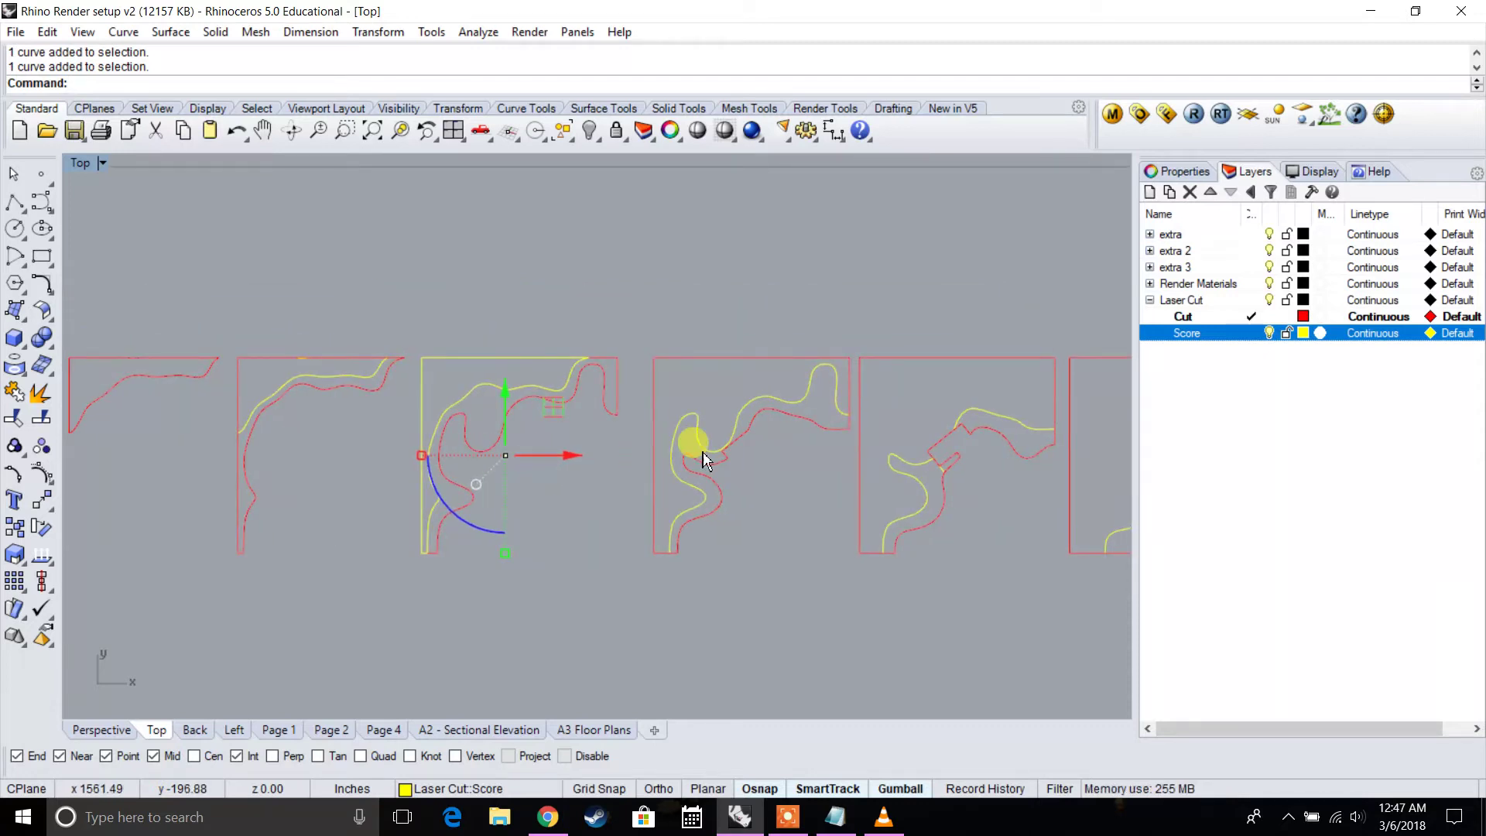
{"action": "left_click", "coordinate": [740, 443]}
{"action": "scroll", "coordinate": [740, 453], "scroll_direction": "down", "scroll_amount": 4}
{"action": "scroll", "coordinate": [558, 462], "scroll_direction": "up", "scroll_amount": 4}
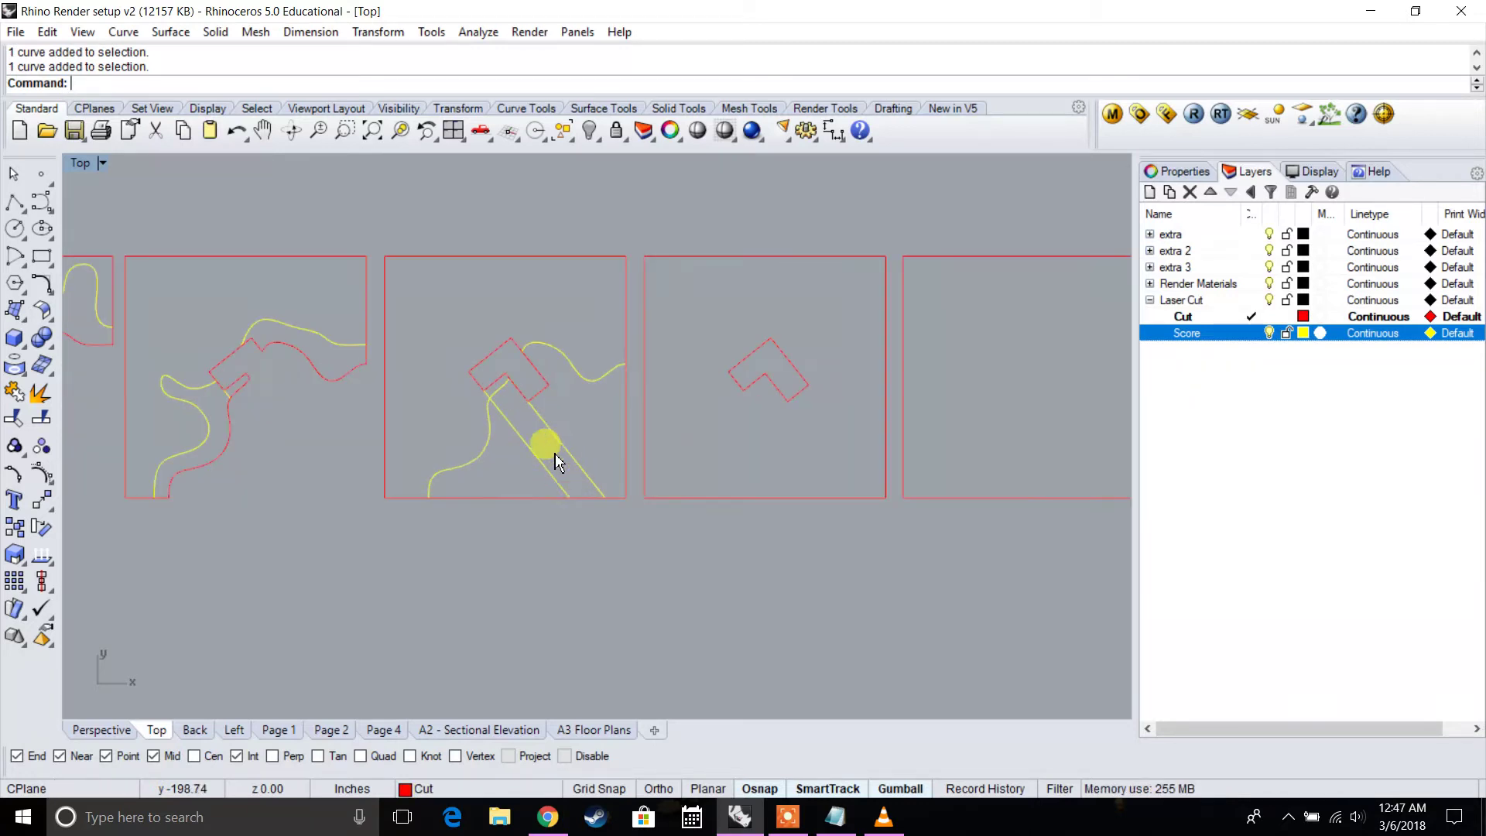
{"action": "scroll", "coordinate": [551, 432], "scroll_direction": "down", "scroll_amount": 2}
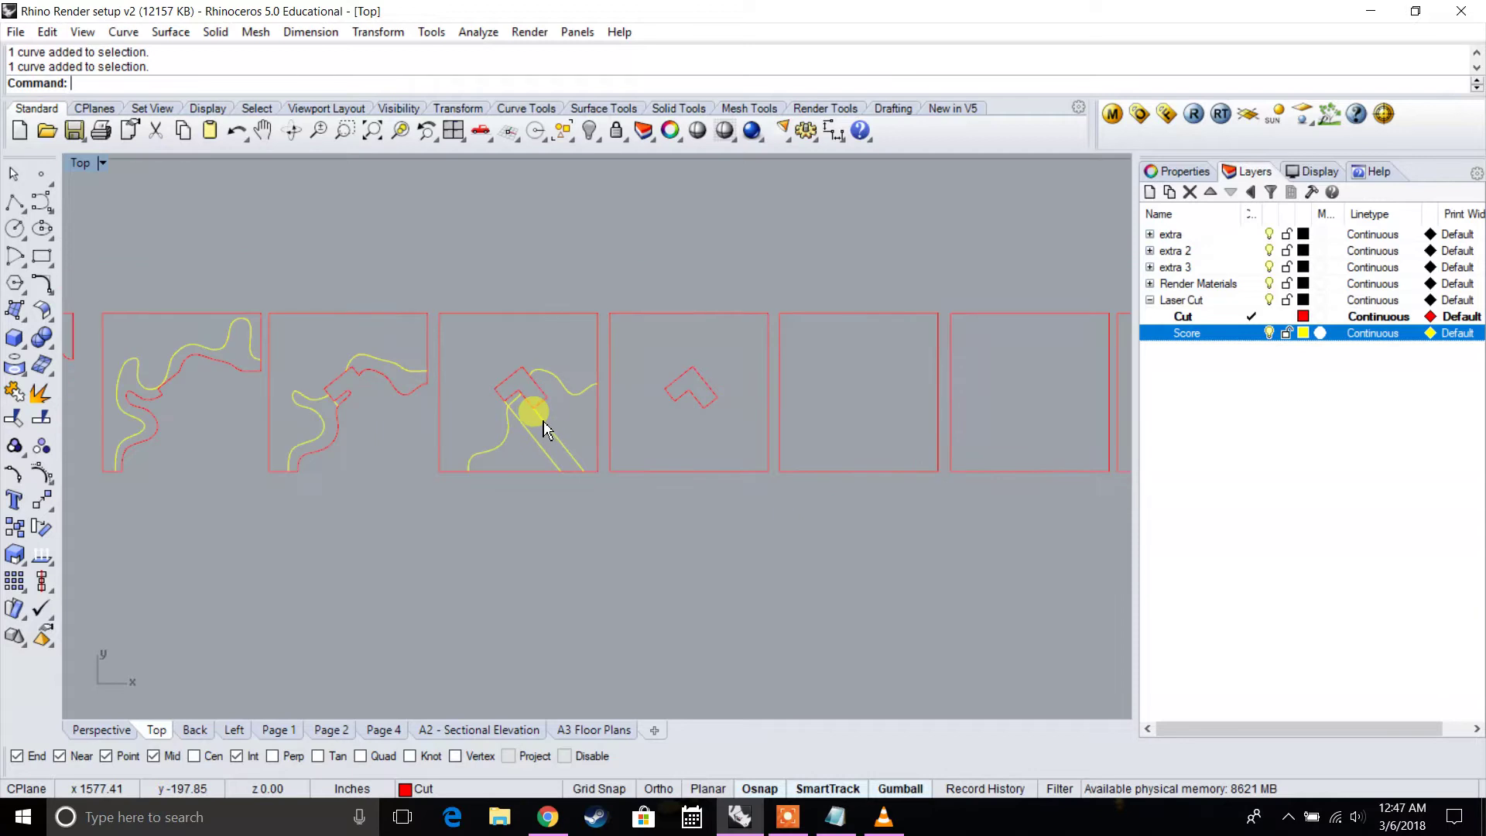
{"action": "right_click_drag", "start_coordinate": [356, 424], "coordinate": [564, 435]}
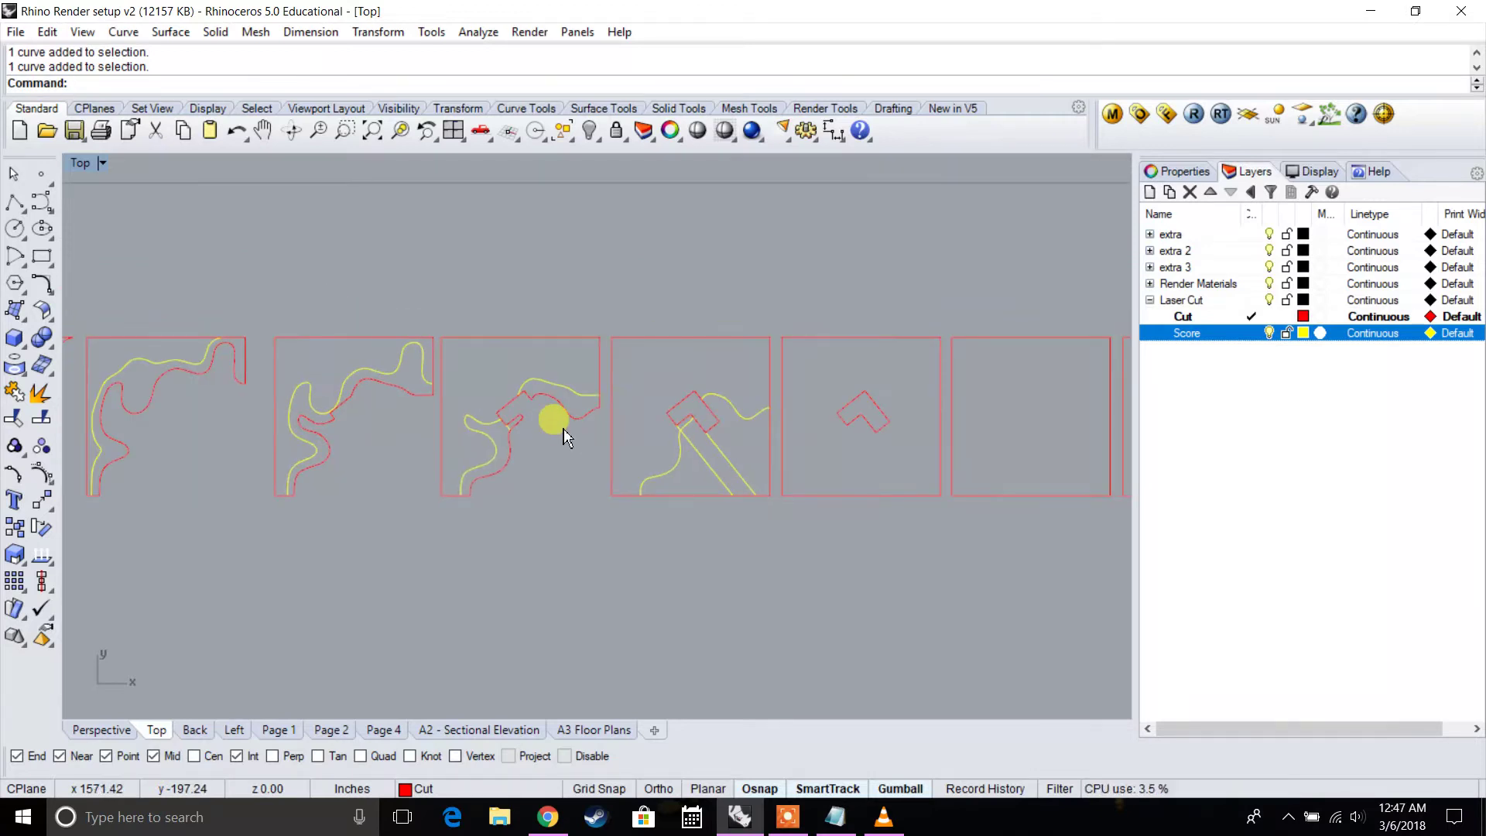
{"action": "scroll", "coordinate": [713, 468], "scroll_direction": "down", "scroll_amount": 6}
{"action": "right_click_drag", "start_coordinate": [256, 436], "coordinate": [426, 426]}
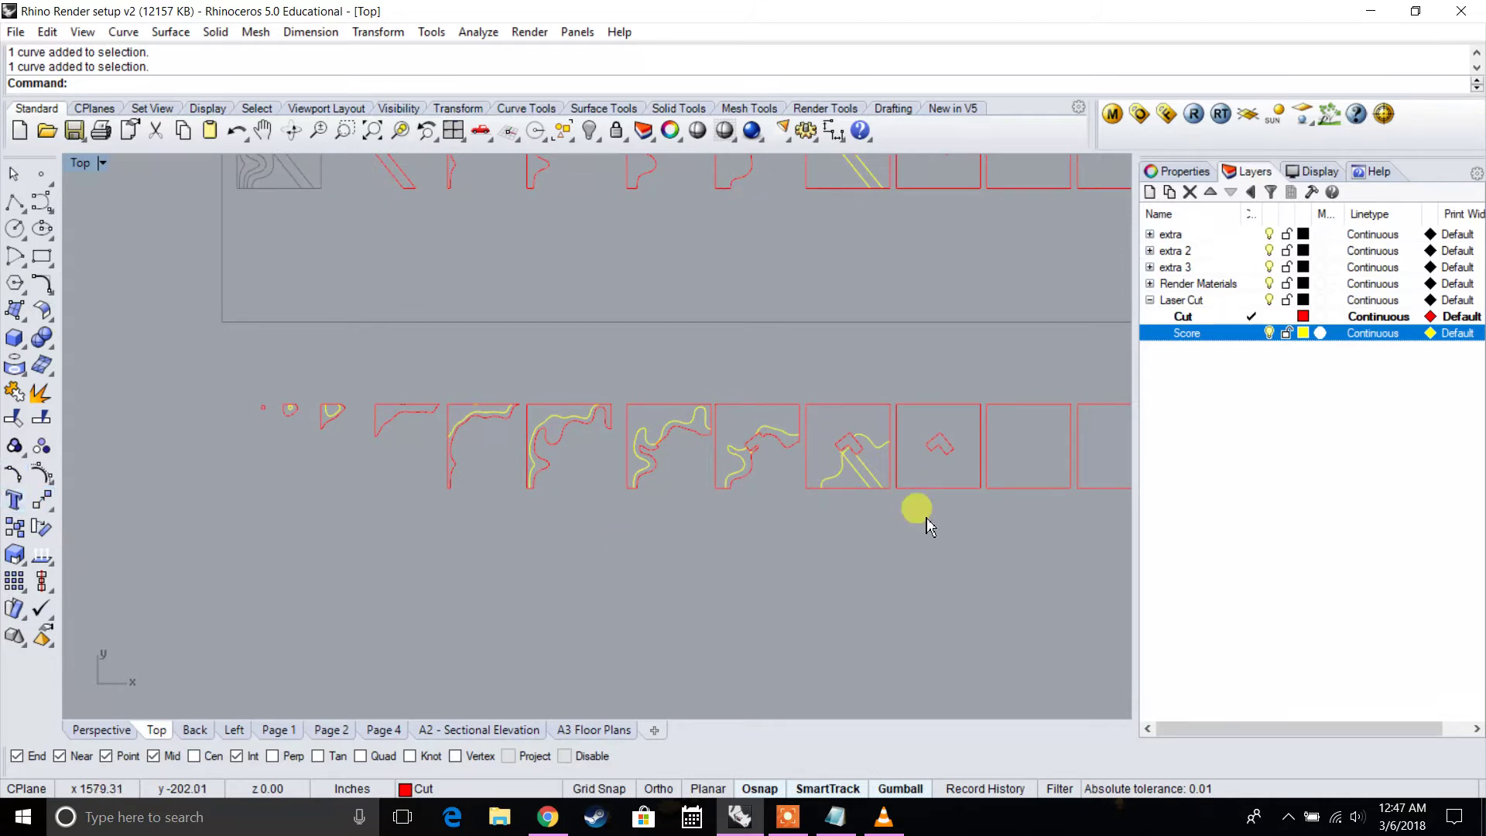
{"action": "right_click_drag", "start_coordinate": [929, 527], "coordinate": [814, 440]}
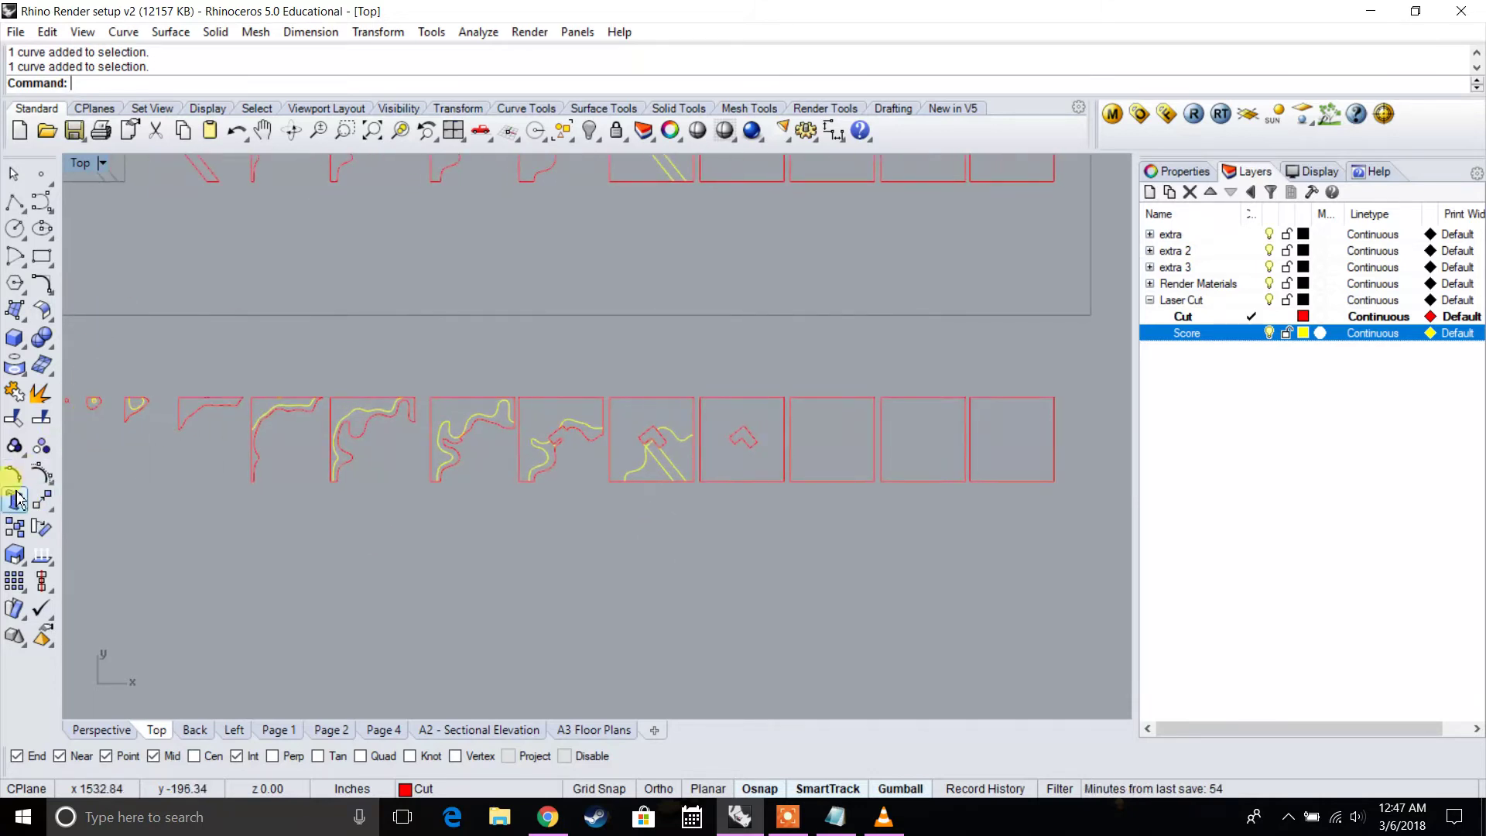
Dismiss the text object settings and make Score the current layer
{"action": "left_click", "coordinate": [1187, 332]}
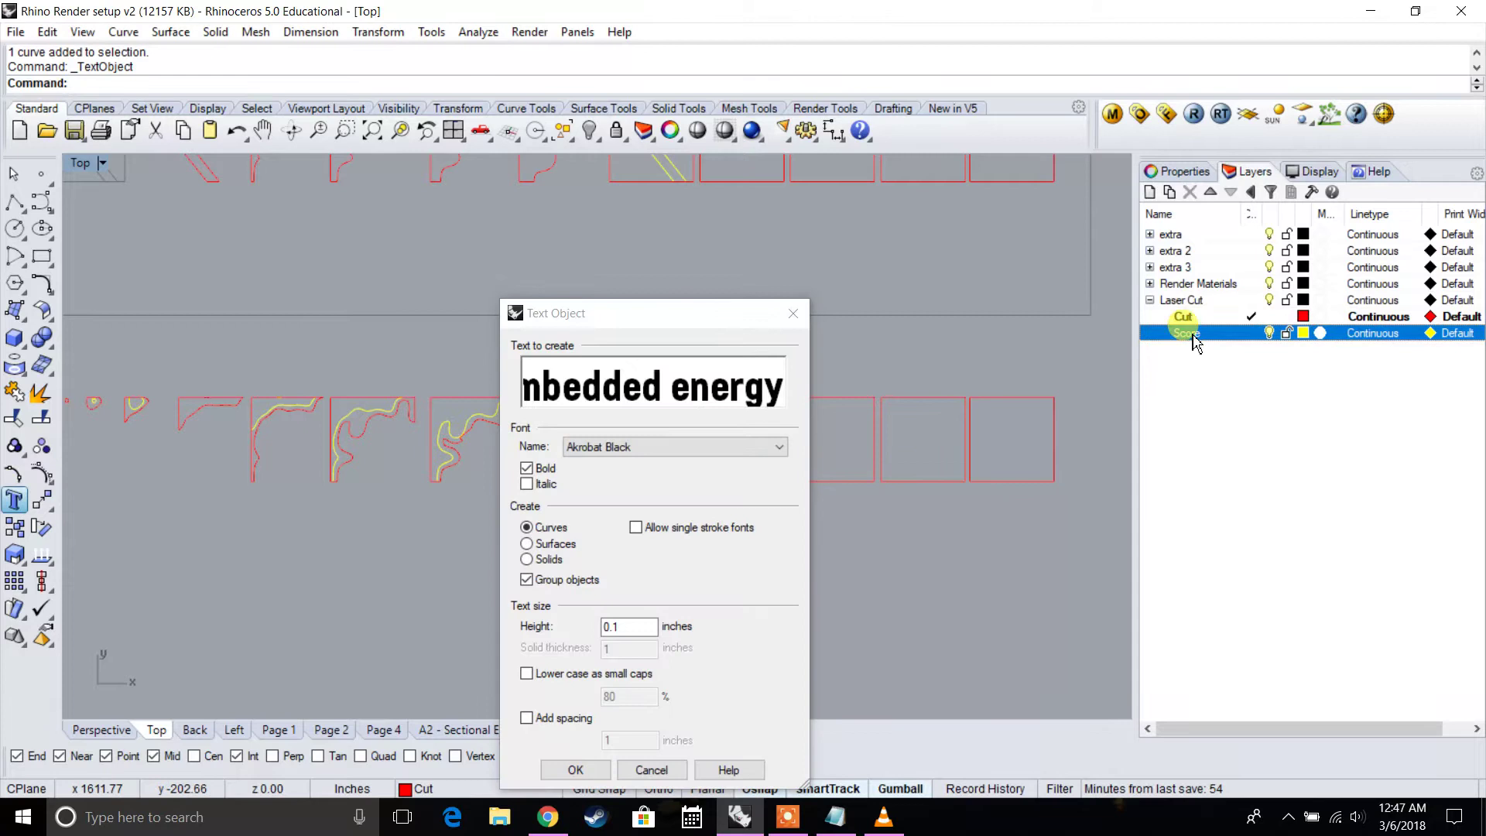
{"action": "left_click", "coordinate": [794, 313]}
{"action": "left_click", "coordinate": [1177, 334]}
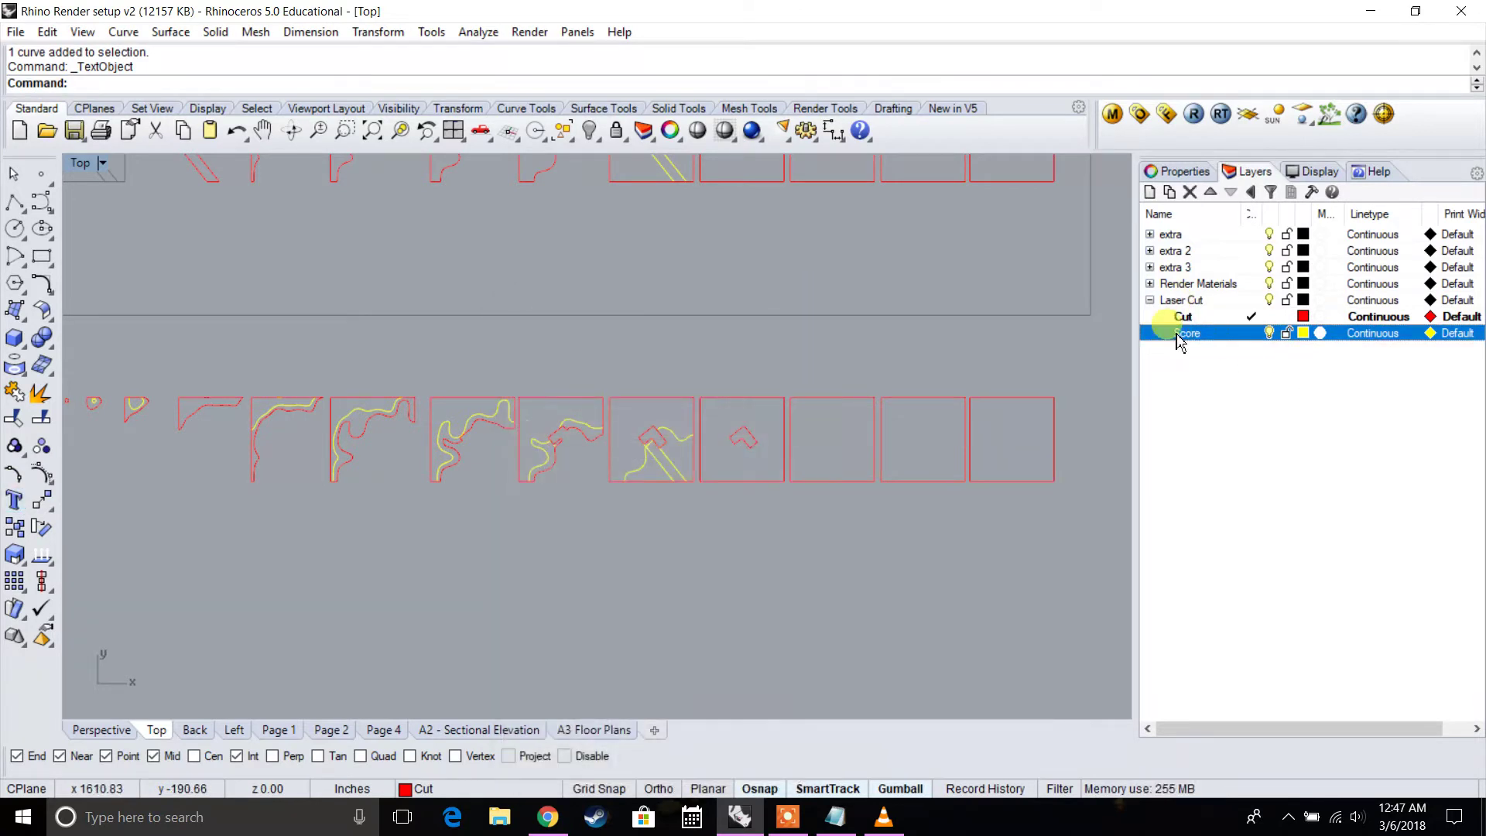
{"action": "double_click", "coordinate": [1204, 333]}
Create a text object reading 01 and try placing it 0.1 inches high on the last square of the row
{"action": "scroll", "coordinate": [634, 426], "scroll_direction": "up", "scroll_amount": 4}
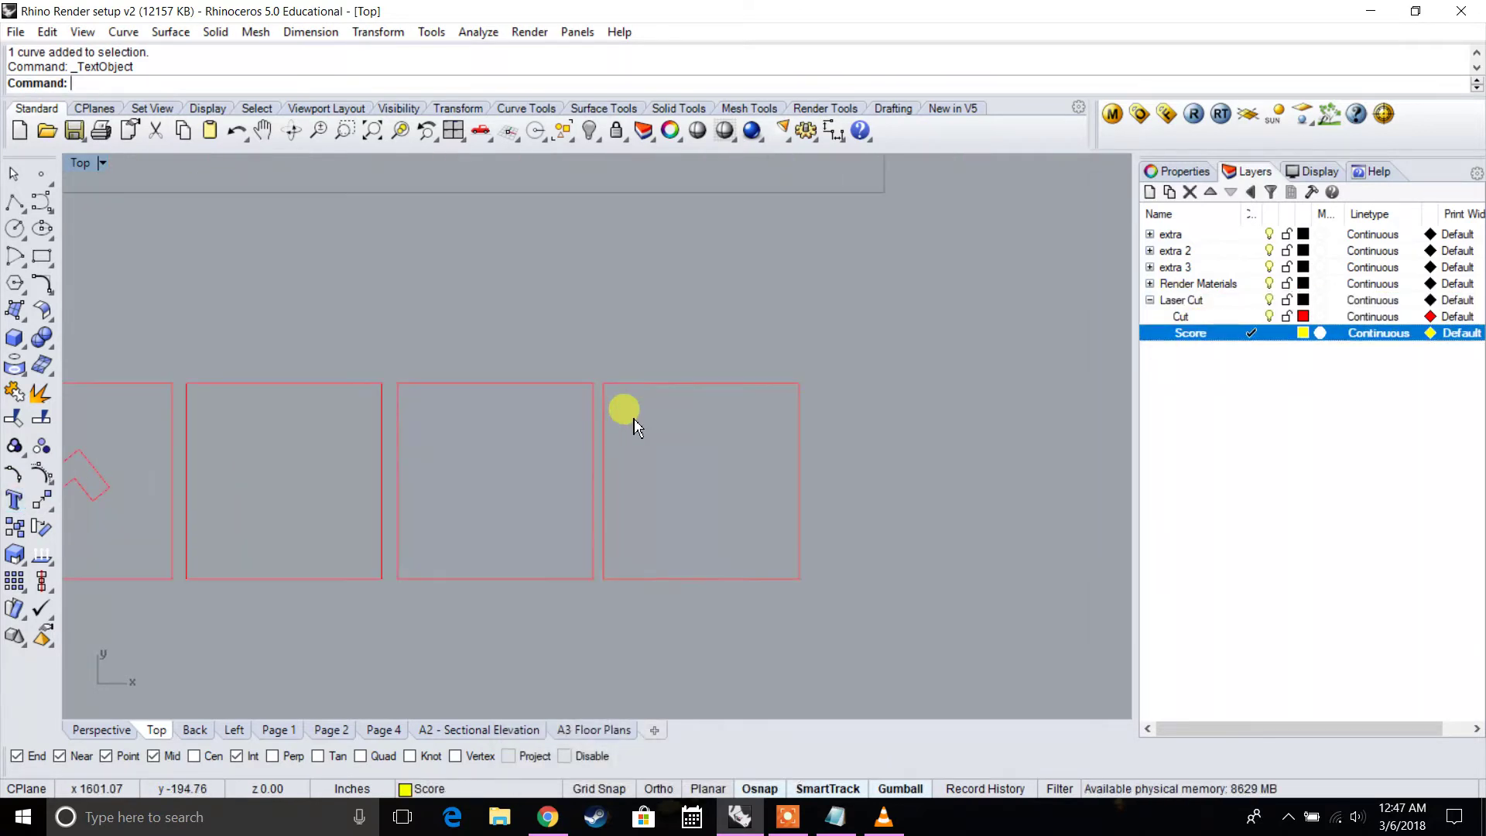
{"action": "left_click", "coordinate": [14, 502]}
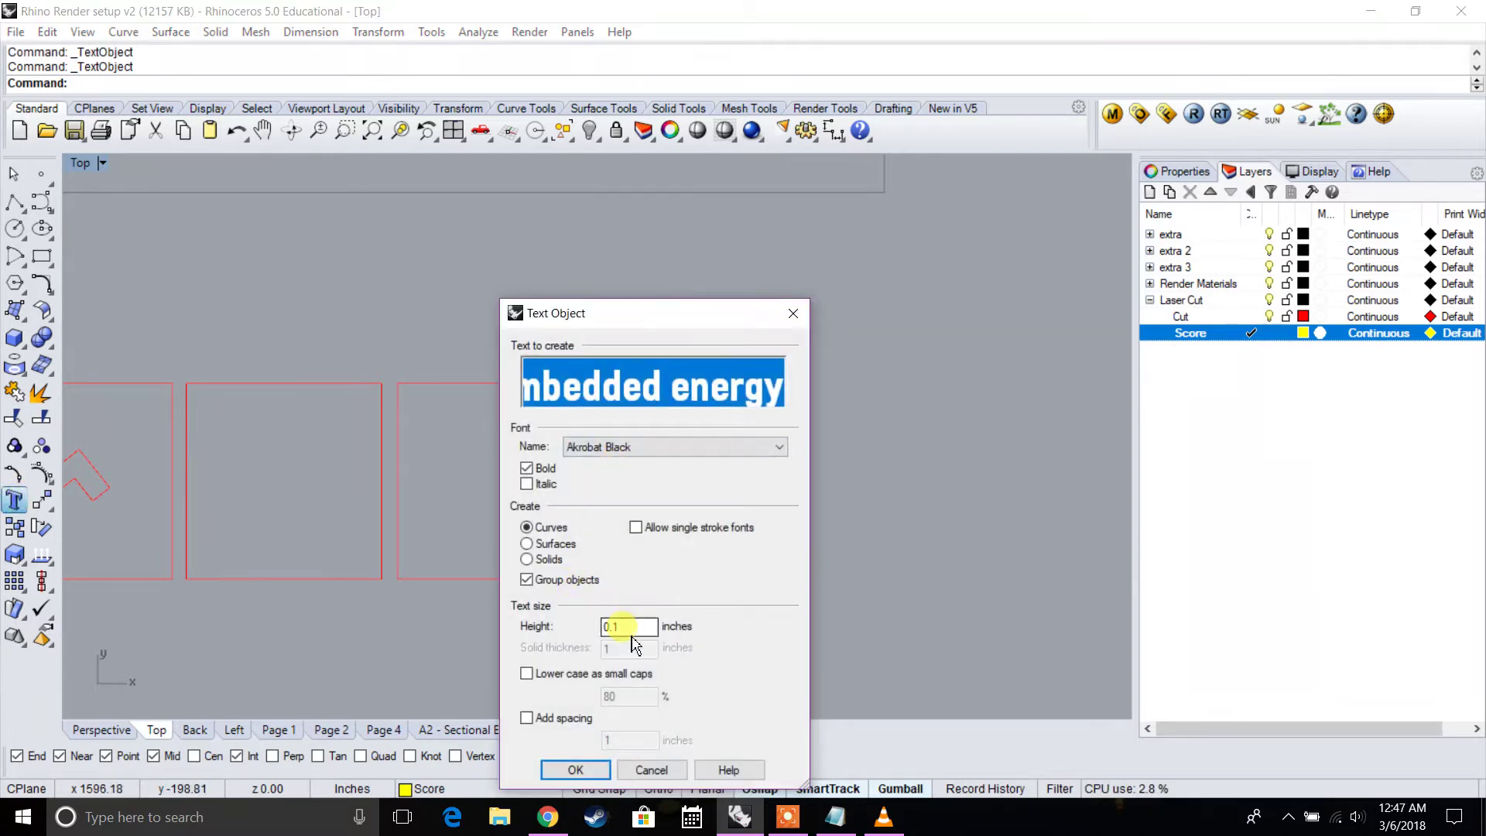
{"action": "double_click", "coordinate": [642, 384]}
{"action": "triple_click", "coordinate": [682, 384]}
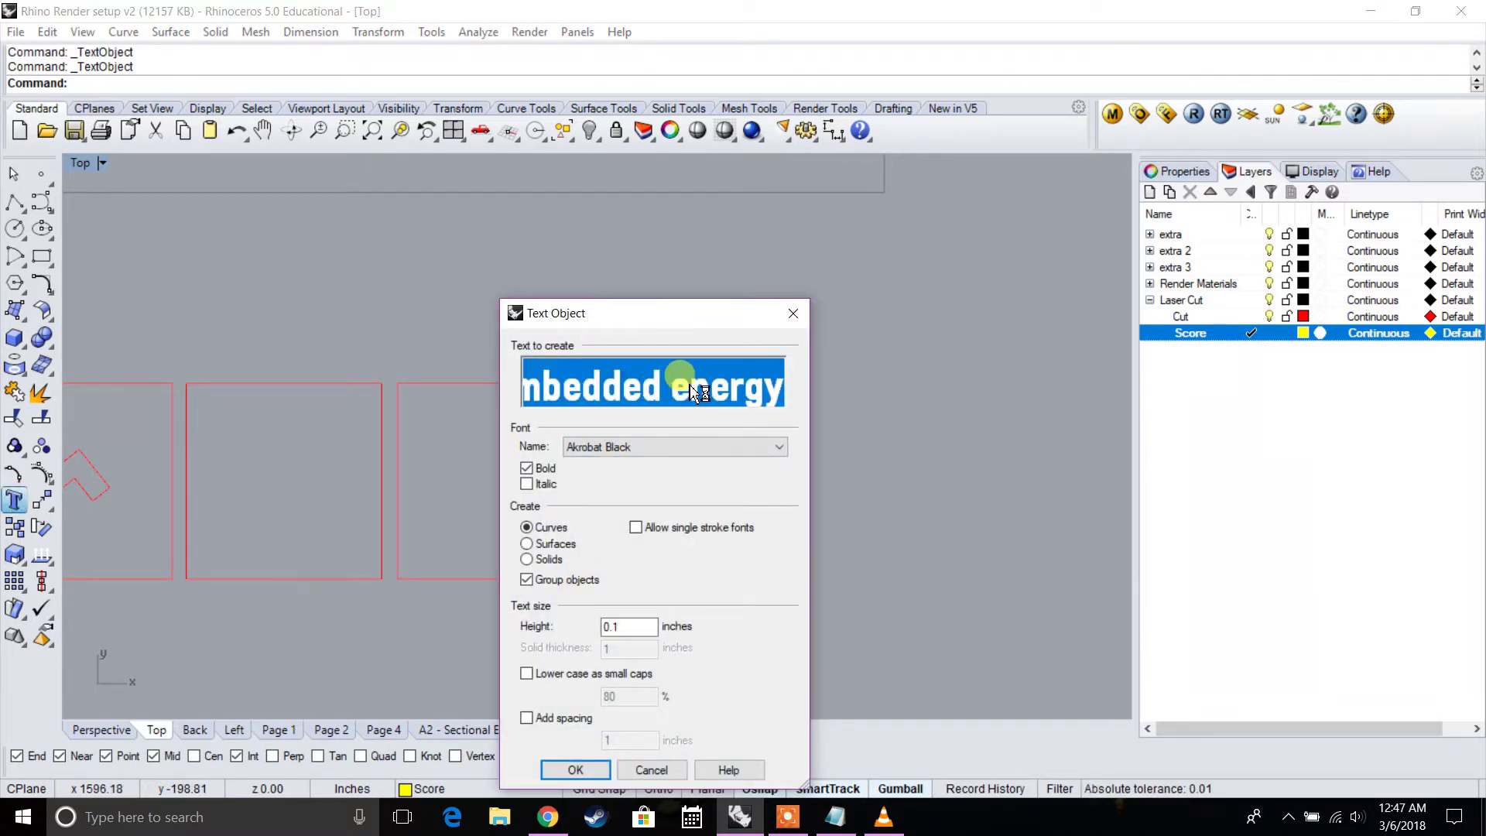
{"action": "triple_click", "coordinate": [690, 385]}
{"action": "type", "text": "01"}
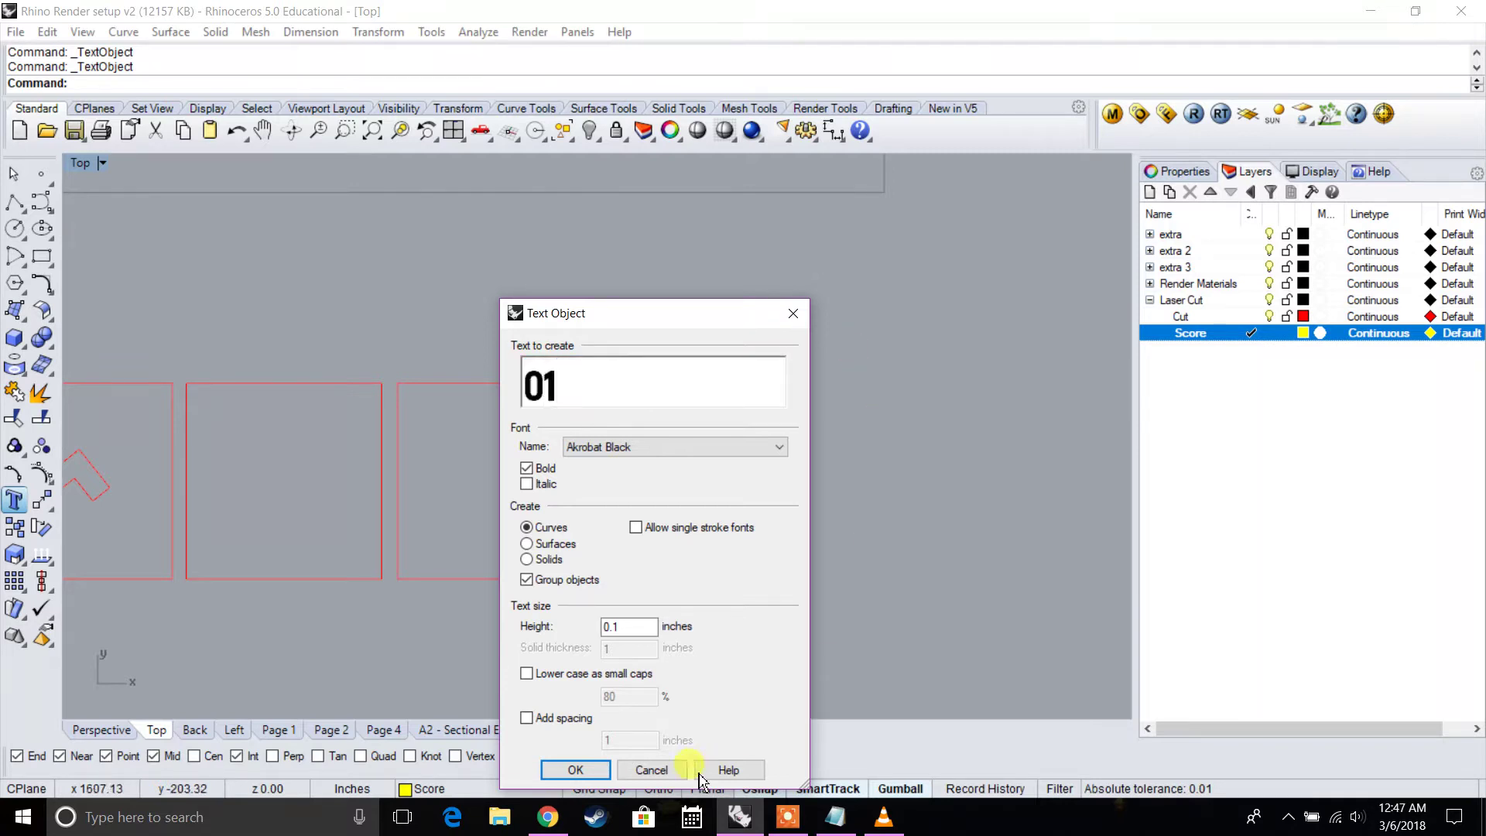
{"action": "left_click", "coordinate": [581, 770]}
{"action": "scroll", "coordinate": [607, 418], "scroll_direction": "up", "scroll_amount": 14}
{"action": "left_click", "coordinate": [607, 383]}
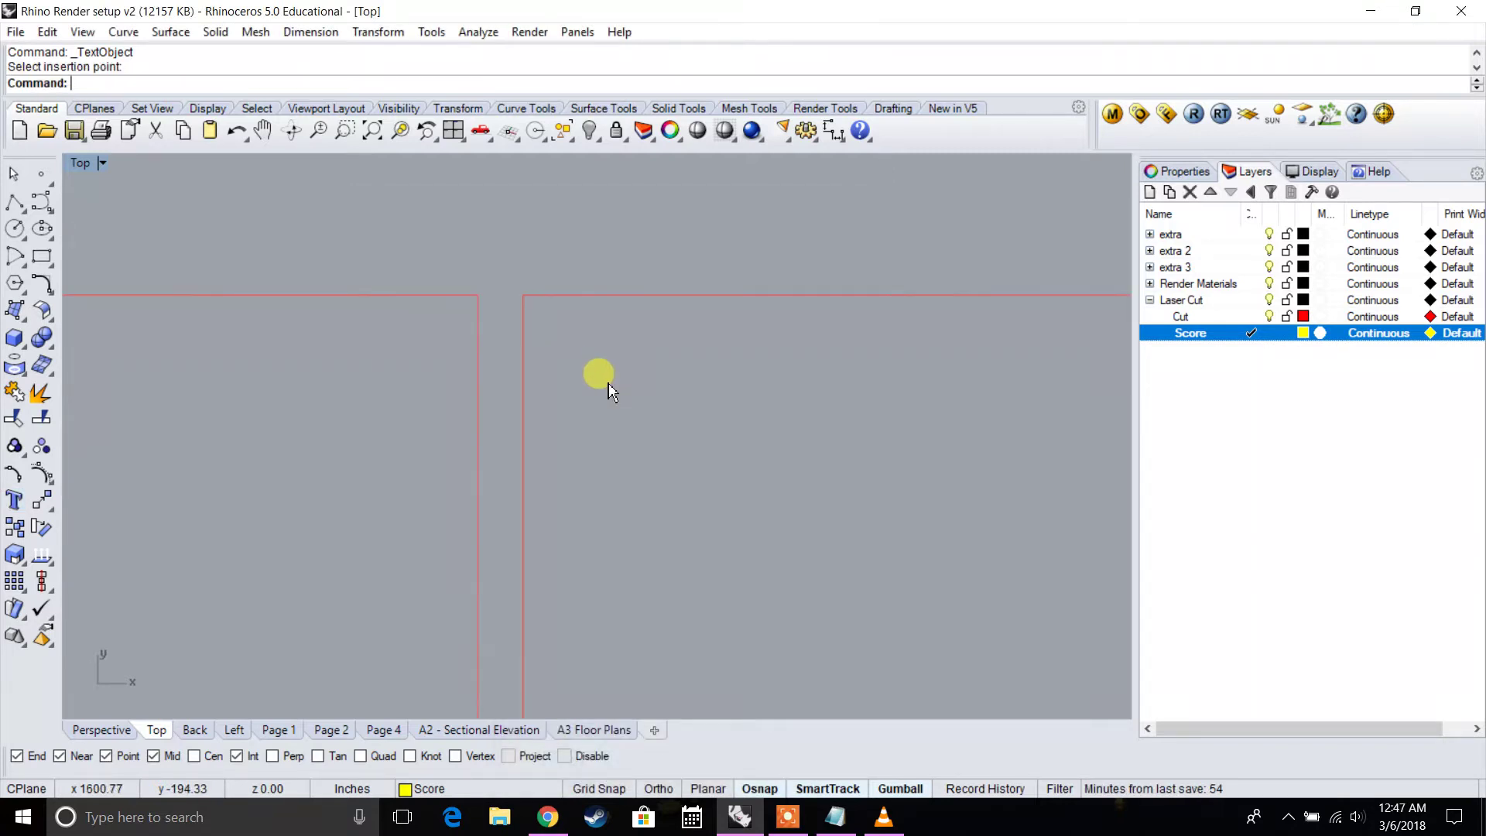
Place the 01 text label at a height of 0.25 inches in the last square's upper-left corner
{"action": "right_click", "coordinate": [607, 384]}
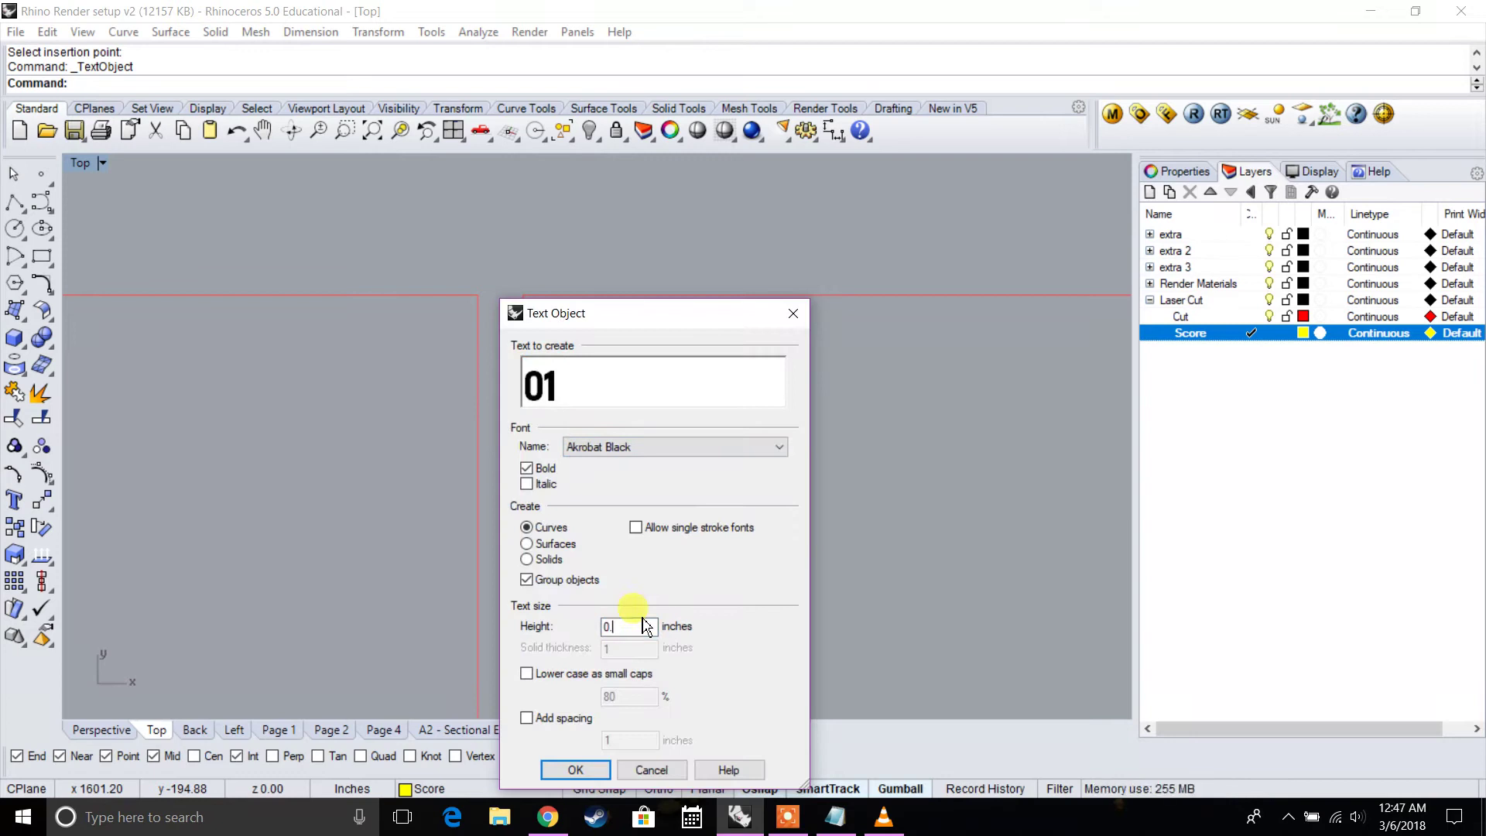
{"action": "key", "text": "Return"}
{"action": "scroll", "coordinate": [524, 323], "scroll_direction": "up", "scroll_amount": 6}
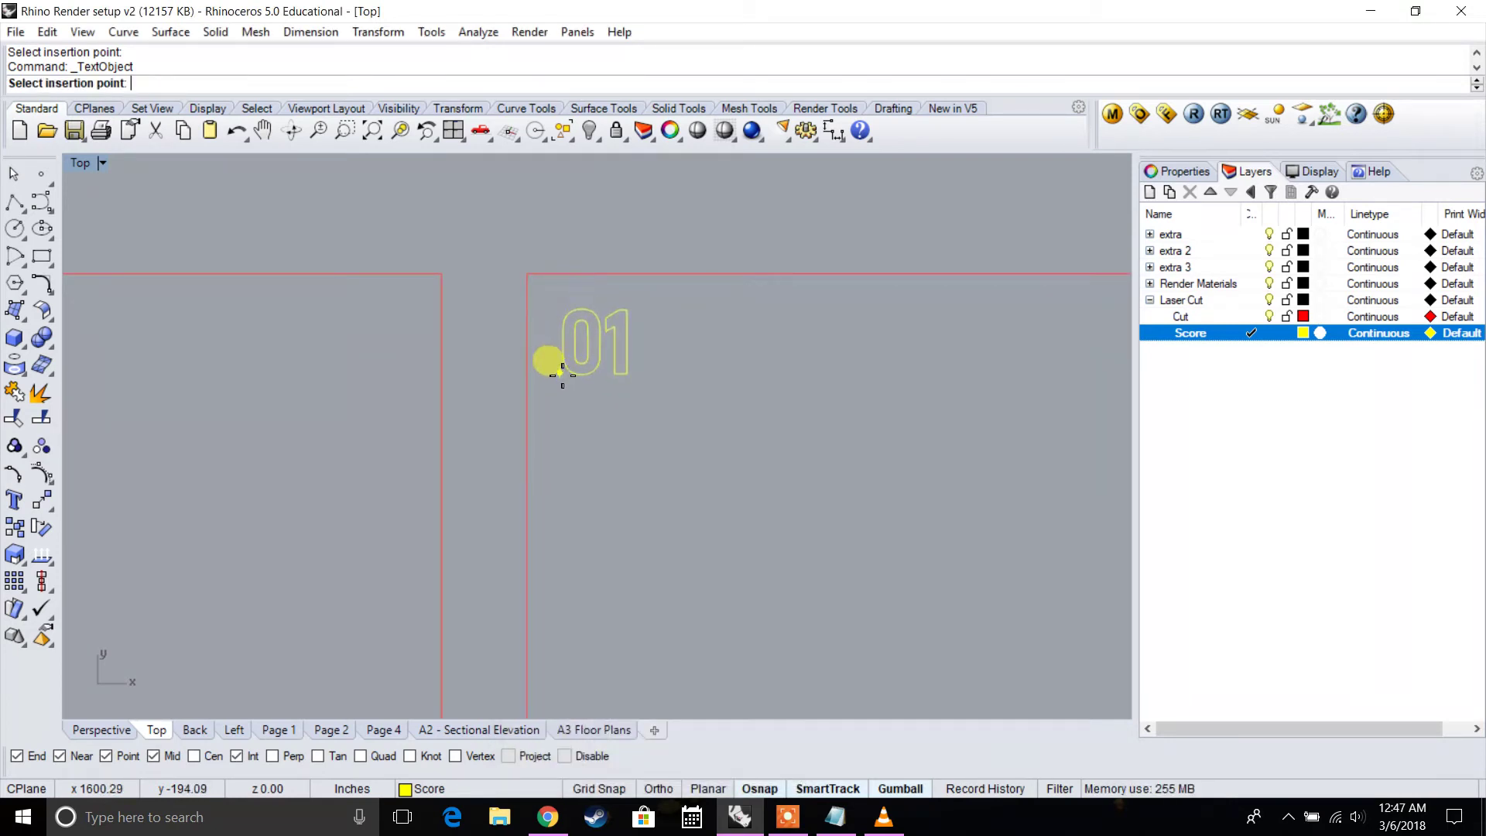
{"action": "left_click", "coordinate": [557, 374]}
Place a 02 text label in the upper-left corner of the square adjacent to piece 01
{"action": "scroll", "coordinate": [562, 376], "scroll_direction": "down", "scroll_amount": 10}
{"action": "right_click_drag", "start_coordinate": [503, 382], "coordinate": [1063, 480]}
{"action": "right_click", "coordinate": [485, 393]}
{"action": "type", "text": "02"}
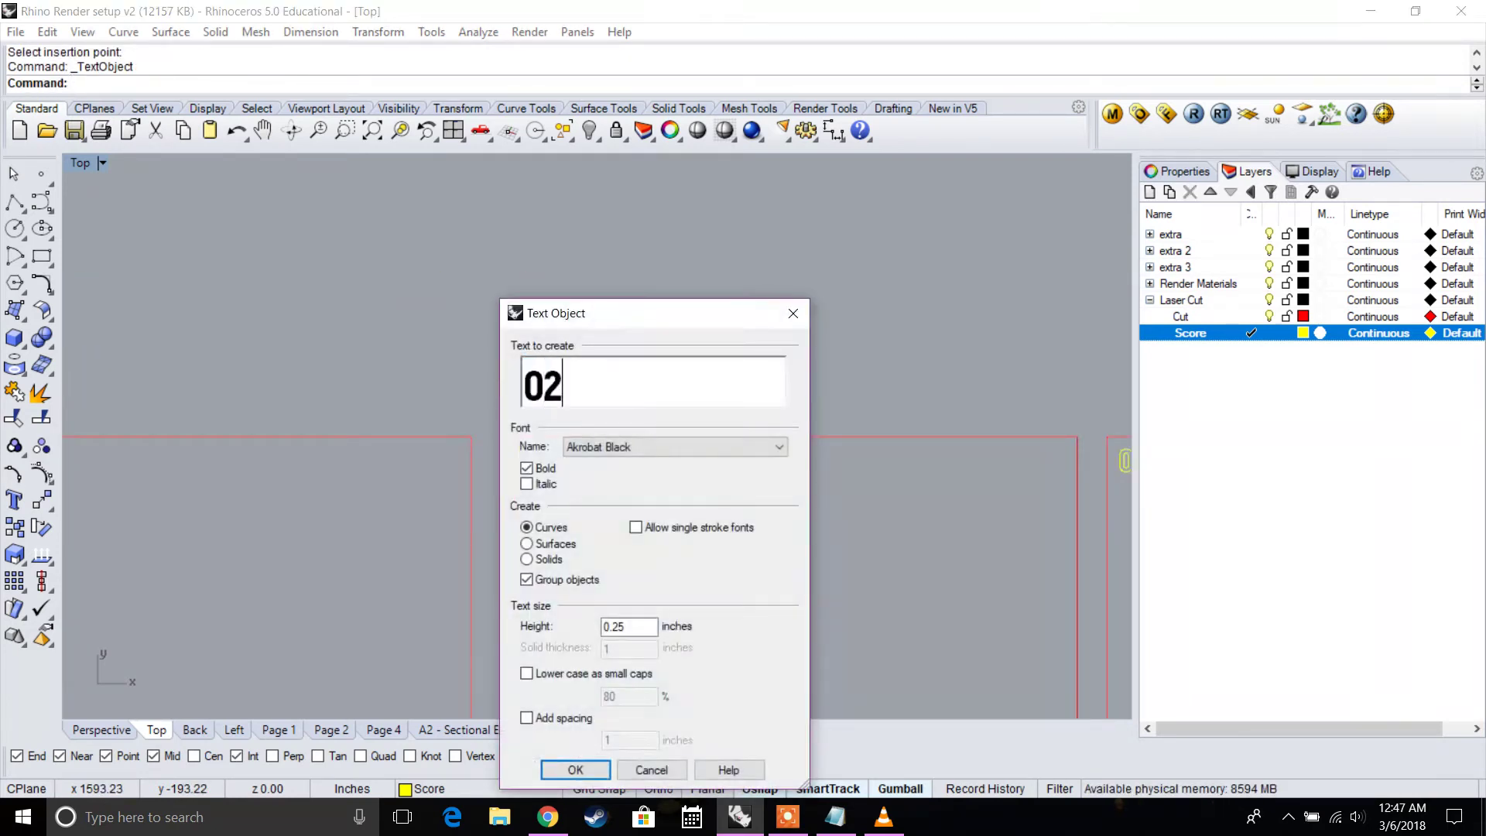
{"action": "key", "text": "Return"}
{"action": "scroll", "coordinate": [505, 454], "scroll_direction": "up", "scroll_amount": 8}
{"action": "left_click", "coordinate": [557, 481]}
Place a 03 text label in the upper-left corner of the empty square adjacent to piece 02
{"action": "scroll", "coordinate": [557, 480], "scroll_direction": "down", "scroll_amount": 6}
{"action": "right_click_drag", "start_coordinate": [557, 481], "coordinate": [714, 305]}
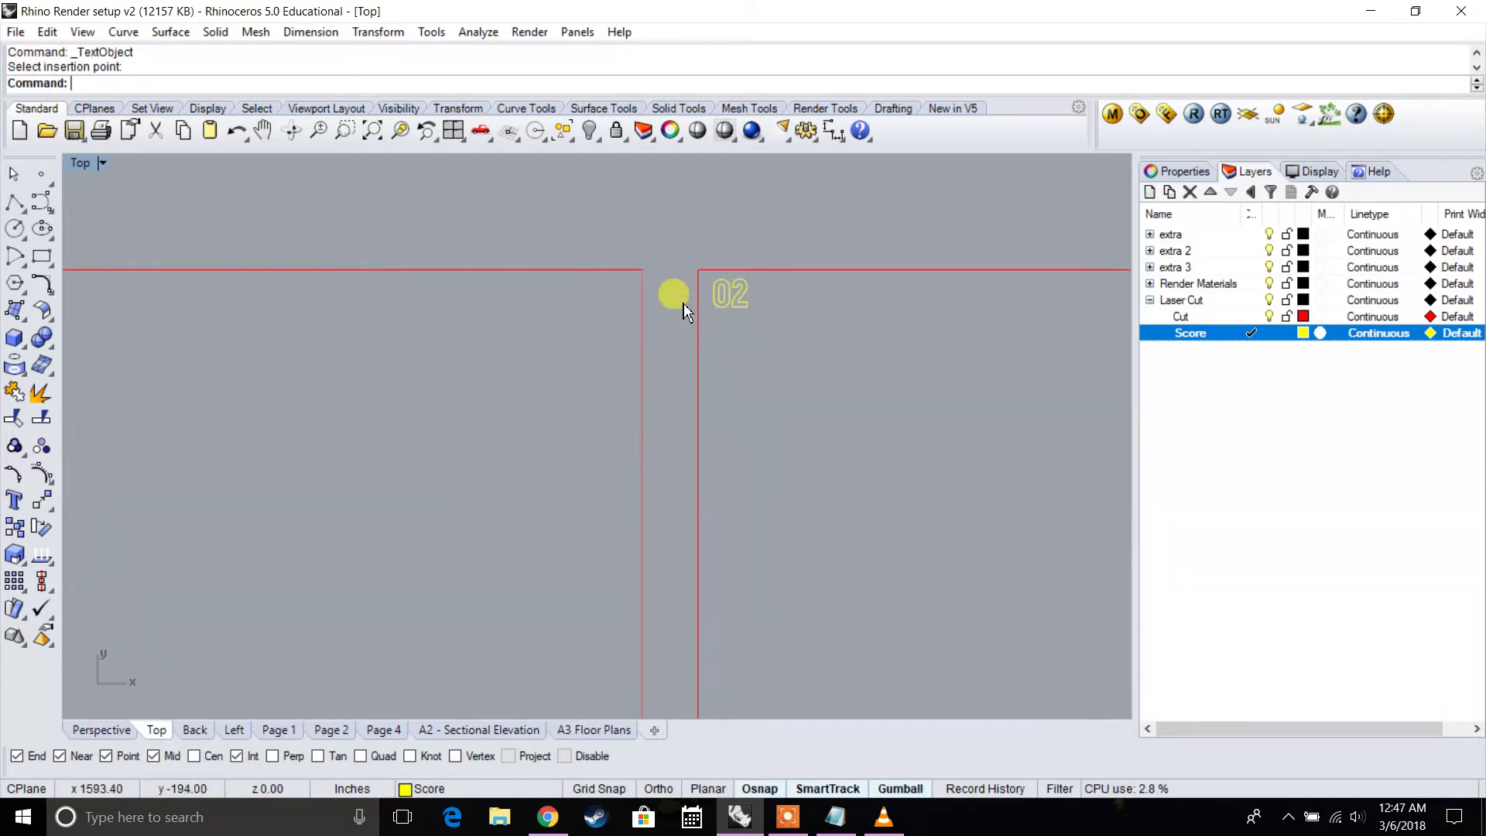
{"action": "key", "text": "Return"}
{"action": "type", "text": "03"}
{"action": "key", "text": "Return"}
{"action": "scroll", "coordinate": [611, 341], "scroll_direction": "down", "scroll_amount": 3}
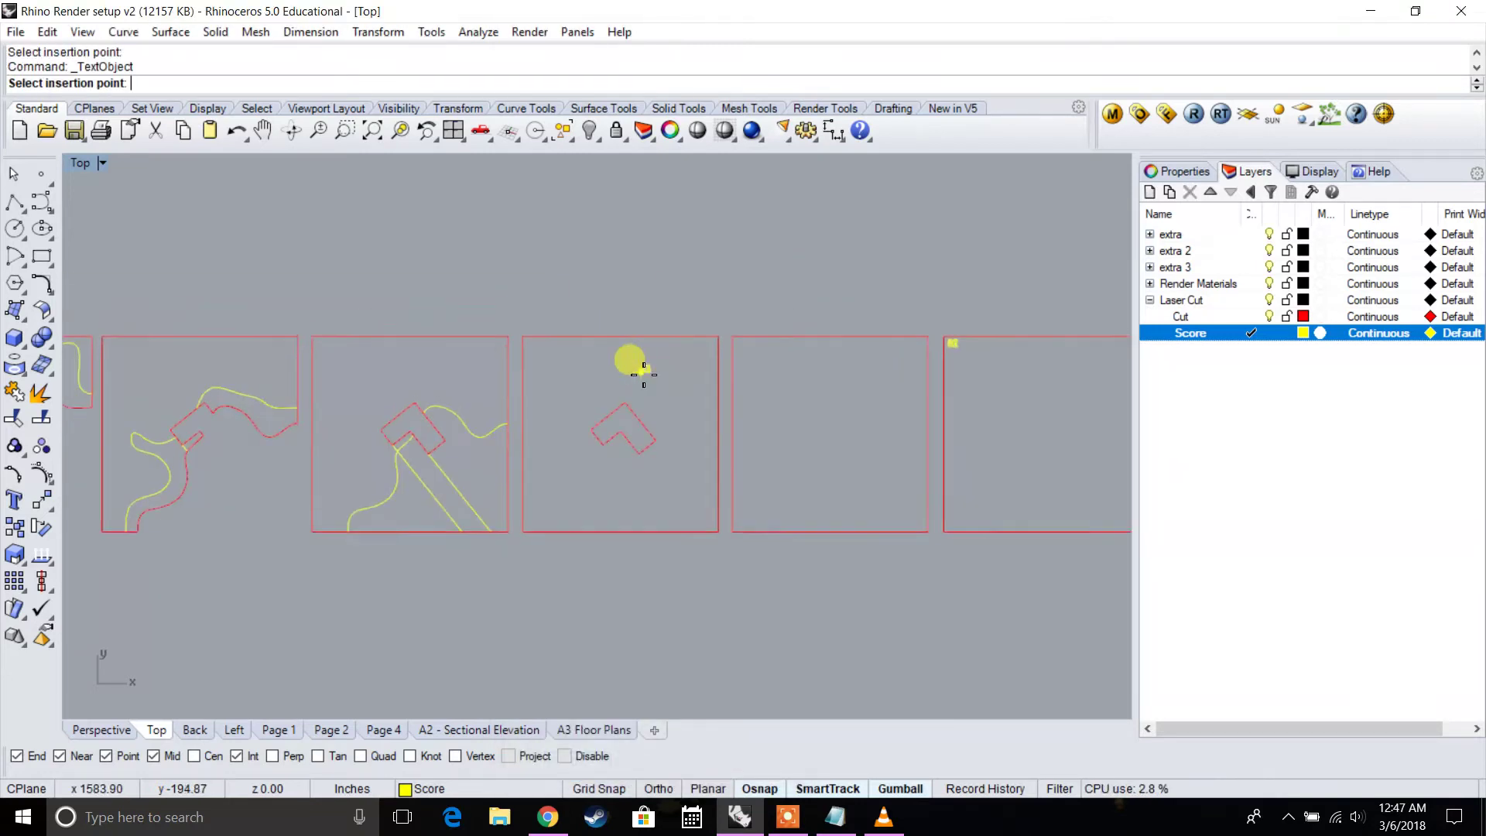
{"action": "scroll", "coordinate": [630, 374], "scroll_direction": "up", "scroll_amount": 3}
{"action": "scroll", "coordinate": [902, 301], "scroll_direction": "up", "scroll_amount": 6}
{"action": "right_click_drag", "start_coordinate": [902, 302], "coordinate": [787, 322]}
{"action": "left_click", "coordinate": [785, 324]}
Place a 04 text label in the upper-left corner of the square containing only the L-shaped cutout
{"action": "scroll", "coordinate": [785, 328], "scroll_direction": "down", "scroll_amount": 8}
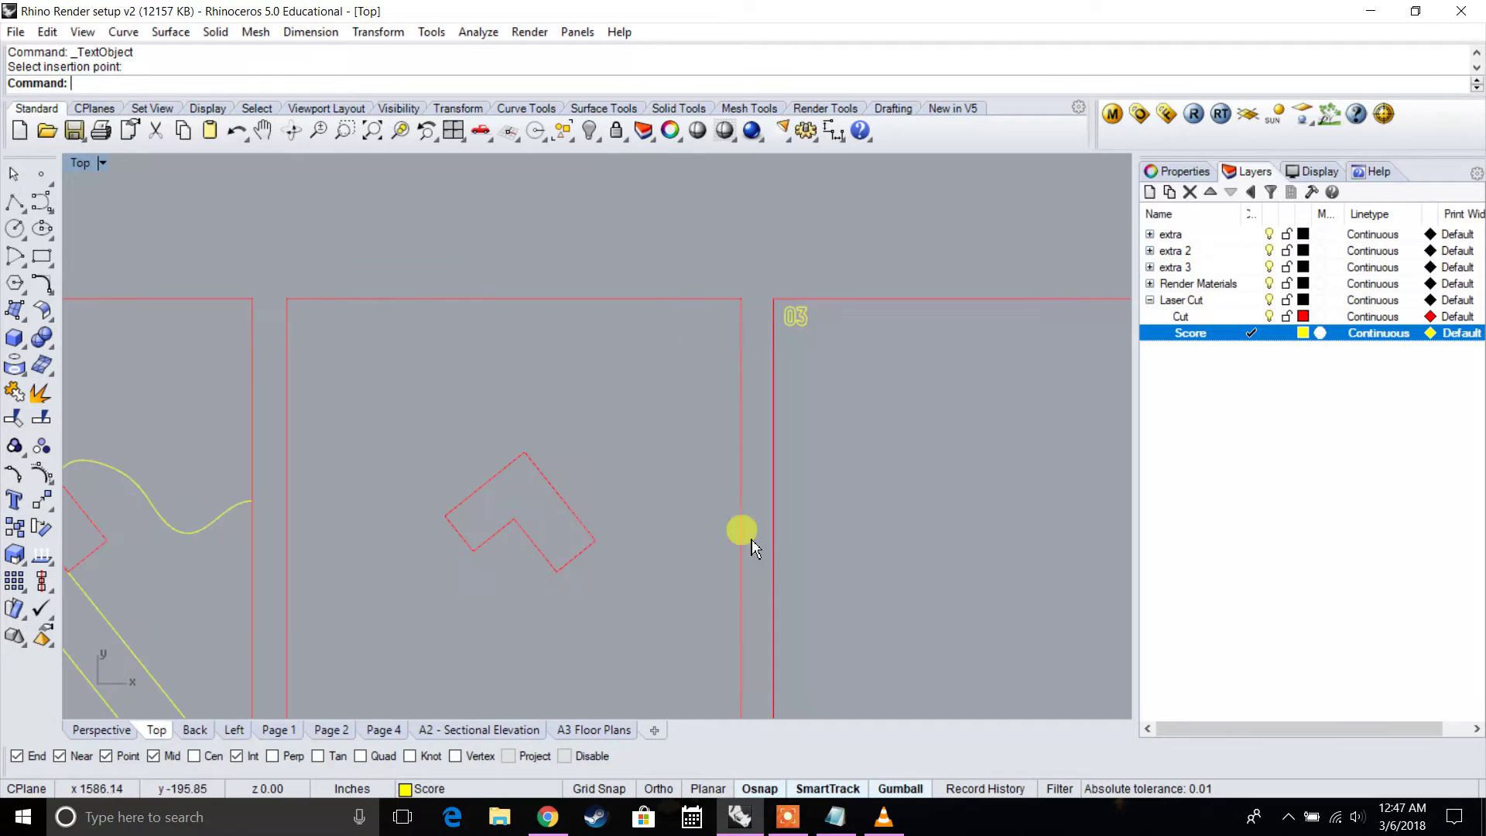
{"action": "left_click", "coordinate": [787, 818]}
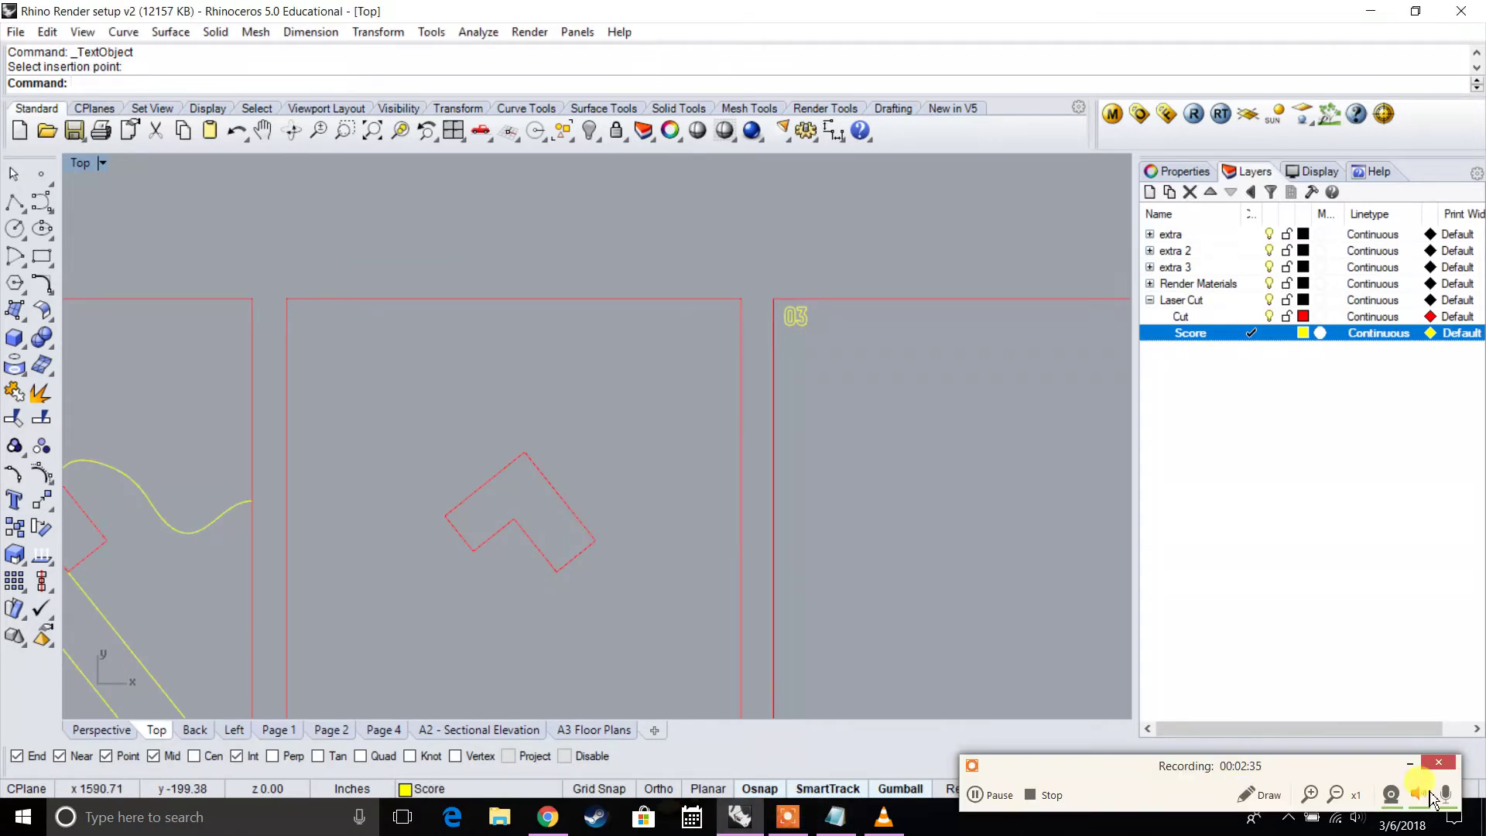
{"action": "left_click", "coordinate": [1410, 764]}
{"action": "key", "text": "Return"}
{"action": "type", "text": "04"}
{"action": "key", "text": "Return"}
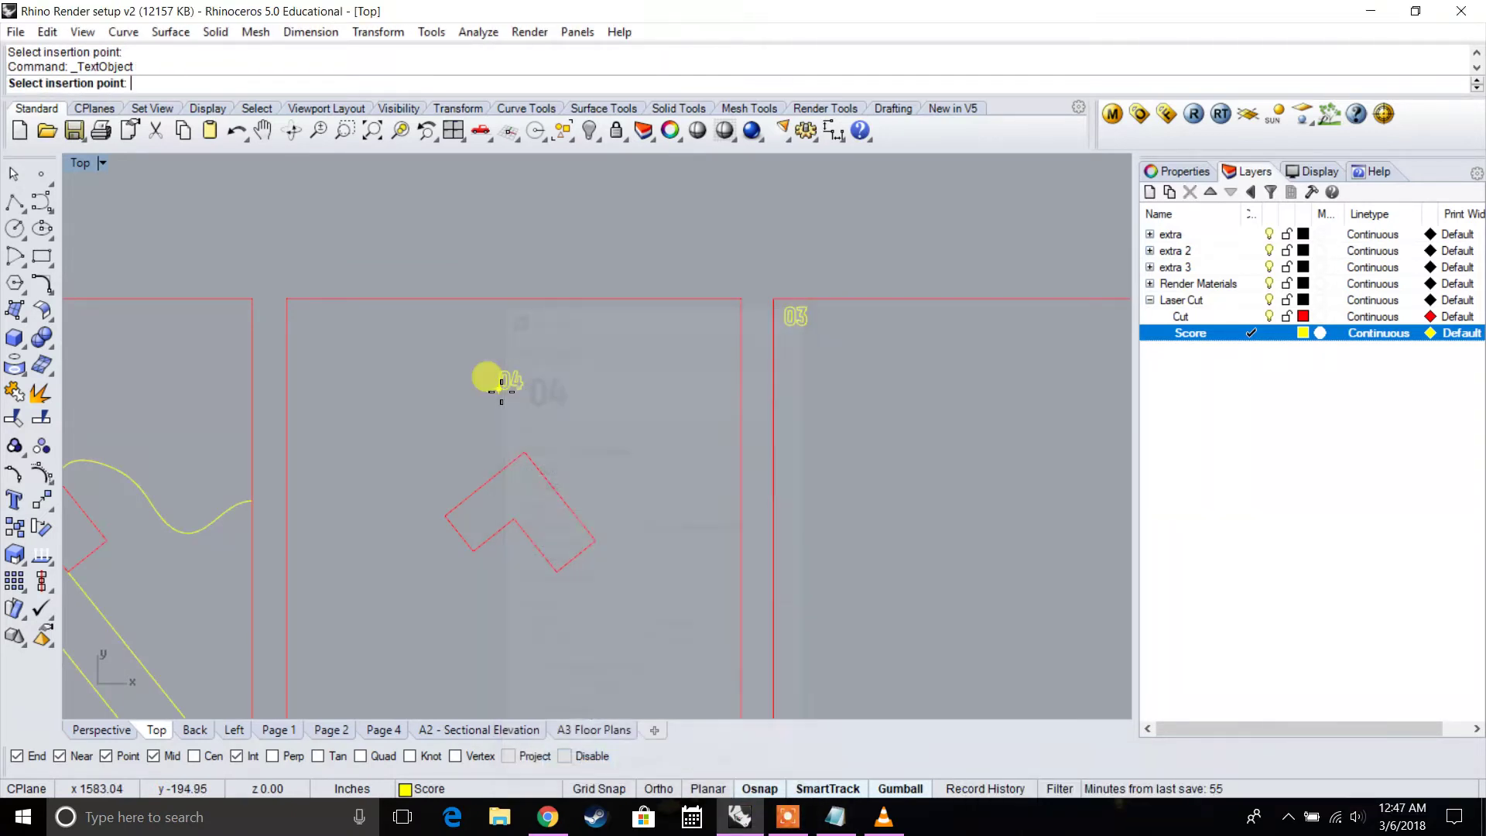
{"action": "scroll", "coordinate": [311, 321], "scroll_direction": "up", "scroll_amount": 3}
{"action": "left_click", "coordinate": [311, 325]}
Place a 05 text label in the upper-left corner of the square with the L-shaped cutout and scored diagonal strip
{"action": "scroll", "coordinate": [335, 362], "scroll_direction": "down", "scroll_amount": 5}
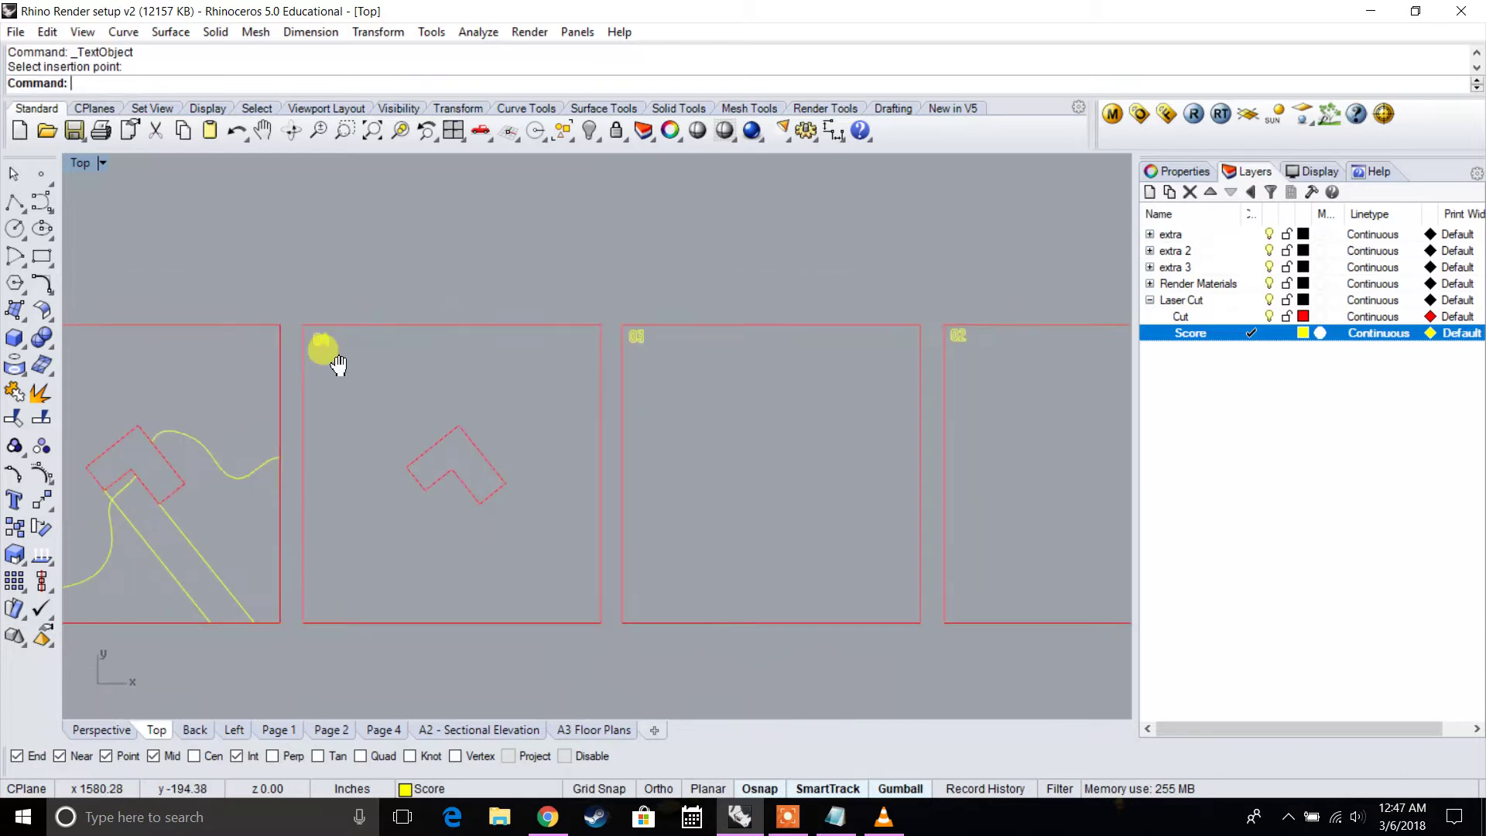
{"action": "key", "text": "Return"}
{"action": "type", "text": "05"}
{"action": "key", "text": "Return"}
{"action": "scroll", "coordinate": [242, 349], "scroll_direction": "up", "scroll_amount": 3}
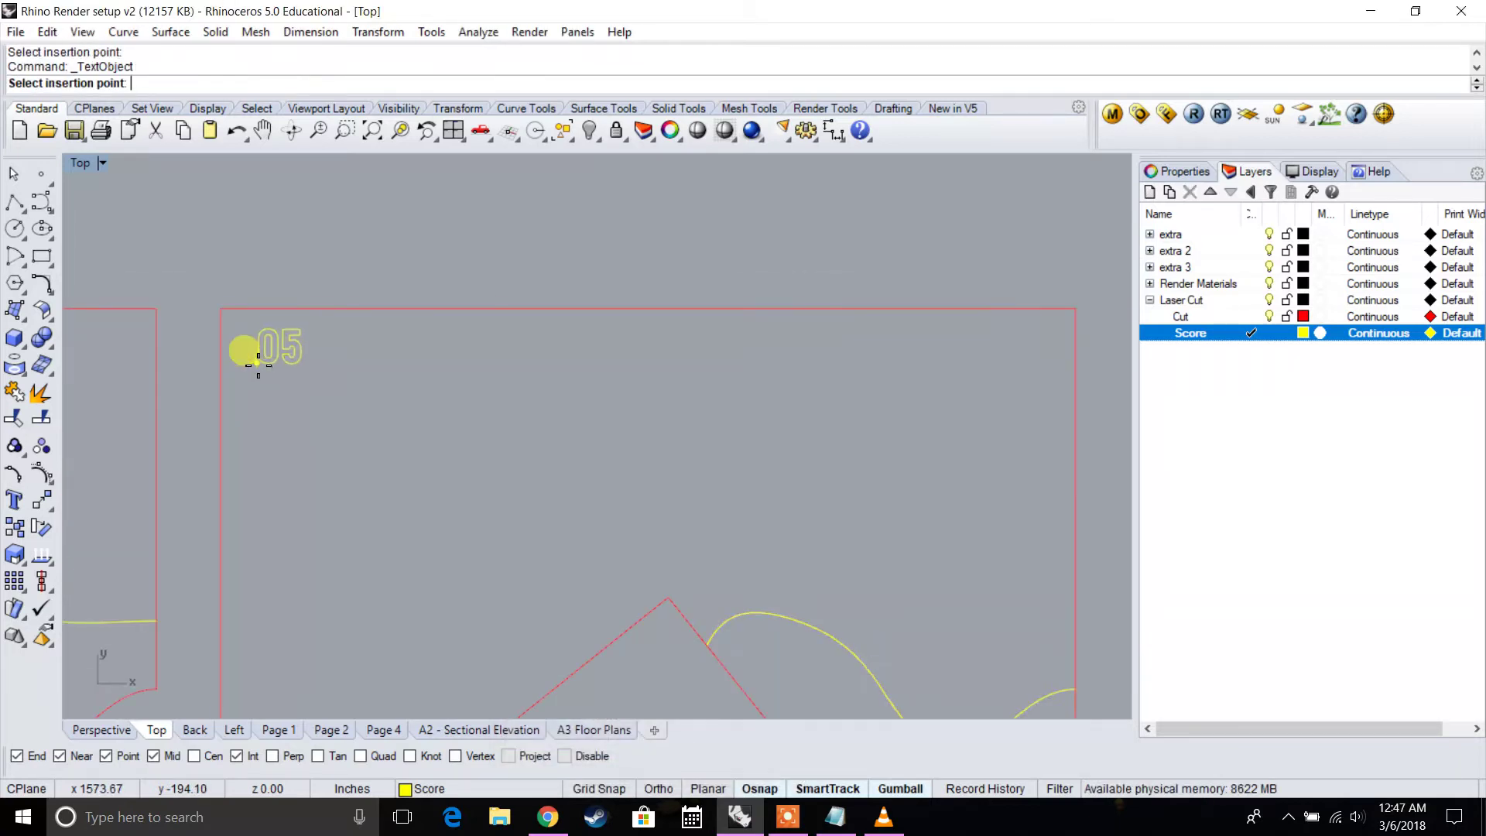
{"action": "left_click", "coordinate": [245, 383]}
Place a 06 text label in the upper-left corner of the piece next to piece 05
{"action": "scroll", "coordinate": [665, 395], "scroll_direction": "down", "scroll_amount": 5}
{"action": "key", "text": "Return"}
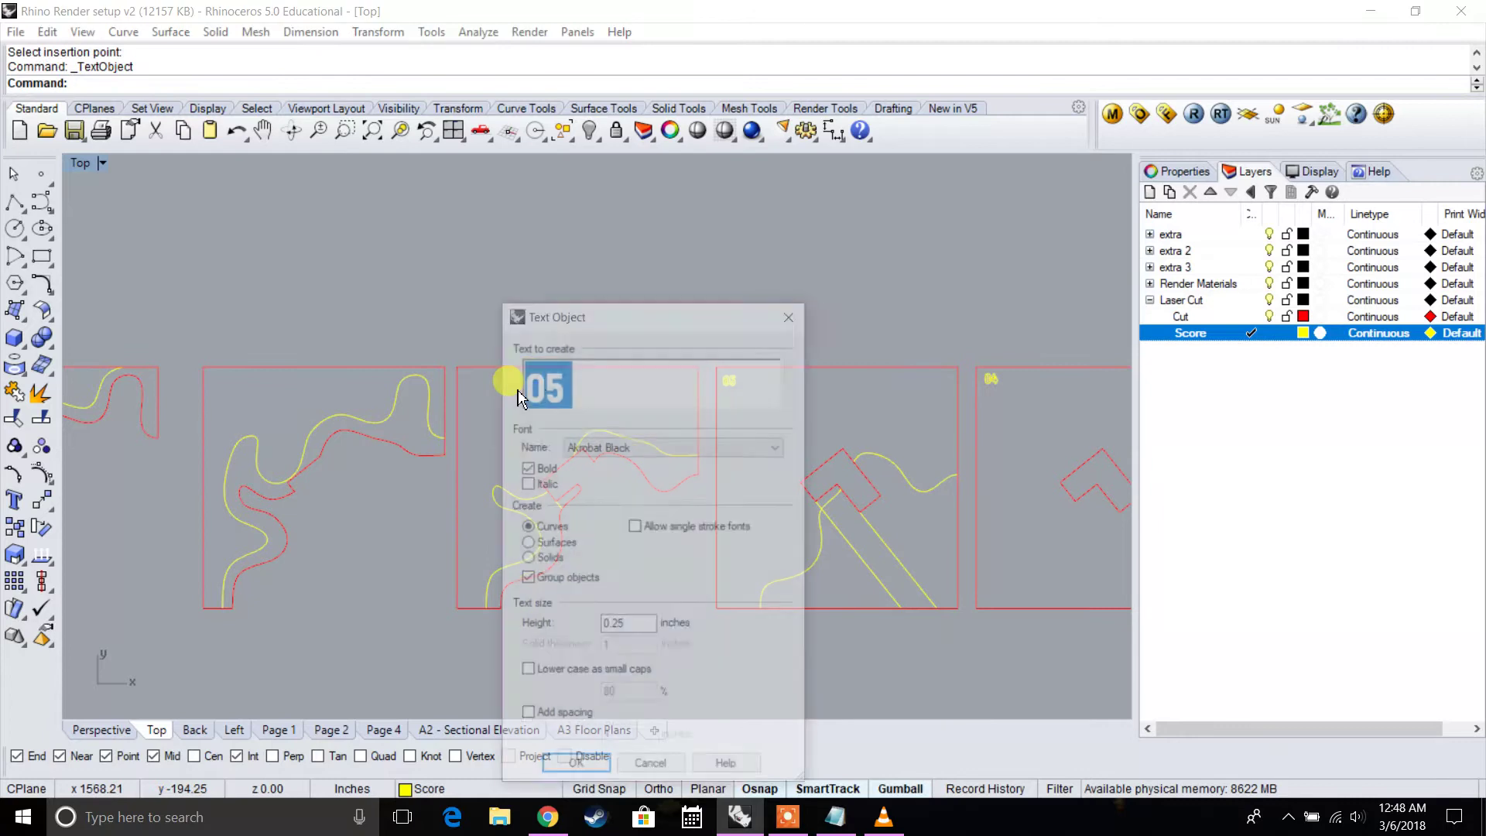
{"action": "type", "text": "06"}
{"action": "key", "text": "Return"}
{"action": "scroll", "coordinate": [504, 388], "scroll_direction": "up", "scroll_amount": 3}
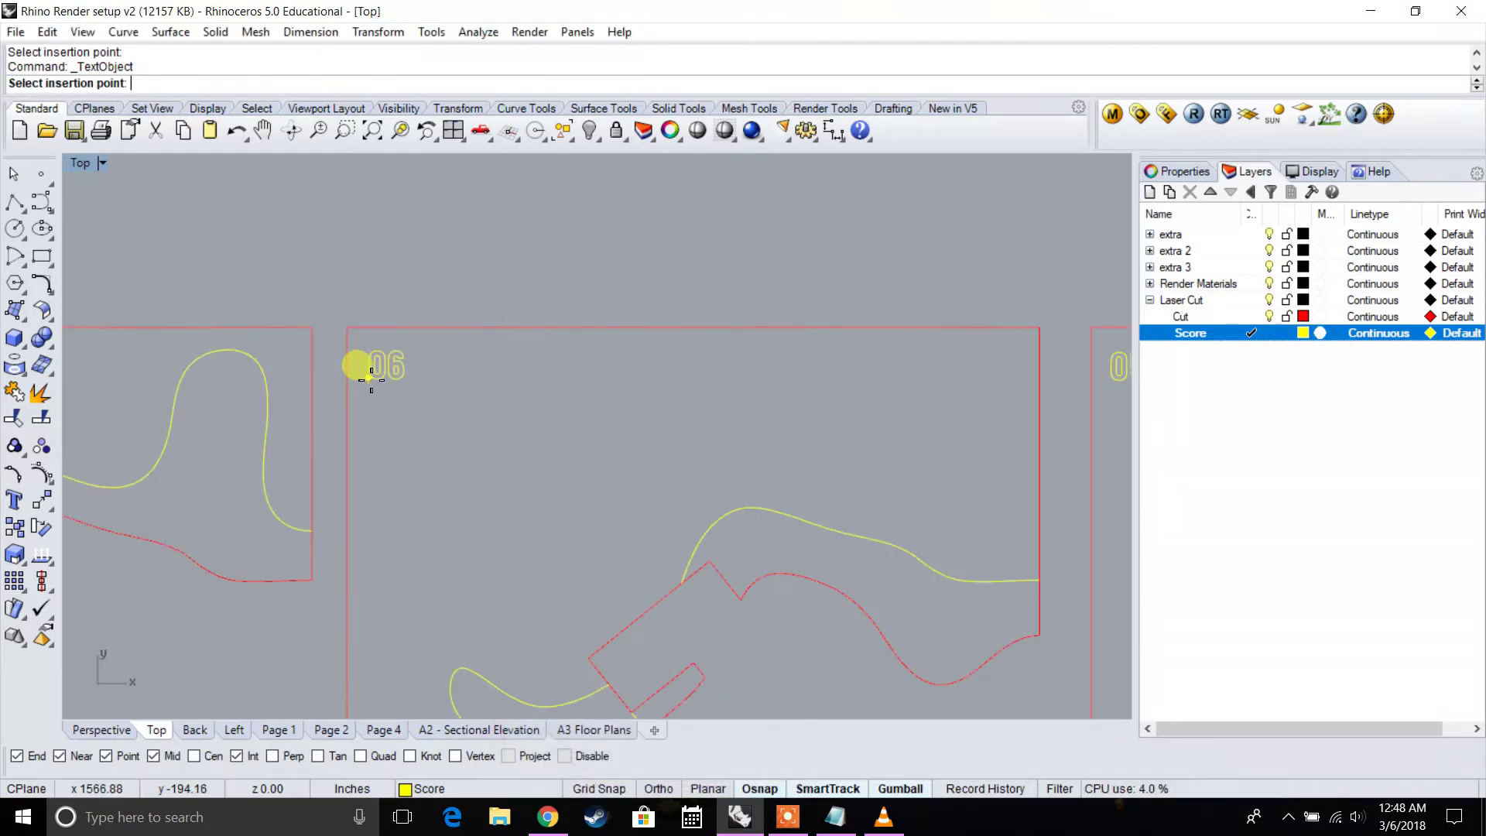
Place a 07 text label in the upper-left corner of the piece next to piece 06
{"action": "scroll", "coordinate": [363, 371], "scroll_direction": "down", "scroll_amount": 3}
{"action": "scroll", "coordinate": [372, 379], "scroll_direction": "down", "scroll_amount": 2}
{"action": "right_click_drag", "start_coordinate": [372, 380], "coordinate": [707, 380]}
{"action": "key", "text": "Return"}
{"action": "type", "text": "07"}
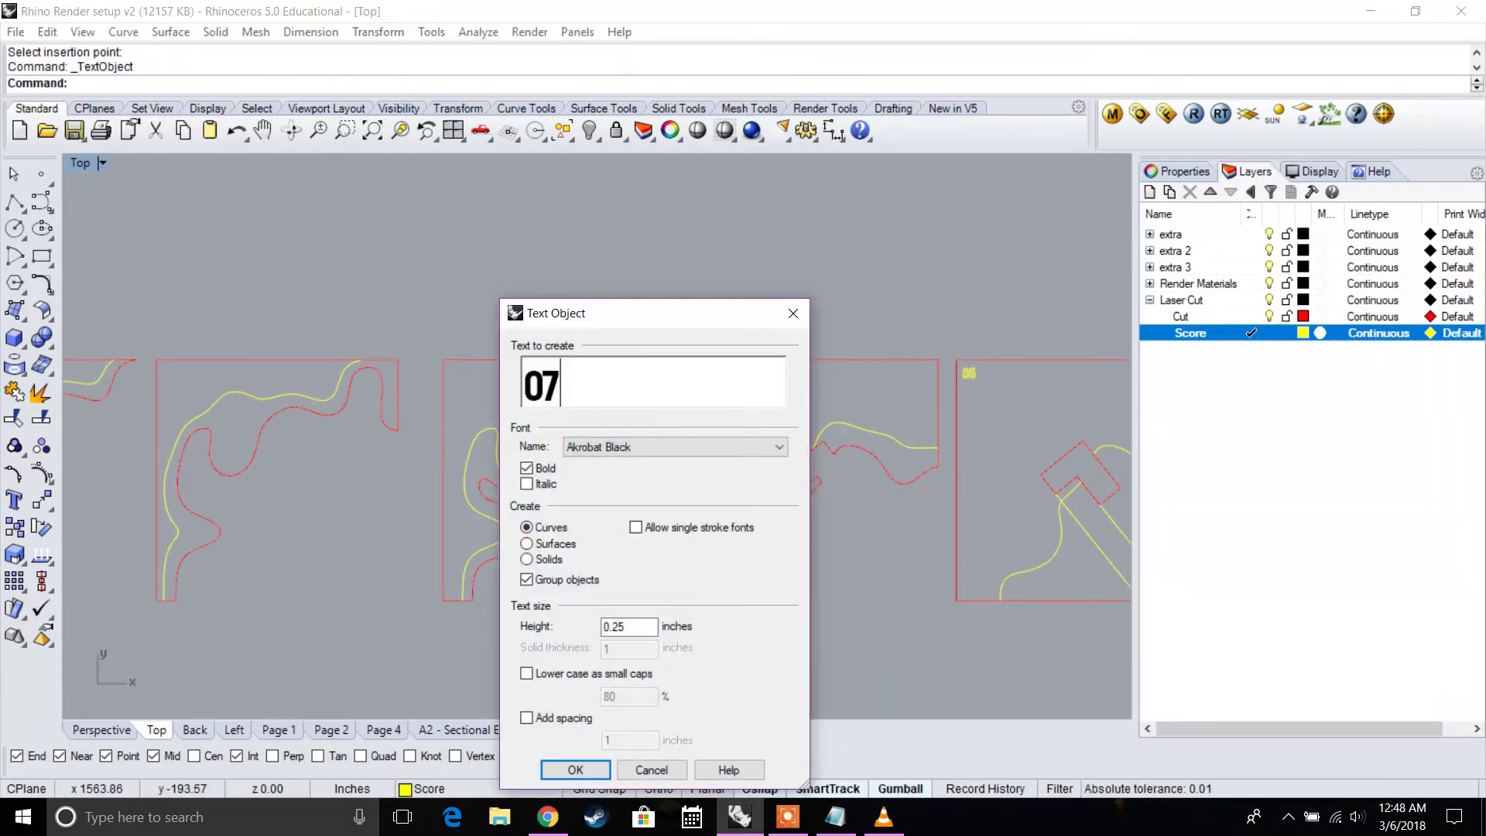
{"action": "key", "text": "Return"}
{"action": "scroll", "coordinate": [206, 425], "scroll_direction": "up", "scroll_amount": 3}
{"action": "left_click", "coordinate": [199, 388]}
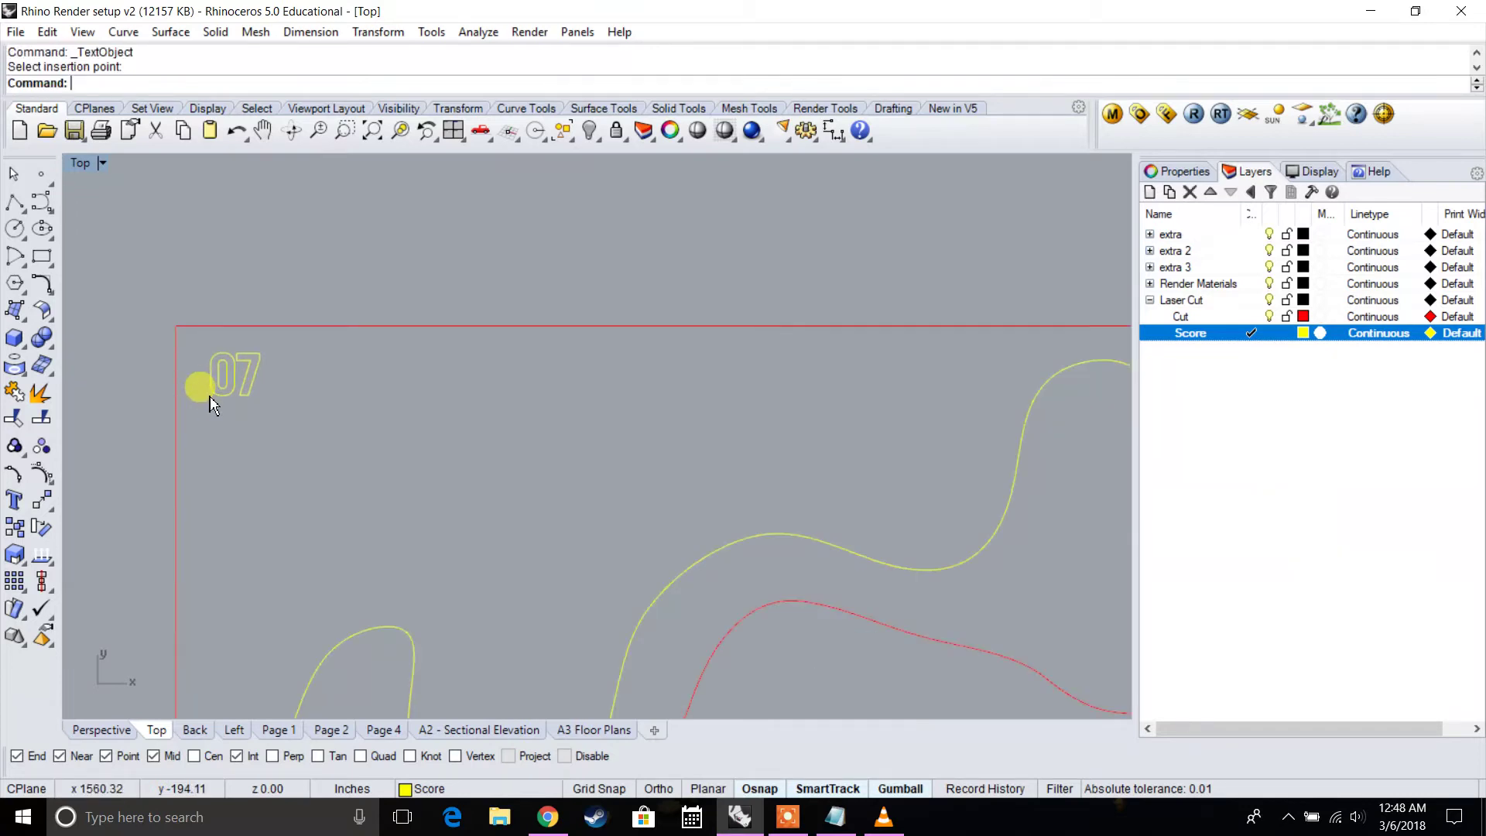
Place an 08 text label in the upper-left corner of the piece next to piece 07
{"action": "scroll", "coordinate": [602, 410], "scroll_direction": "down", "scroll_amount": 3}
{"action": "key", "text": "Return"}
{"action": "type", "text": "08"}
{"action": "key", "text": "Return"}
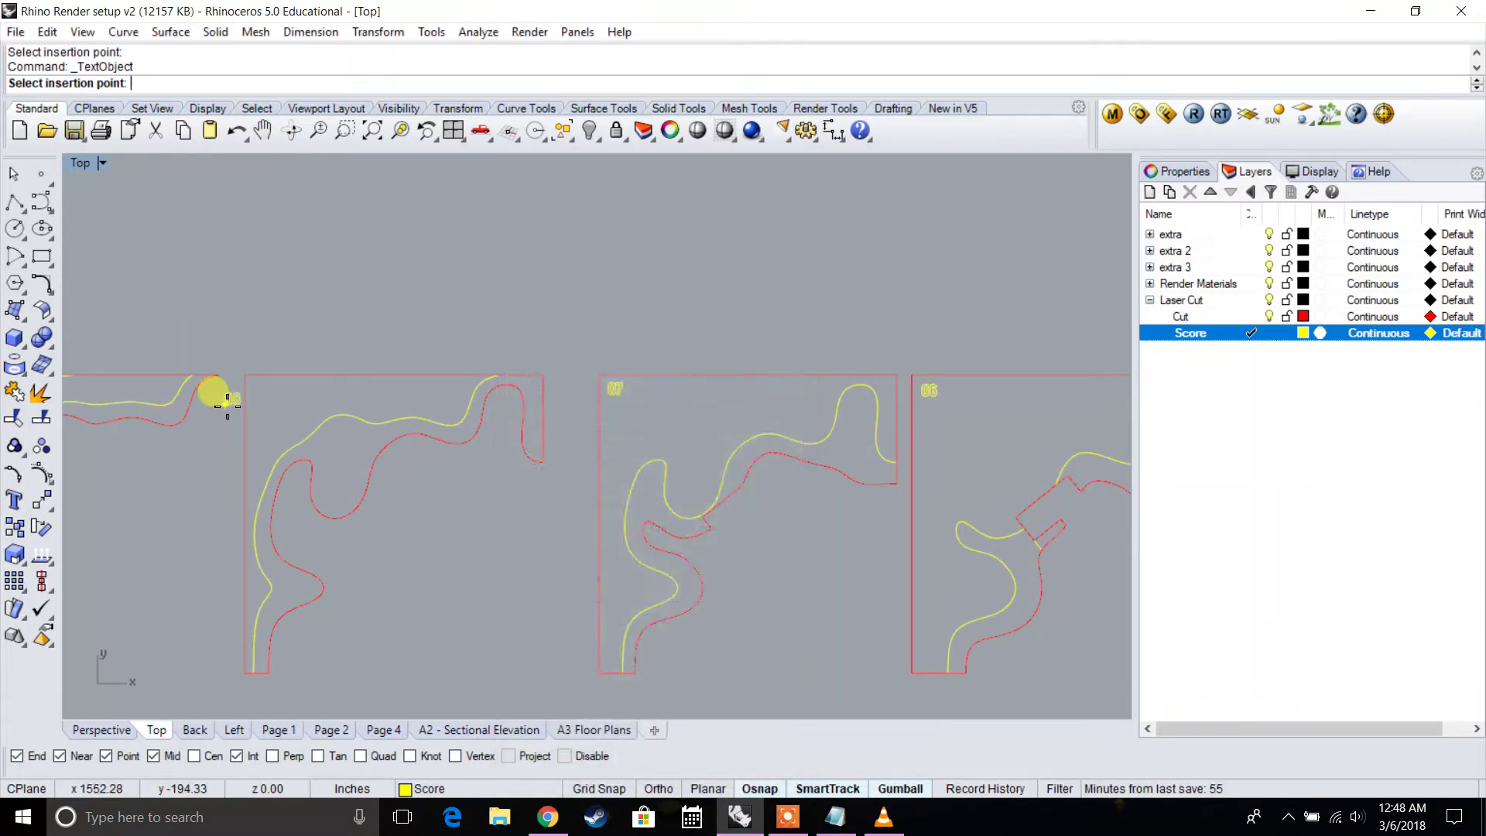
{"action": "scroll", "coordinate": [222, 393], "scroll_direction": "up", "scroll_amount": 3}
{"action": "left_click", "coordinate": [341, 384]}
Place an 09 text label in the upper-left corner of the piece next to piece 08
{"action": "scroll", "coordinate": [326, 368], "scroll_direction": "down", "scroll_amount": 3}
{"action": "key", "text": "Return"}
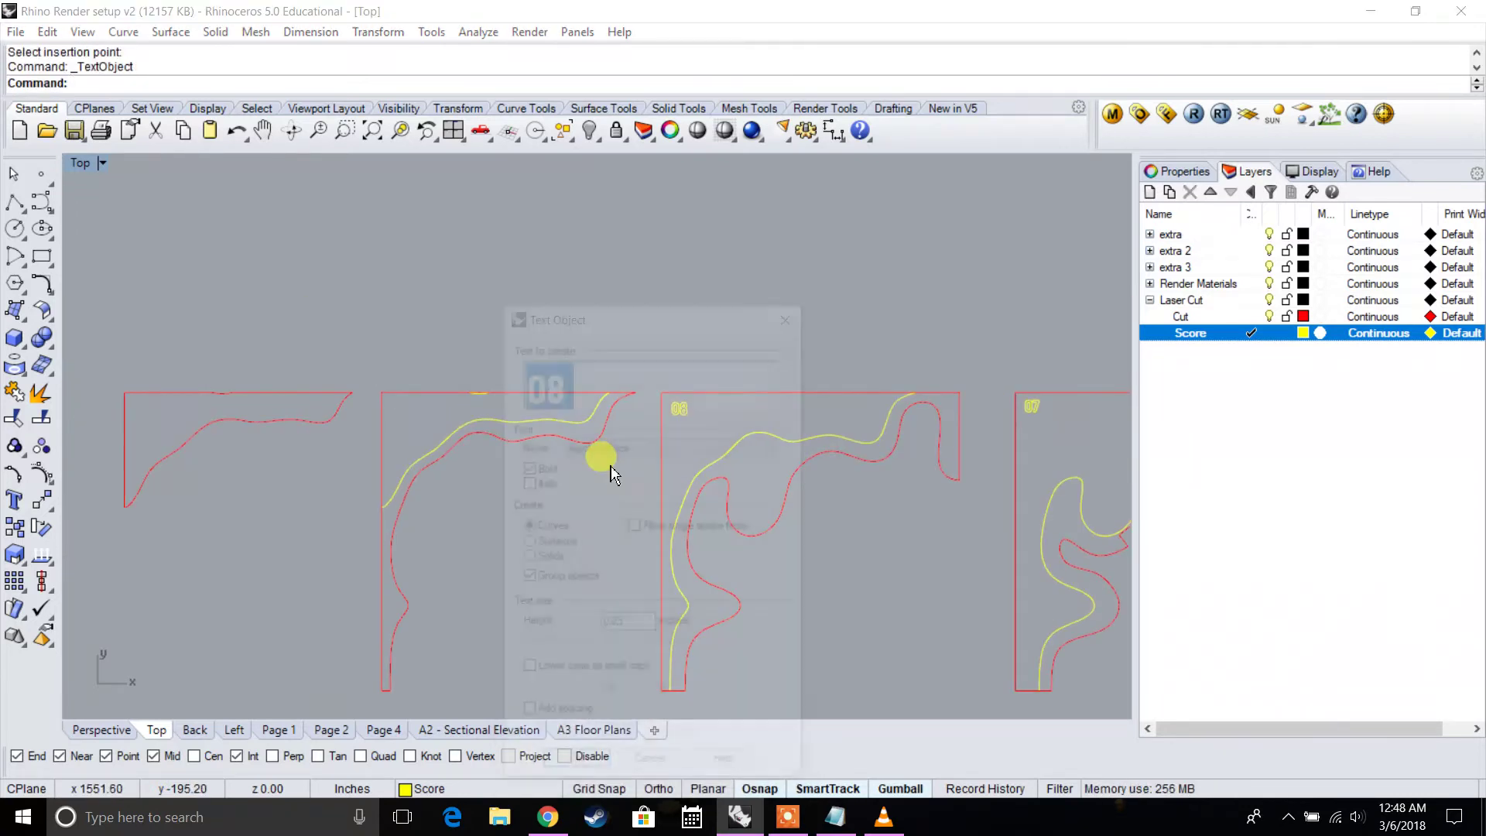
{"action": "type", "text": "09"}
{"action": "key", "text": "Return"}
{"action": "scroll", "coordinate": [601, 454], "scroll_direction": "up", "scroll_amount": 5}
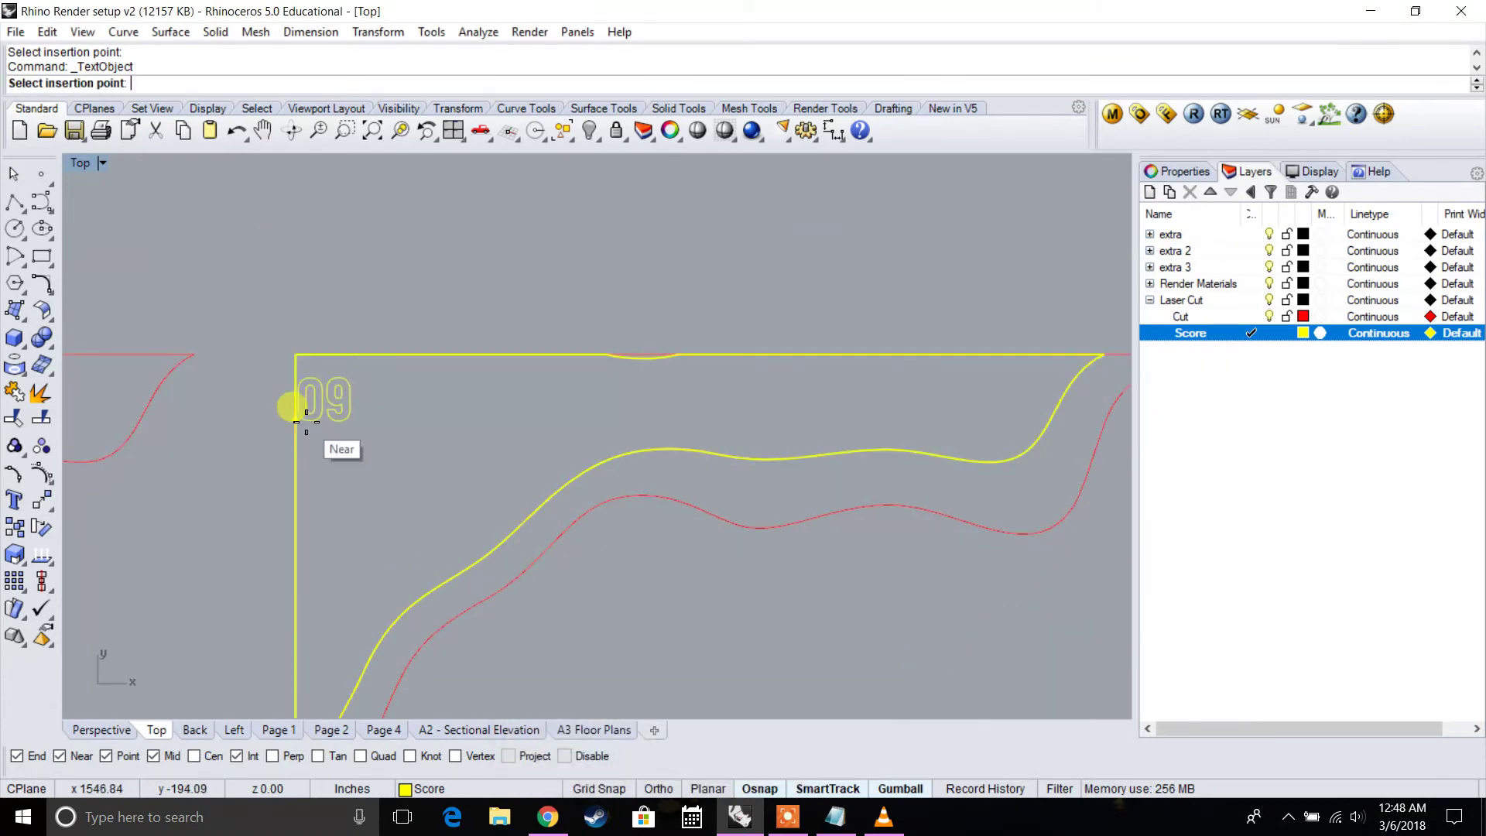
{"action": "left_click", "coordinate": [330, 433]}
Copy the small wedge-shaped outline onto the unscored piece beside 09, aligning the upper-left corners, and assign the copy to the Score layer
{"action": "scroll", "coordinate": [664, 472], "scroll_direction": "down", "scroll_amount": 4}
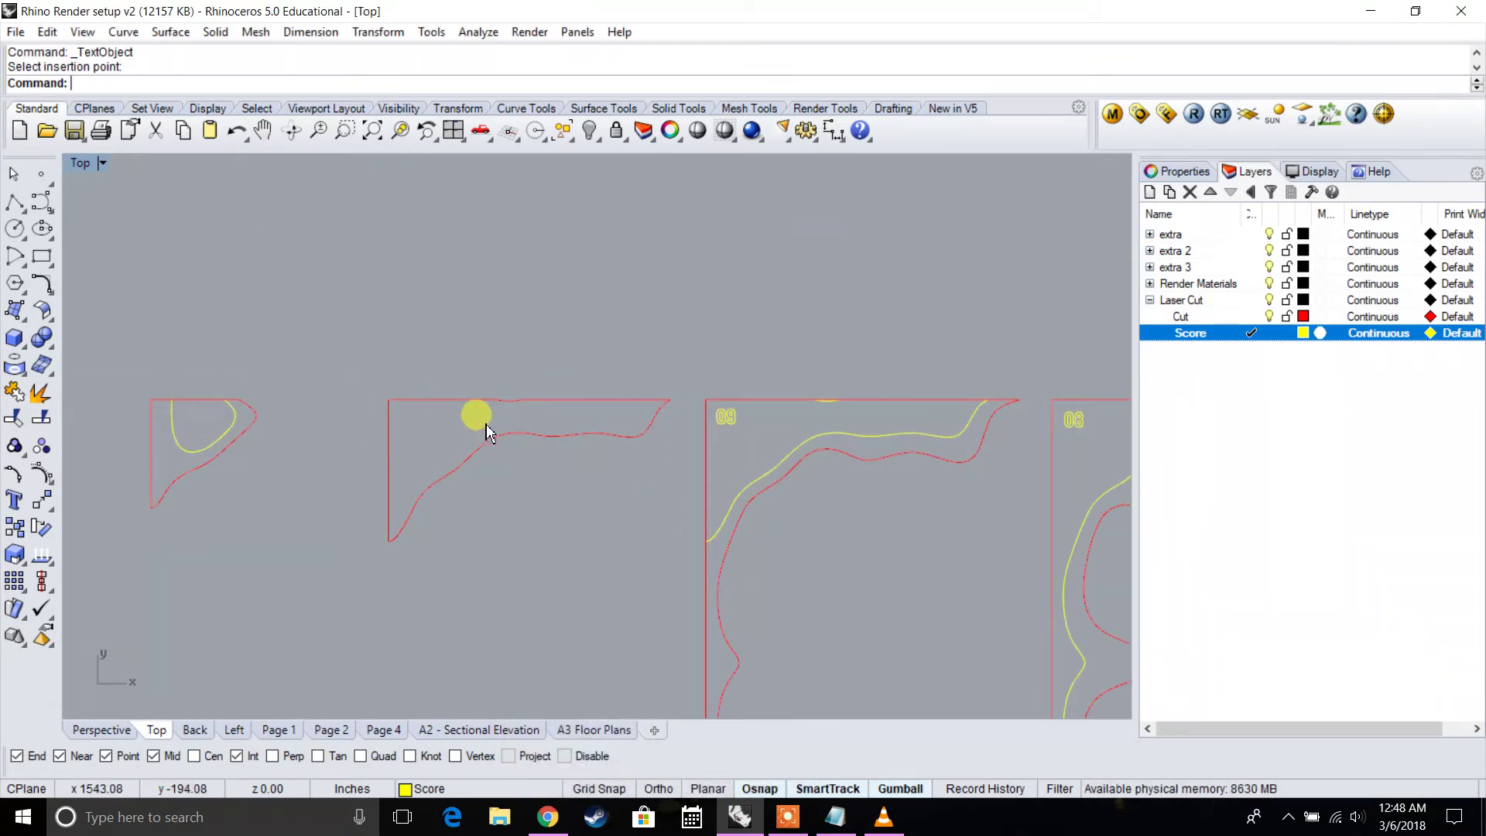
{"action": "scroll", "coordinate": [433, 430], "scroll_direction": "down", "scroll_amount": 3}
{"action": "left_click", "coordinate": [374, 447]}
{"action": "type", "text": "Copy"}
{"action": "key", "text": "Return"}
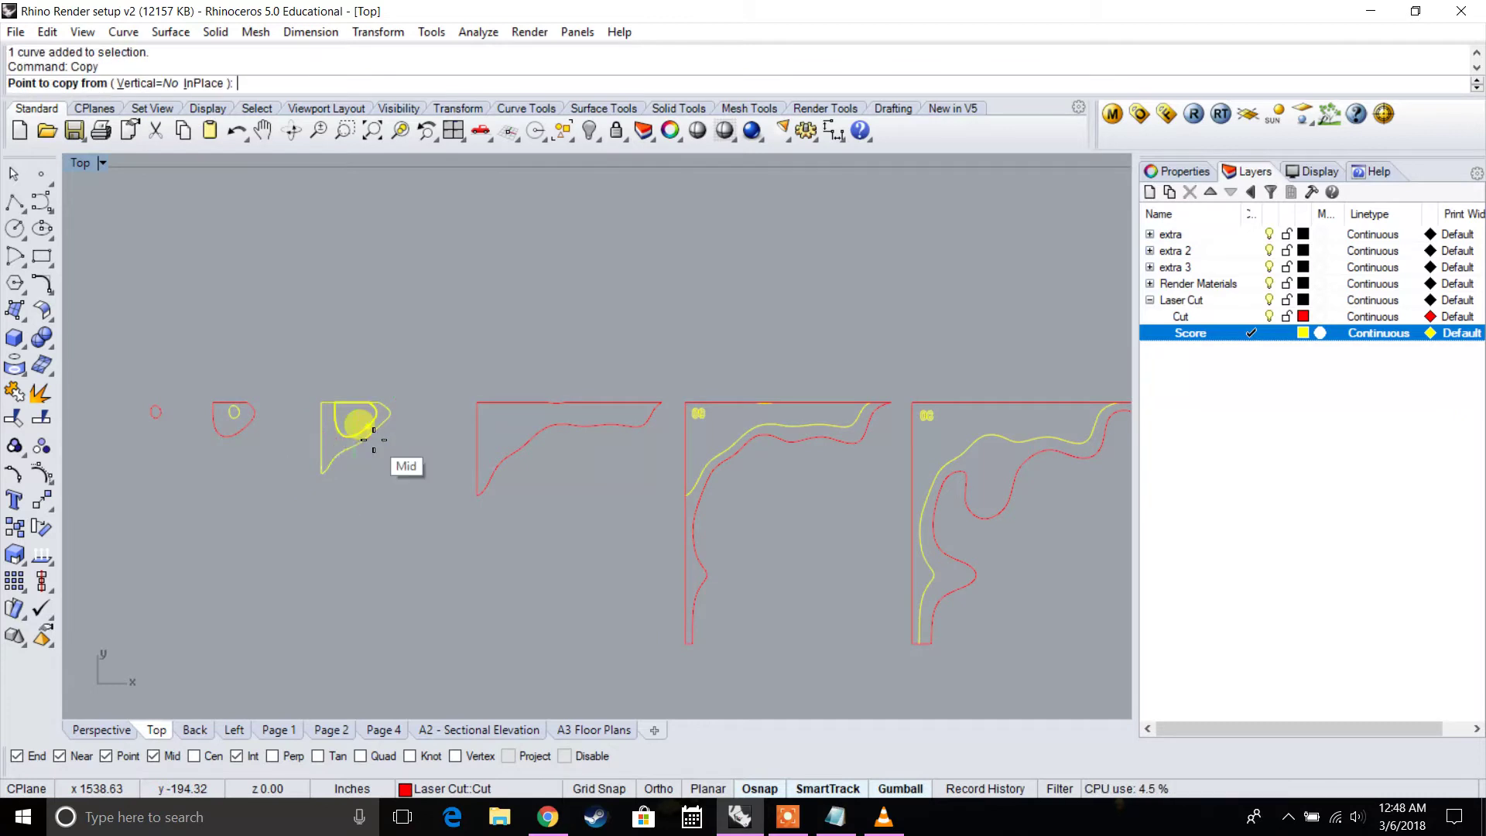
{"action": "left_click", "coordinate": [326, 410]}
{"action": "left_click", "coordinate": [478, 402]}
{"action": "key", "text": "Return"}
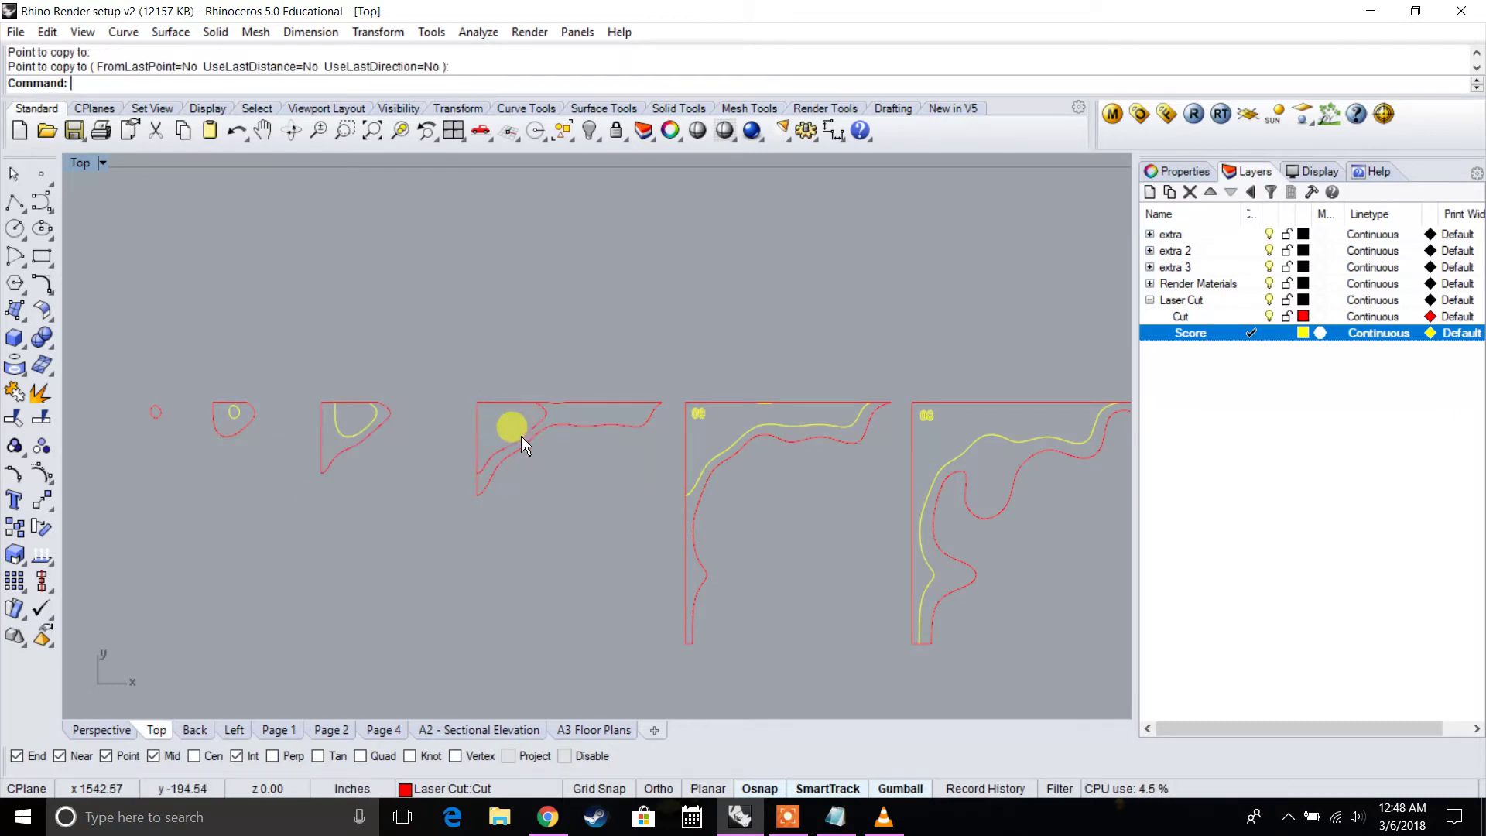
{"action": "right_click", "coordinate": [1188, 334]}
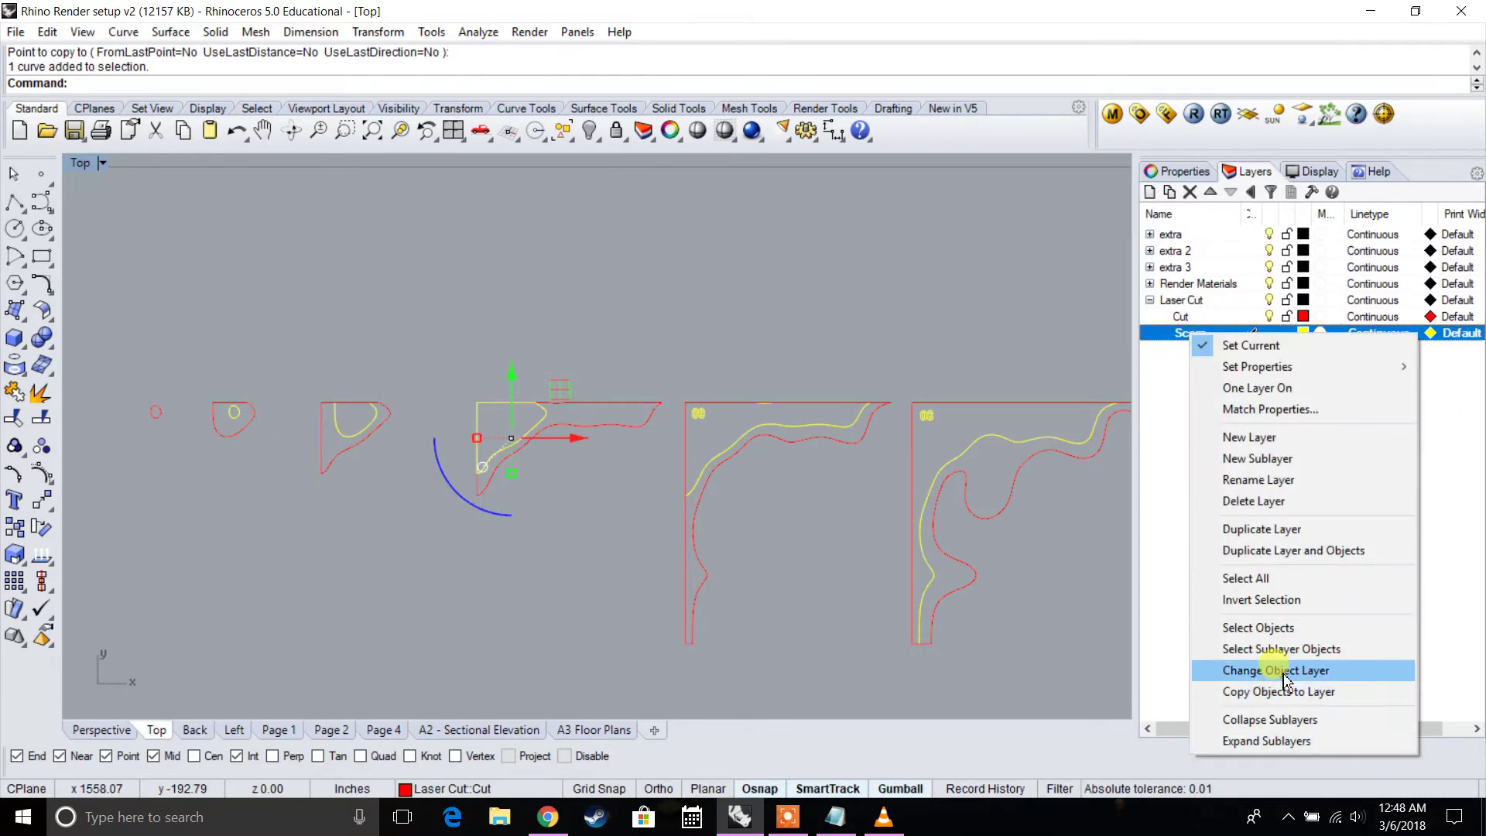
{"action": "left_click", "coordinate": [1254, 666]}
Place a 10 text label just above the upper-left corner of the newly scored piece beside 09
{"action": "scroll", "coordinate": [679, 418], "scroll_direction": "up", "scroll_amount": 3}
{"action": "left_click", "coordinate": [17, 504]}
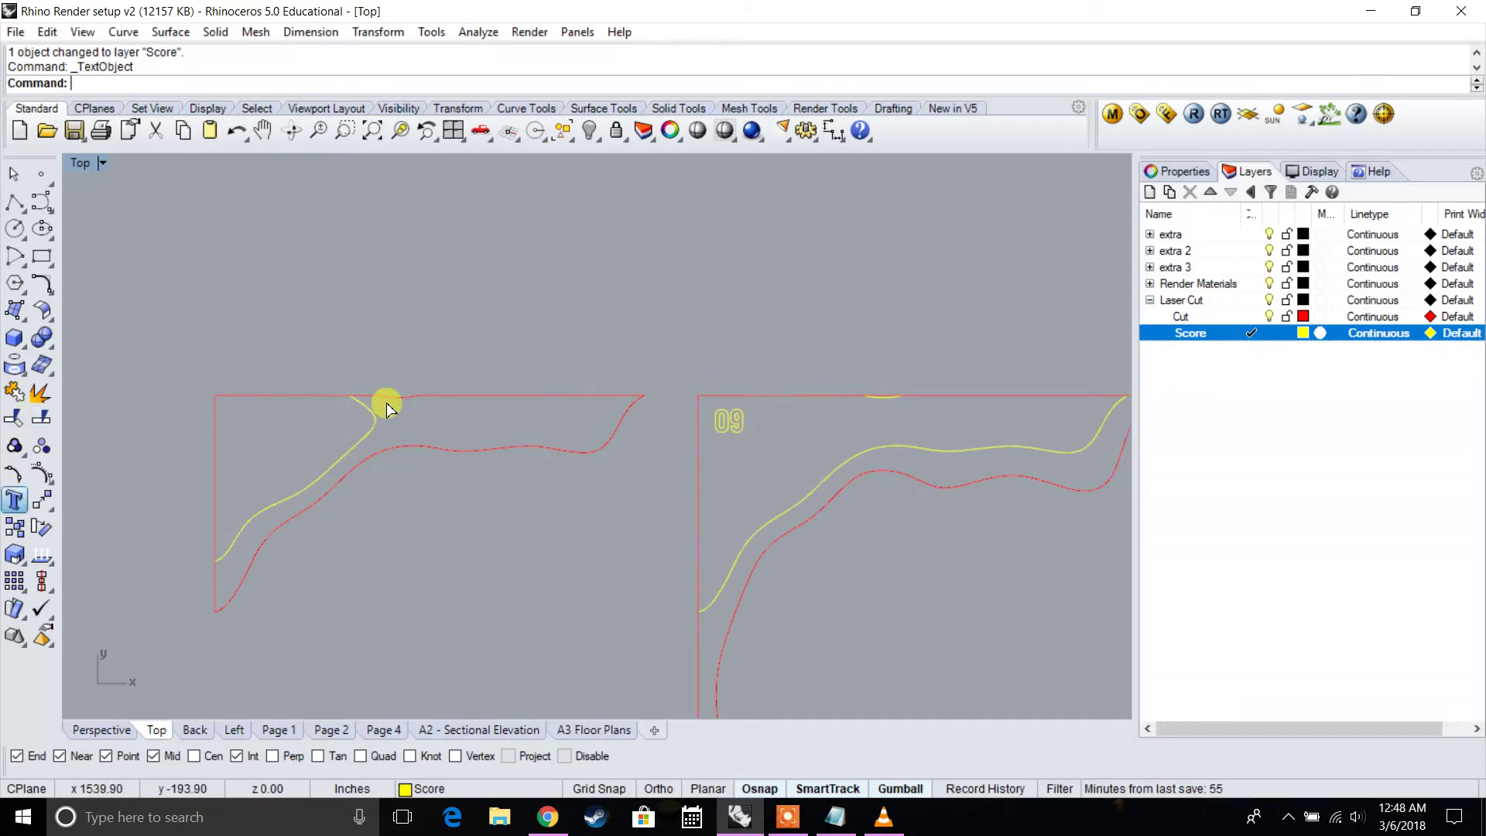
{"action": "type", "text": "10"}
{"action": "key", "text": "Return"}
{"action": "scroll", "coordinate": [308, 378], "scroll_direction": "up", "scroll_amount": 3}
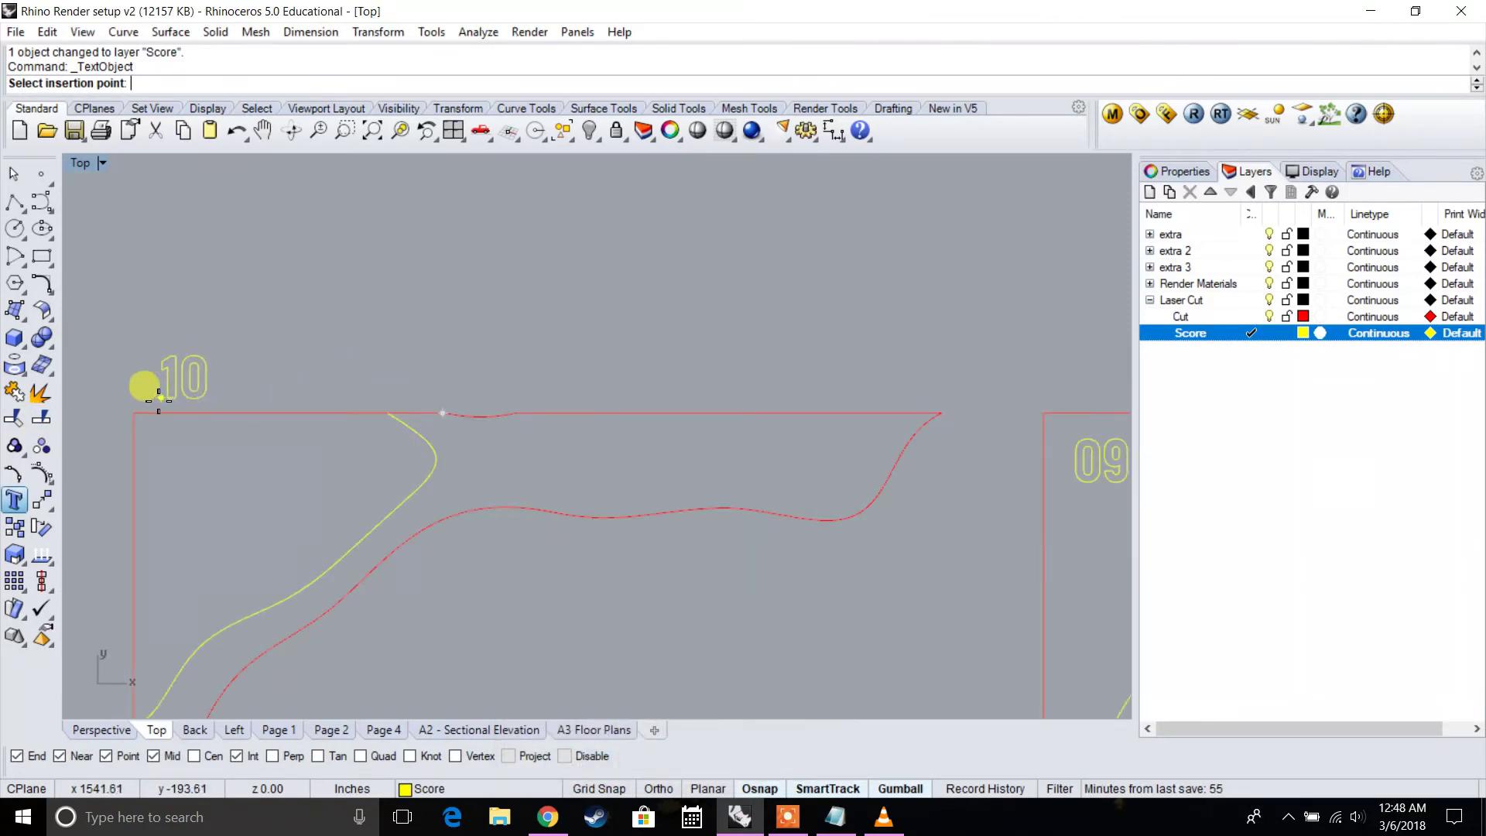
{"action": "left_click", "coordinate": [168, 398]}
Place an 11 text label just above the upper-left corner of the wedge-shaped piece next to piece 10
{"action": "scroll", "coordinate": [155, 401], "scroll_direction": "down", "scroll_amount": 4}
{"action": "right_click", "coordinate": [434, 368]}
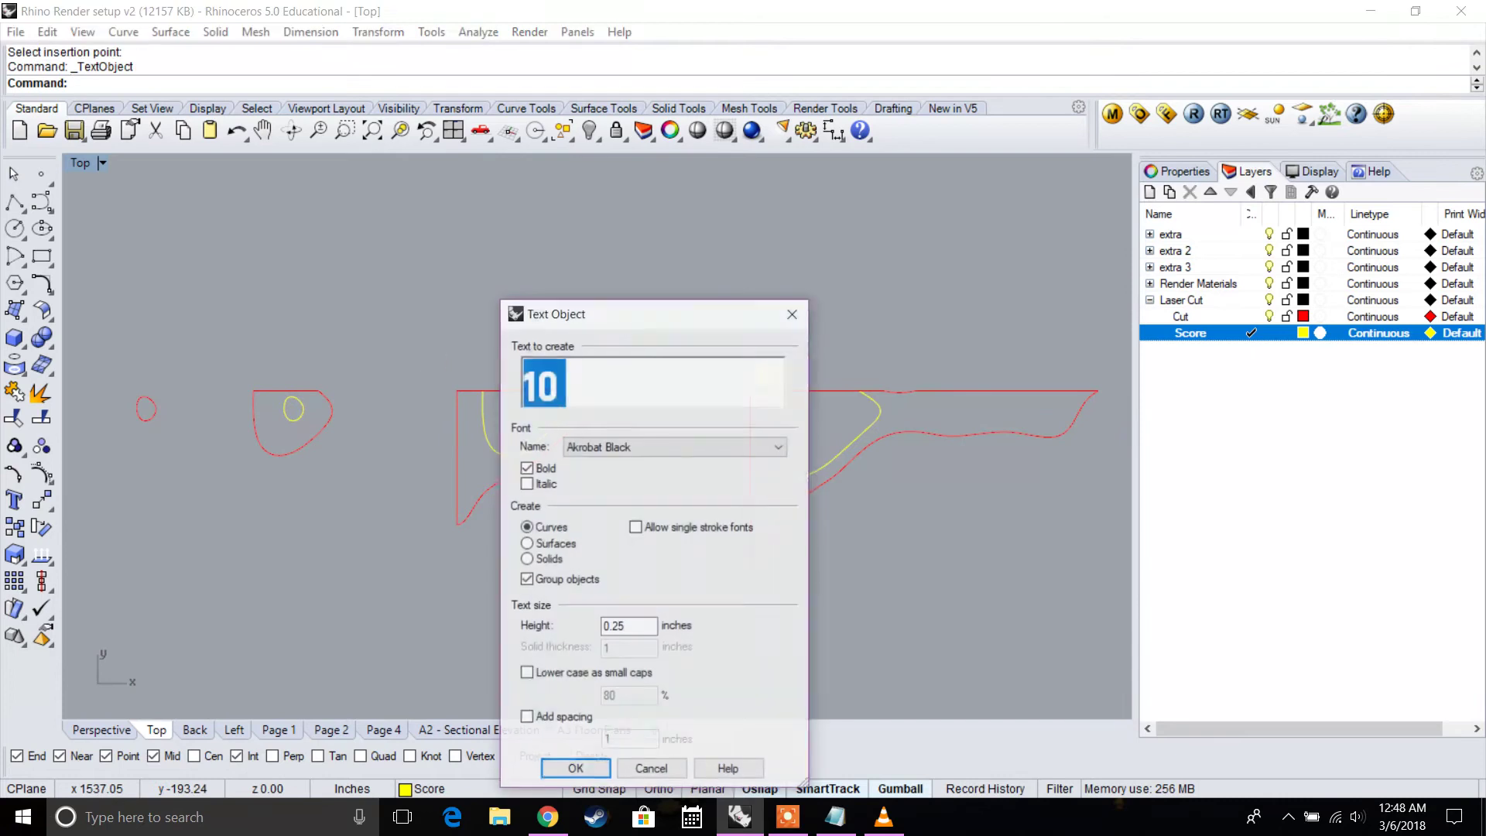
{"action": "type", "text": "11"}
{"action": "key", "text": "Return"}
{"action": "scroll", "coordinate": [431, 349], "scroll_direction": "up", "scroll_amount": 3}
{"action": "left_click", "coordinate": [478, 397]}
Place a 12 text label just above the upper-left corner of the small piece with the scored oval
{"action": "right_click", "coordinate": [479, 398]}
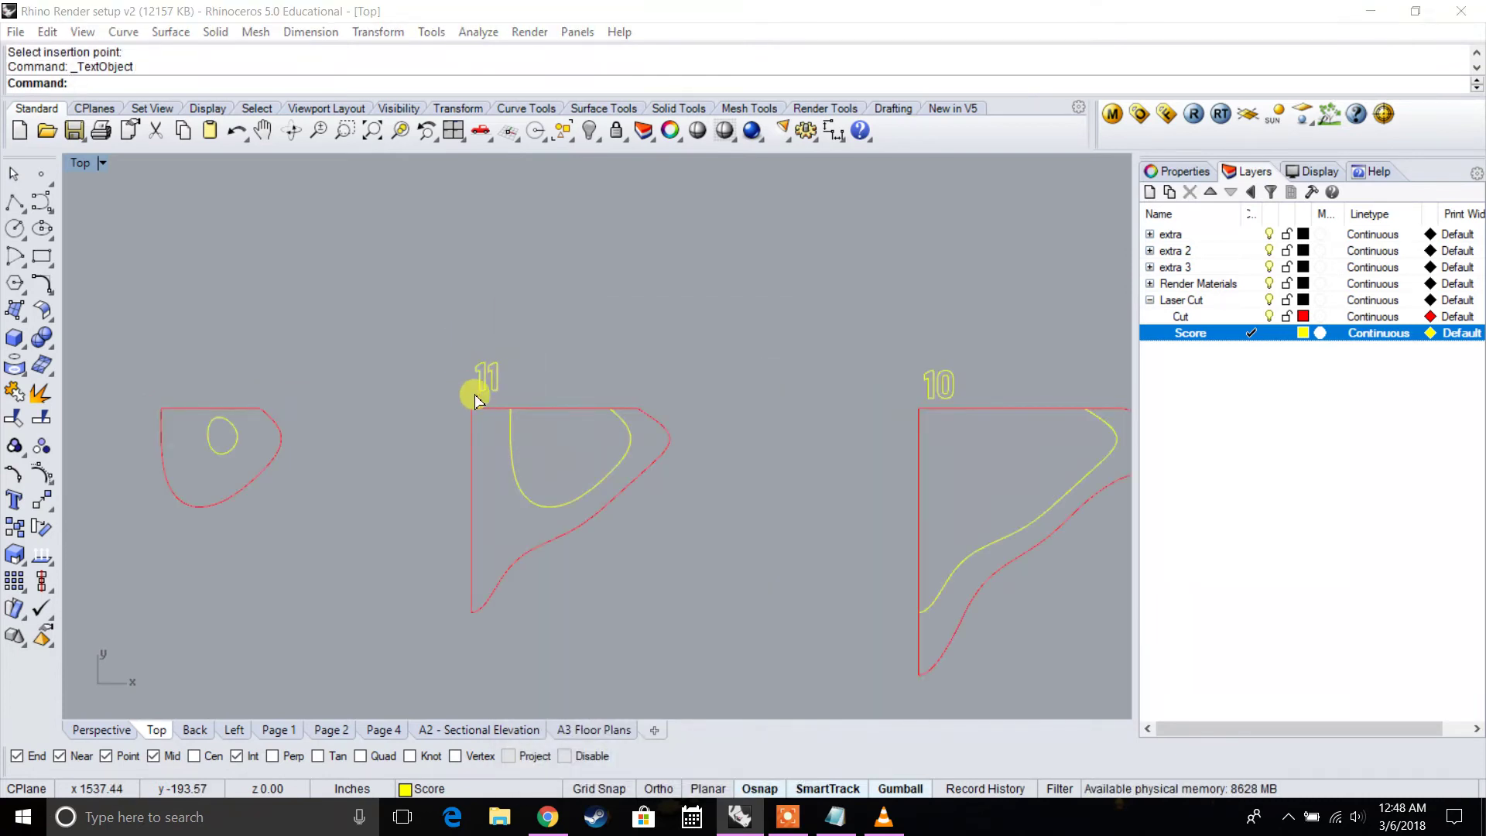
{"action": "type", "text": "12"}
{"action": "key", "text": "Return"}
{"action": "left_click", "coordinate": [165, 399]}
Reposition the 12 text label beside the outline of its small piece
{"action": "right_click_drag", "start_coordinate": [168, 395], "coordinate": [497, 352]}
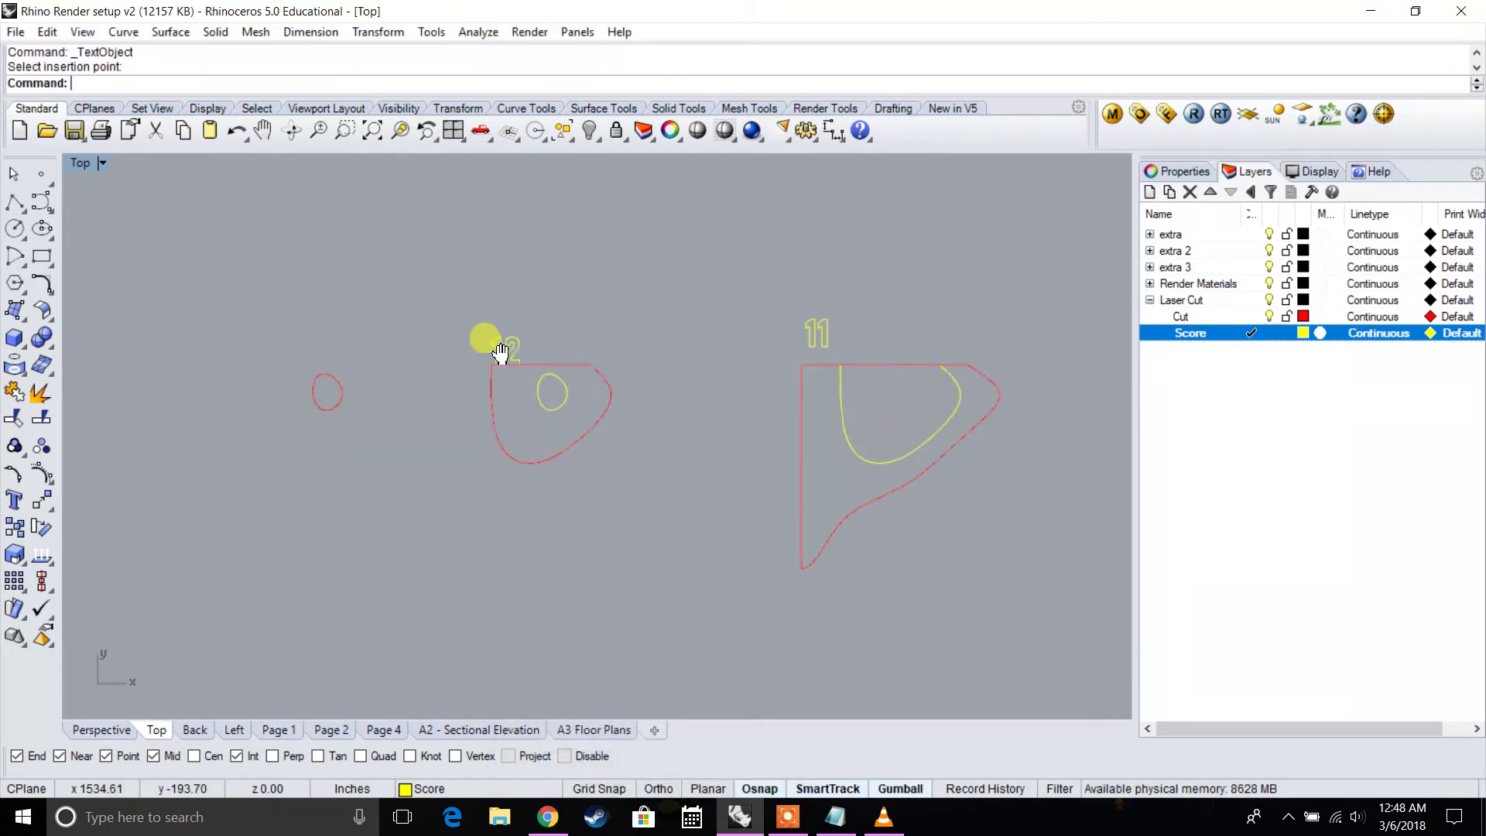
{"action": "right_click", "coordinate": [444, 314]}
{"action": "key", "text": "Escape"}
{"action": "scroll", "coordinate": [540, 341], "scroll_direction": "up", "scroll_amount": 8}
{"action": "left_click_drag", "start_coordinate": [521, 370], "coordinate": [435, 260]}
{"action": "scroll", "coordinate": [542, 294], "scroll_direction": "down", "scroll_amount": 4}
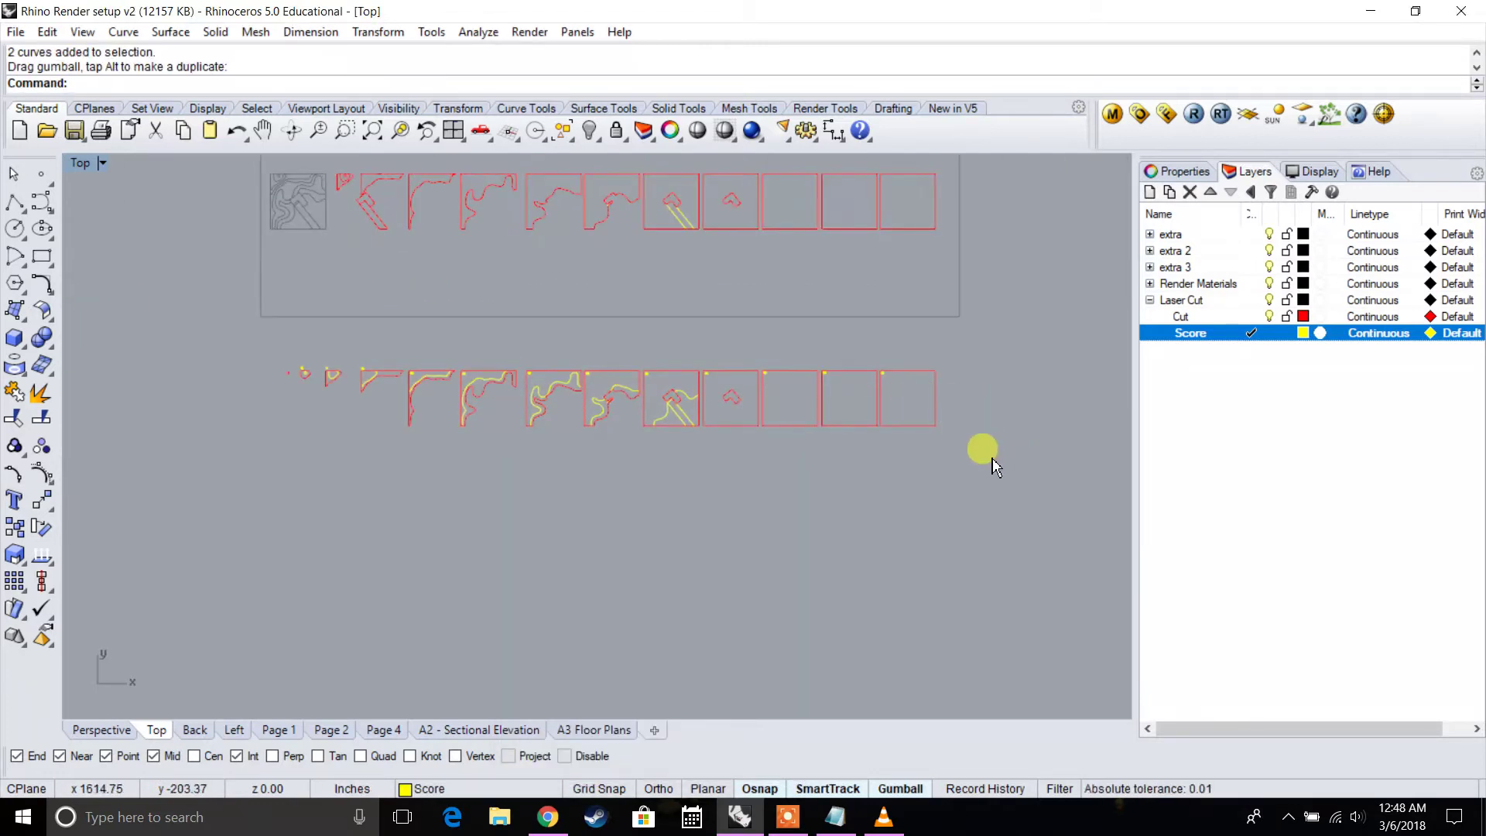
{"action": "scroll", "coordinate": [706, 387], "scroll_direction": "up", "scroll_amount": 3}
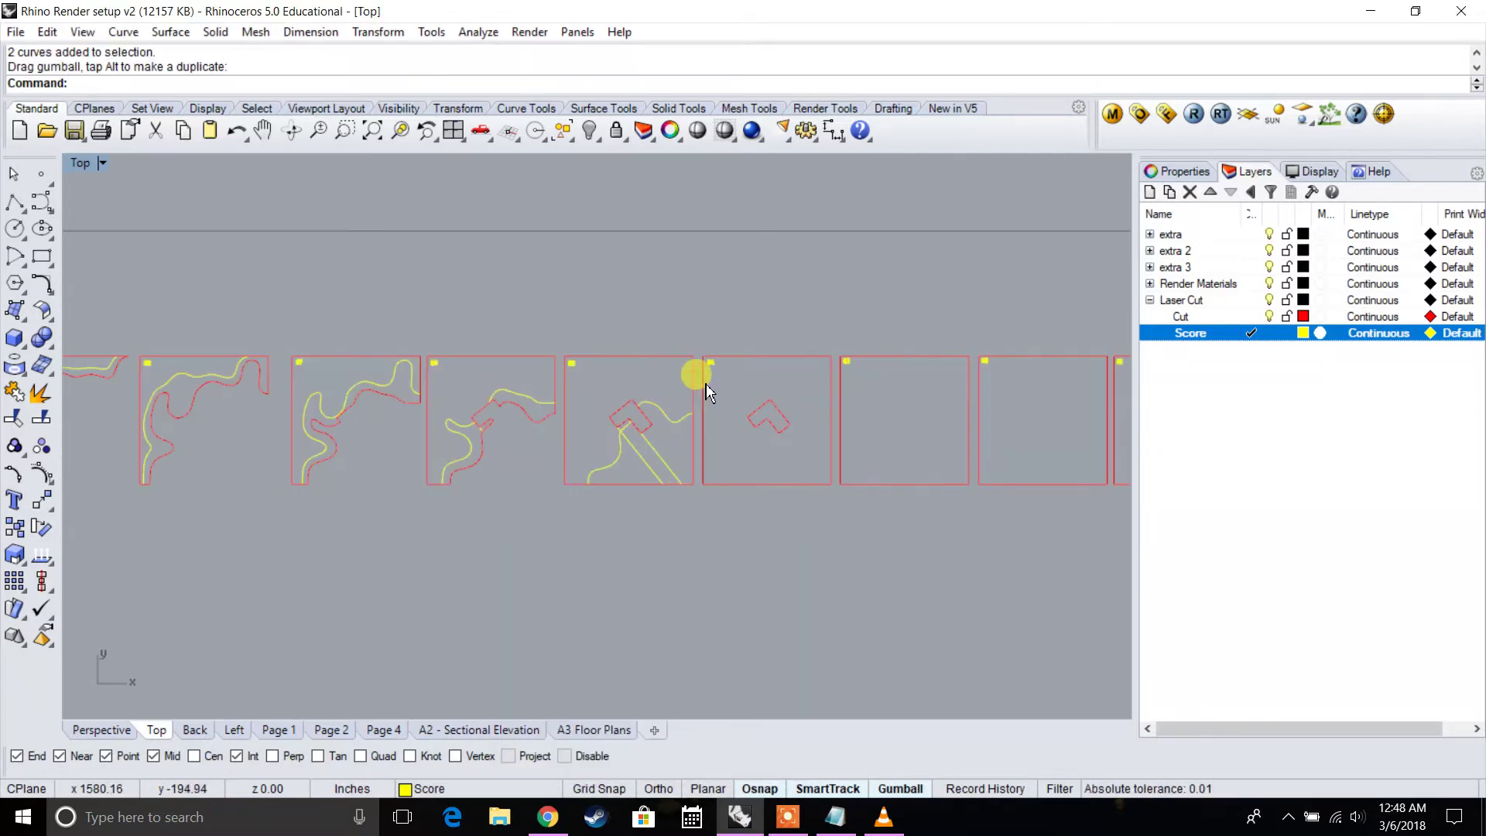
{"action": "left_click", "coordinate": [660, 465]}
{"action": "scroll", "coordinate": [661, 460], "scroll_direction": "up", "scroll_amount": 4}
{"action": "scroll", "coordinate": [462, 435], "scroll_direction": "down", "scroll_amount": 6}
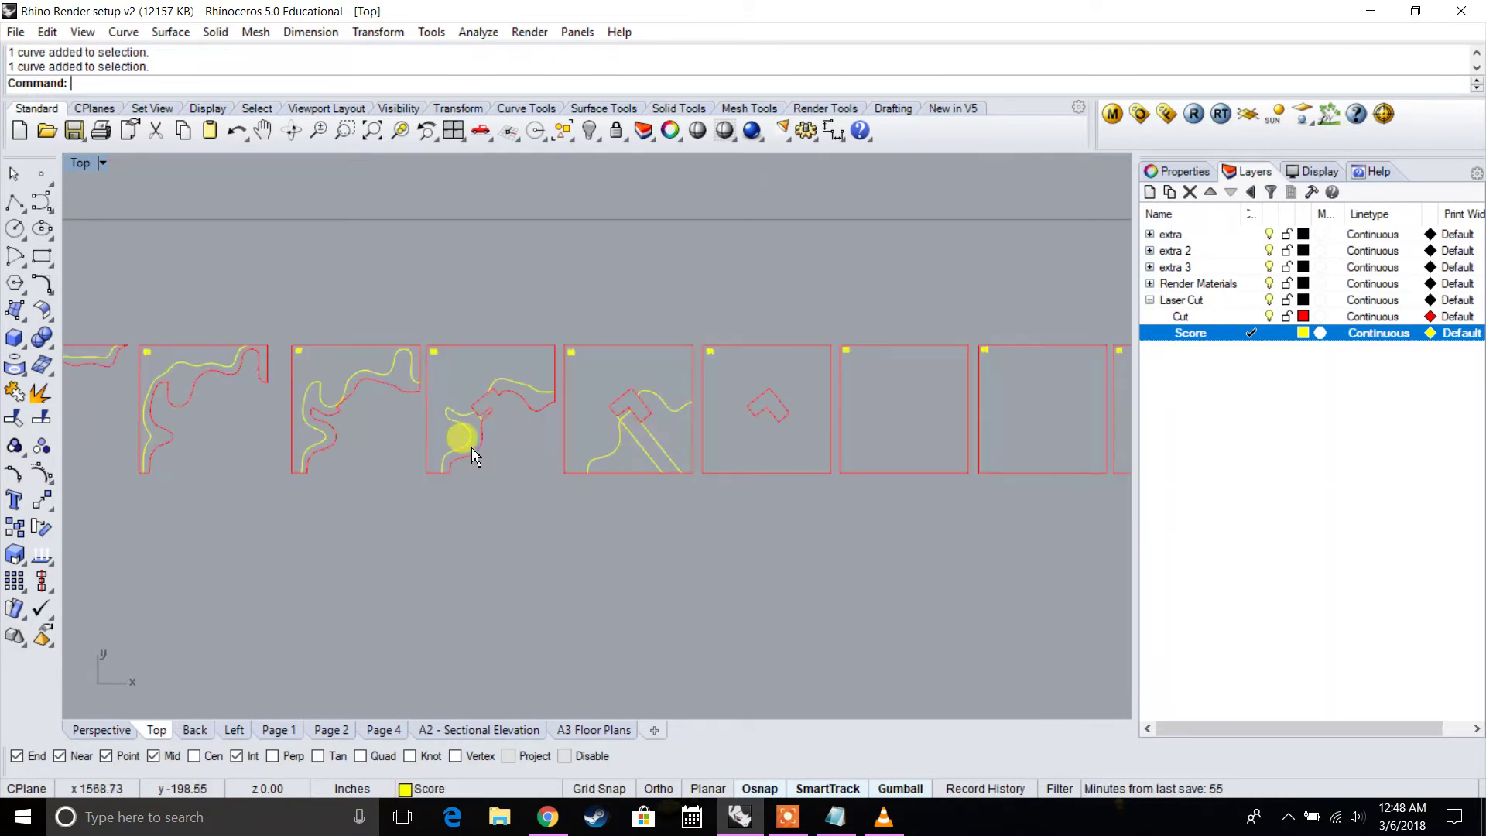
{"action": "scroll", "coordinate": [542, 480], "scroll_direction": "up", "scroll_amount": 3}
Draw a 36 by 24 inch rectangle as the cutting sheet outline
{"action": "scroll", "coordinate": [461, 408], "scroll_direction": "down", "scroll_amount": 4}
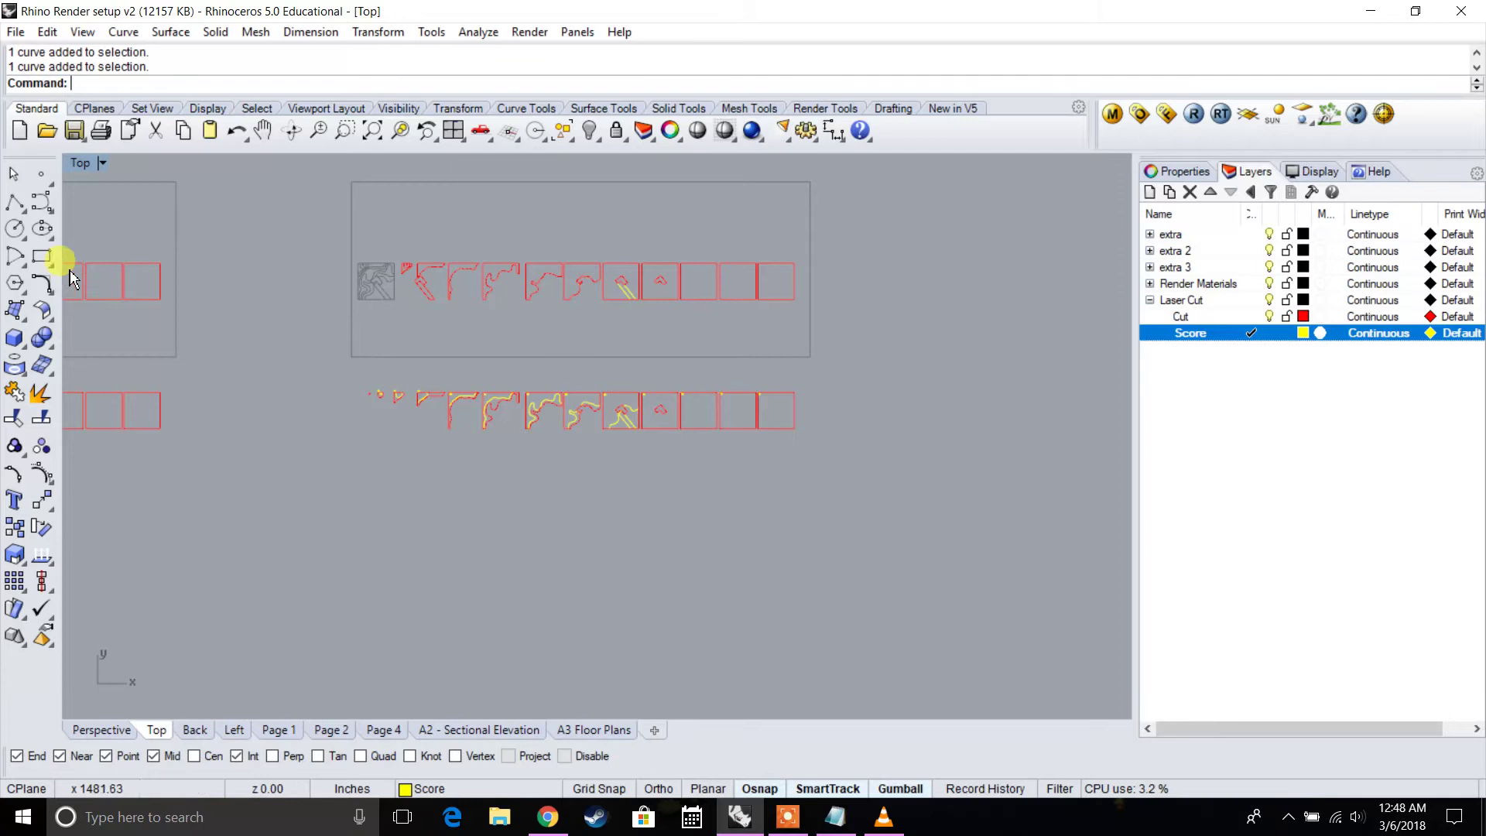
{"action": "left_click", "coordinate": [41, 257]}
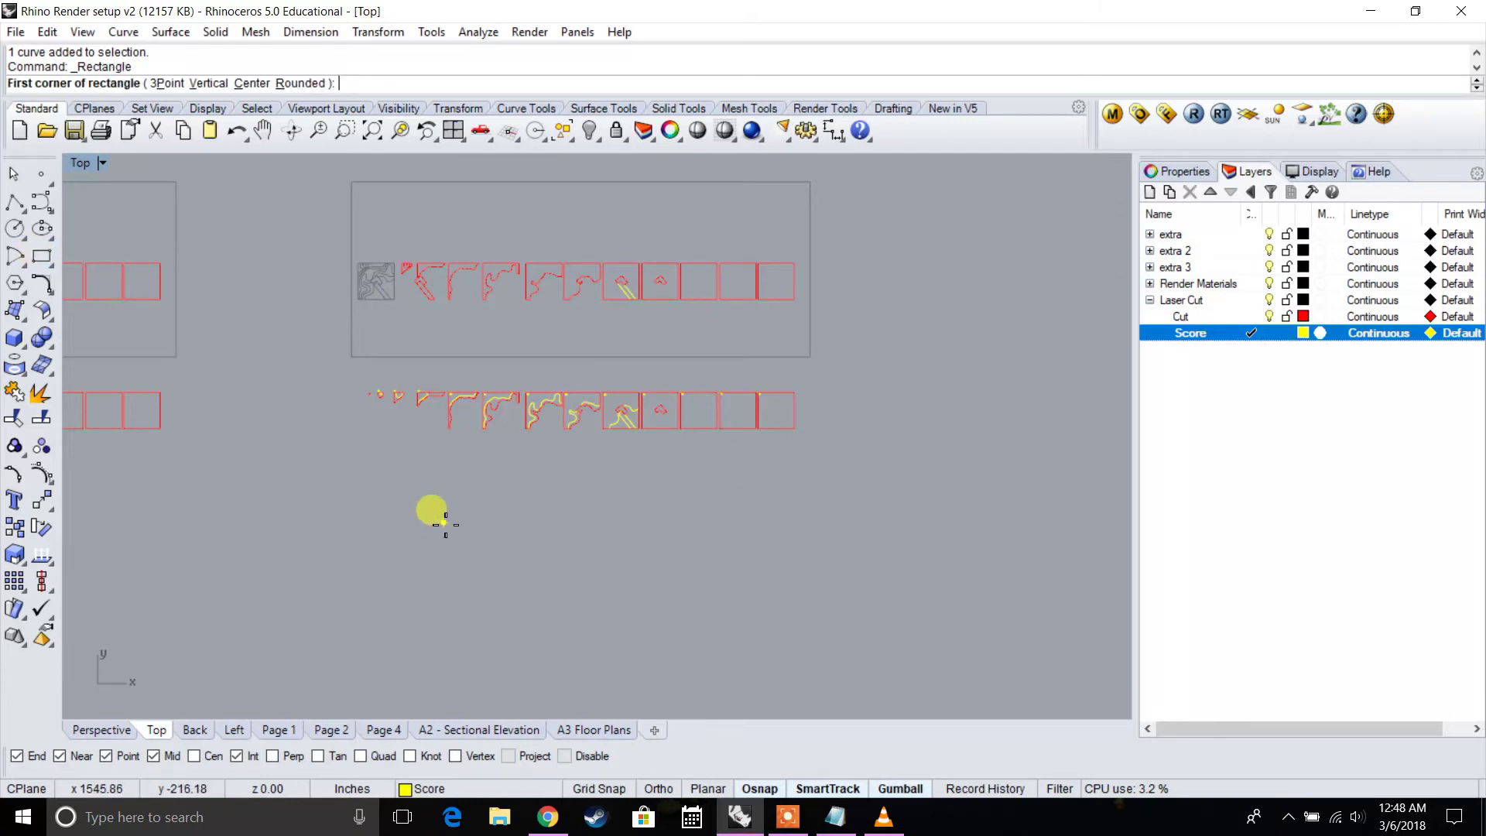
{"action": "right_click_drag", "start_coordinate": [446, 525], "coordinate": [389, 408]}
{"action": "left_click", "coordinate": [372, 385]}
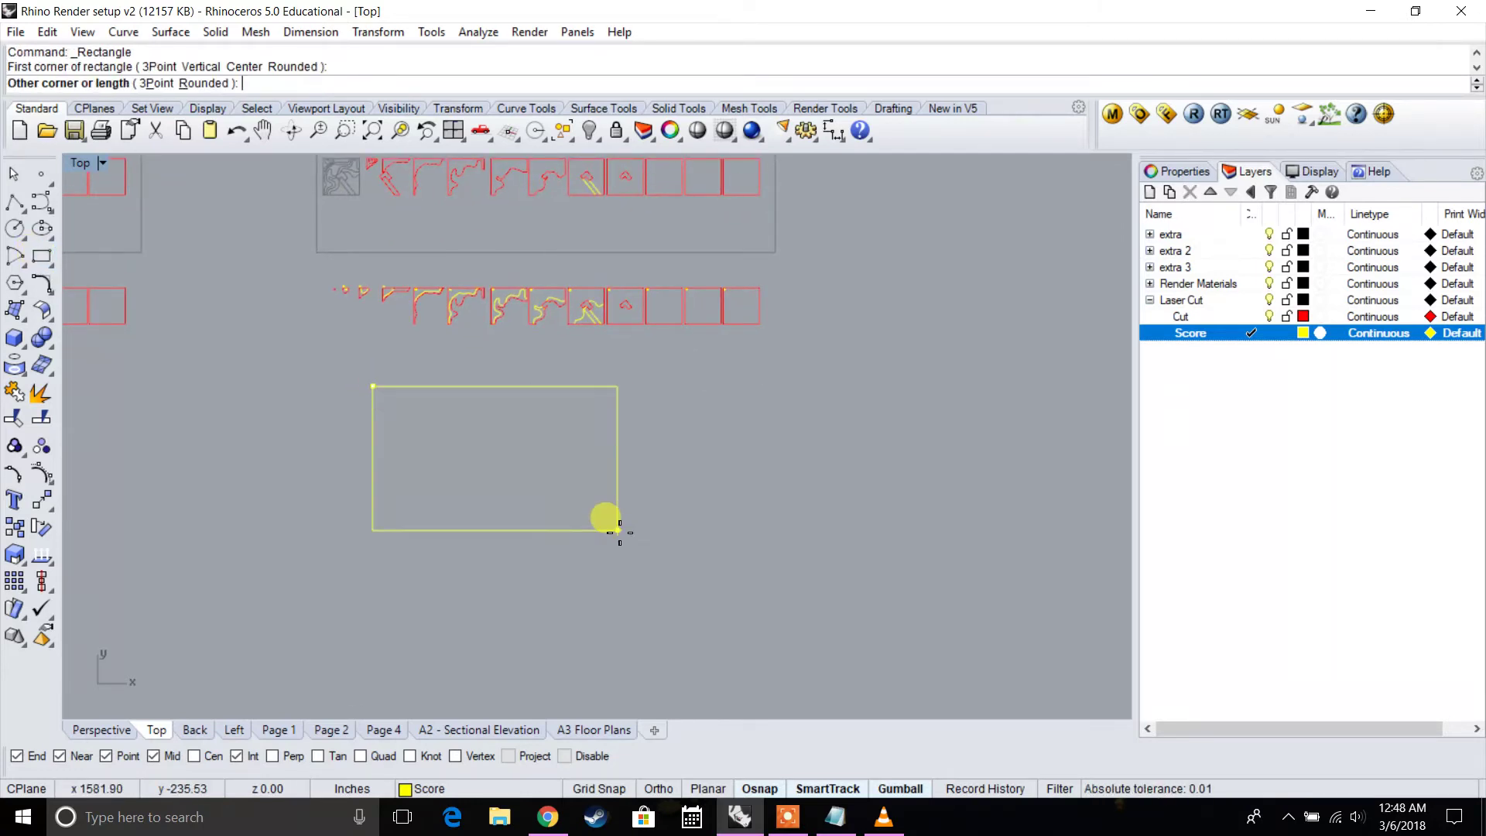
{"action": "type", "text": "36"}
{"action": "key", "text": "Return"}
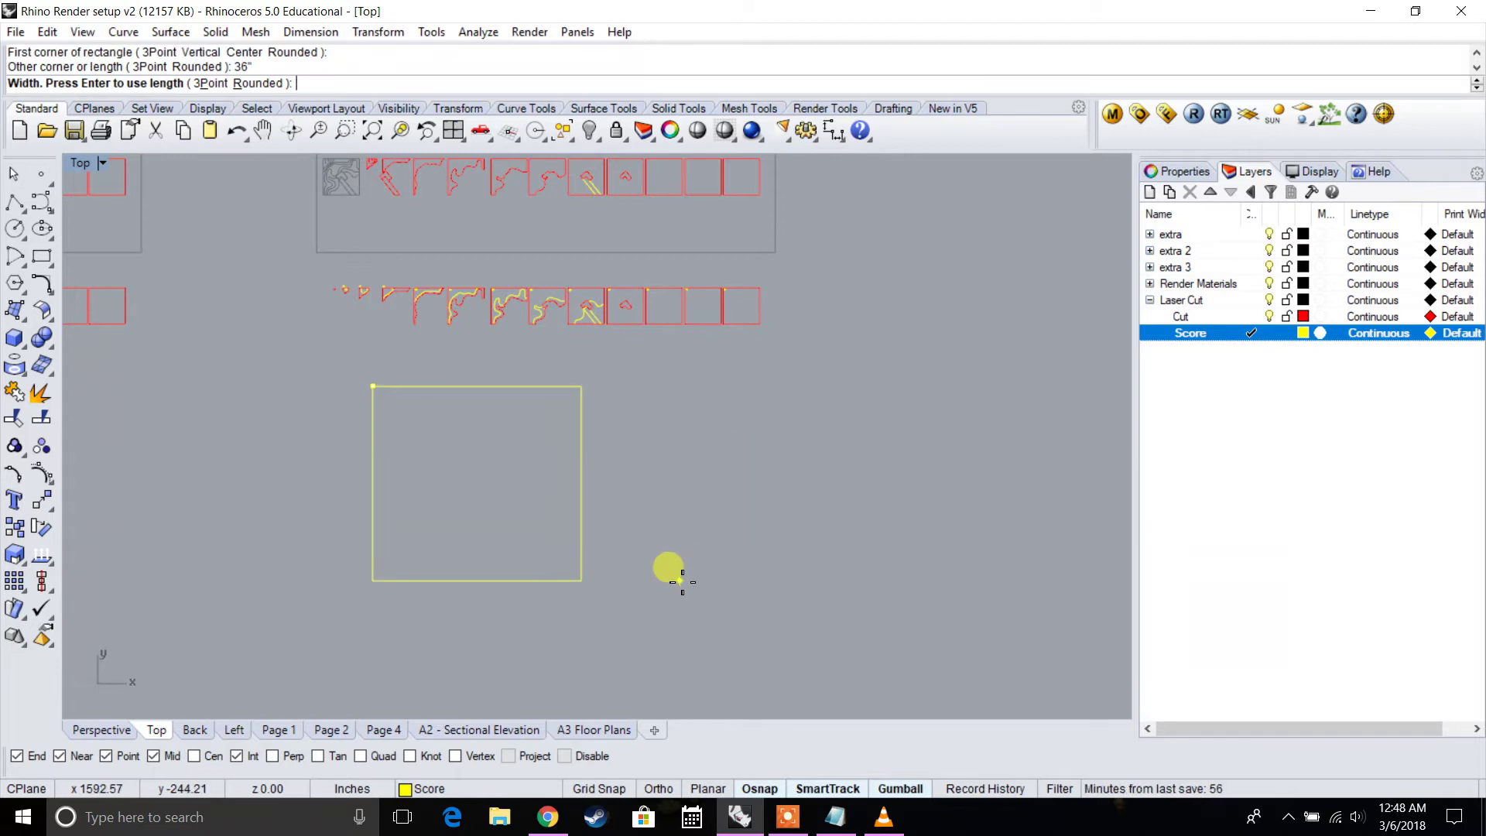
{"action": "type", "text": "24"}
{"action": "left_click", "coordinate": [673, 575]}
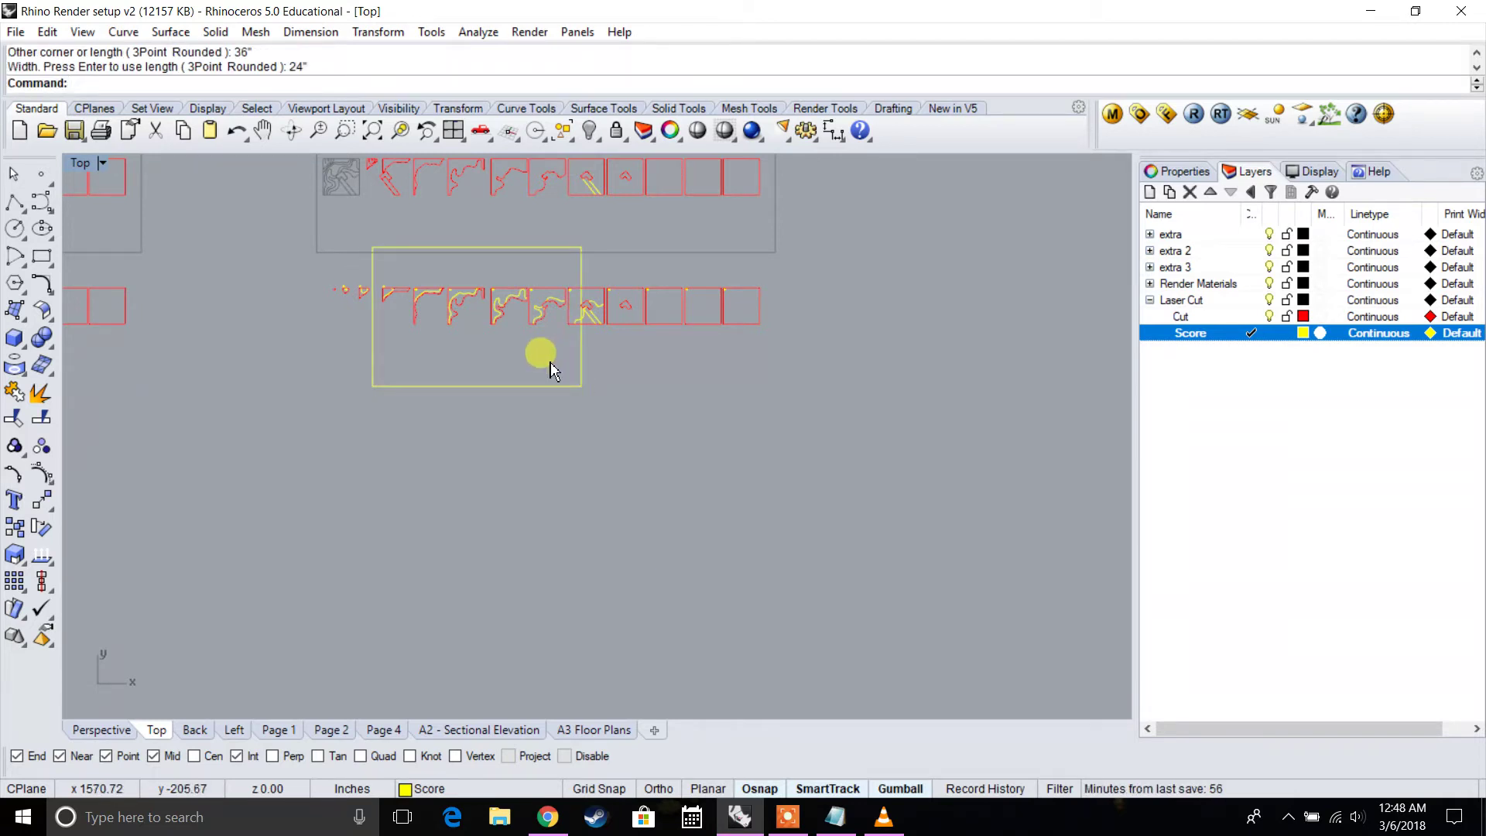
Move the 36 by 24 inch rectangle down into the empty area below the row of labelled pieces
{"action": "left_click", "coordinate": [515, 384]}
{"action": "left_click_drag", "start_coordinate": [475, 254], "coordinate": [476, 410]}
{"action": "scroll", "coordinate": [475, 439], "scroll_direction": "up", "scroll_amount": 1}
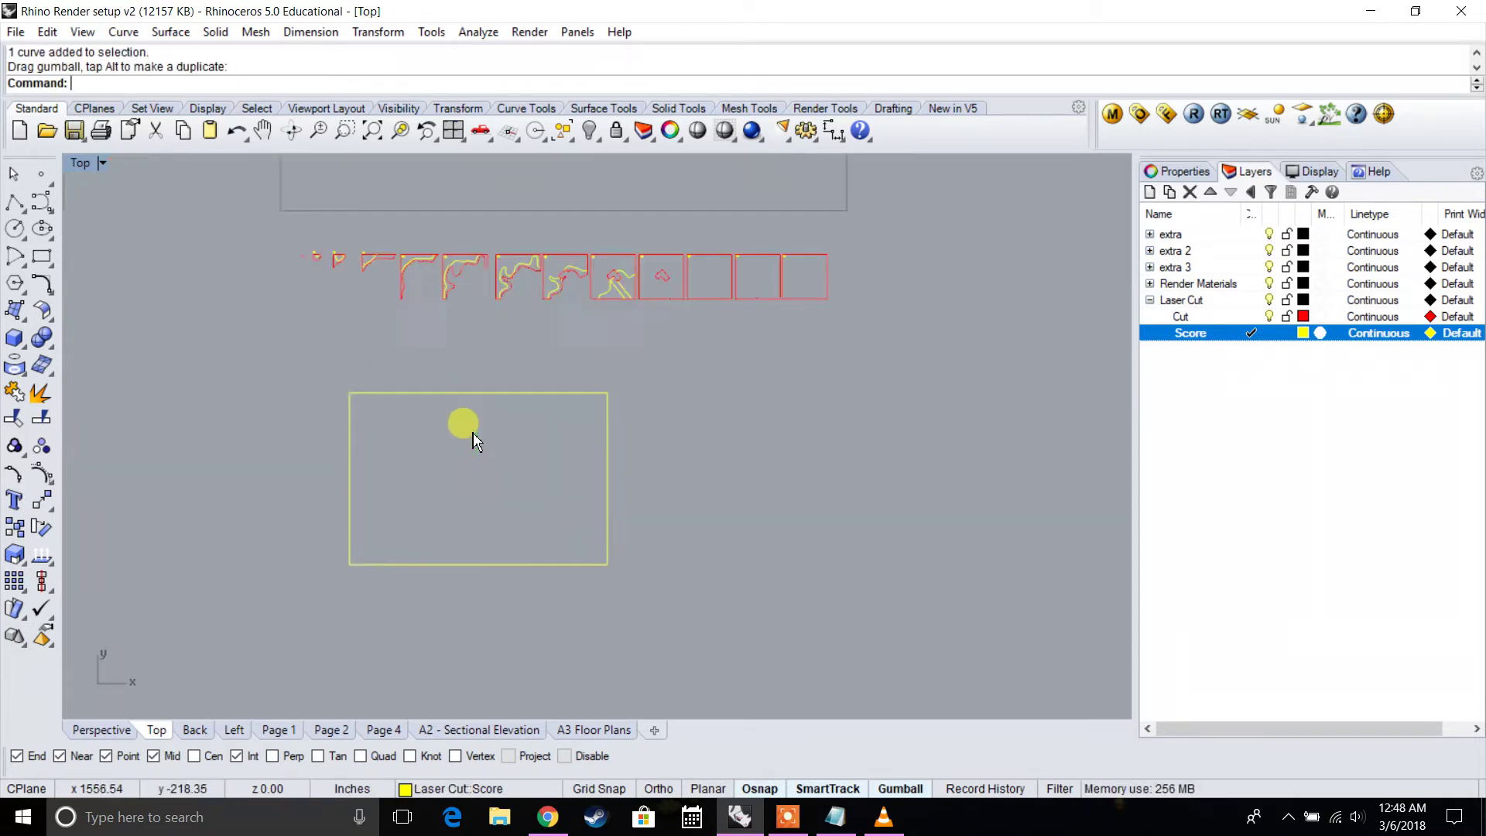
{"action": "scroll", "coordinate": [473, 433], "scroll_direction": "up", "scroll_amount": 3}
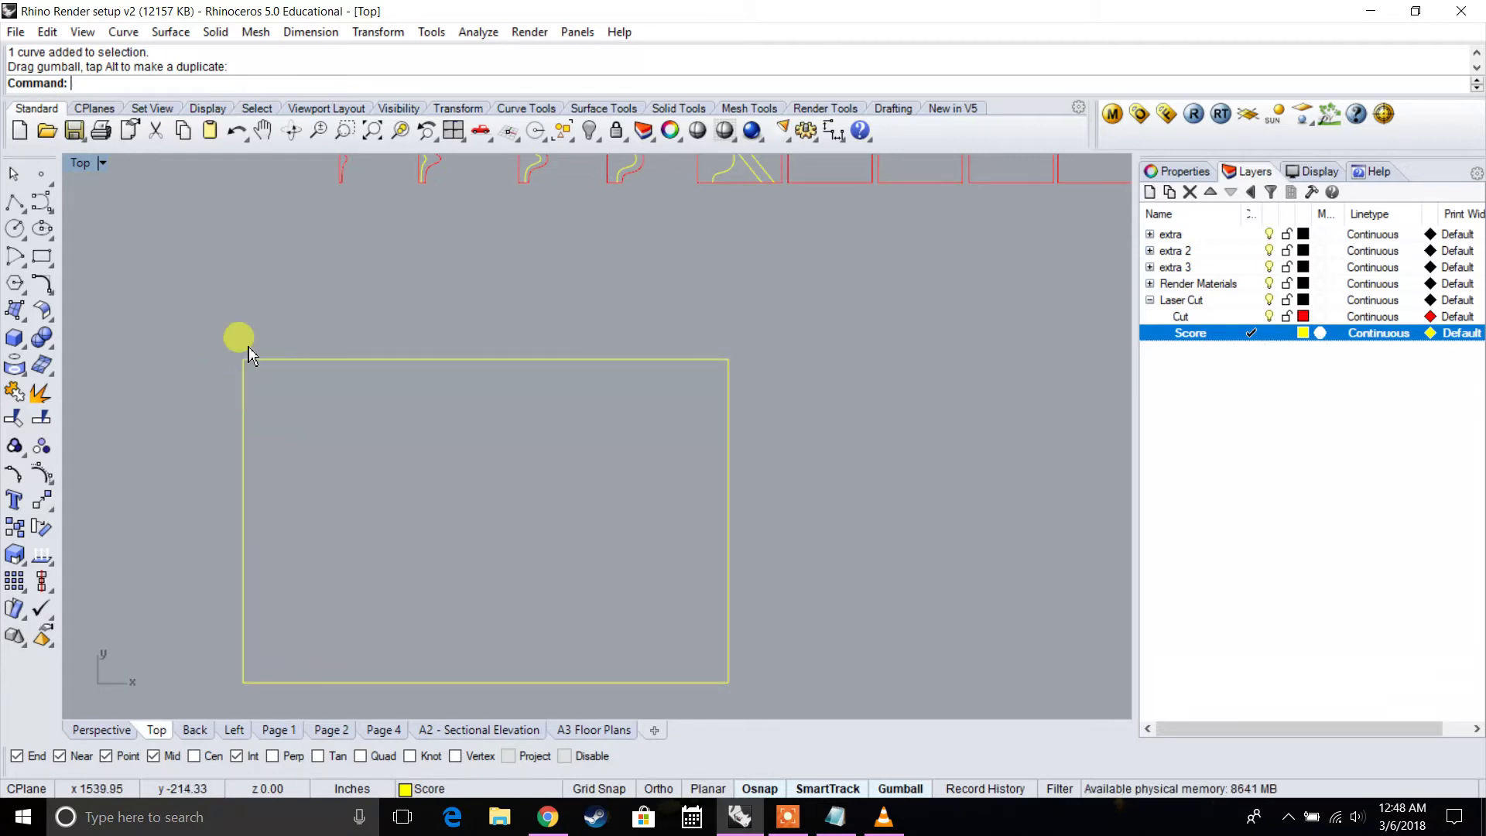
{"action": "scroll", "coordinate": [682, 494], "scroll_direction": "down", "scroll_amount": 5}
{"action": "scroll", "coordinate": [687, 447], "scroll_direction": "up", "scroll_amount": 4}
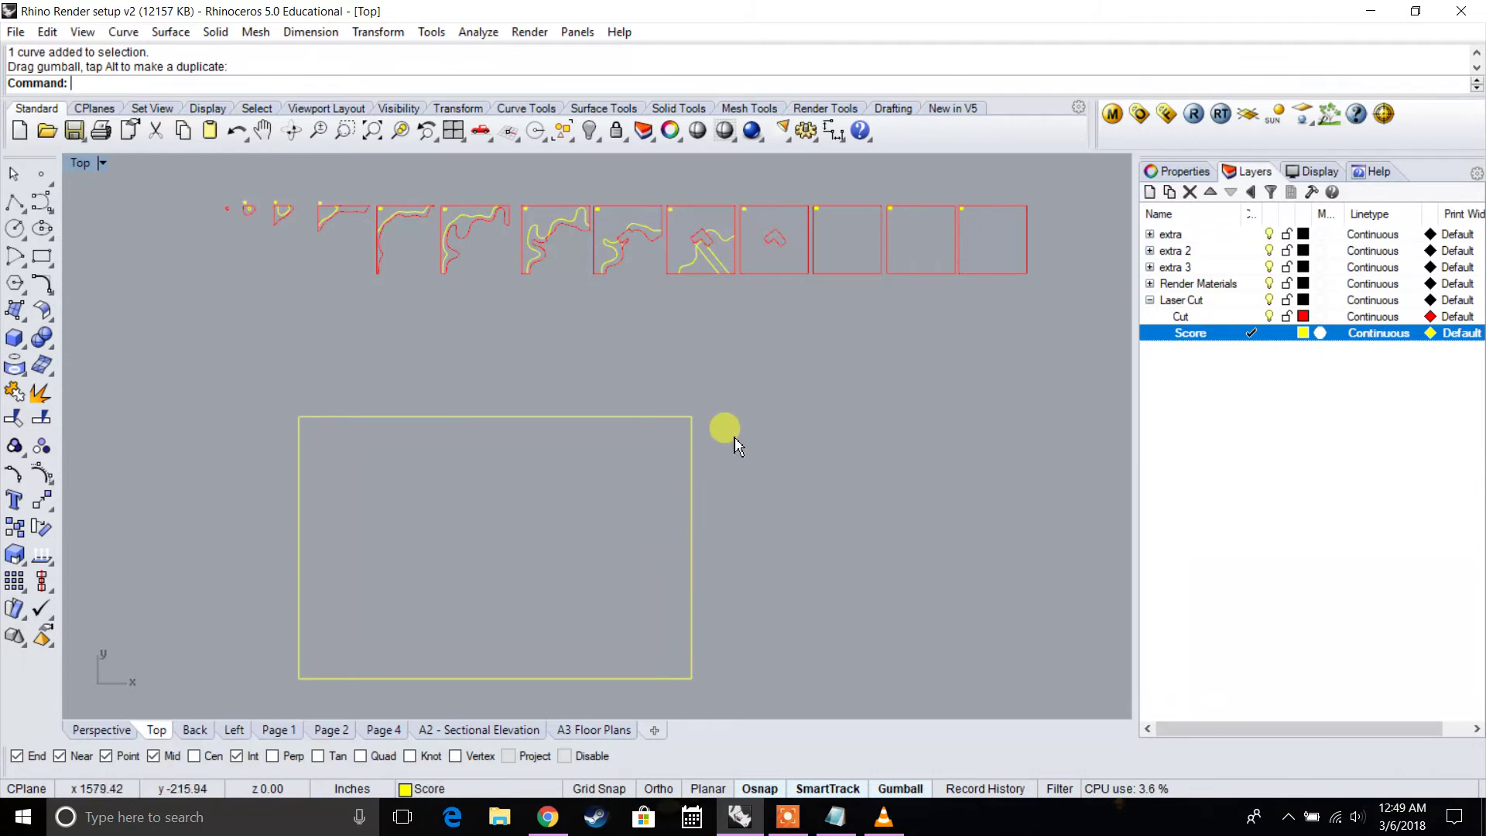
Group the 01 square with its label, and the 02 square with its label
{"action": "right_click_drag", "start_coordinate": [578, 347], "coordinate": [598, 458]}
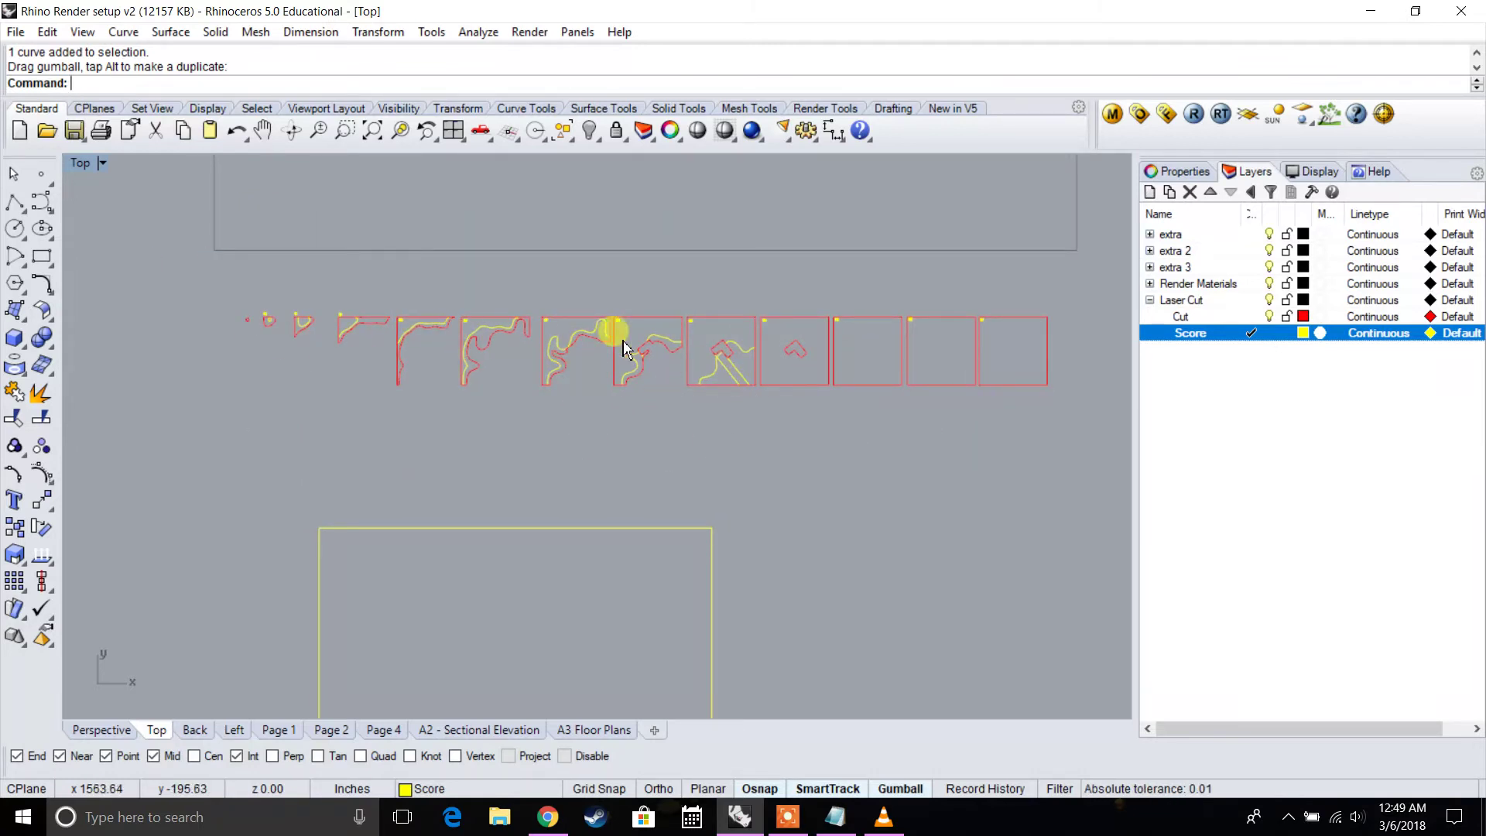
{"action": "right_click_drag", "start_coordinate": [773, 363], "coordinate": [484, 422]}
{"action": "scroll", "coordinate": [743, 441], "scroll_direction": "up", "scroll_amount": 6}
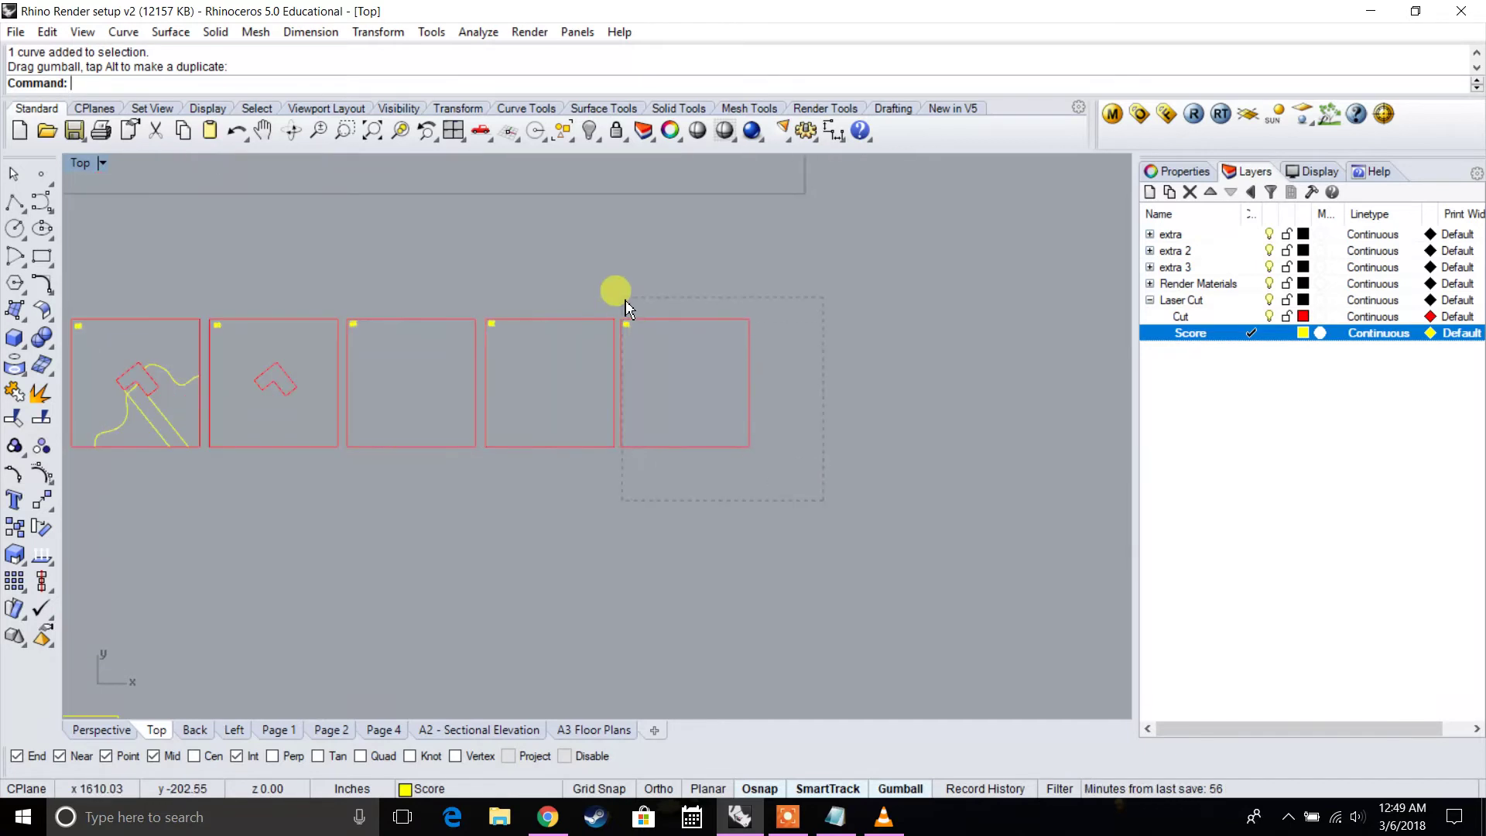
{"action": "left_click_drag", "start_coordinate": [627, 307], "coordinate": [624, 303]}
{"action": "key", "text": "Return"}
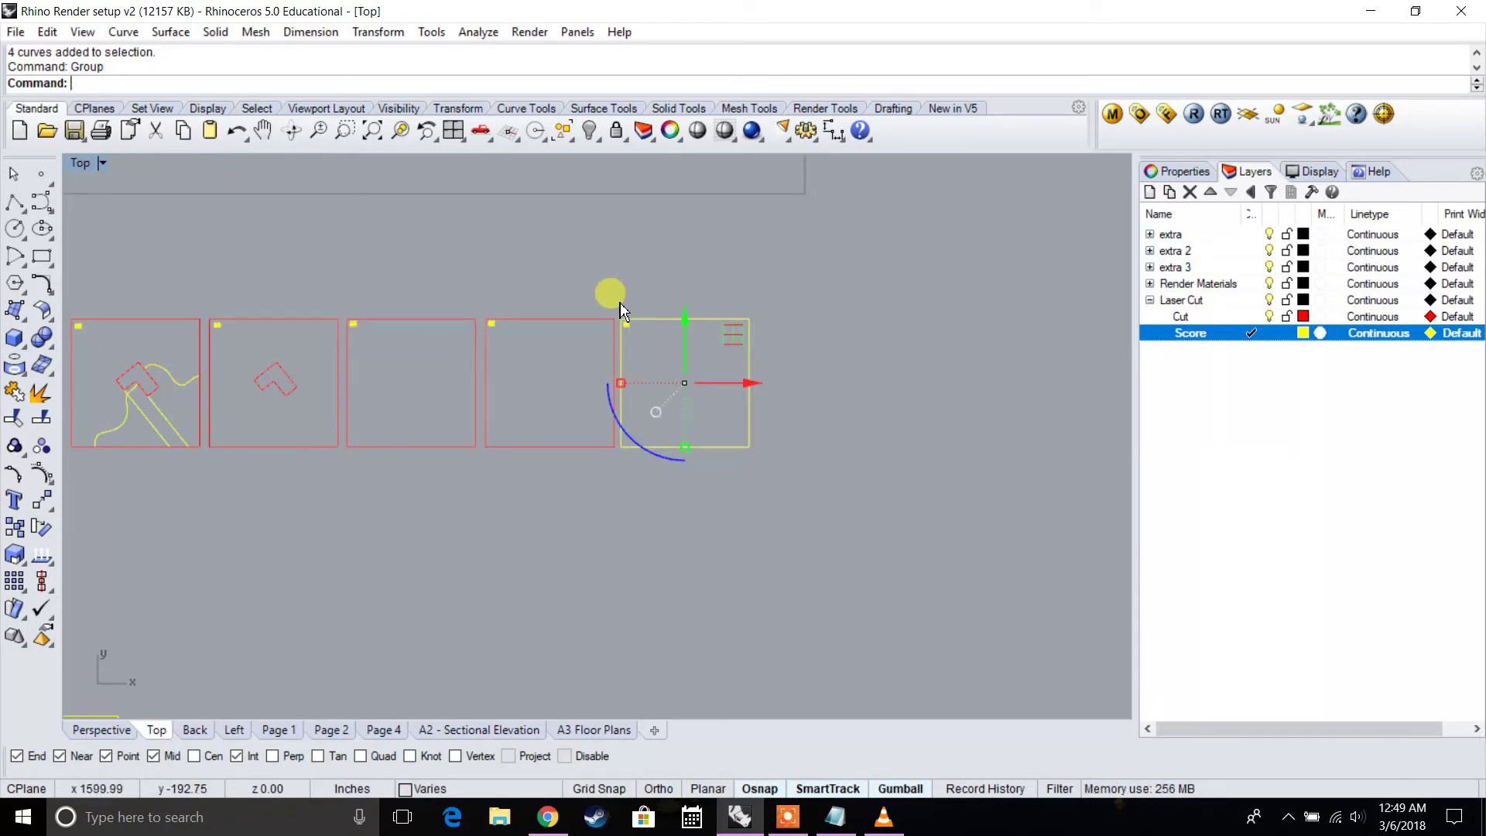
{"action": "scroll", "coordinate": [616, 302], "scroll_direction": "up", "scroll_amount": 5}
{"action": "left_click_drag", "start_coordinate": [315, 284], "coordinate": [316, 283]}
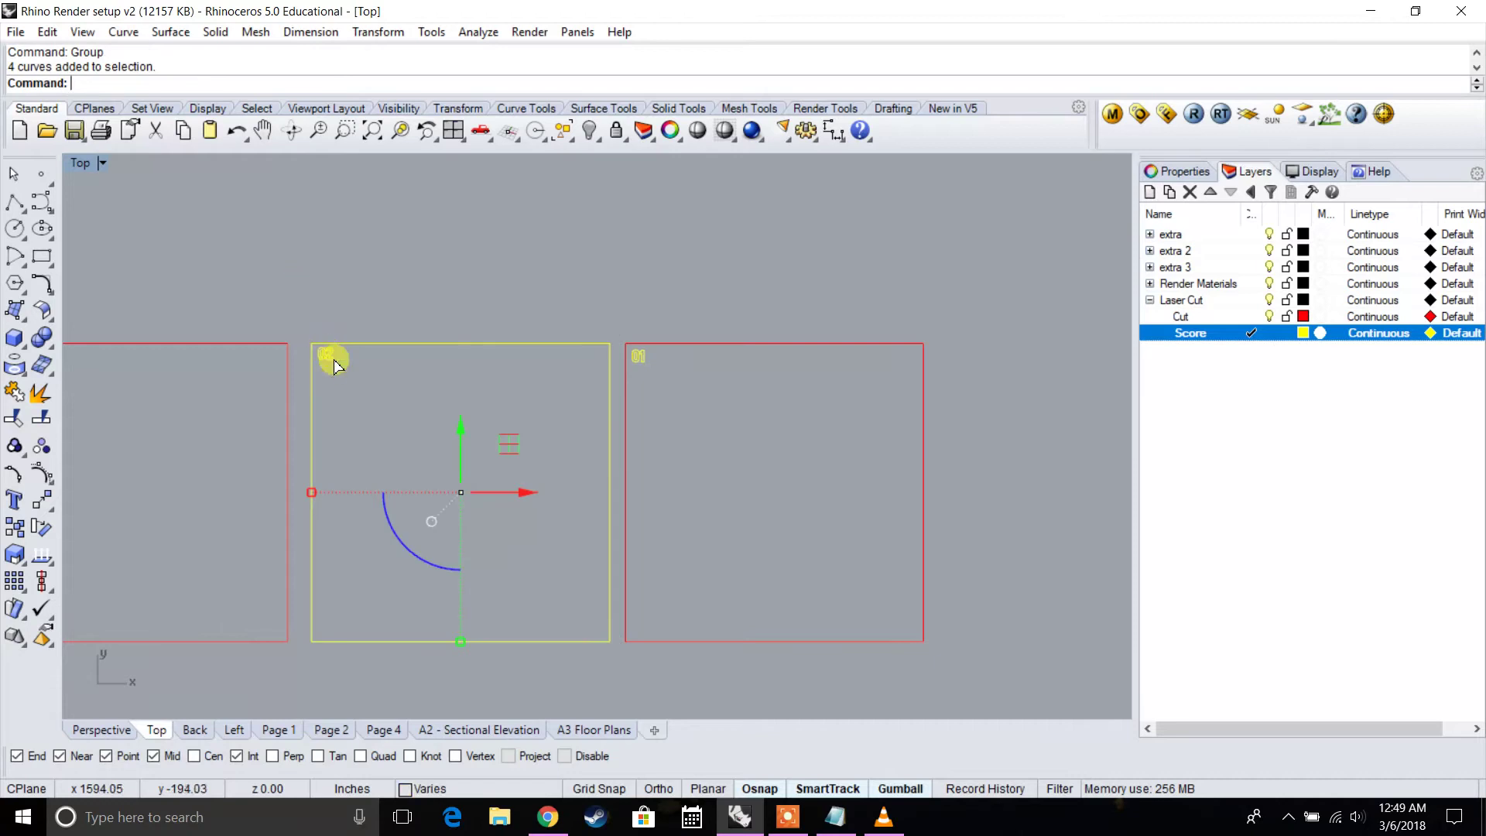
{"action": "key", "text": "Return"}
Group the 03 square with its label, and the 04 square with its L-shaped cutout and label
{"action": "right_click_drag", "start_coordinate": [349, 512], "coordinate": [917, 408]}
{"action": "left_click", "coordinate": [861, 558]}
{"action": "left_click_drag", "start_coordinate": [553, 215], "coordinate": [222, 208]}
{"action": "key", "text": "Return"}
Group all curves and the label of piece 05, and likewise those of piece 06
{"action": "right_click_drag", "start_coordinate": [242, 265], "coordinate": [802, 322]}
{"action": "left_click_drag", "start_coordinate": [781, 633], "coordinate": [465, 252]}
{"action": "key", "text": "Return"}
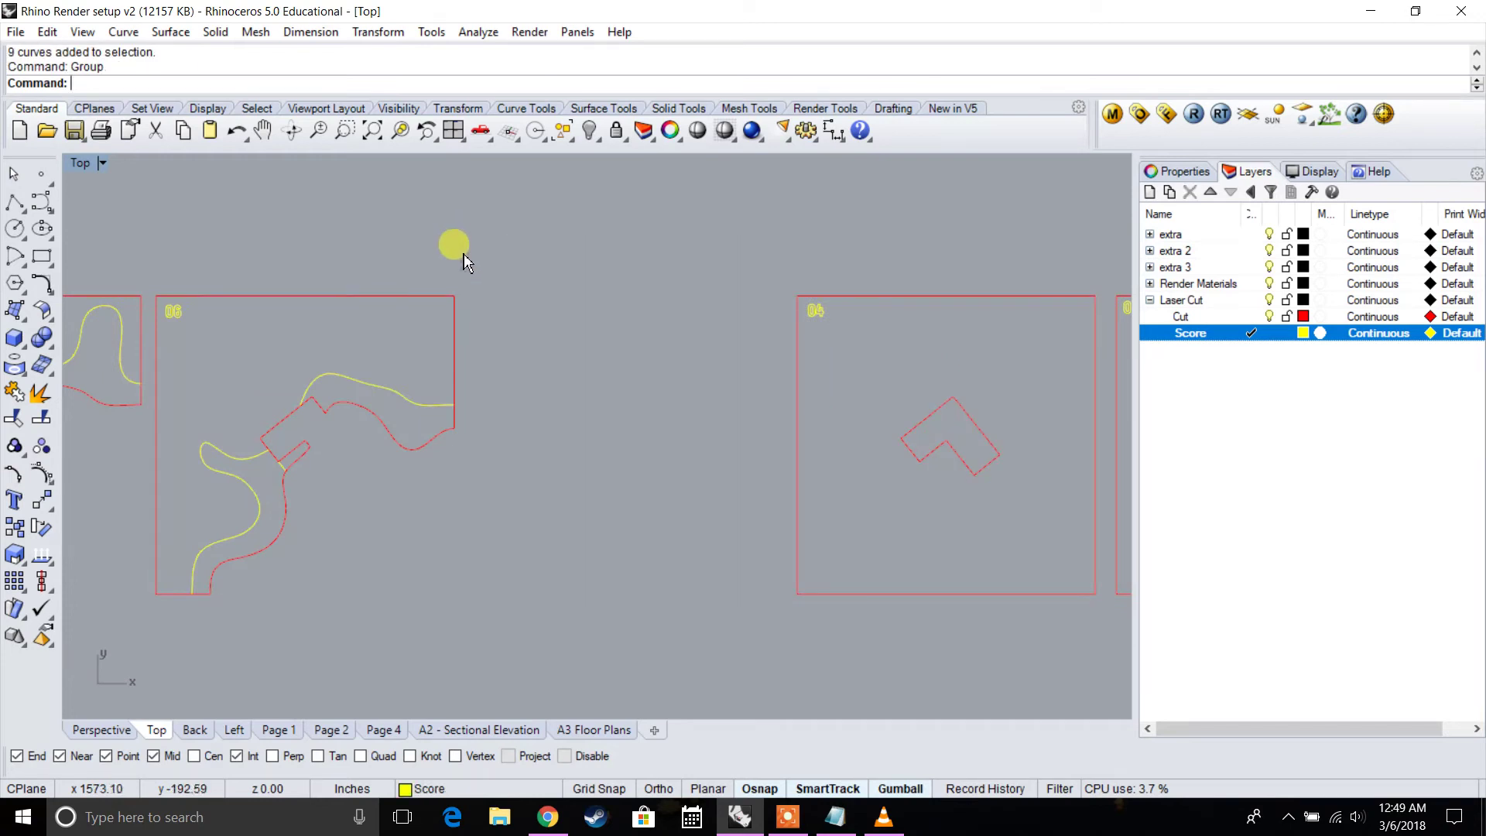
{"action": "right_click_drag", "start_coordinate": [465, 259], "coordinate": [750, 250]}
{"action": "left_click_drag", "start_coordinate": [753, 657], "coordinate": [703, 579]}
{"action": "left_click_drag", "start_coordinate": [442, 230], "coordinate": [442, 231]}
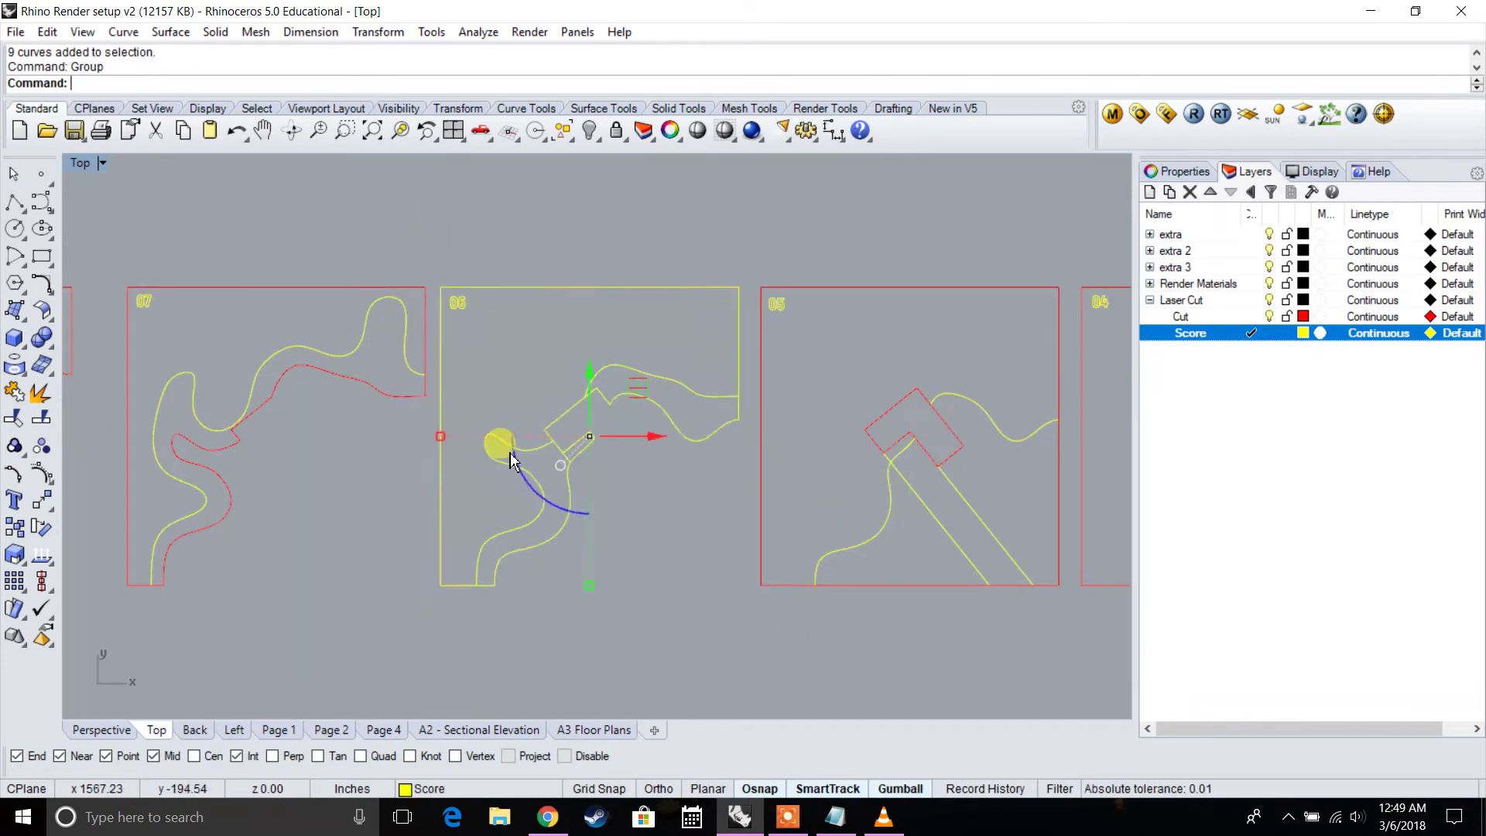
Group the cut outline, score line and label of piece 07
{"action": "right_click_drag", "start_coordinate": [503, 448], "coordinate": [916, 452]}
{"action": "left_click_drag", "start_coordinate": [846, 664], "coordinate": [793, 555]}
{"action": "left_click_drag", "start_coordinate": [540, 258], "coordinate": [537, 257]}
{"action": "key", "text": "Return"}
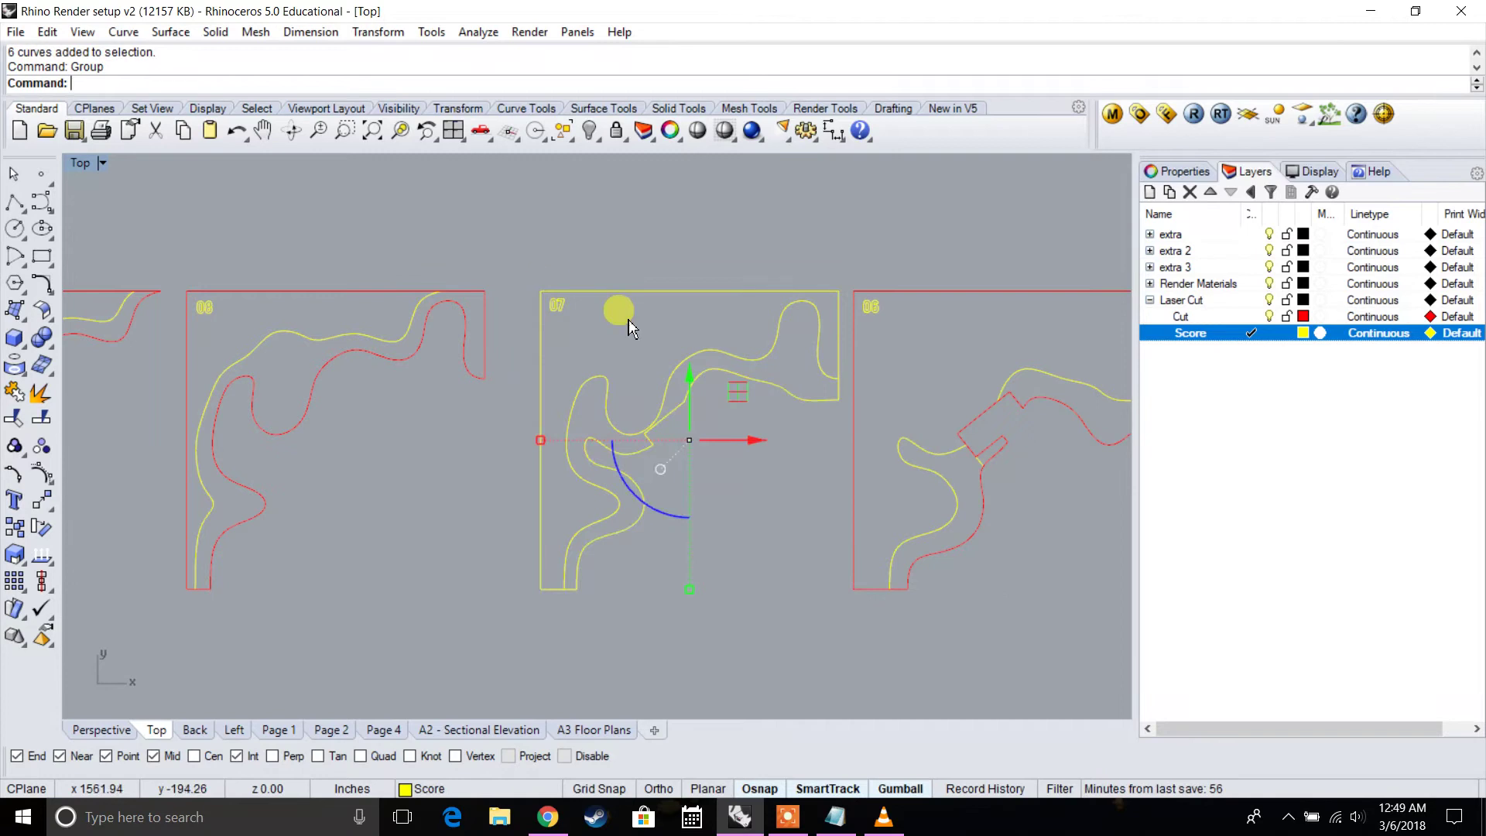
Group all curves and the label of piece 08, and likewise those of piece 09
{"action": "right_click_drag", "start_coordinate": [568, 410], "coordinate": [779, 374]}
{"action": "left_click_drag", "start_coordinate": [733, 617], "coordinate": [355, 229]}
{"action": "left_click", "coordinate": [718, 570]}
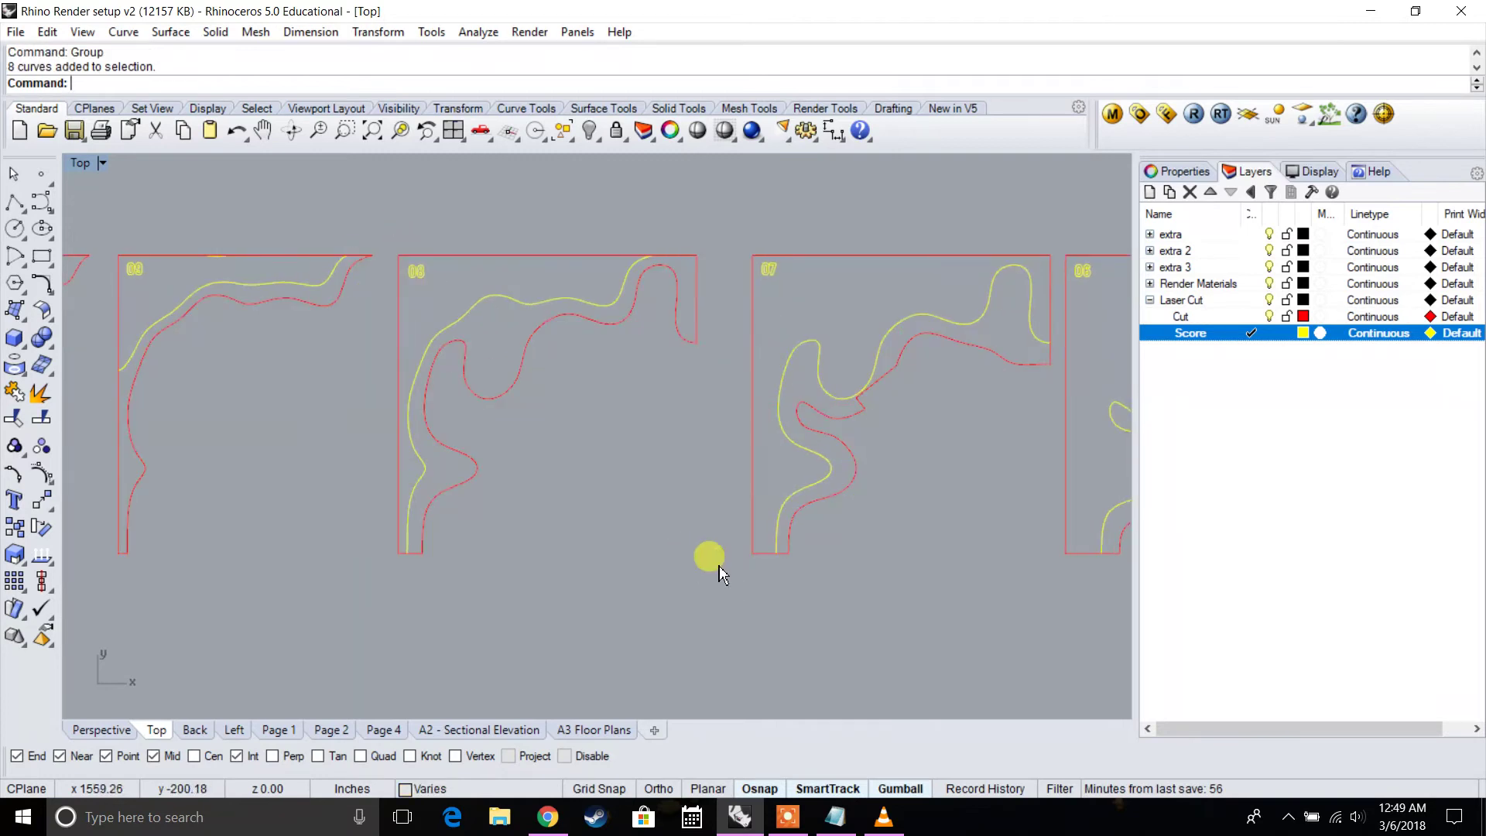
{"action": "left_click_drag", "start_coordinate": [619, 456], "coordinate": [385, 194]}
{"action": "key", "text": "Return"}
{"action": "right_click_drag", "start_coordinate": [414, 383], "coordinate": [633, 353]}
{"action": "left_click_drag", "start_coordinate": [587, 573], "coordinate": [322, 200]}
{"action": "key", "text": "Return"}
Group the curves and label of piece 10, of piece 11 and of piece 12 separately
{"action": "right_click_drag", "start_coordinate": [341, 323], "coordinate": [688, 366]}
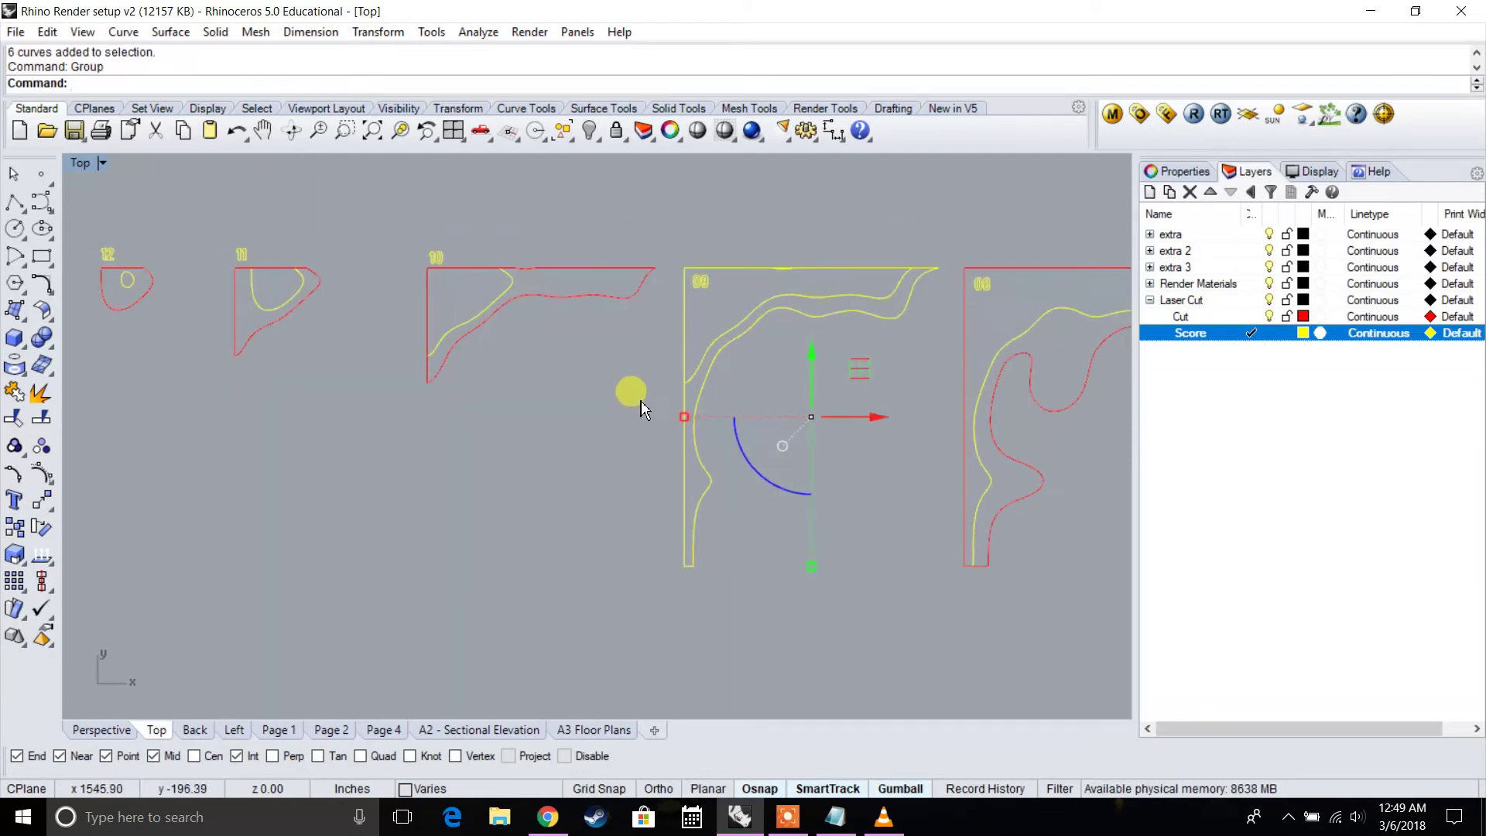
{"action": "left_click_drag", "start_coordinate": [649, 417], "coordinate": [405, 228]}
{"action": "left_click_drag", "start_coordinate": [358, 352], "coordinate": [229, 209]}
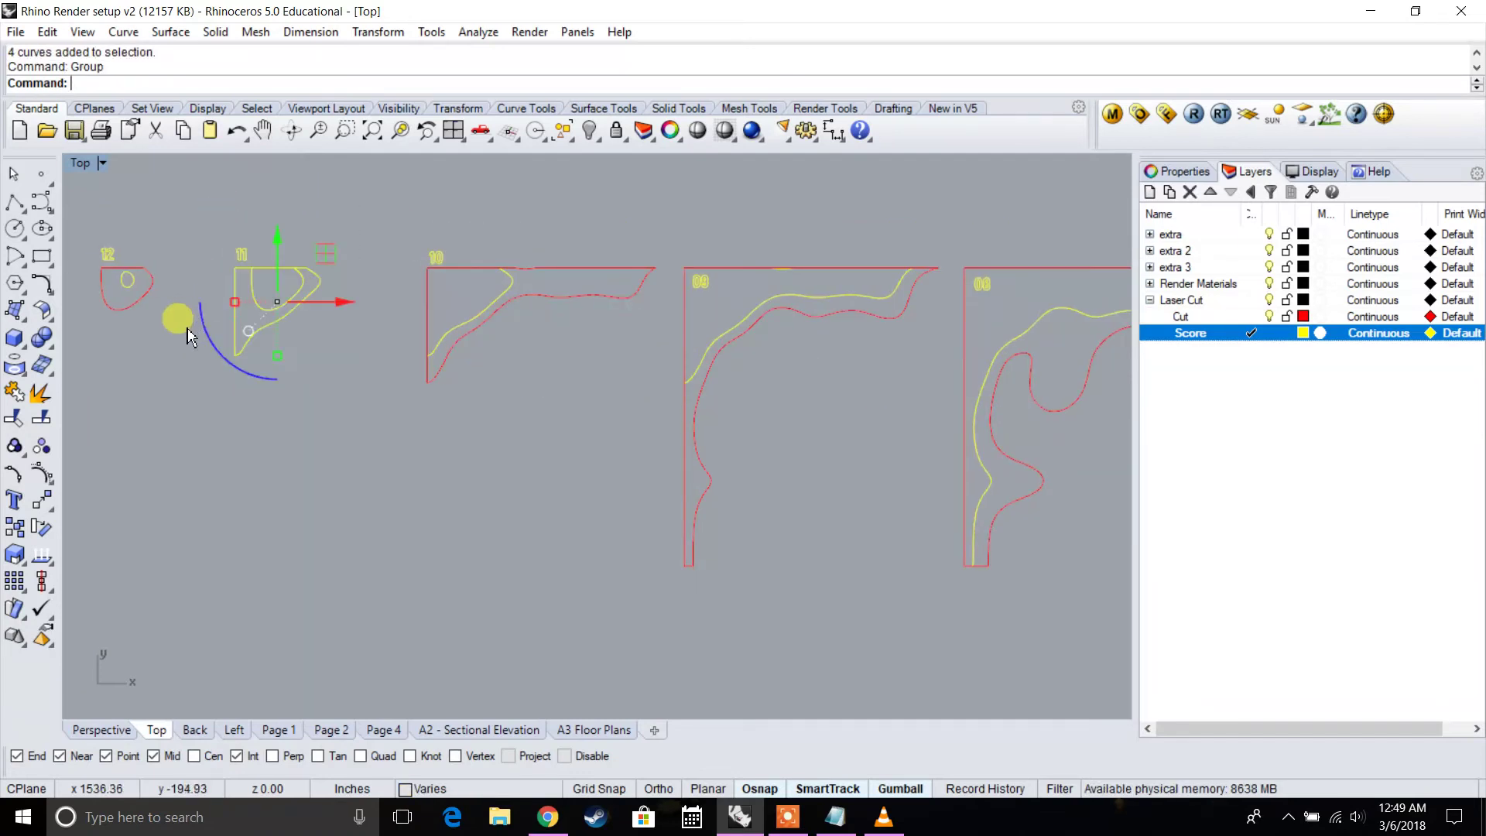
{"action": "left_click_drag", "start_coordinate": [188, 331], "coordinate": [91, 232]}
{"action": "key", "text": "Return"}
Move the 01 square into the upper right corner of the laser-cut sheet and place the 02 square just left of it
{"action": "scroll", "coordinate": [220, 247], "scroll_direction": "down", "scroll_amount": 10}
{"action": "scroll", "coordinate": [447, 364], "scroll_direction": "down", "scroll_amount": 10}
{"action": "left_click", "coordinate": [755, 367]}
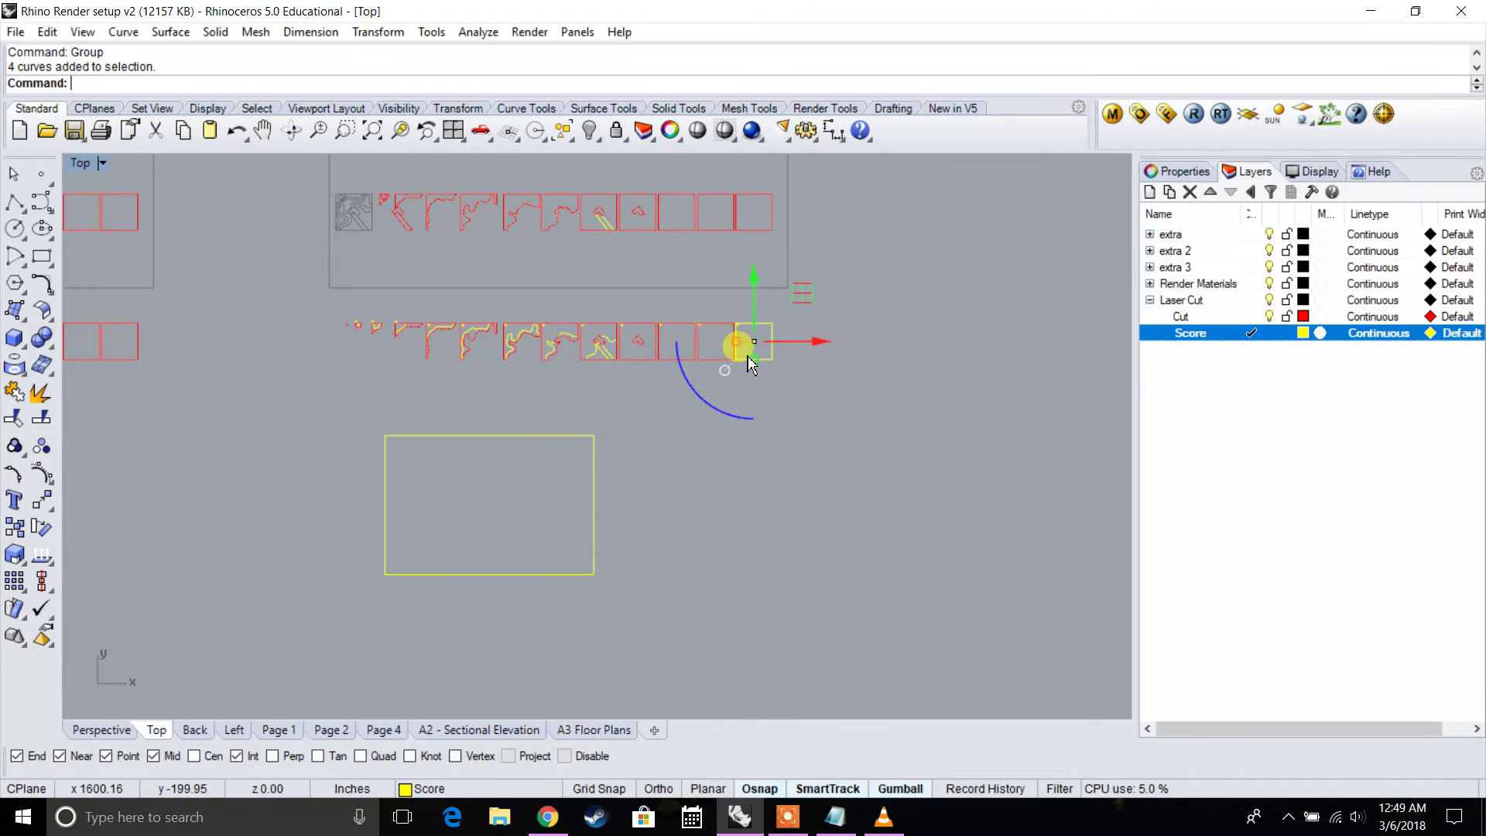
{"action": "scroll", "coordinate": [750, 354], "scroll_direction": "up", "scroll_amount": 8}
{"action": "left_click_drag", "start_coordinate": [767, 281], "coordinate": [732, 511]}
{"action": "right_click_drag", "start_coordinate": [728, 540], "coordinate": [855, 428]}
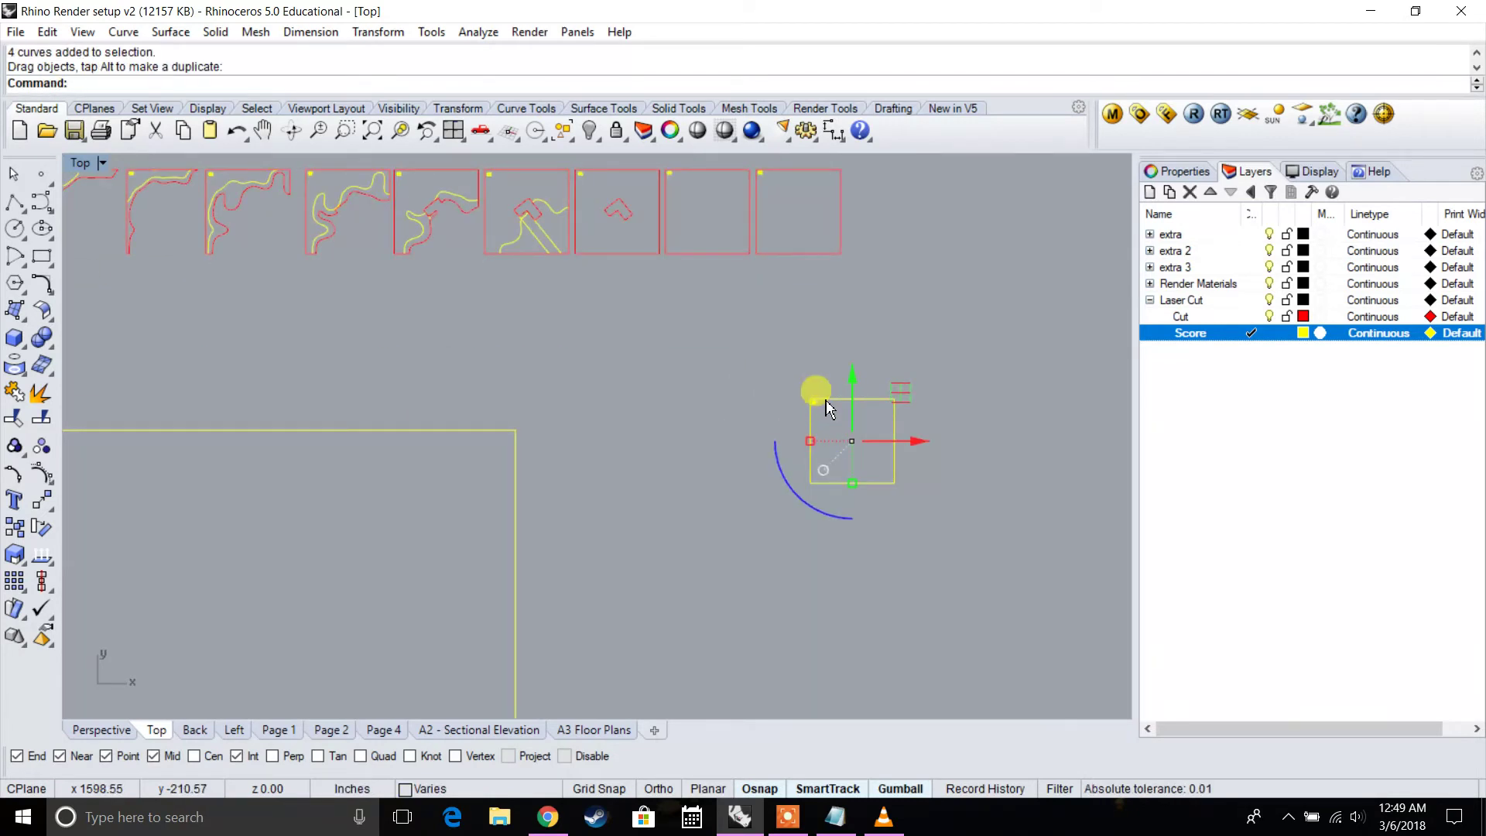
{"action": "left_click_drag", "start_coordinate": [823, 398], "coordinate": [436, 437]}
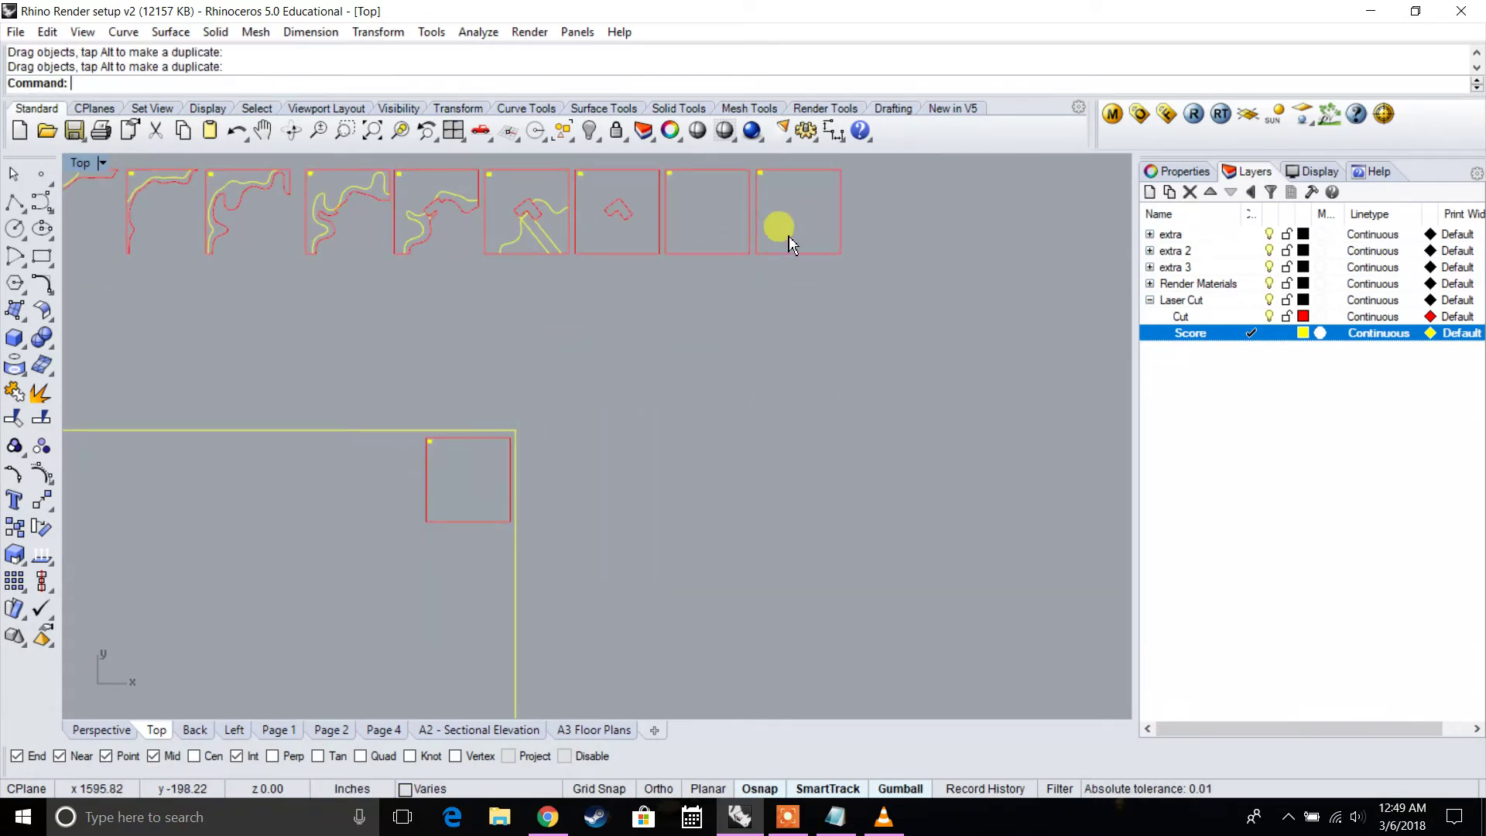
{"action": "left_click_drag", "start_coordinate": [779, 255], "coordinate": [354, 523]}
Place piece 09 in the sheet's upper left corner, piece 08 nested inside its curve, and piece 07 below them
{"action": "right_click_drag", "start_coordinate": [446, 493], "coordinate": [859, 385]}
{"action": "right_click_drag", "start_coordinate": [325, 280], "coordinate": [273, 419]}
{"action": "left_click_drag", "start_coordinate": [497, 230], "coordinate": [411, 507]}
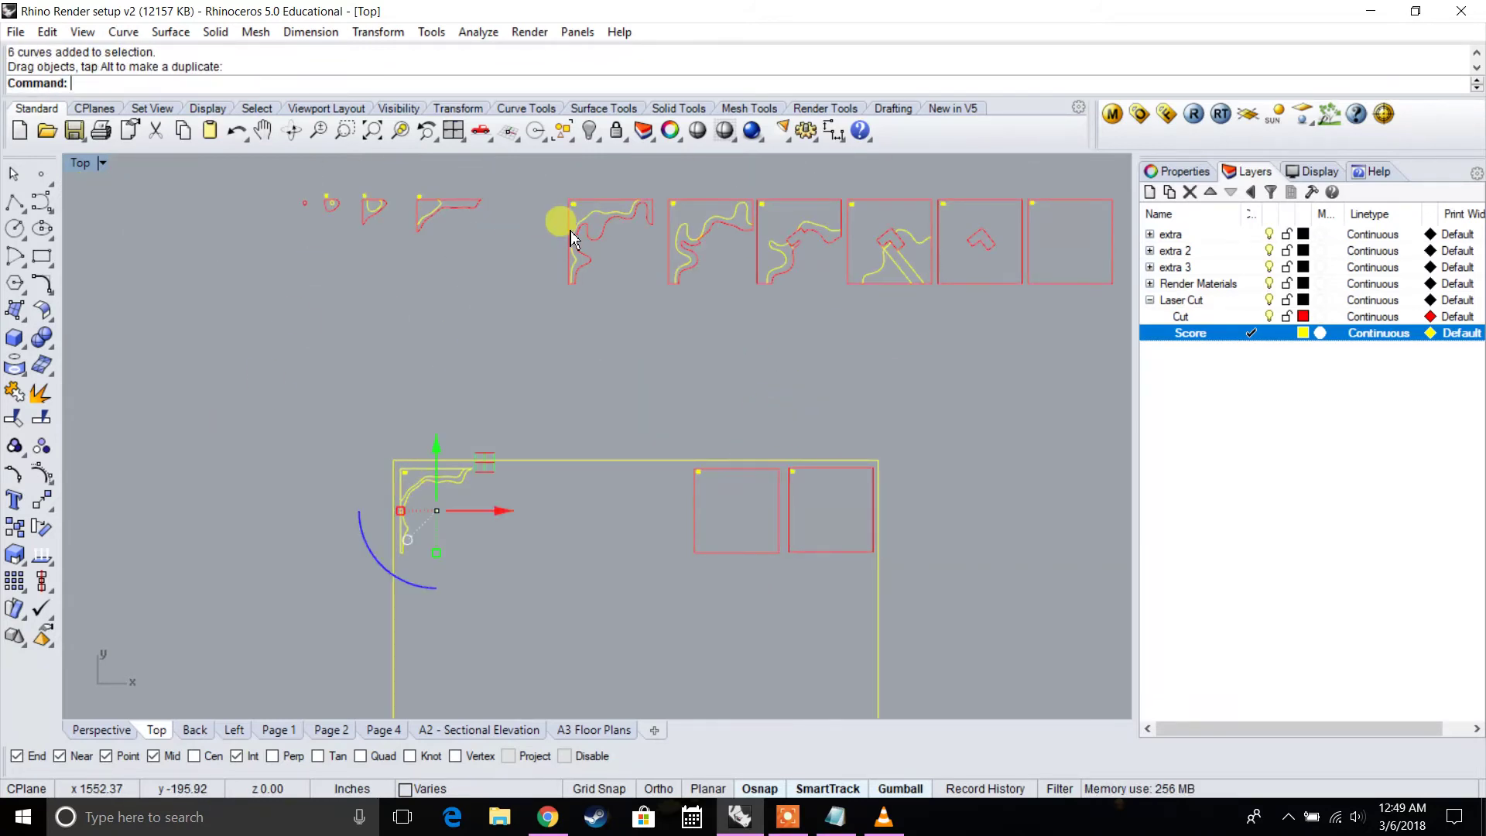
{"action": "left_click_drag", "start_coordinate": [573, 227], "coordinate": [428, 528]}
{"action": "left_click_drag", "start_coordinate": [681, 248], "coordinate": [427, 650]}
{"action": "left_click", "coordinate": [491, 277]}
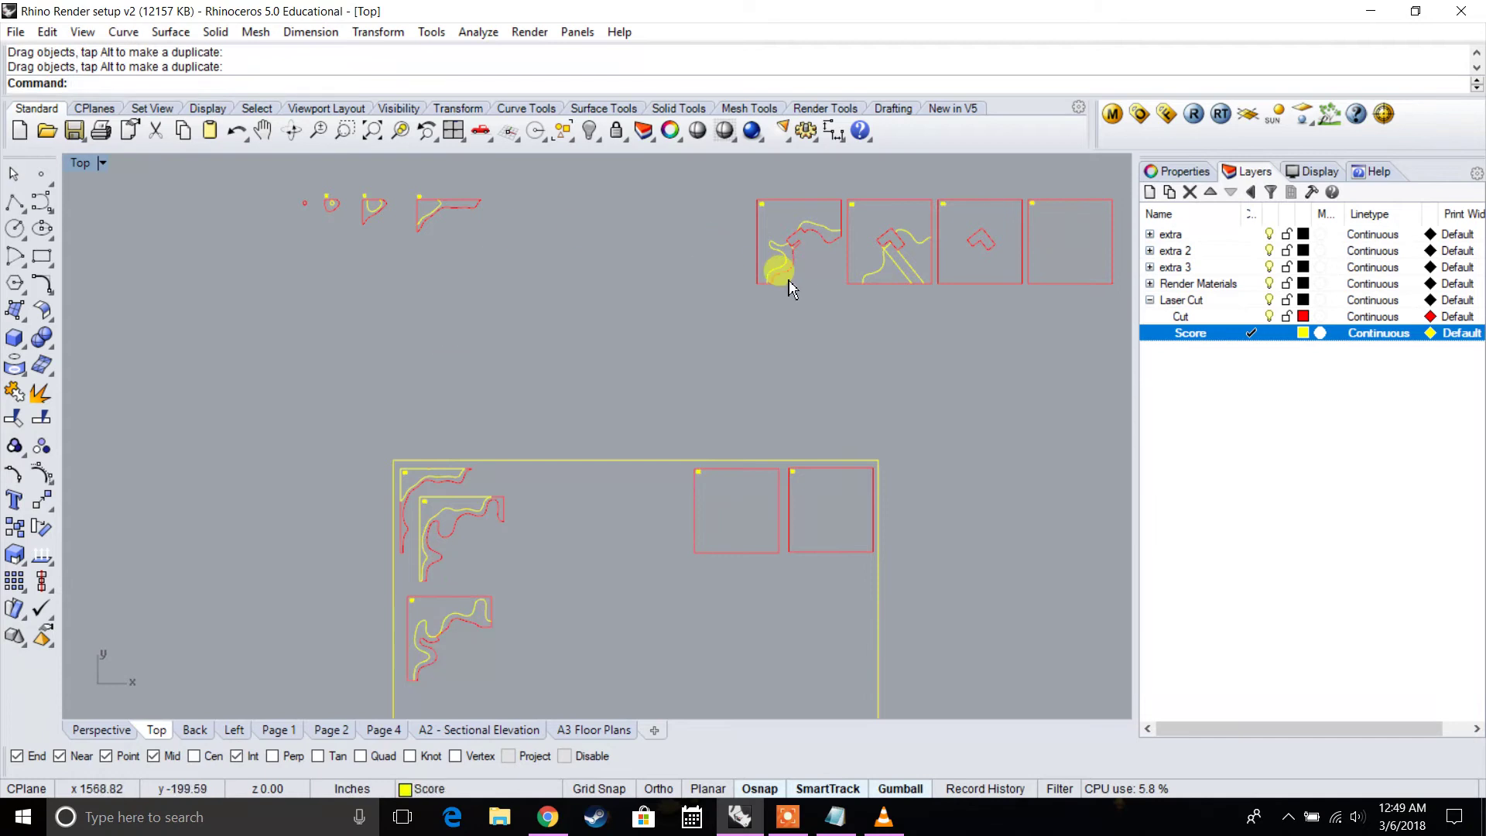
Move pieces 06 and 05 onto the sheet, between the nested contour pieces and the 01 and 02 squares
{"action": "left_click_drag", "start_coordinate": [790, 289], "coordinate": [595, 503]}
{"action": "scroll", "coordinate": [578, 548], "scroll_direction": "up", "scroll_amount": 6}
{"action": "left_click_drag", "start_coordinate": [591, 592], "coordinate": [519, 579]}
{"action": "scroll", "coordinate": [519, 579], "scroll_direction": "down", "scroll_amount": 5}
{"action": "left_click_drag", "start_coordinate": [783, 328], "coordinate": [584, 556]}
{"action": "left_click", "coordinate": [788, 817]}
{"action": "left_click", "coordinate": [170, 343]}
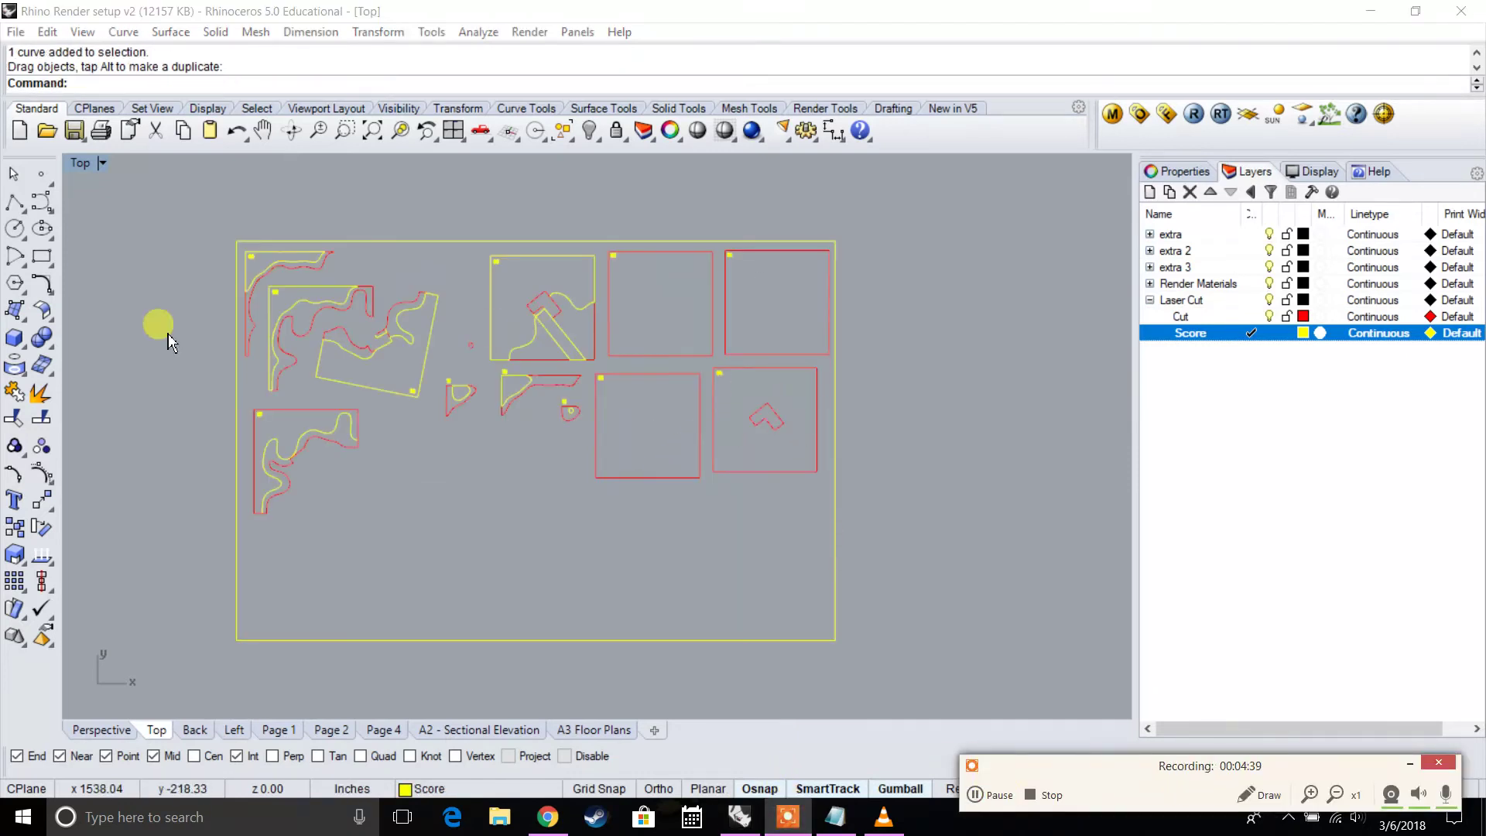
Examine how the numbered pieces are nested on the sheet, especially the rotated piece 06 beside piece 08
{"action": "scroll", "coordinate": [300, 329], "scroll_direction": "up", "scroll_amount": 2}
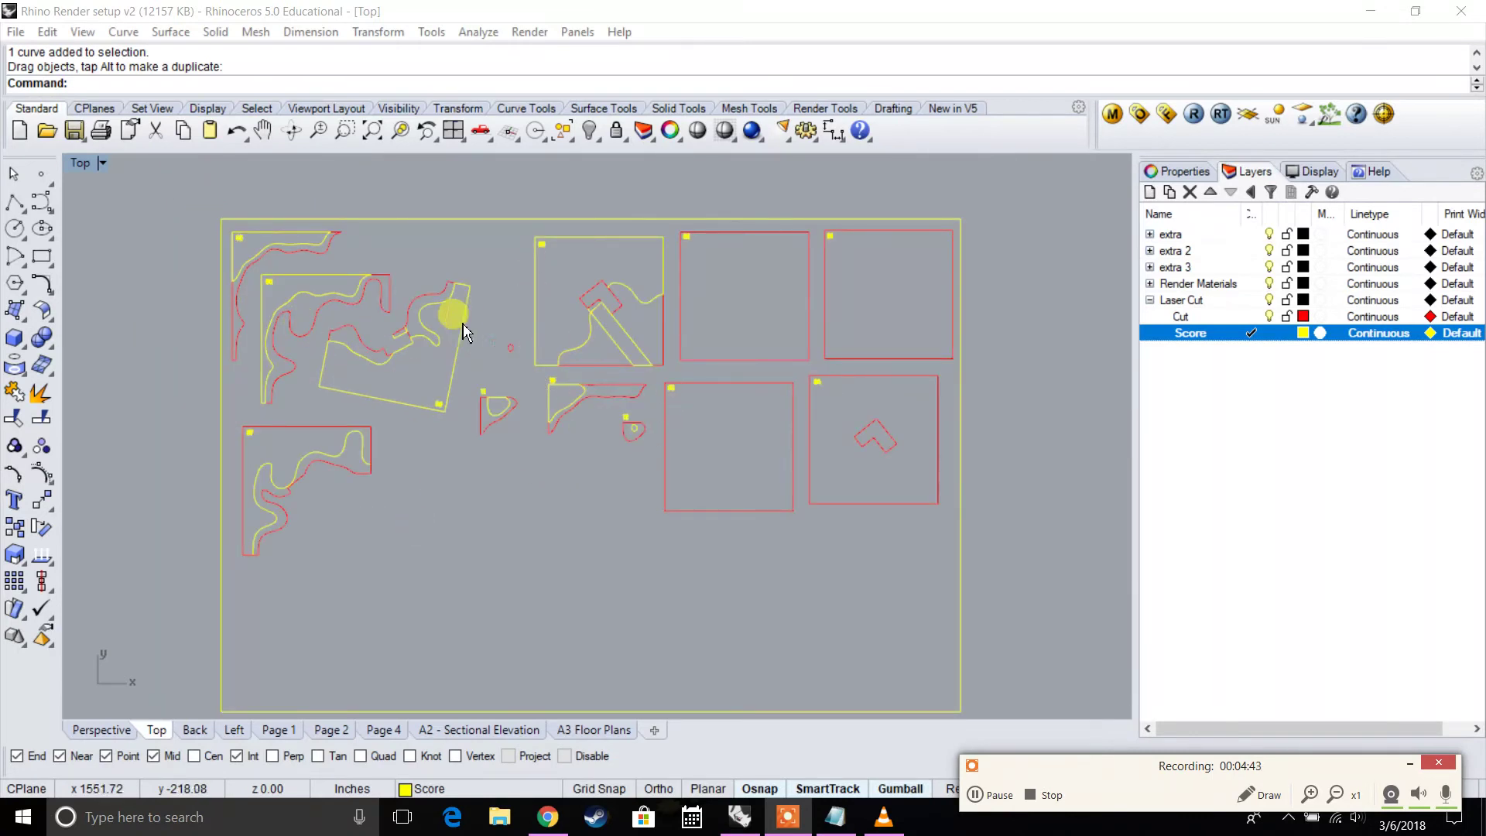
{"action": "scroll", "coordinate": [412, 355], "scroll_direction": "up", "scroll_amount": 3}
{"action": "scroll", "coordinate": [322, 376], "scroll_direction": "down", "scroll_amount": 2}
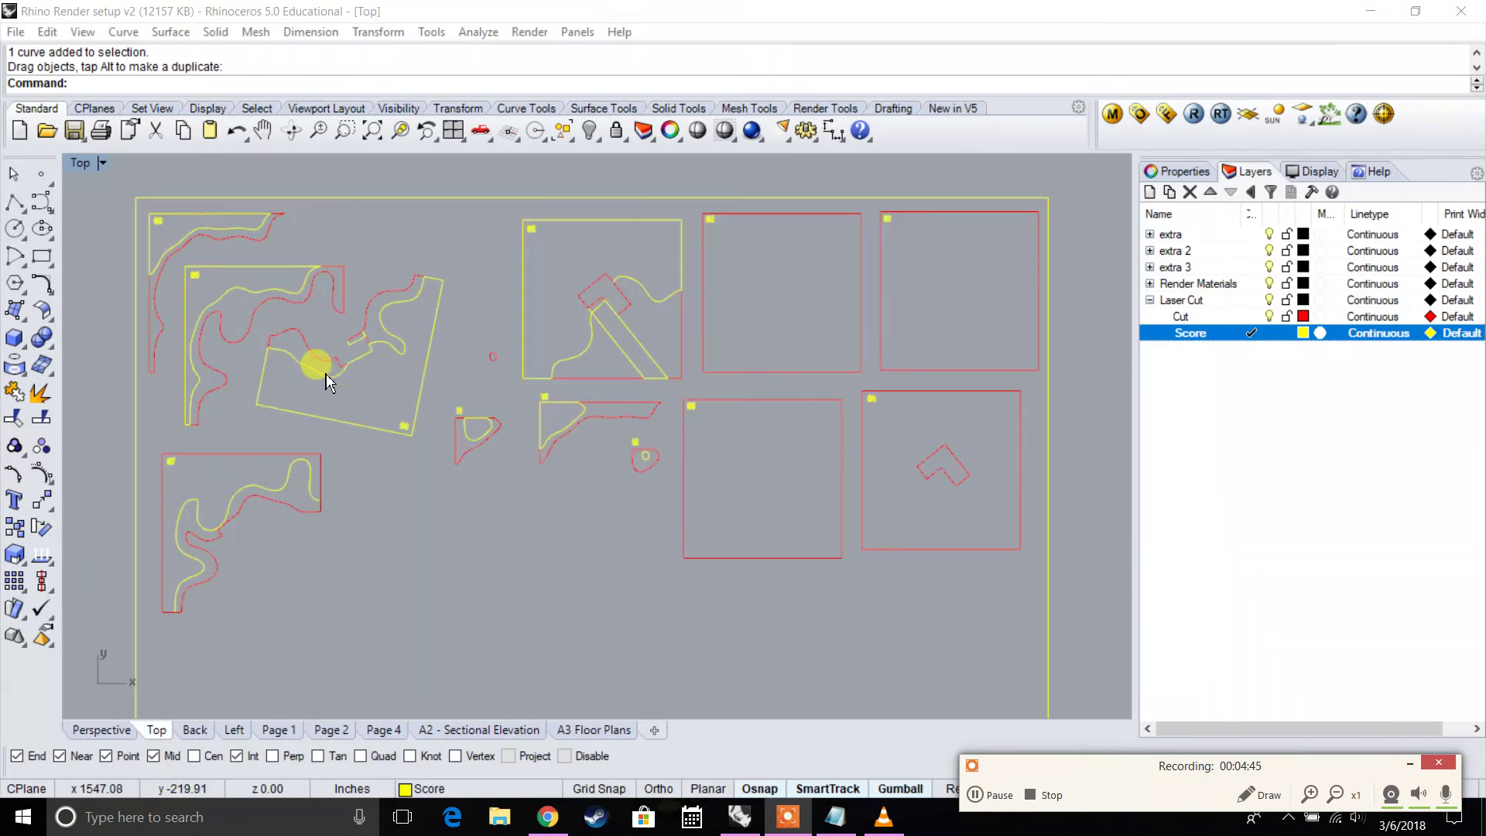
{"action": "left_click", "coordinate": [325, 380]}
{"action": "scroll", "coordinate": [294, 373], "scroll_direction": "up", "scroll_amount": 6}
{"action": "left_click", "coordinate": [250, 309]}
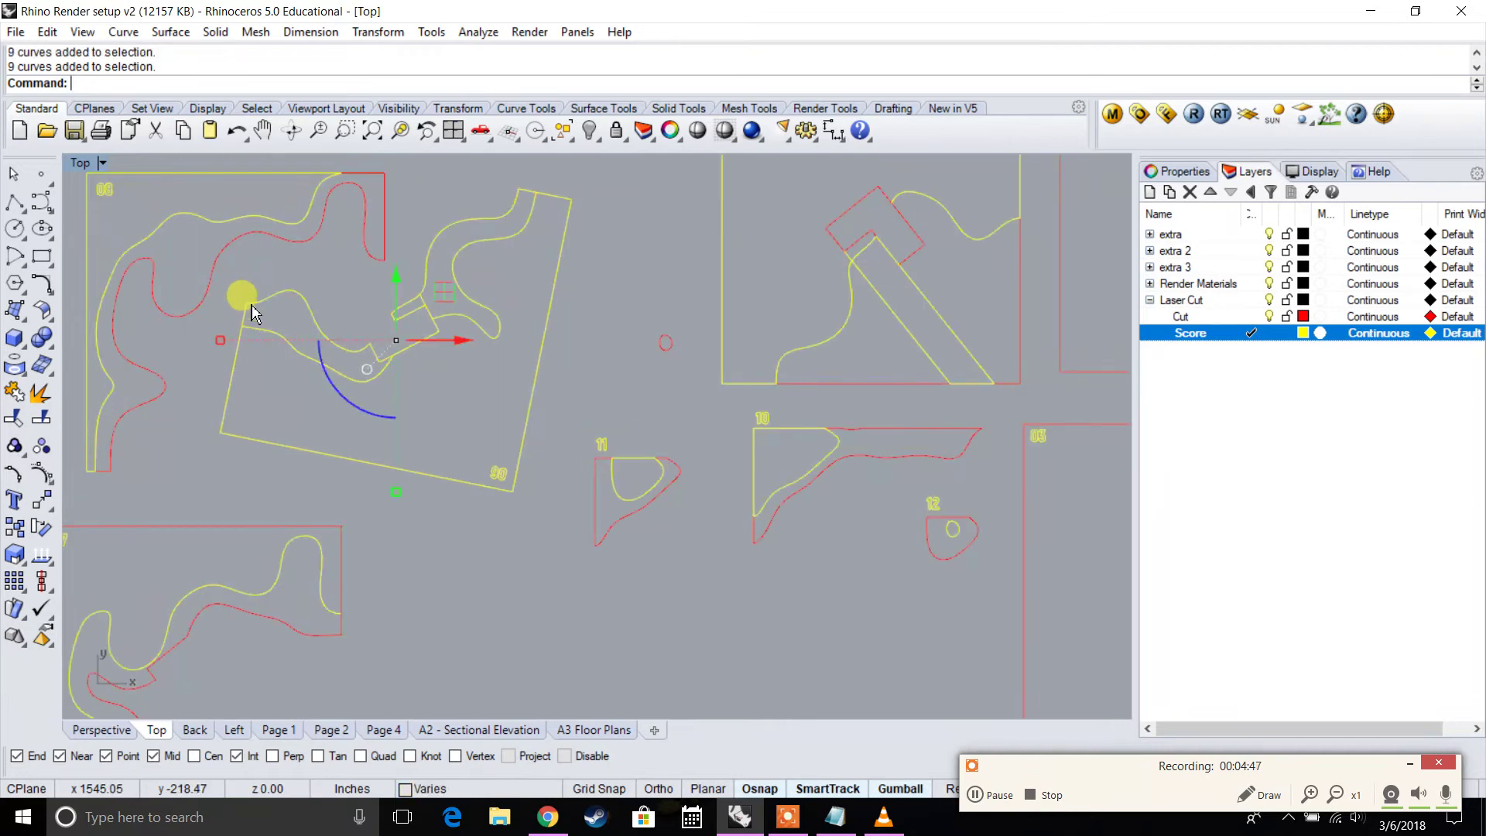
{"action": "left_click", "coordinate": [287, 361]}
{"action": "scroll", "coordinate": [544, 341], "scroll_direction": "down", "scroll_amount": 8}
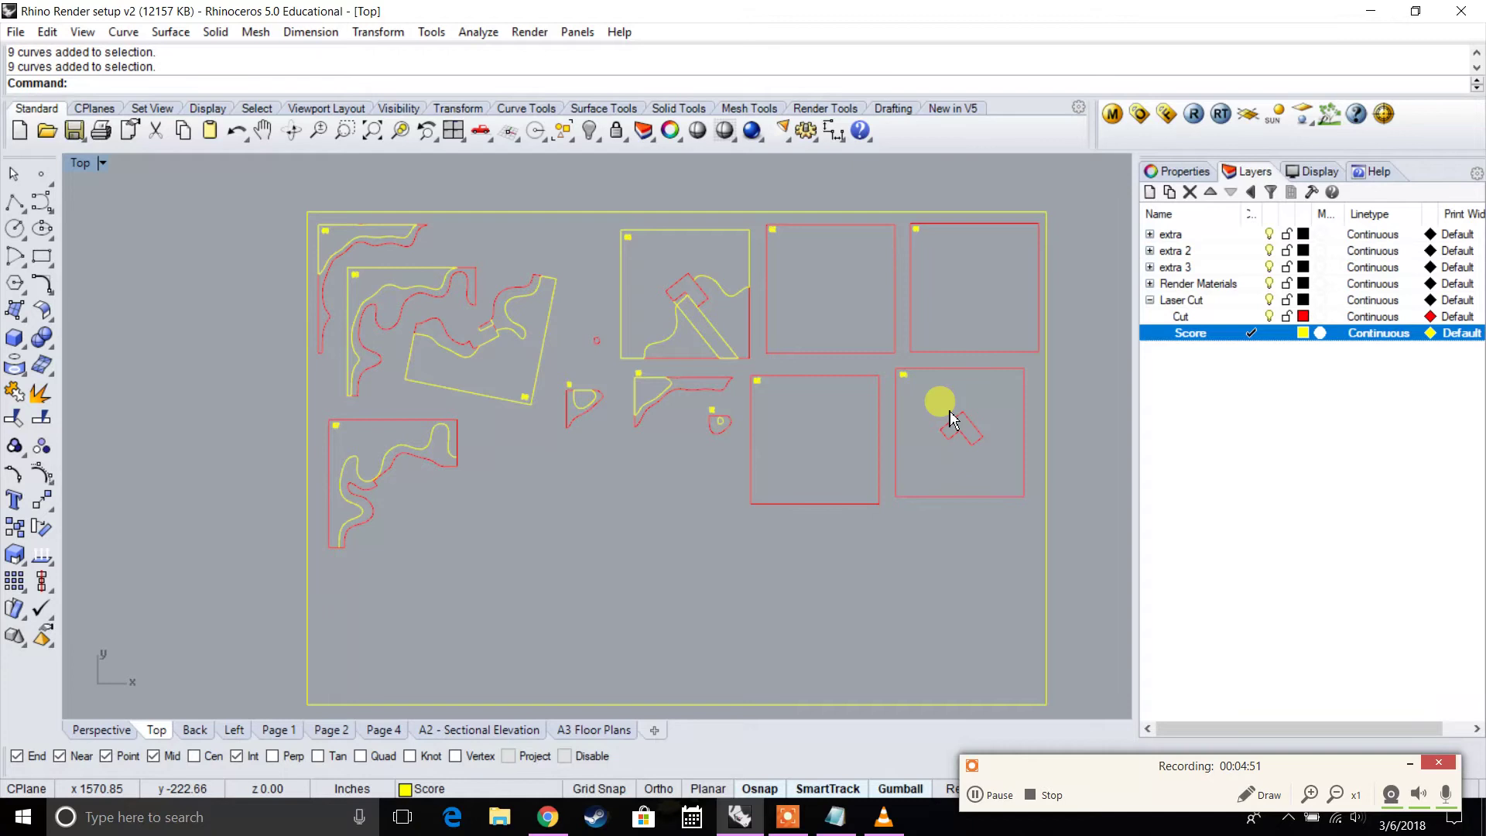
{"action": "scroll", "coordinate": [387, 407], "scroll_direction": "down", "scroll_amount": 4}
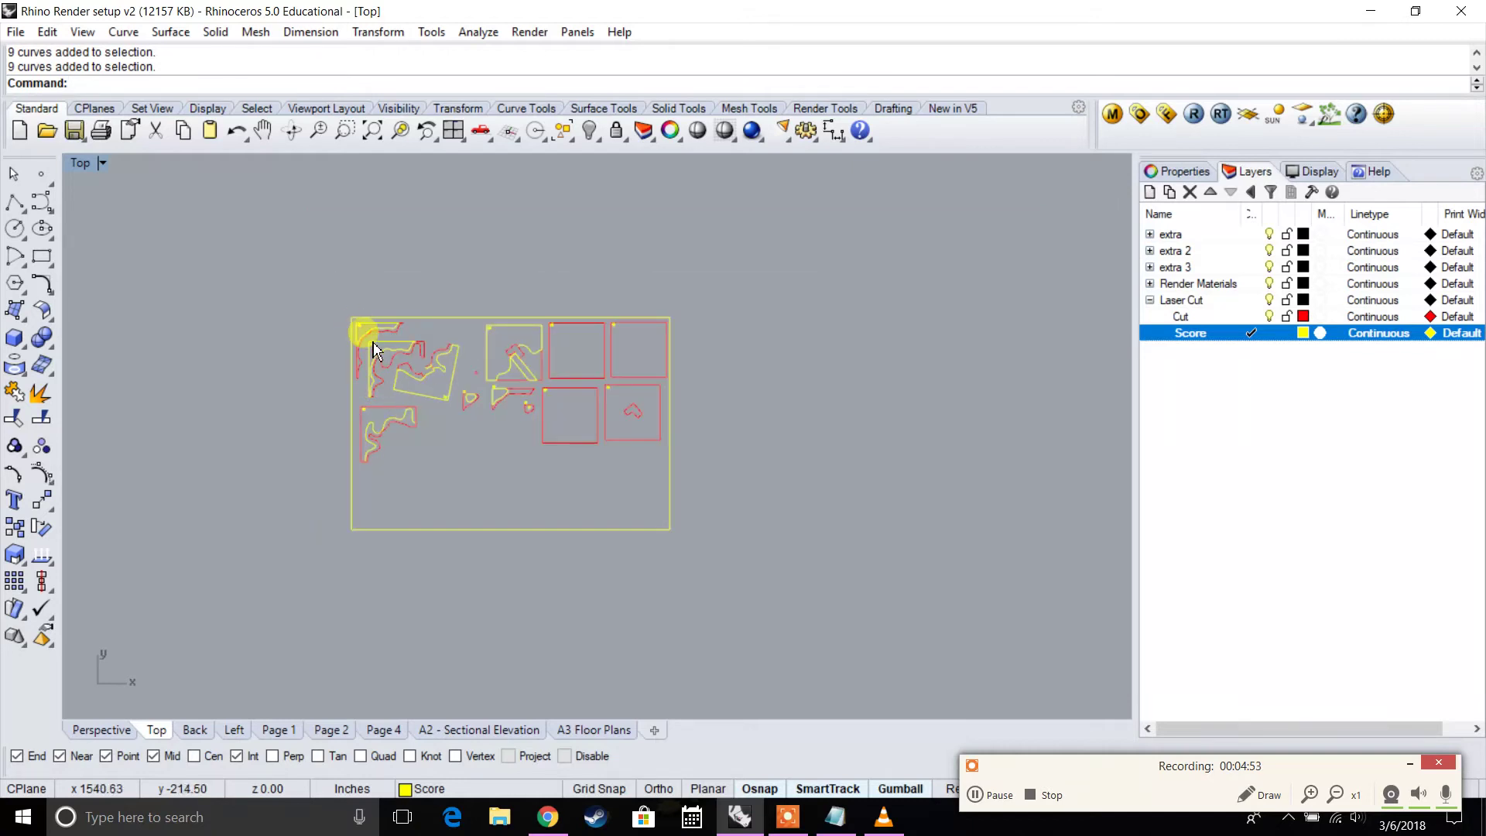
Select the sheet with all its pieces and export them to the Desktop, naming the file "laser cut file Tiny House"
{"action": "left_click_drag", "start_coordinate": [503, 449], "coordinate": [211, 225]}
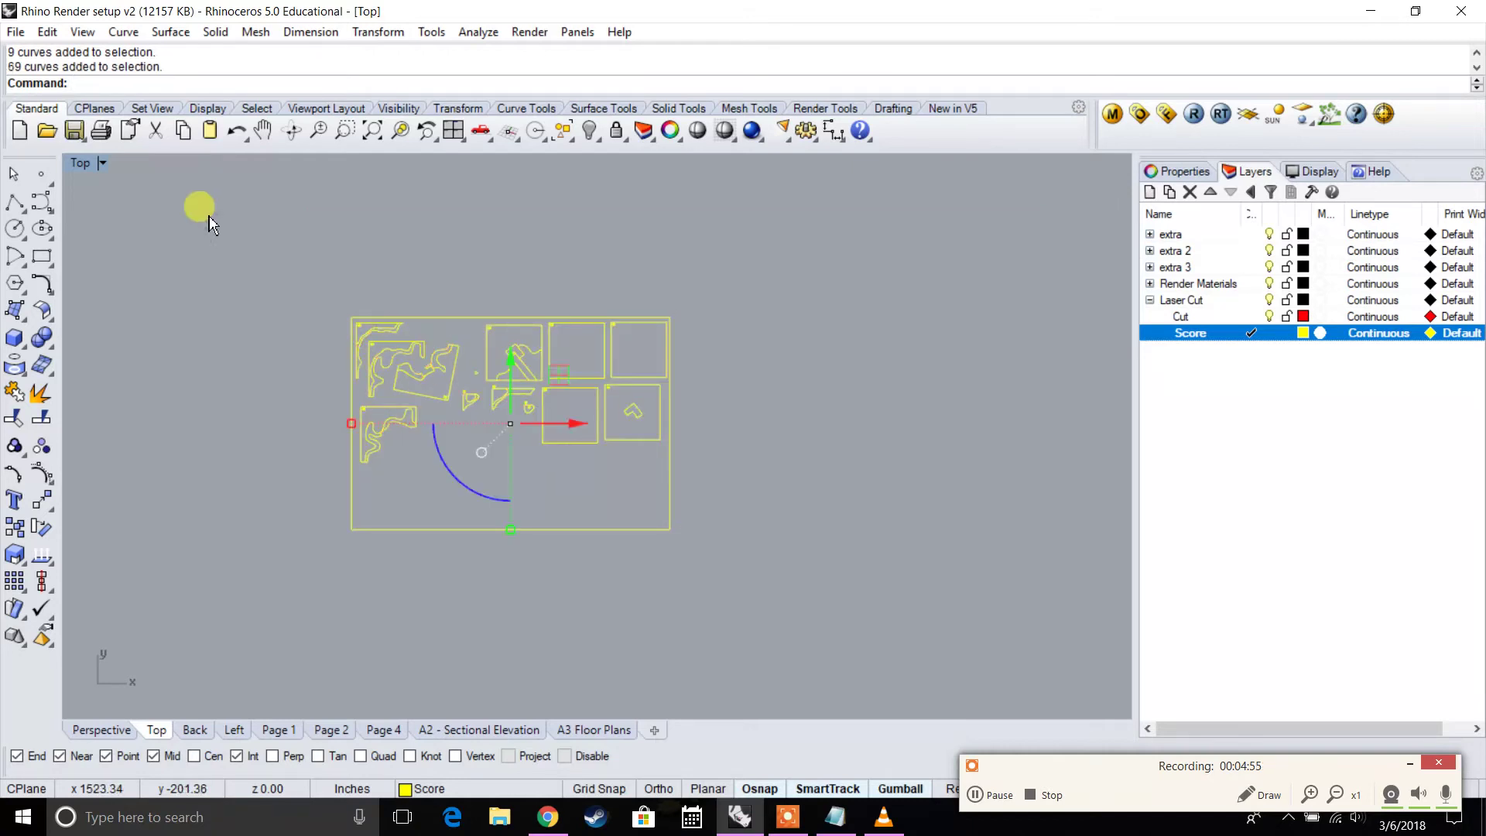
{"action": "type", "text": "ort"}
{"action": "key", "text": "Return"}
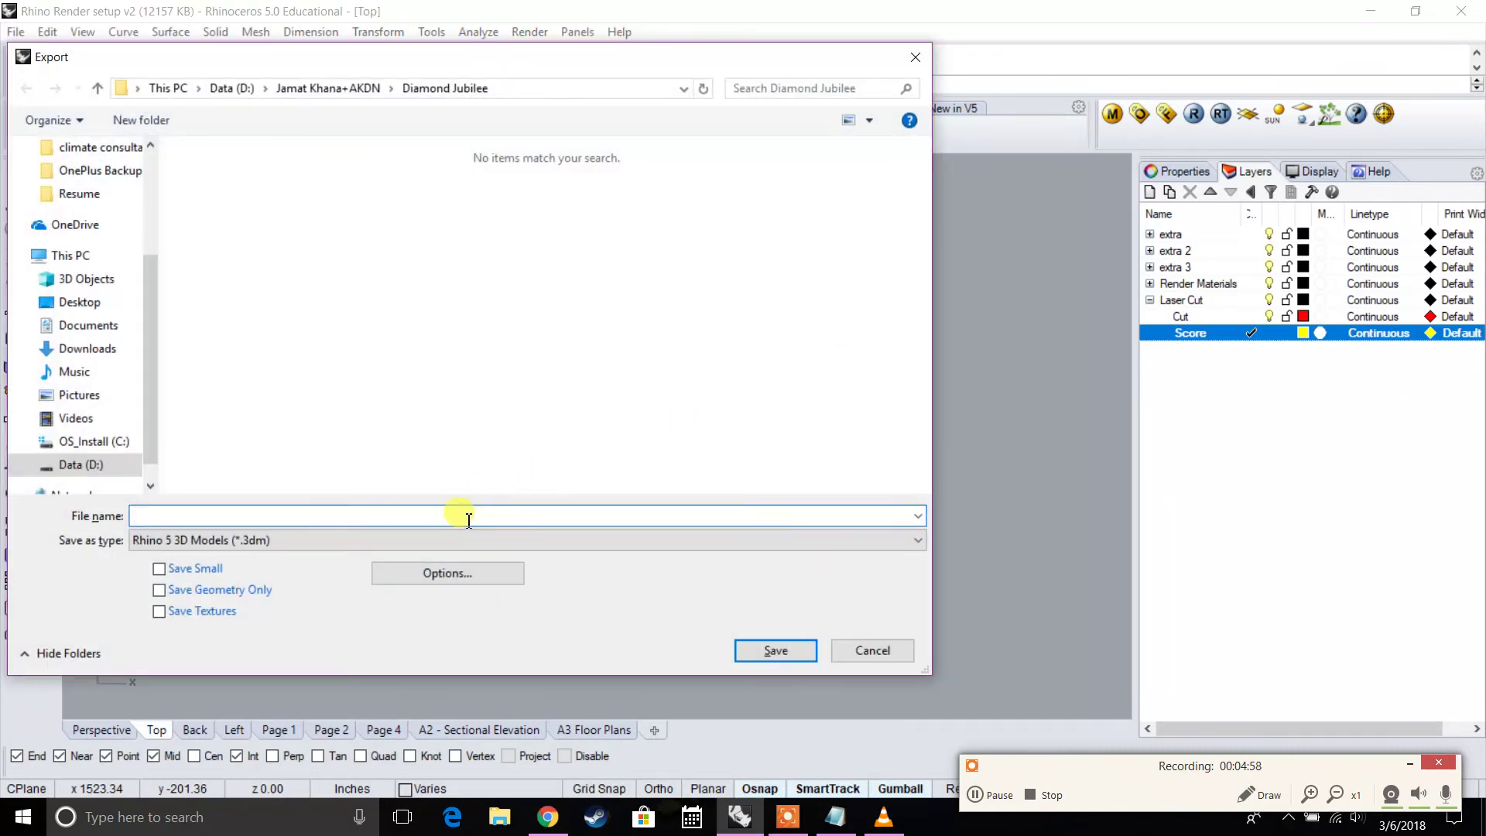
{"action": "left_click", "coordinate": [73, 302]}
{"action": "left_click", "coordinate": [356, 516]}
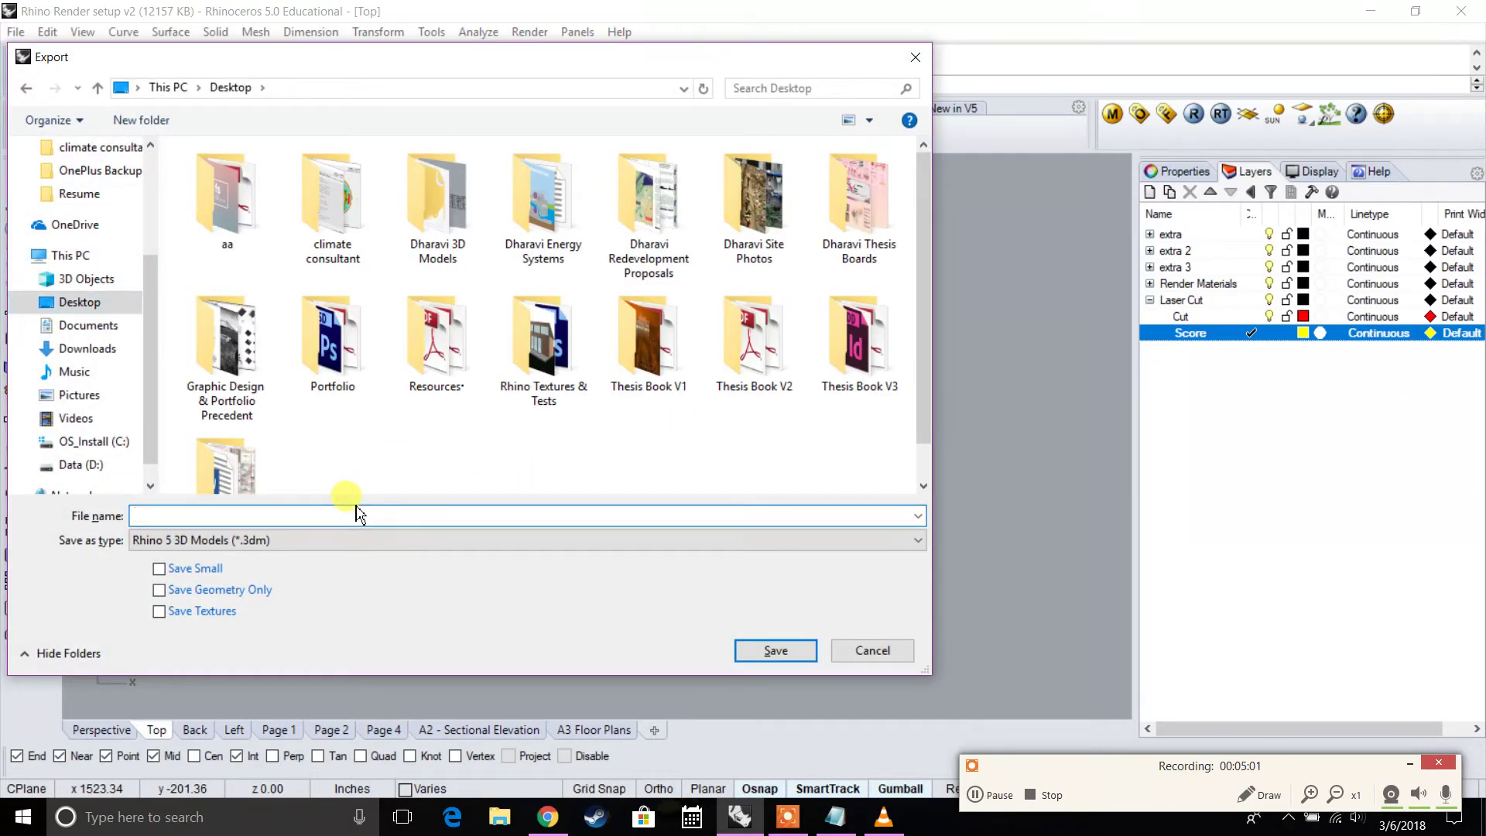
{"action": "type", "text": "lasre"}
{"action": "key", "text": "BackSpace"}
{"action": "key", "text": "BackSpace"}
{"action": "type", "text": "er cut file"}
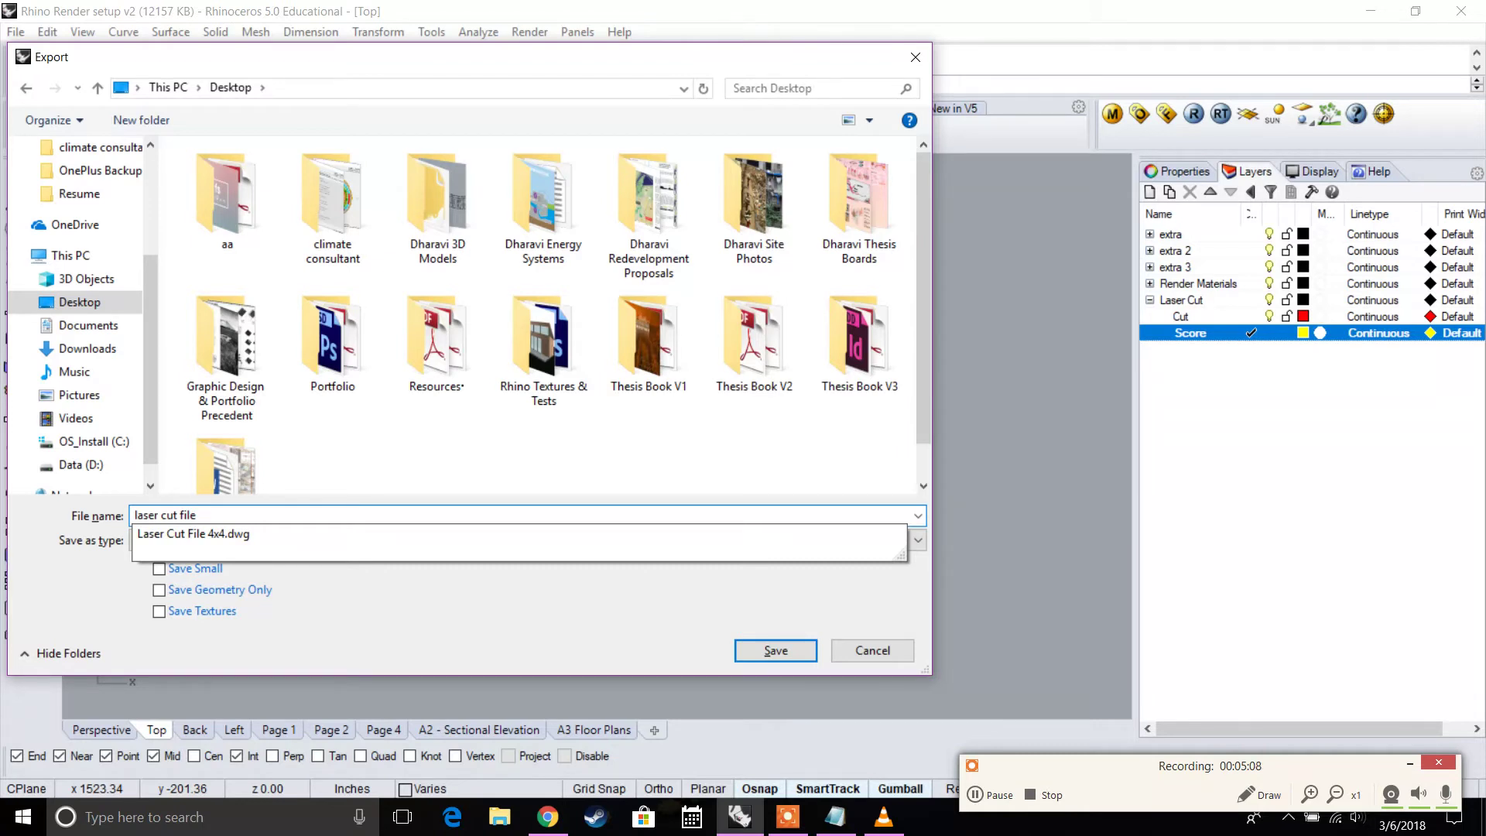
{"action": "type", "text": " Tiny House"}
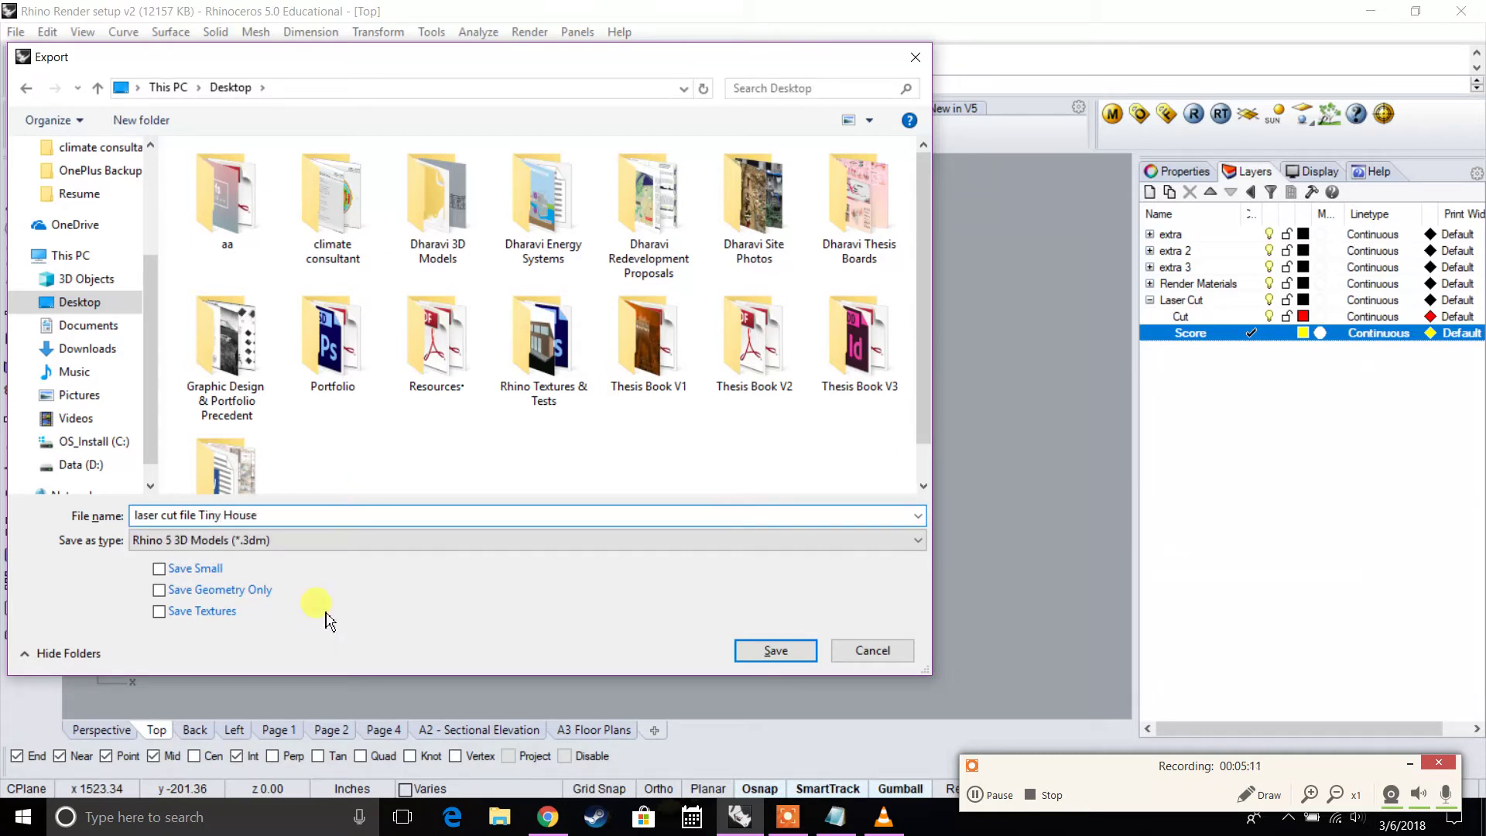
Save the export as an AutoCAD Drawing (*.dwg) using the Default export scheme, and deselect the pieces
{"action": "left_click", "coordinate": [328, 540]}
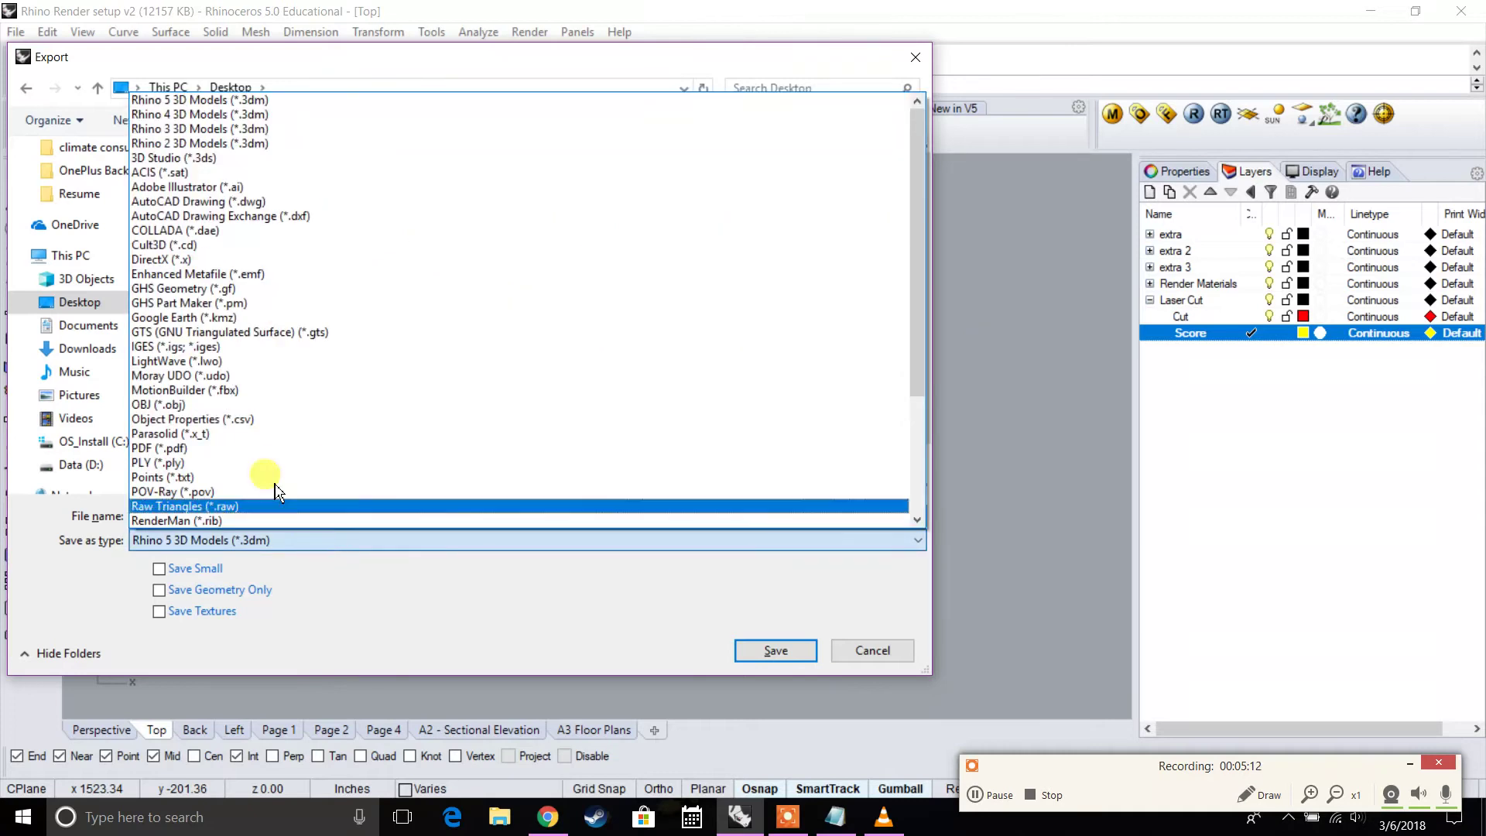
{"action": "left_click", "coordinate": [224, 201]}
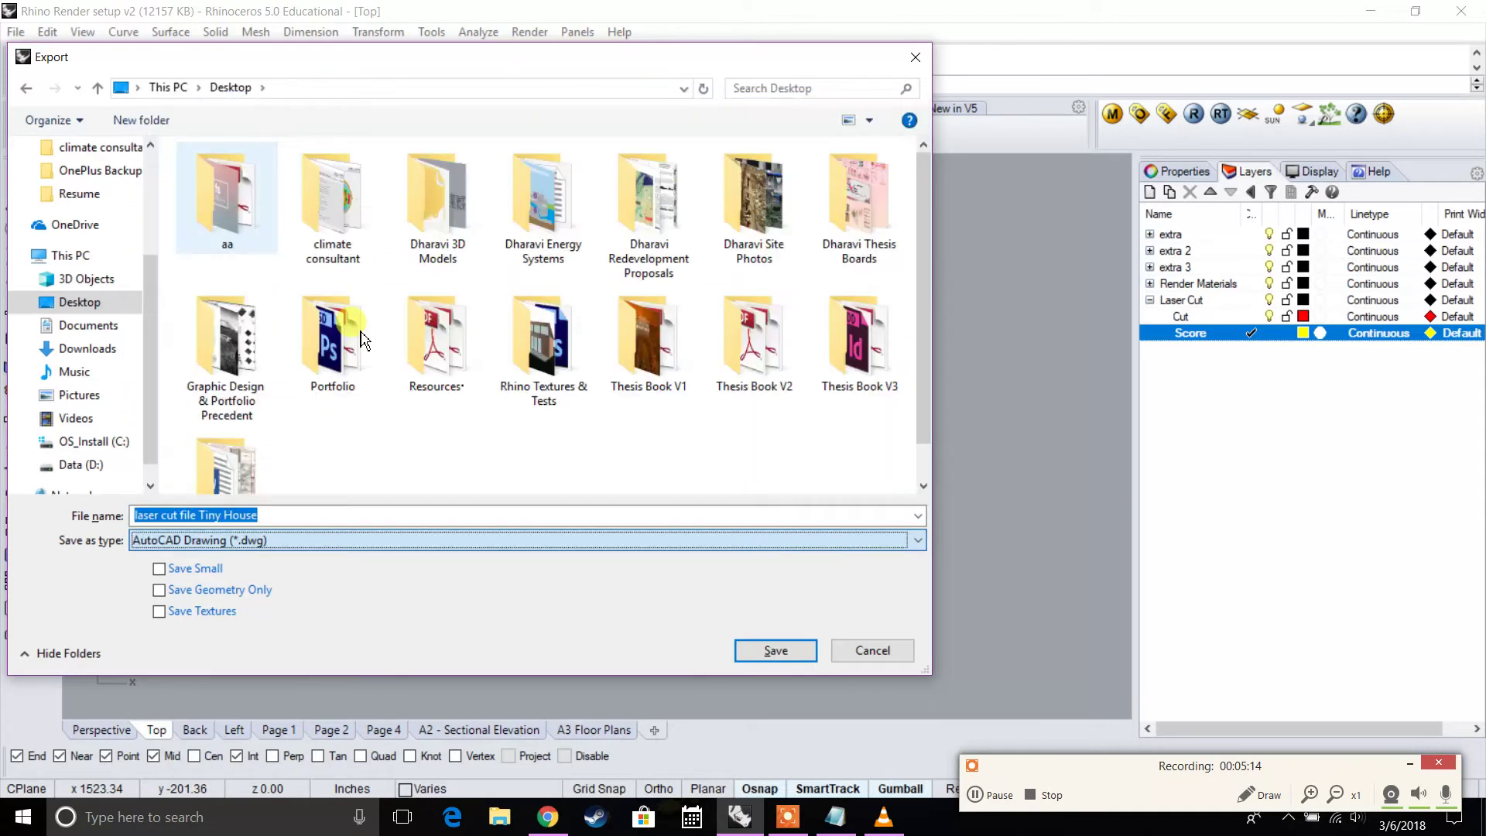
{"action": "left_click", "coordinate": [791, 655]}
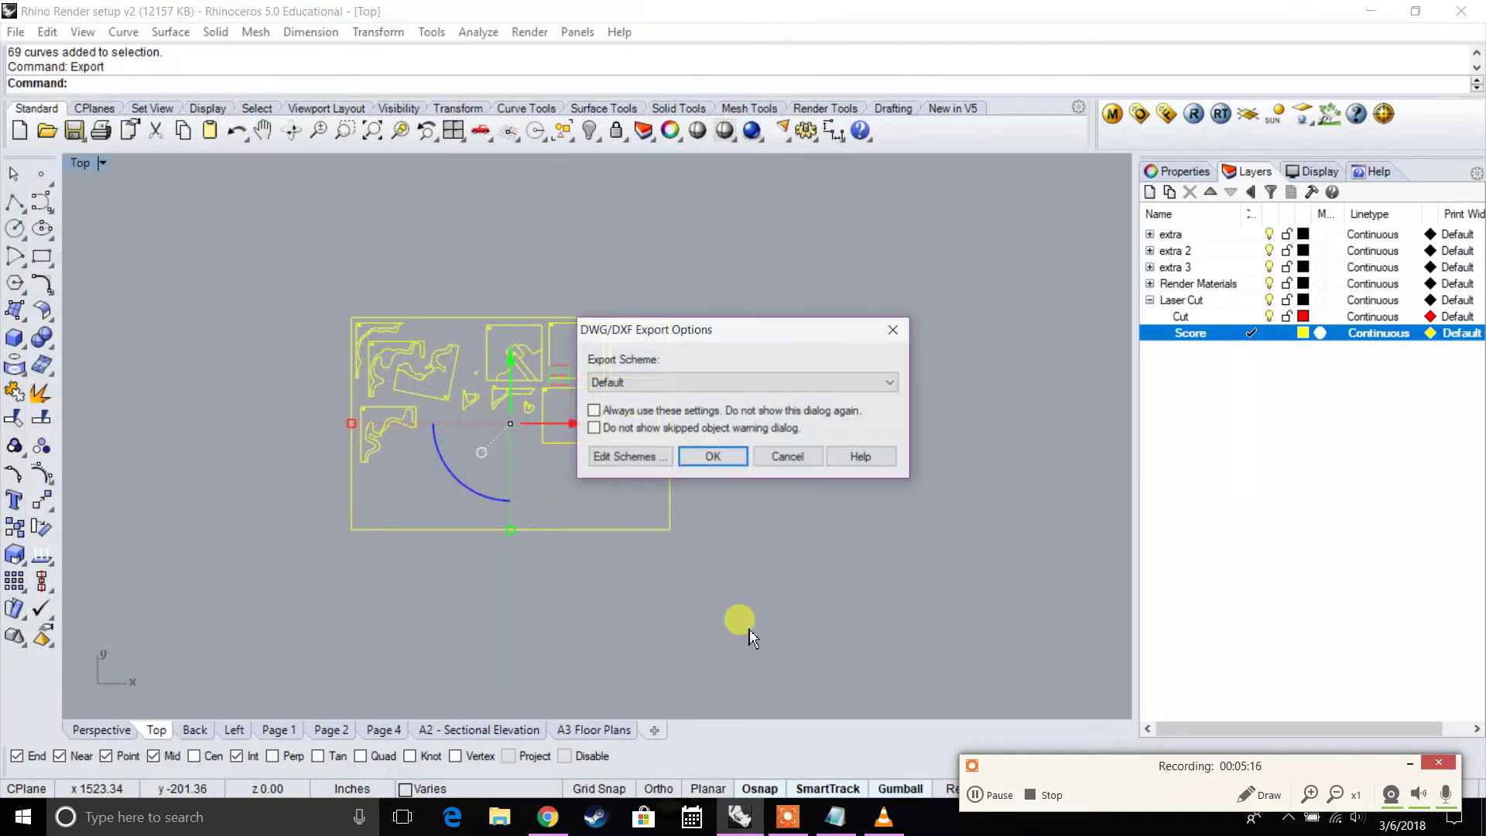
{"action": "left_click", "coordinate": [627, 382]}
{"action": "left_click", "coordinate": [636, 396]}
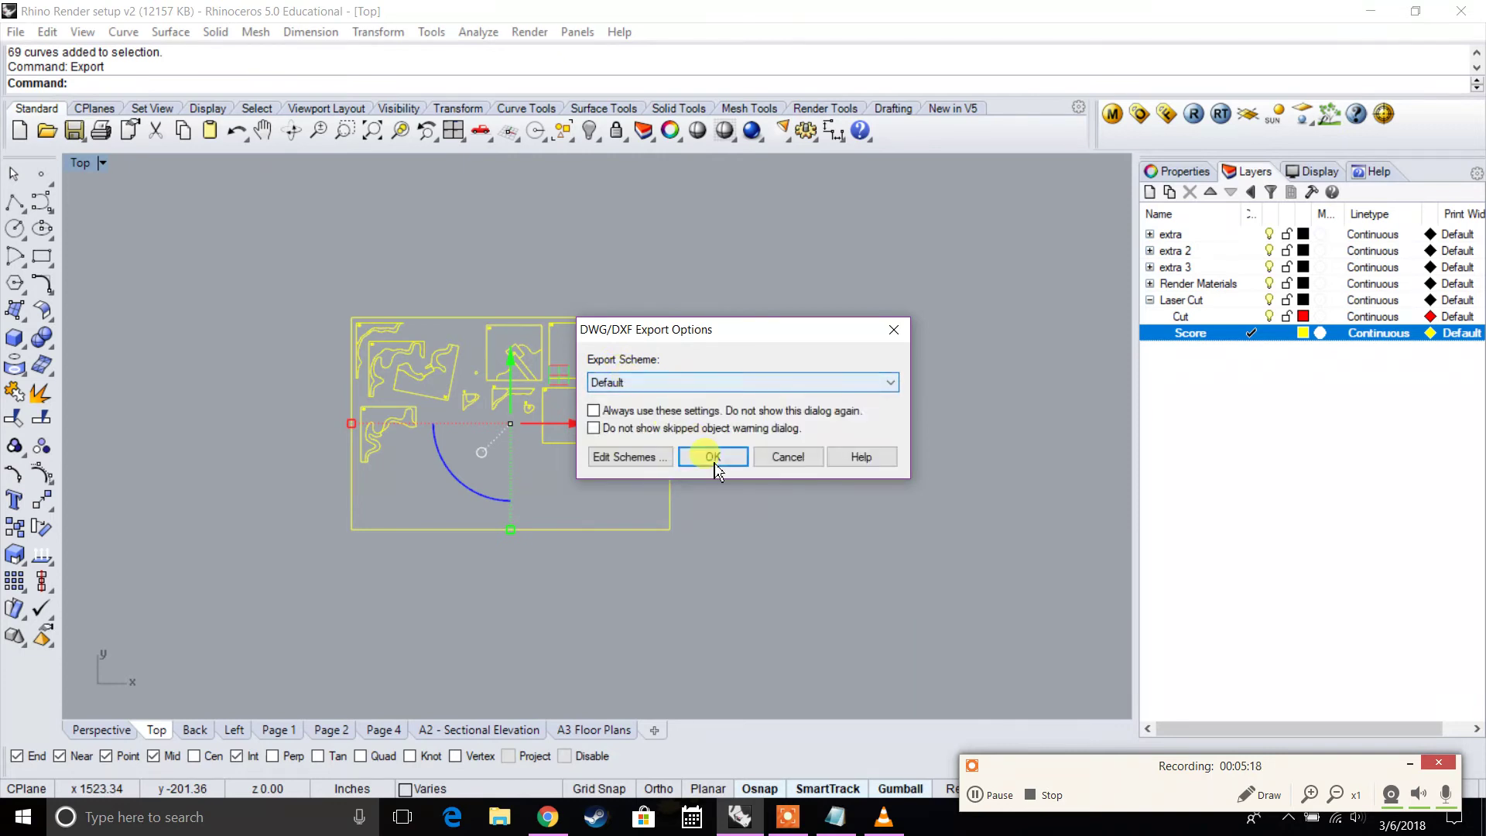
{"action": "left_click", "coordinate": [714, 459]}
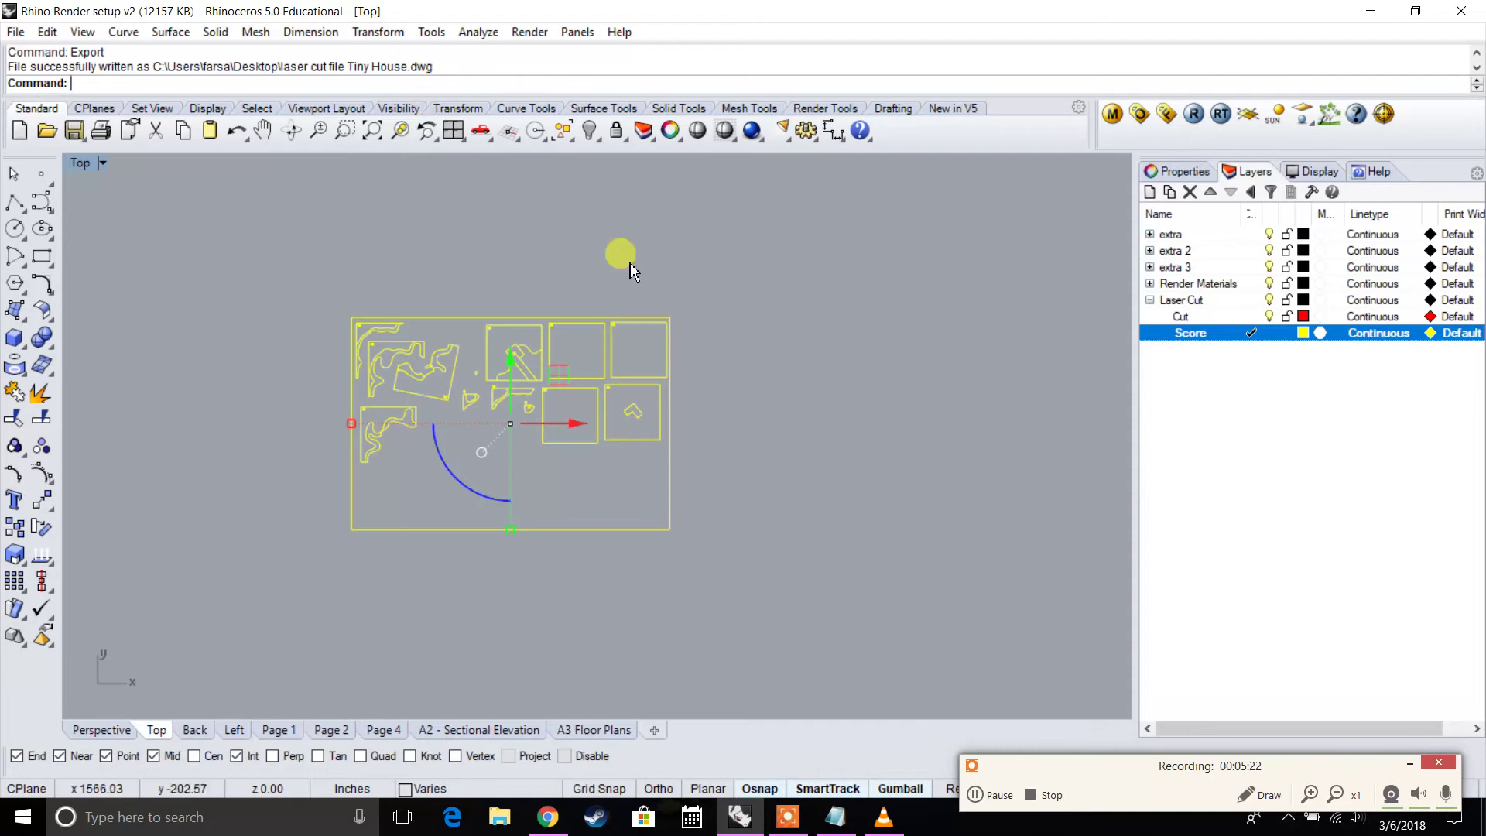
{"action": "left_click", "coordinate": [717, 426]}
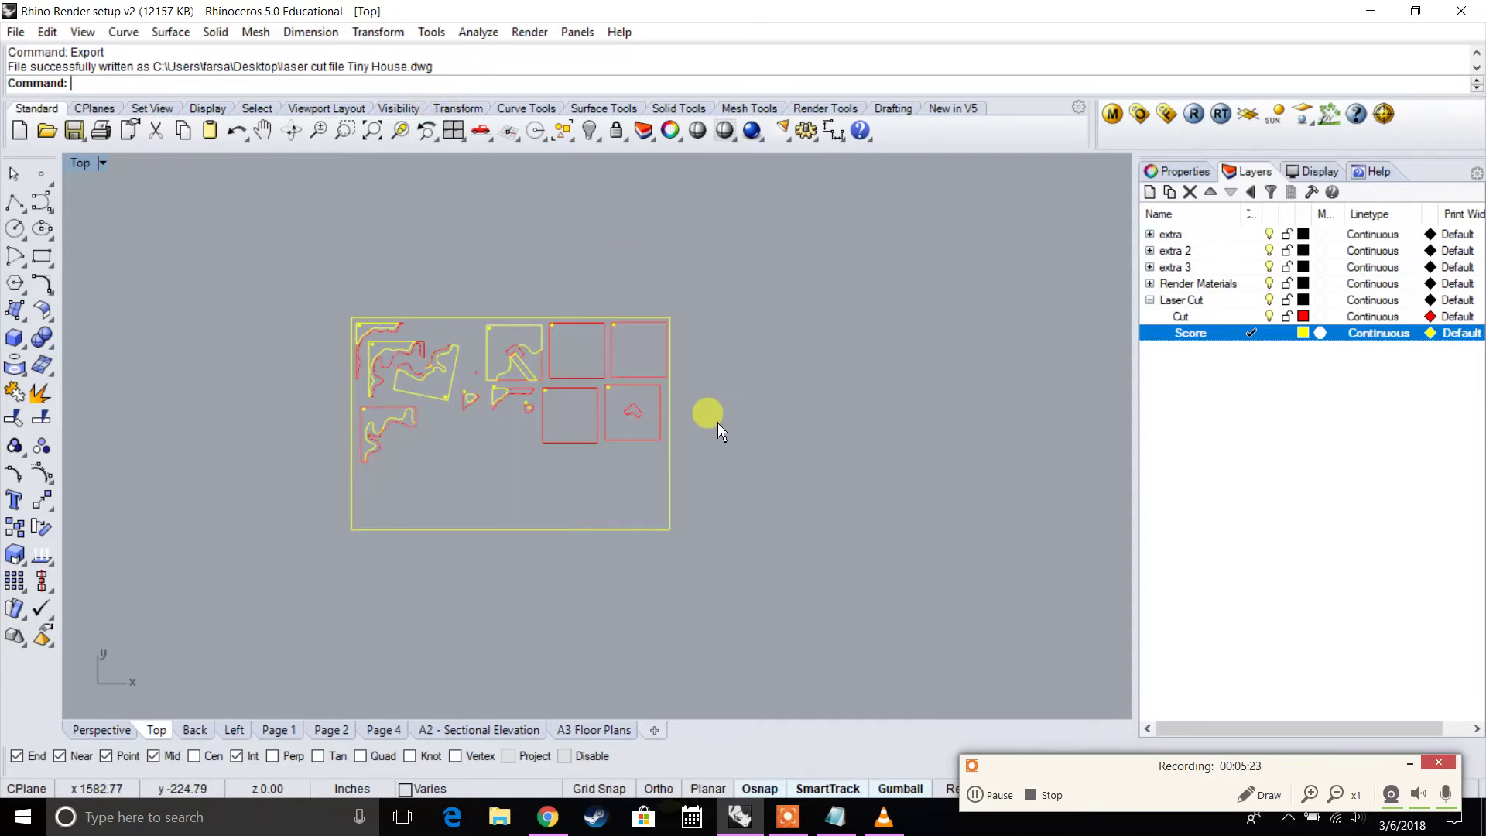
{"action": "left_click", "coordinate": [998, 799]}
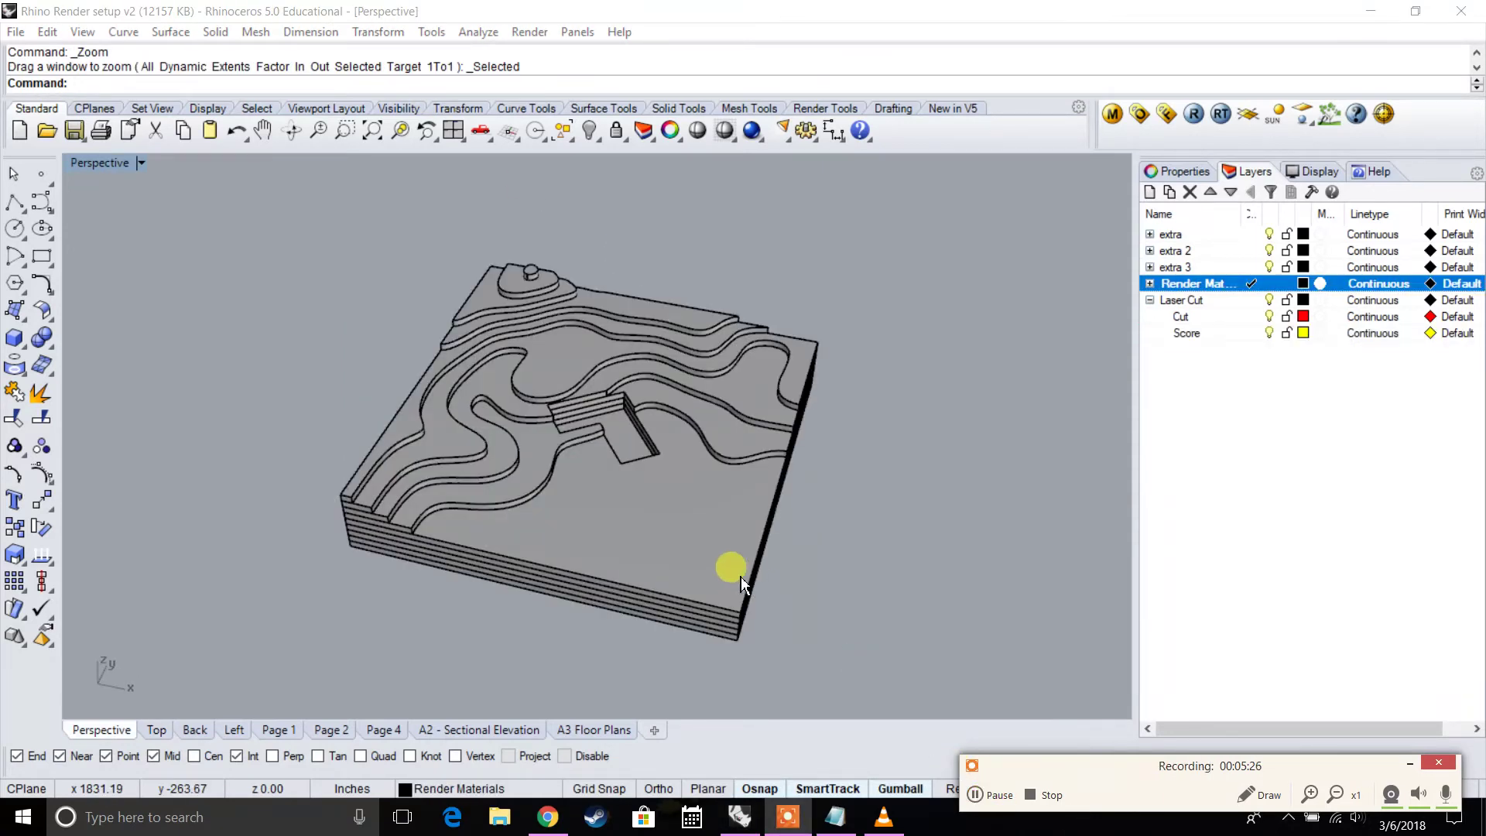
Examine the 3D contour model's L-shaped recess and the row of flat cut pieces in the perspective view
{"action": "right_click_drag", "start_coordinate": [730, 571], "coordinate": [608, 445]}
{"action": "scroll", "coordinate": [631, 494], "scroll_direction": "up", "scroll_amount": 7}
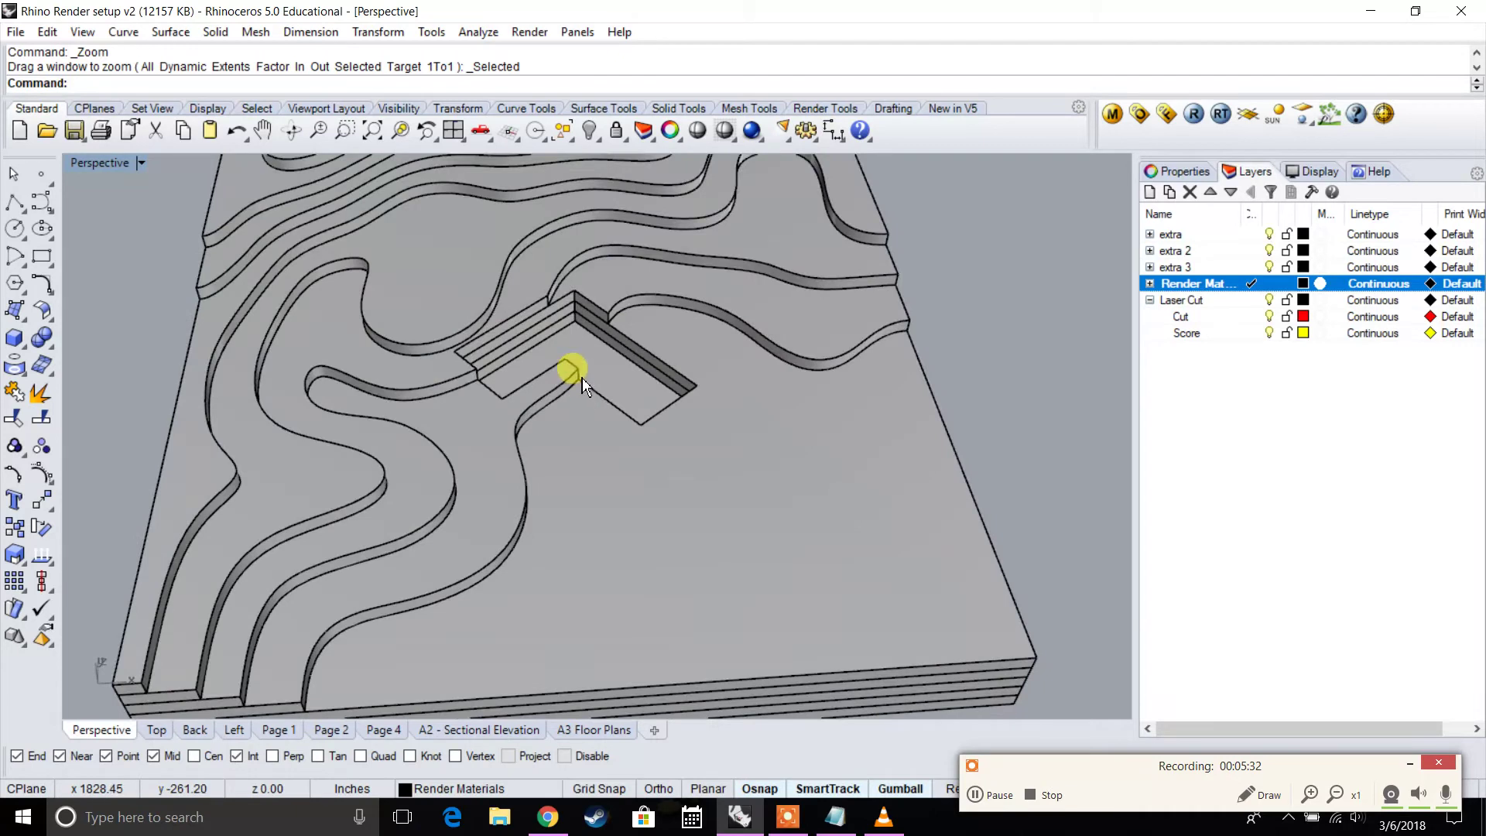
{"action": "scroll", "coordinate": [743, 498], "scroll_direction": "down", "scroll_amount": 8}
{"action": "scroll", "coordinate": [630, 449], "scroll_direction": "down", "scroll_amount": 18}
{"action": "right_click_drag", "start_coordinate": [581, 318], "coordinate": [587, 516], "text": "shift"}
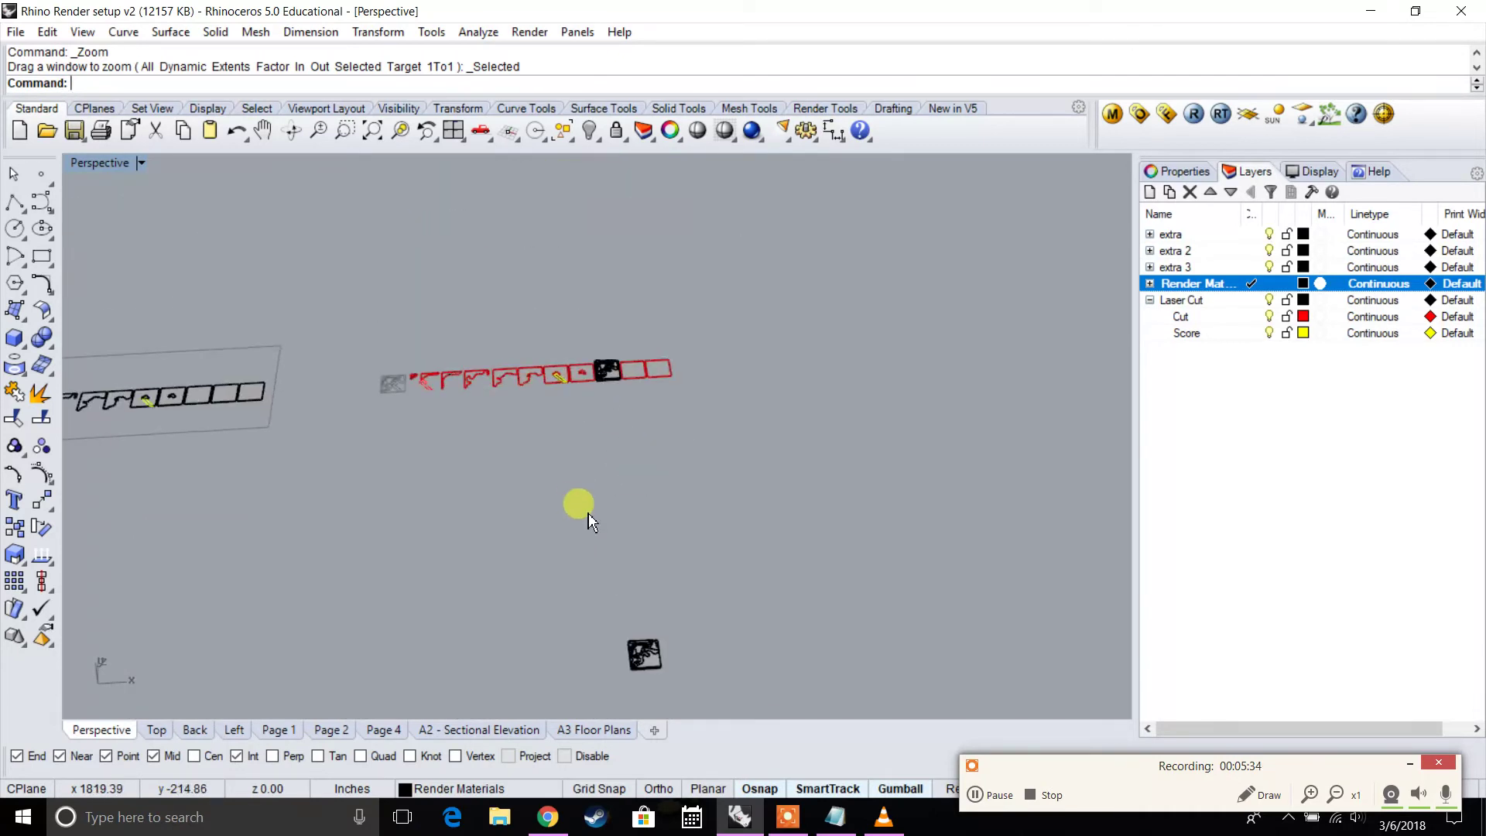
{"action": "scroll", "coordinate": [587, 359], "scroll_direction": "up", "scroll_amount": 8}
{"action": "scroll", "coordinate": [508, 351], "scroll_direction": "up", "scroll_amount": 1}
{"action": "scroll", "coordinate": [514, 359], "scroll_direction": "down", "scroll_amount": 6}
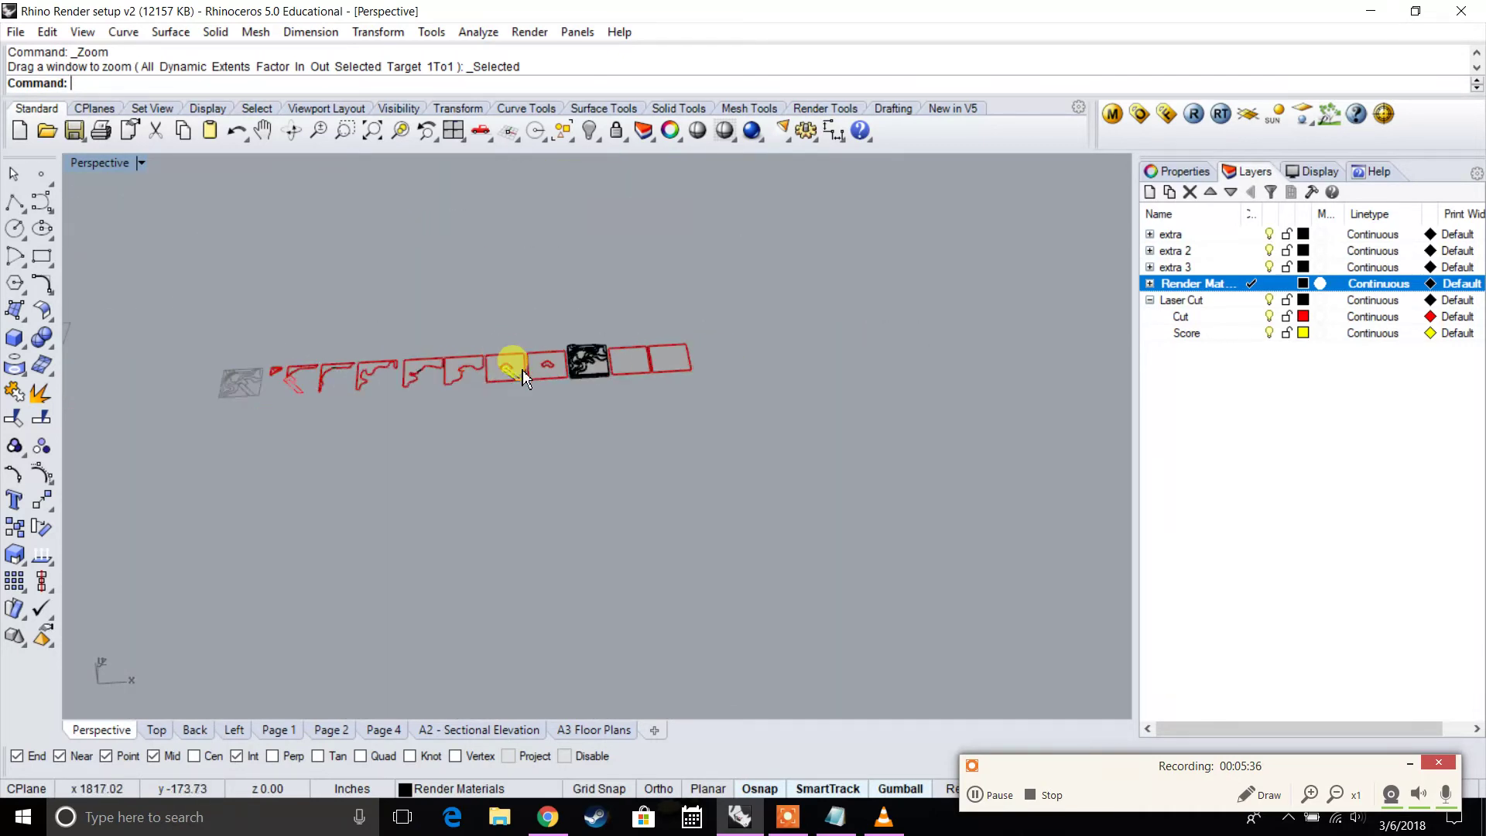
{"action": "scroll", "coordinate": [554, 547], "scroll_direction": "up", "scroll_amount": 10}
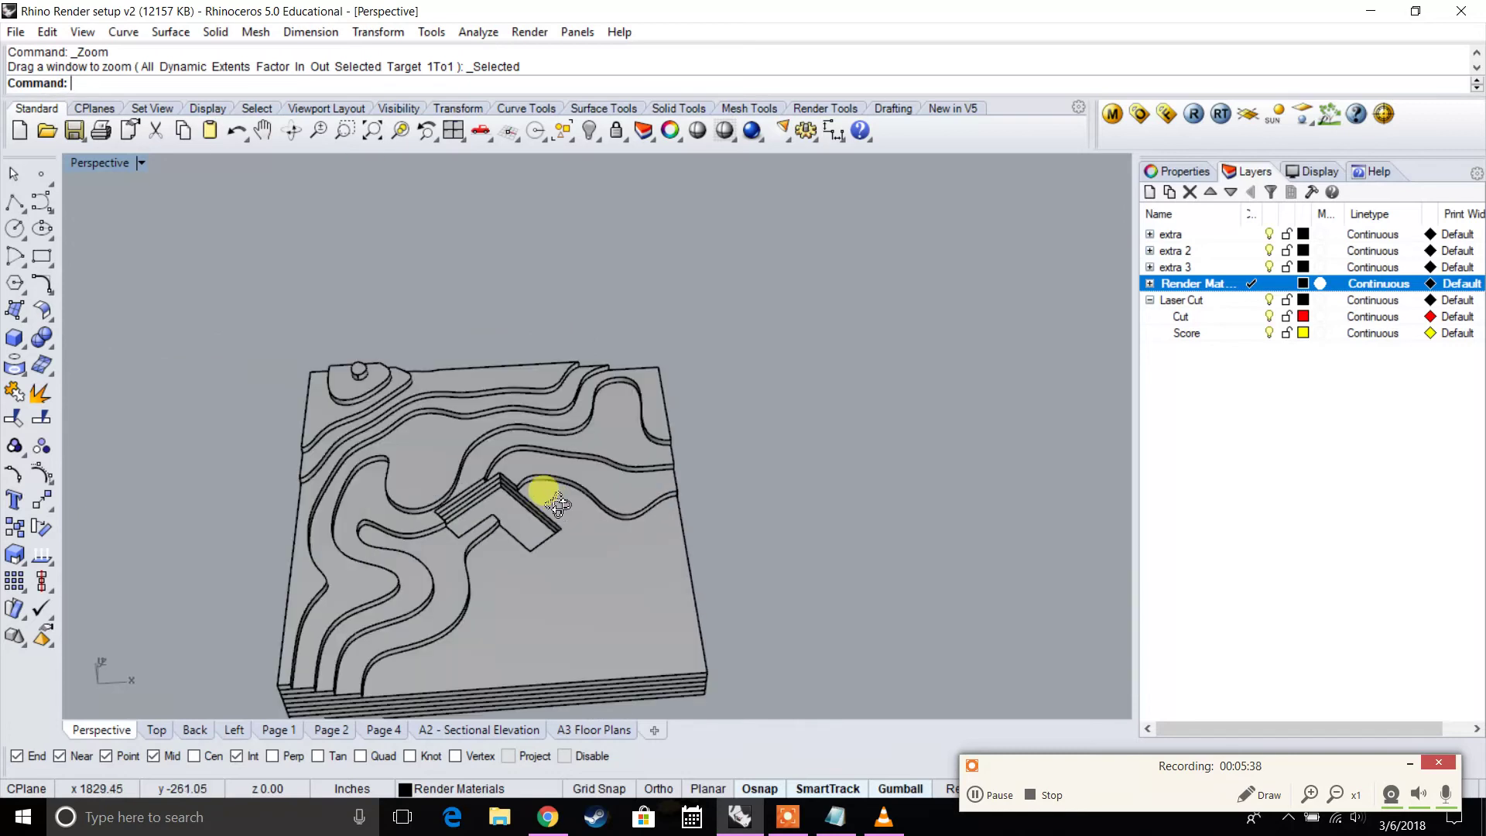
Inspect the contour model's stacked layers and building recess from several angles, including its layered side edge
{"action": "right_click_drag", "start_coordinate": [498, 445], "coordinate": [496, 503]}
{"action": "right_click_drag", "start_coordinate": [488, 507], "coordinate": [576, 579], "text": "shift"}
{"action": "scroll", "coordinate": [528, 478], "scroll_direction": "up", "scroll_amount": 8}
{"action": "scroll", "coordinate": [713, 432], "scroll_direction": "up", "scroll_amount": 3}
{"action": "right_click_drag", "start_coordinate": [713, 431], "coordinate": [651, 352]}
{"action": "scroll", "coordinate": [700, 453], "scroll_direction": "down", "scroll_amount": 10}
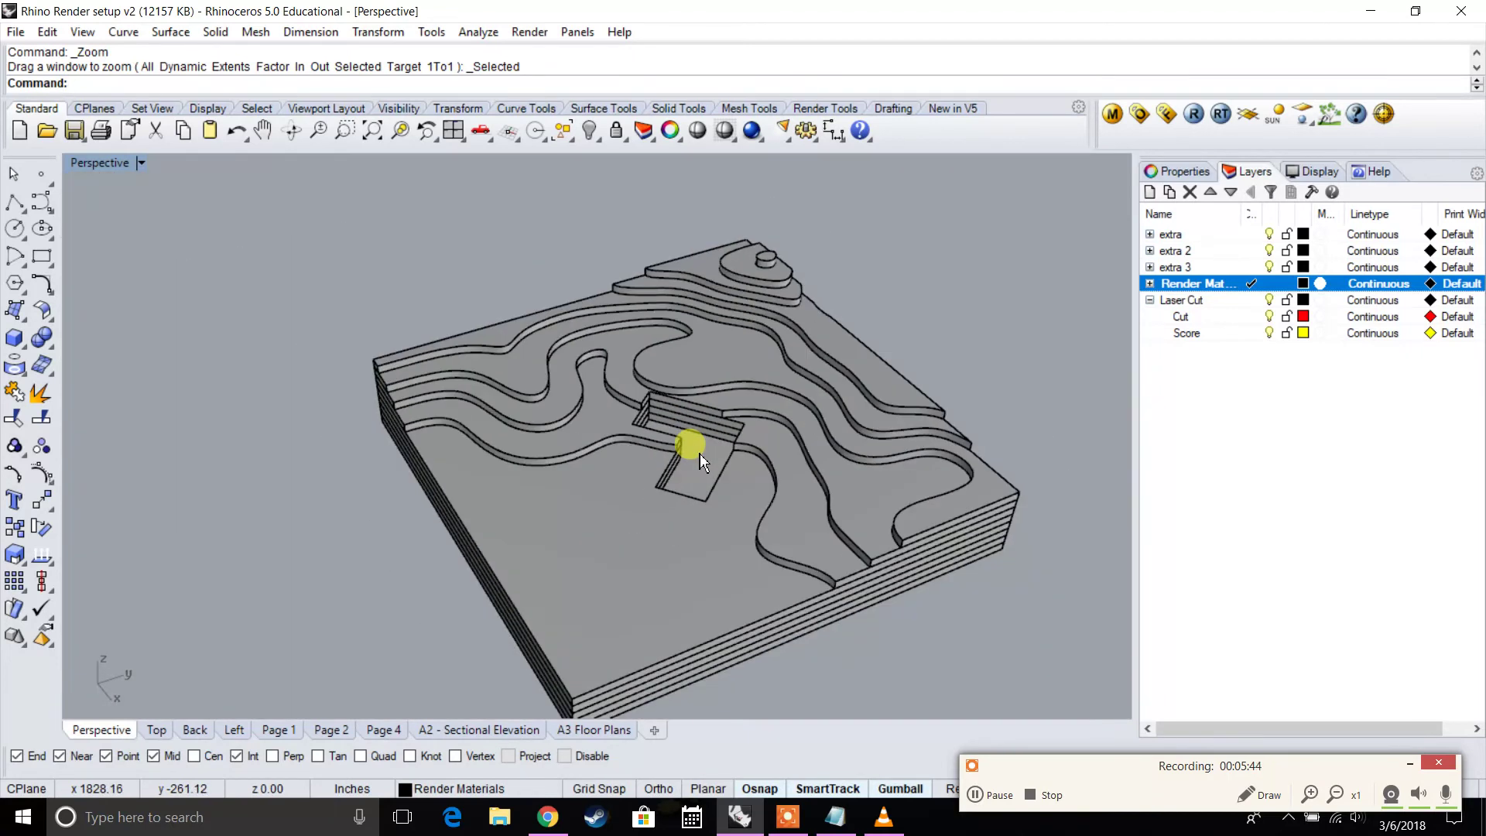
{"action": "right_click_drag", "start_coordinate": [700, 453], "coordinate": [746, 477]}
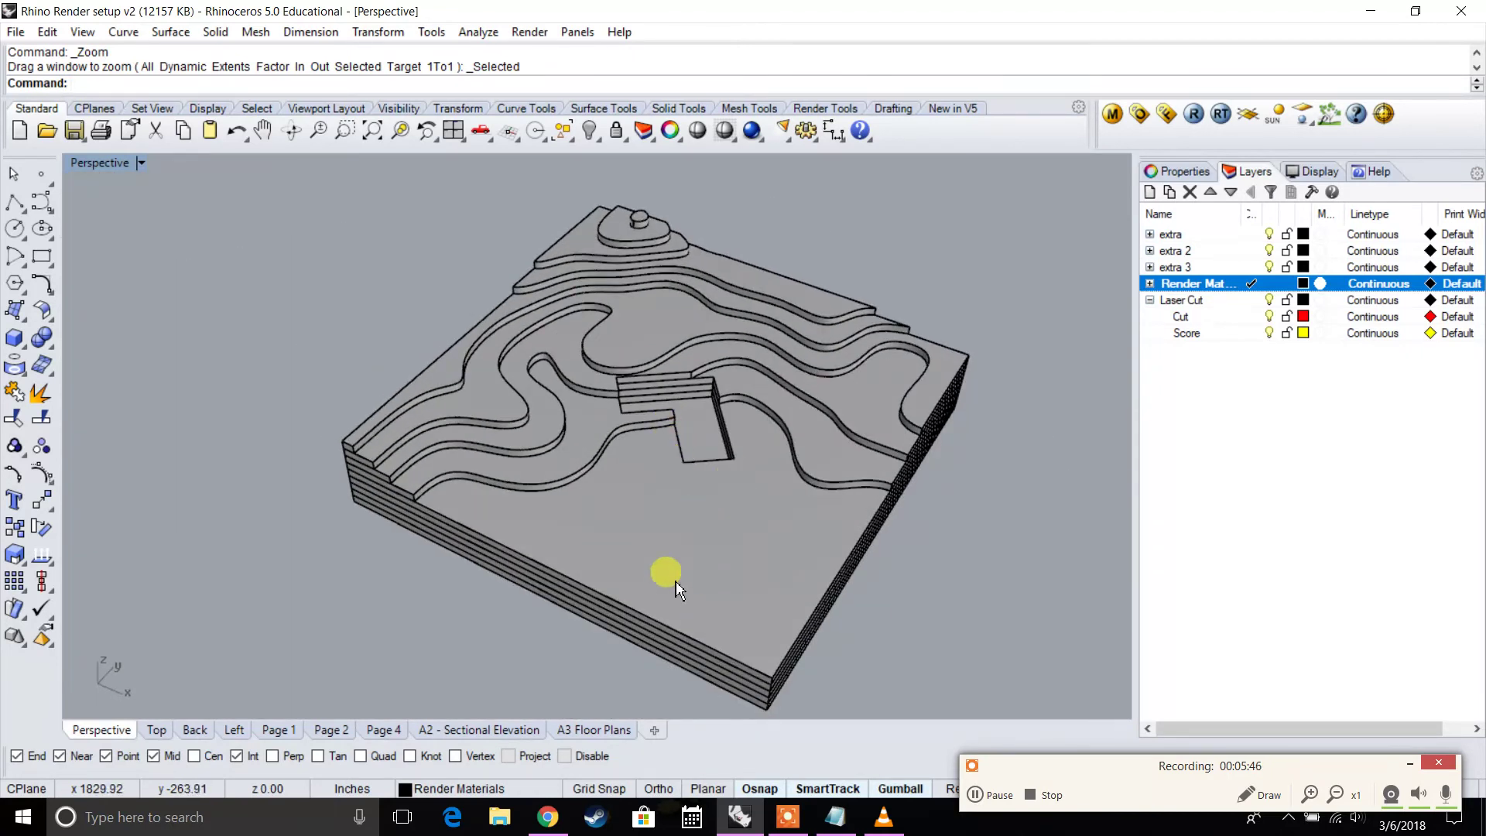
{"action": "right_click_drag", "start_coordinate": [668, 604], "coordinate": [495, 384]}
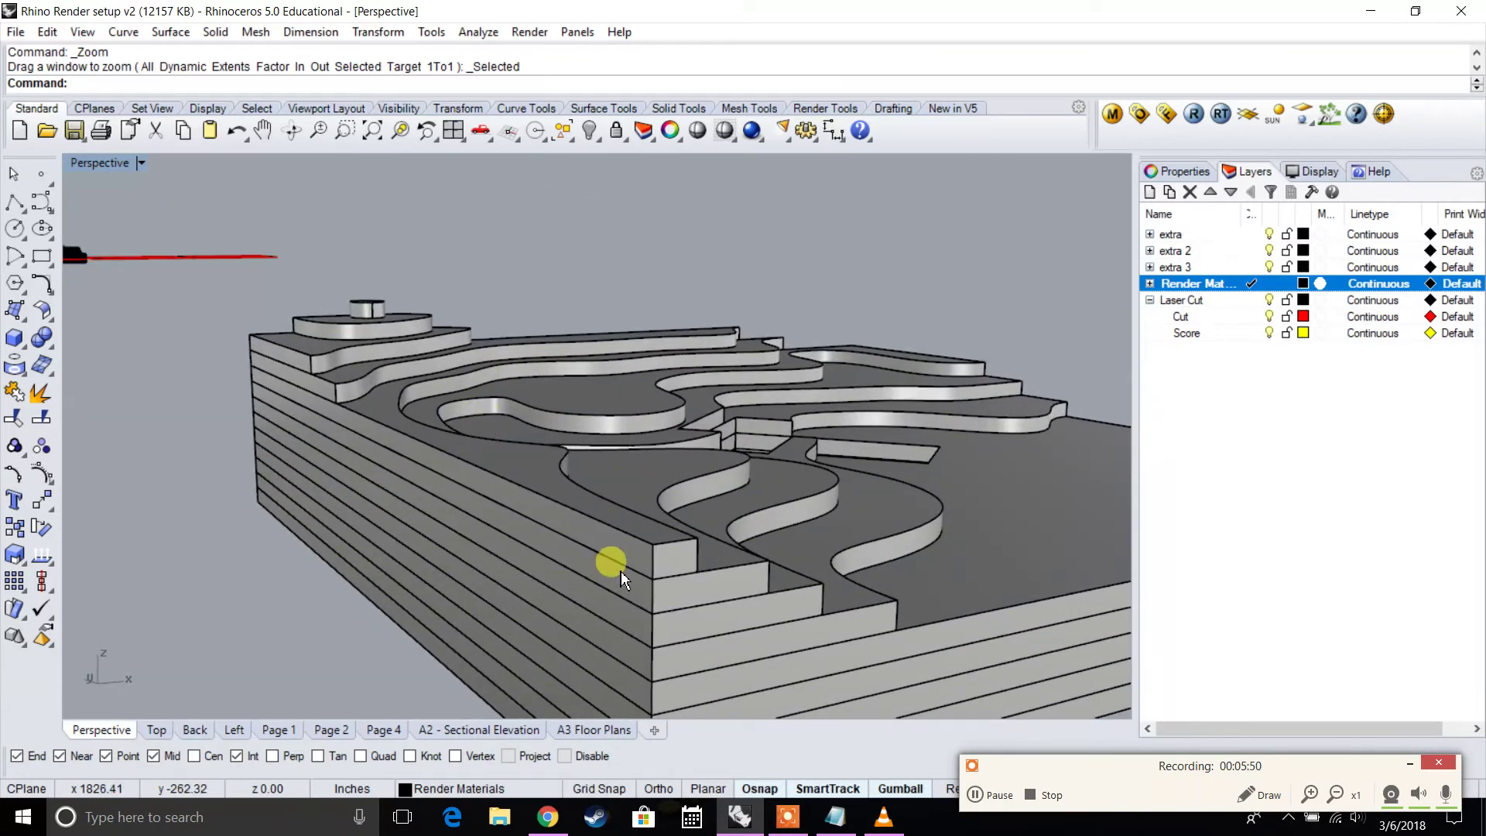
Measure the thickness of the upper layers at the back corner of the contour model
{"action": "type", "text": "Distance"}
{"action": "key", "text": "Return"}
{"action": "scroll", "coordinate": [621, 572], "scroll_direction": "up", "scroll_amount": 2}
{"action": "left_click", "coordinate": [188, 294]}
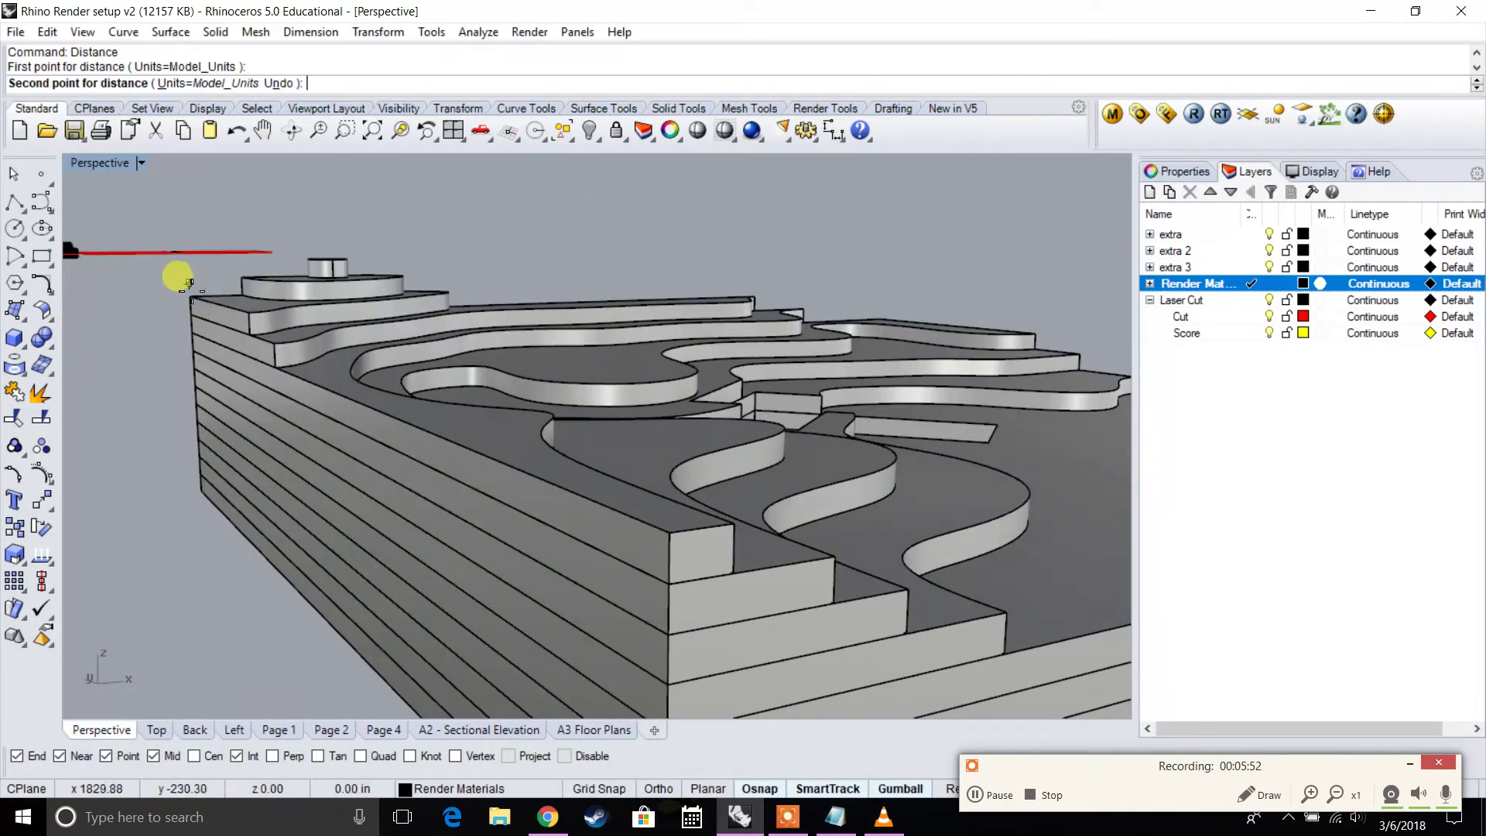
{"action": "left_click", "coordinate": [195, 322]}
{"action": "scroll", "coordinate": [194, 318], "scroll_direction": "up", "scroll_amount": 3}
{"action": "key", "text": "Return"}
{"action": "left_click", "coordinate": [191, 314]}
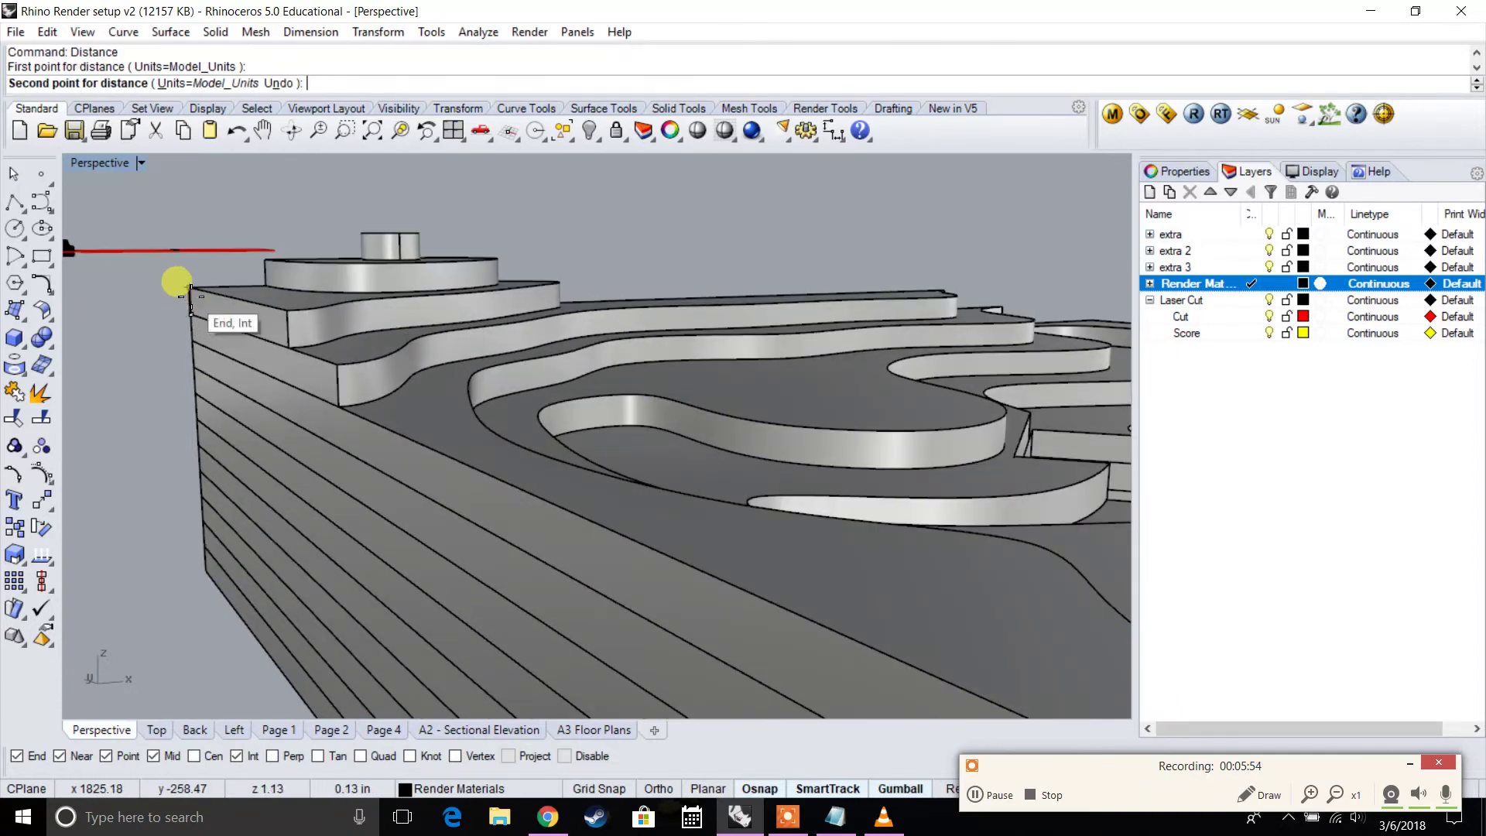
{"action": "left_click", "coordinate": [190, 289]}
Measure the depth of the building recess at its outer end corner
{"action": "right_click_drag", "start_coordinate": [303, 255], "coordinate": [309, 470]}
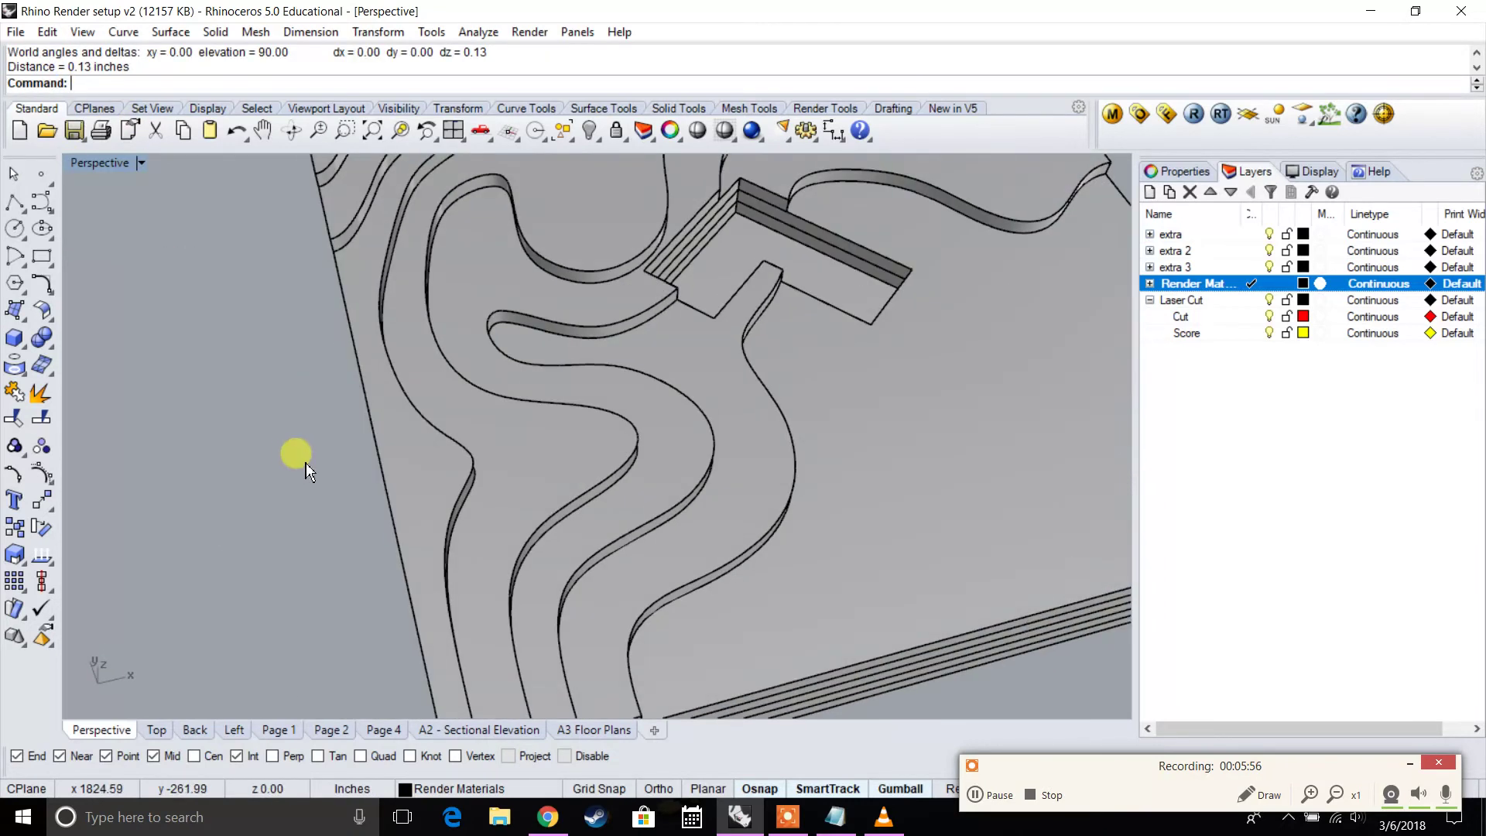
{"action": "right_click_drag", "start_coordinate": [753, 186], "coordinate": [652, 327], "text": "shift"}
{"action": "scroll", "coordinate": [652, 326], "scroll_direction": "up", "scroll_amount": 5}
{"action": "key", "text": "Return"}
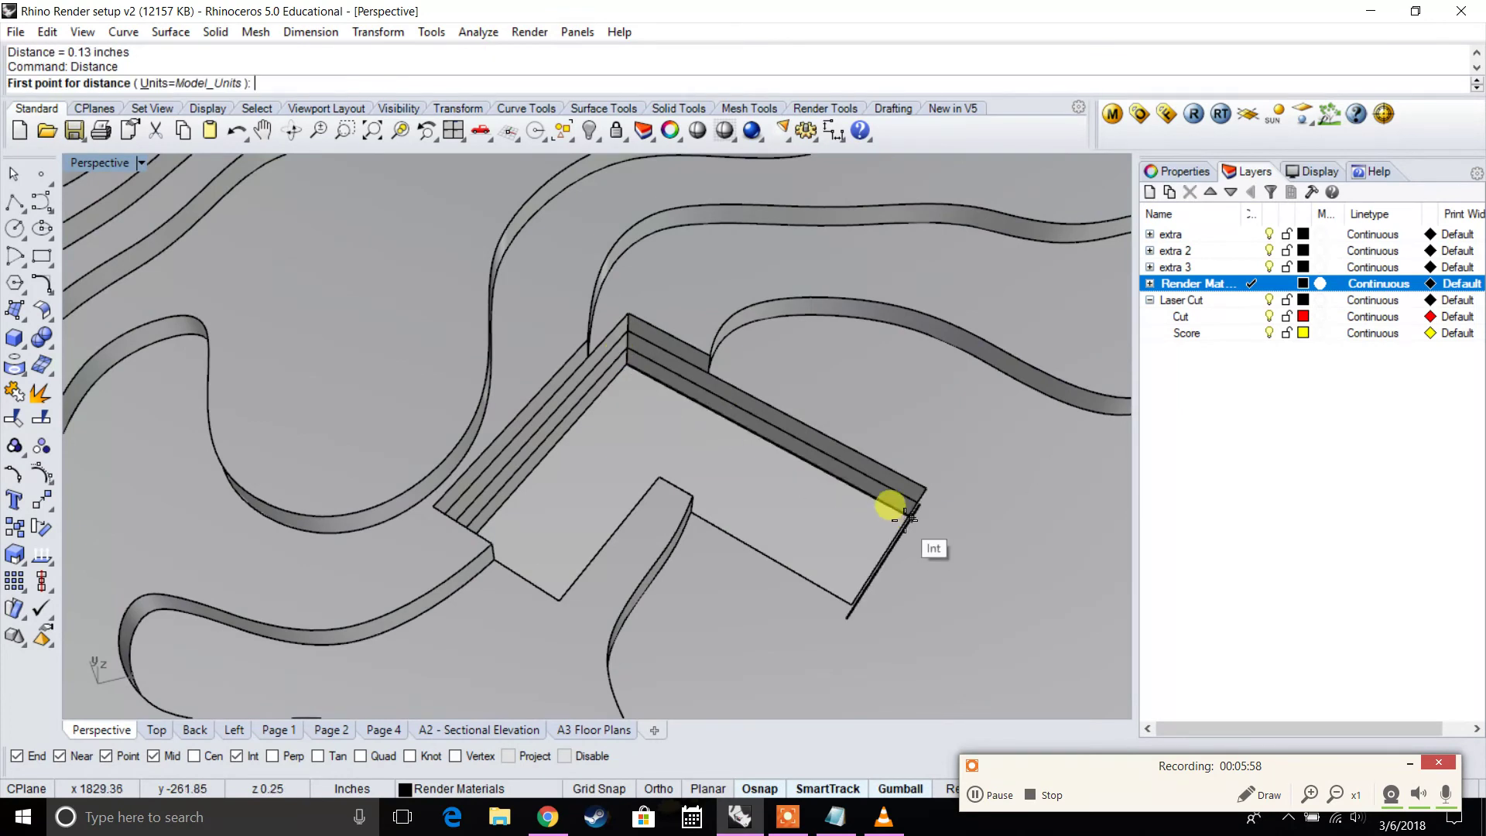
{"action": "right_click_drag", "start_coordinate": [903, 521], "coordinate": [846, 418]}
{"action": "scroll", "coordinate": [740, 398], "scroll_direction": "up", "scroll_amount": 6}
{"action": "left_click", "coordinate": [748, 429]}
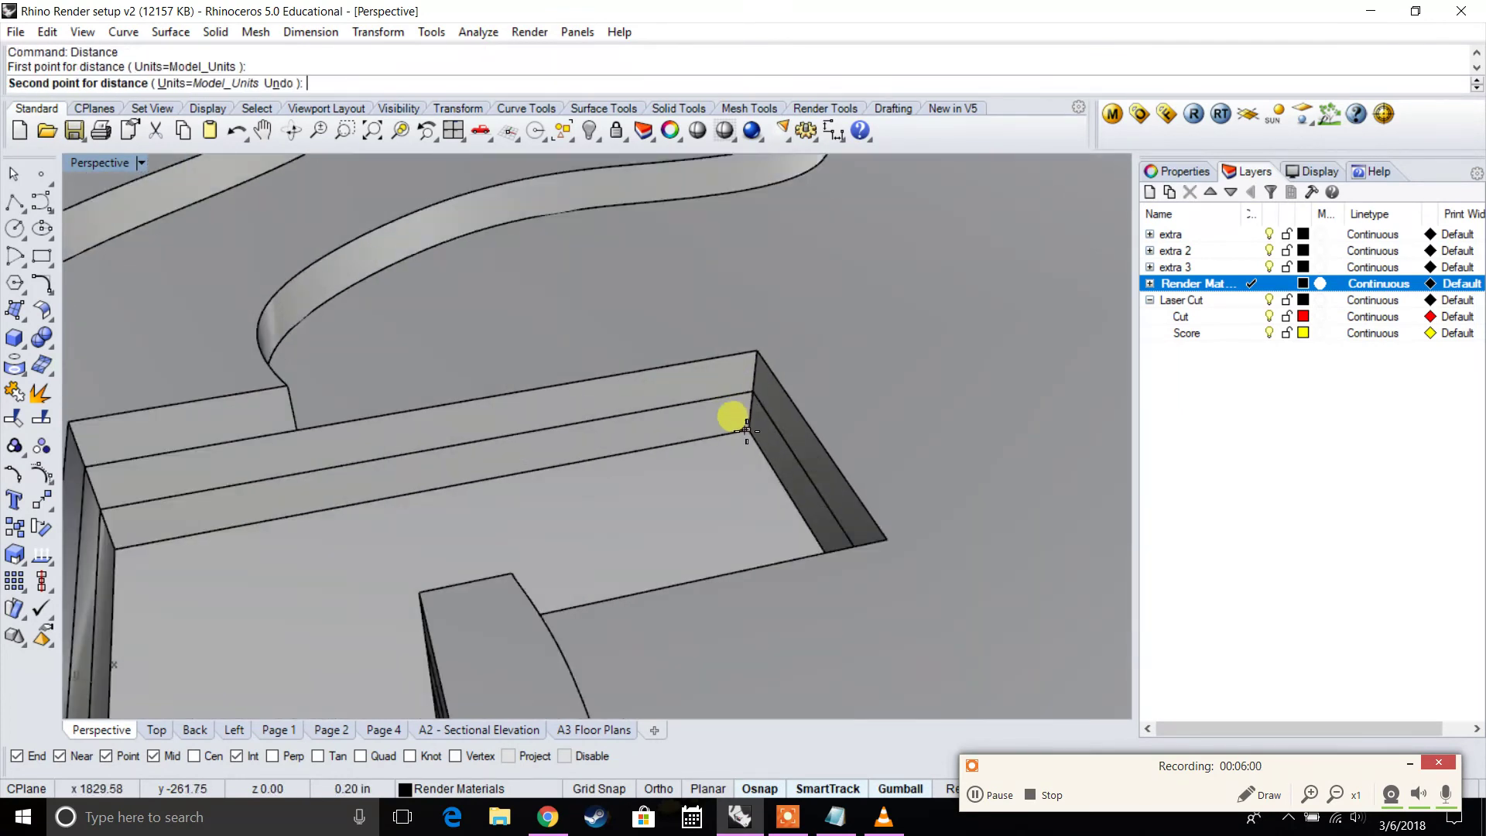
{"action": "left_click", "coordinate": [757, 352]}
Measure the full depth of the building recess at its inner back corner
{"action": "right_click_drag", "start_coordinate": [759, 350], "coordinate": [664, 375]}
{"action": "key", "text": "Return"}
{"action": "left_click", "coordinate": [663, 308]}
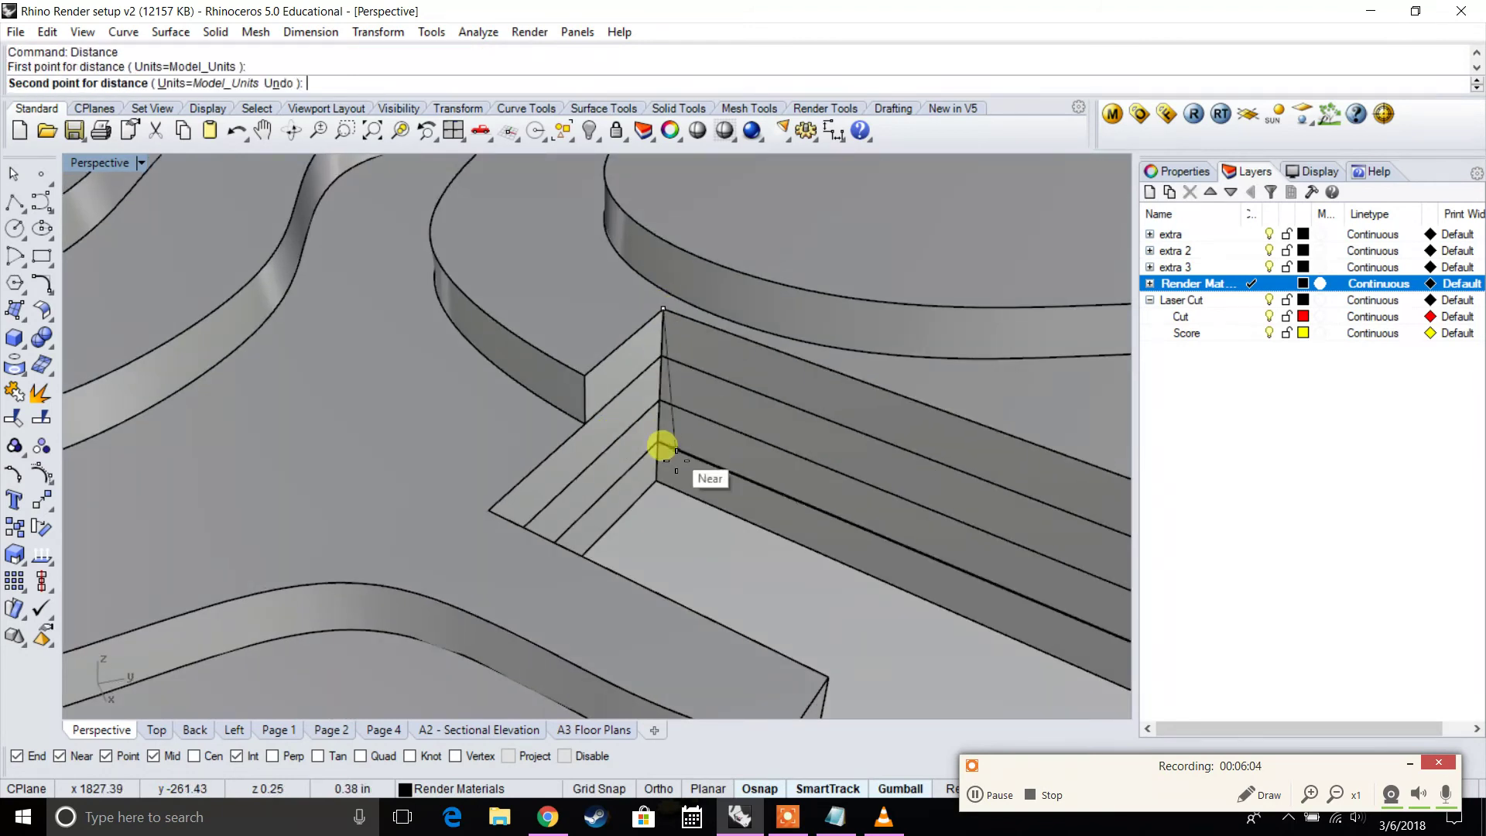
{"action": "left_click", "coordinate": [649, 472]}
Measure both side lengths of the contour model from its front corner
{"action": "scroll", "coordinate": [658, 474], "scroll_direction": "down", "scroll_amount": 5}
{"action": "scroll", "coordinate": [669, 477], "scroll_direction": "down", "scroll_amount": 8}
{"action": "right_click_drag", "start_coordinate": [669, 477], "coordinate": [746, 497]}
{"action": "scroll", "coordinate": [746, 497], "scroll_direction": "up", "scroll_amount": 7}
{"action": "right_click_drag", "start_coordinate": [644, 451], "coordinate": [607, 439]}
{"action": "key", "text": "Return"}
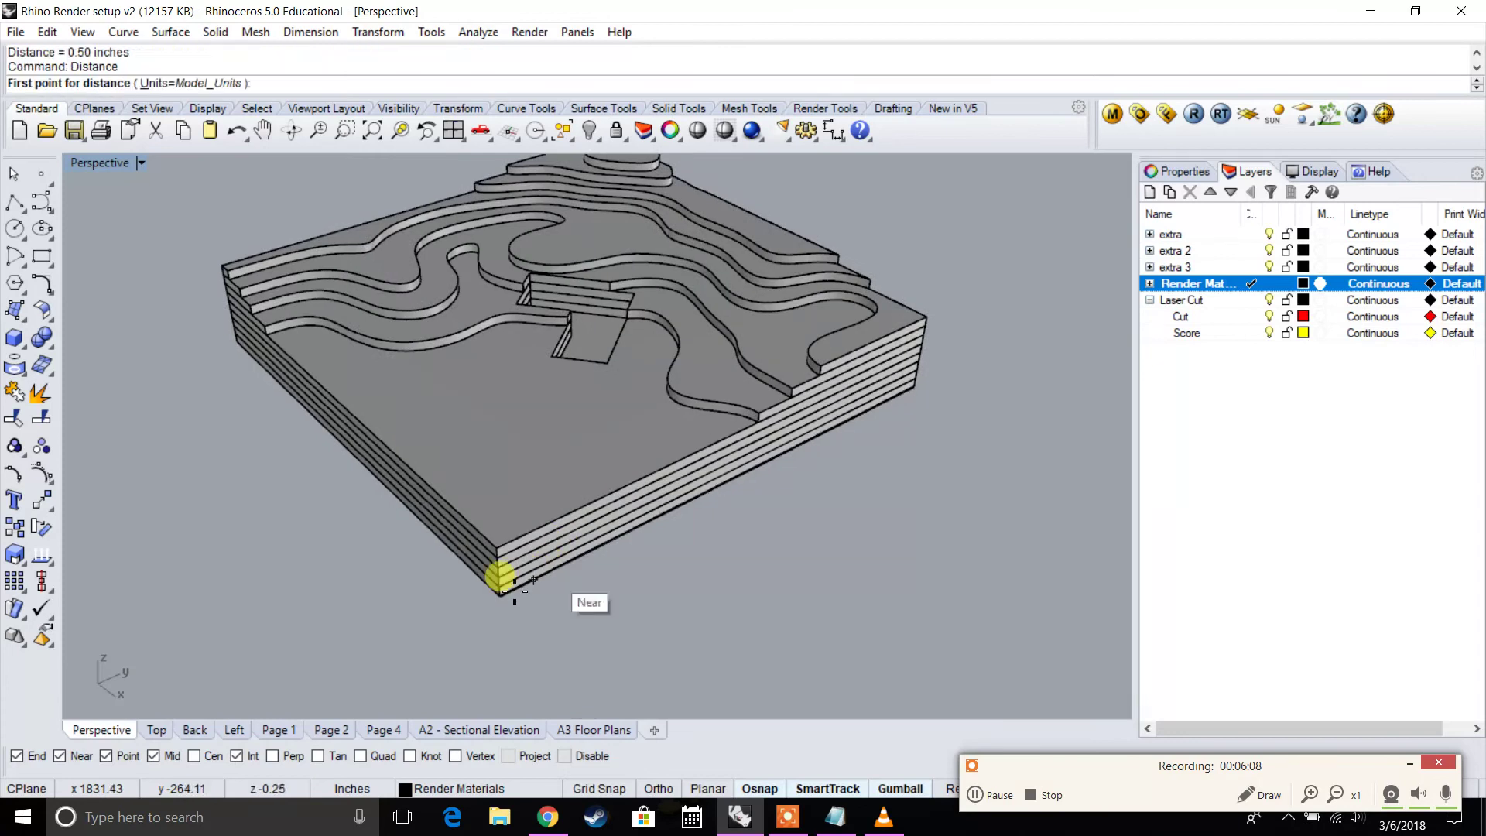
{"action": "left_click", "coordinate": [498, 571]}
{"action": "left_click", "coordinate": [913, 375]}
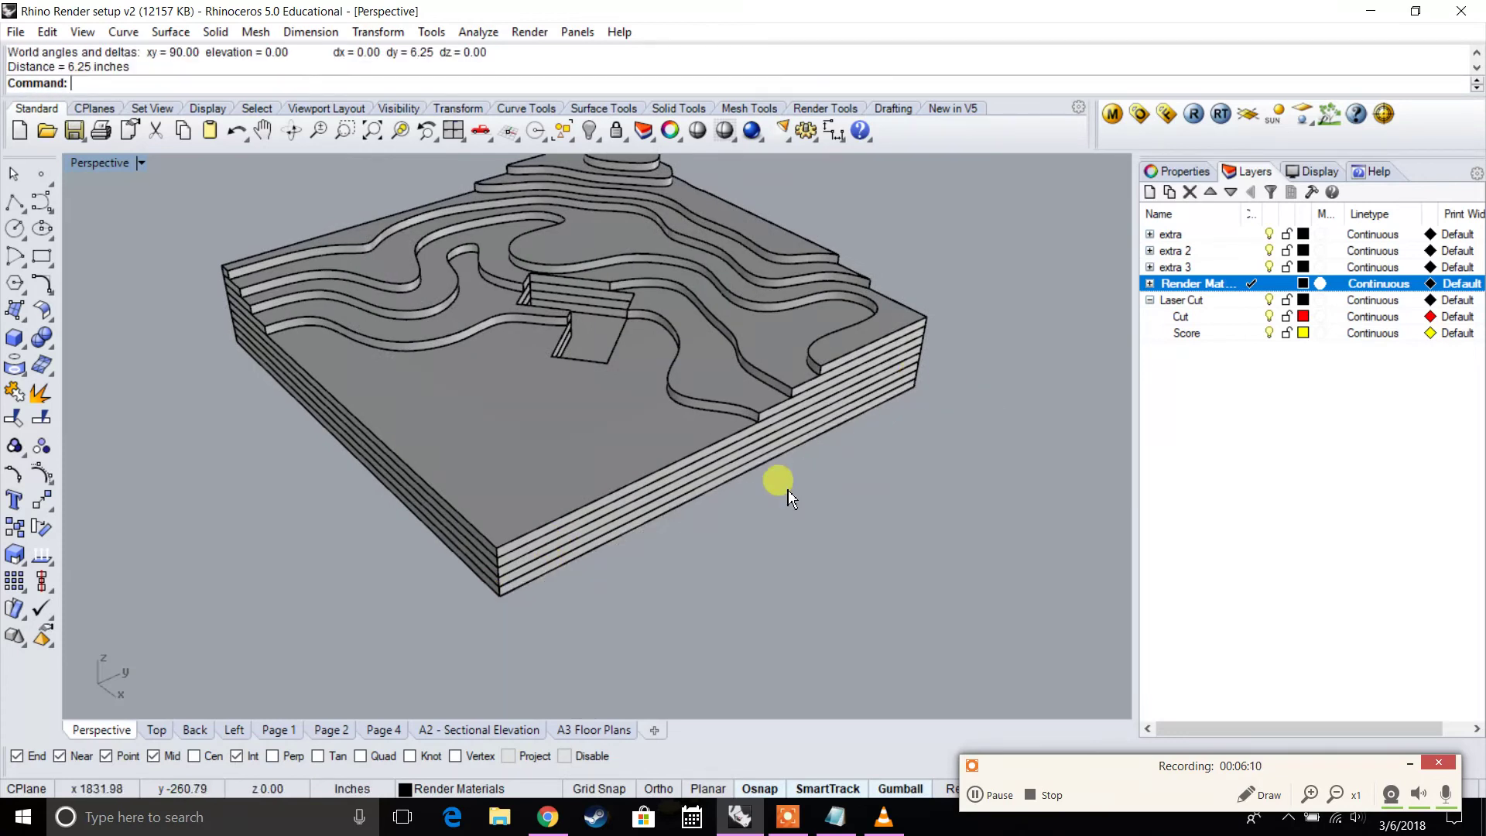
{"action": "key", "text": "Return"}
{"action": "left_click", "coordinate": [503, 596]}
{"action": "left_click", "coordinate": [219, 341]}
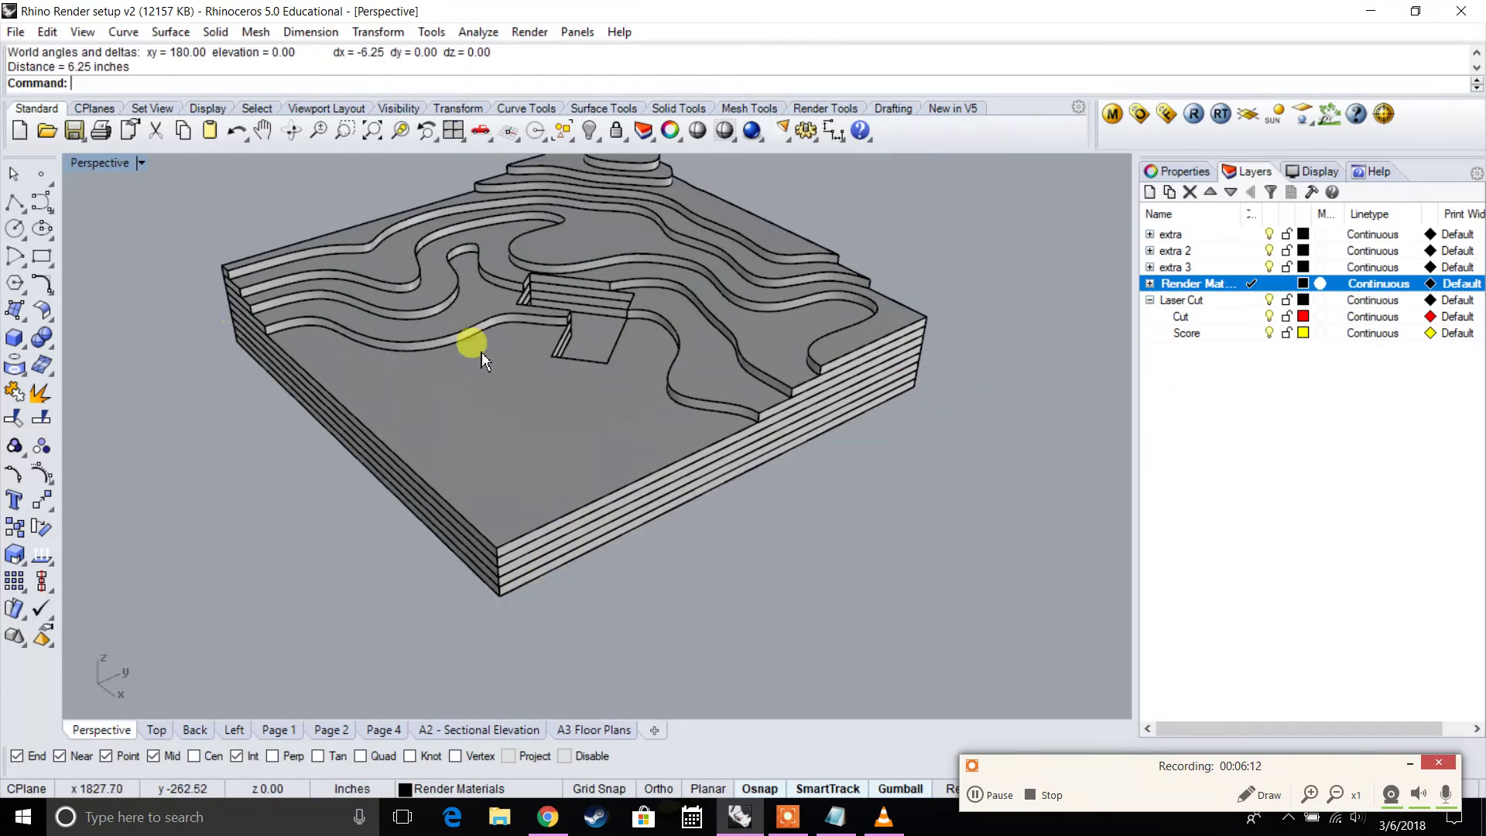
Examine the whole contour model and its L-shaped building recess from near and far
{"action": "scroll", "coordinate": [491, 311], "scroll_direction": "down", "scroll_amount": 3}
{"action": "scroll", "coordinate": [531, 357], "scroll_direction": "down", "scroll_amount": 3}
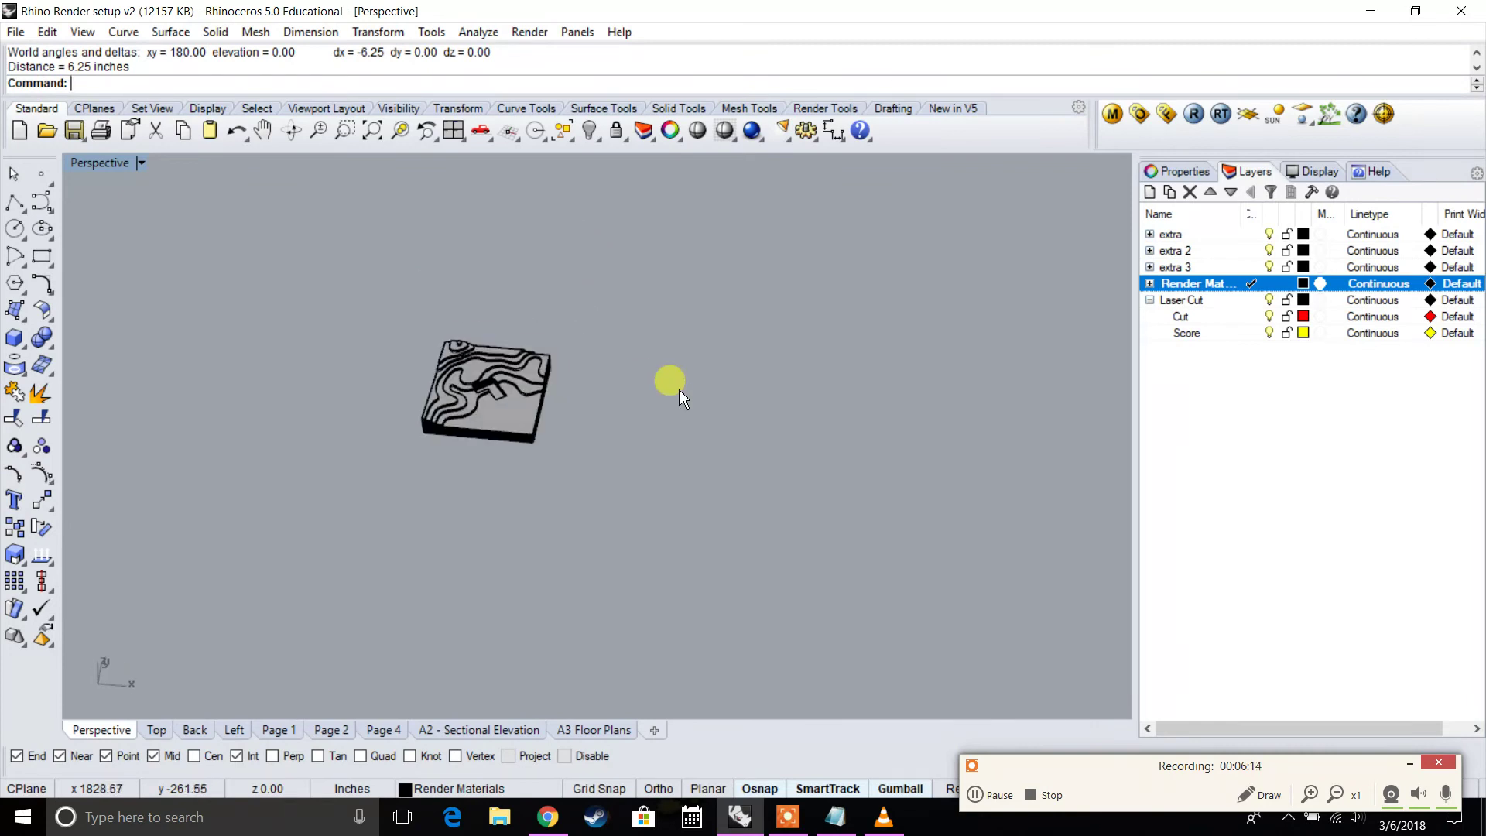
{"action": "scroll", "coordinate": [503, 395], "scroll_direction": "up", "scroll_amount": 3}
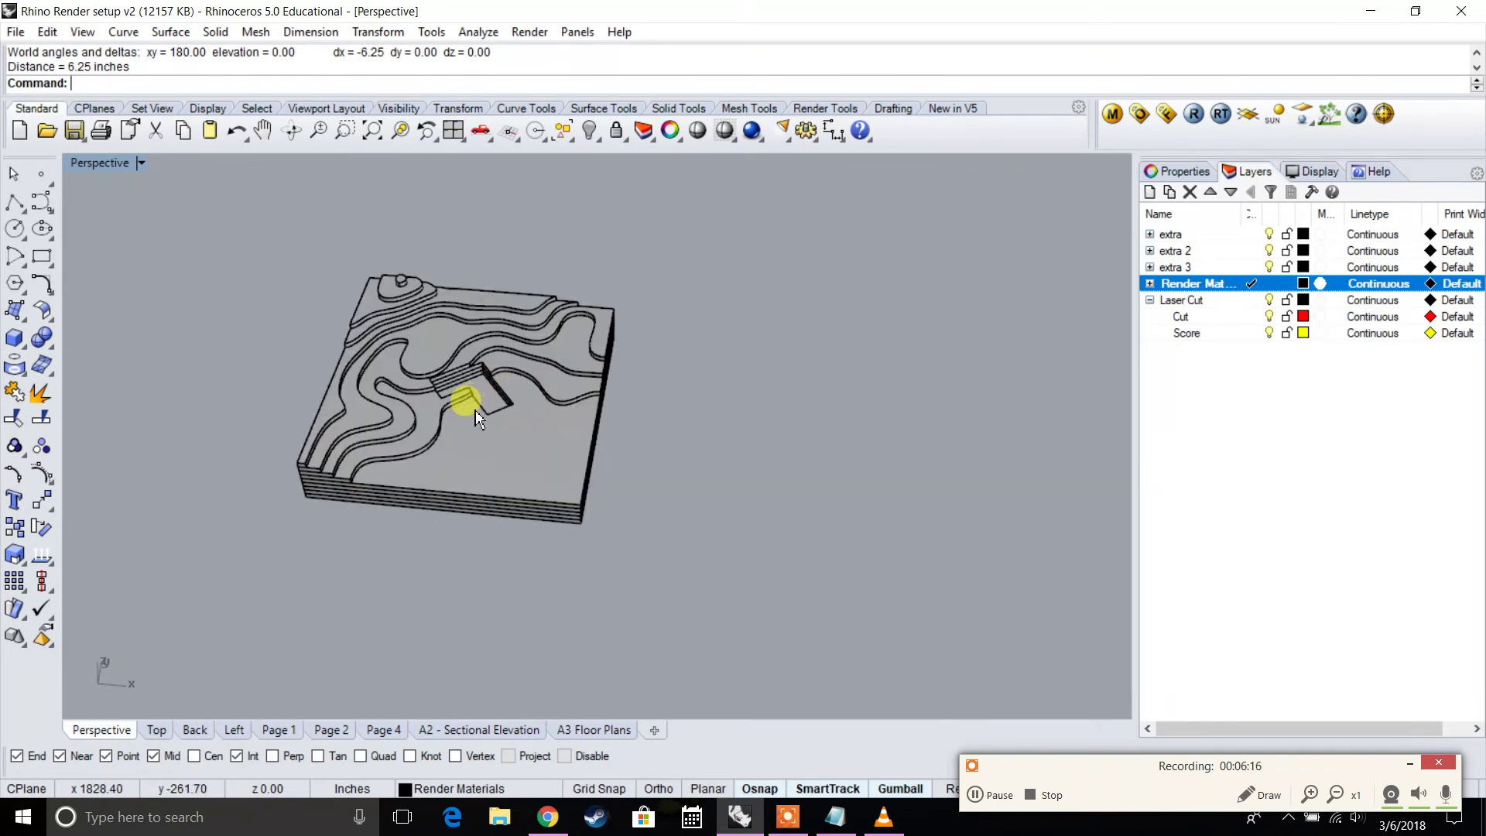
{"action": "scroll", "coordinate": [479, 419], "scroll_direction": "up", "scroll_amount": 2}
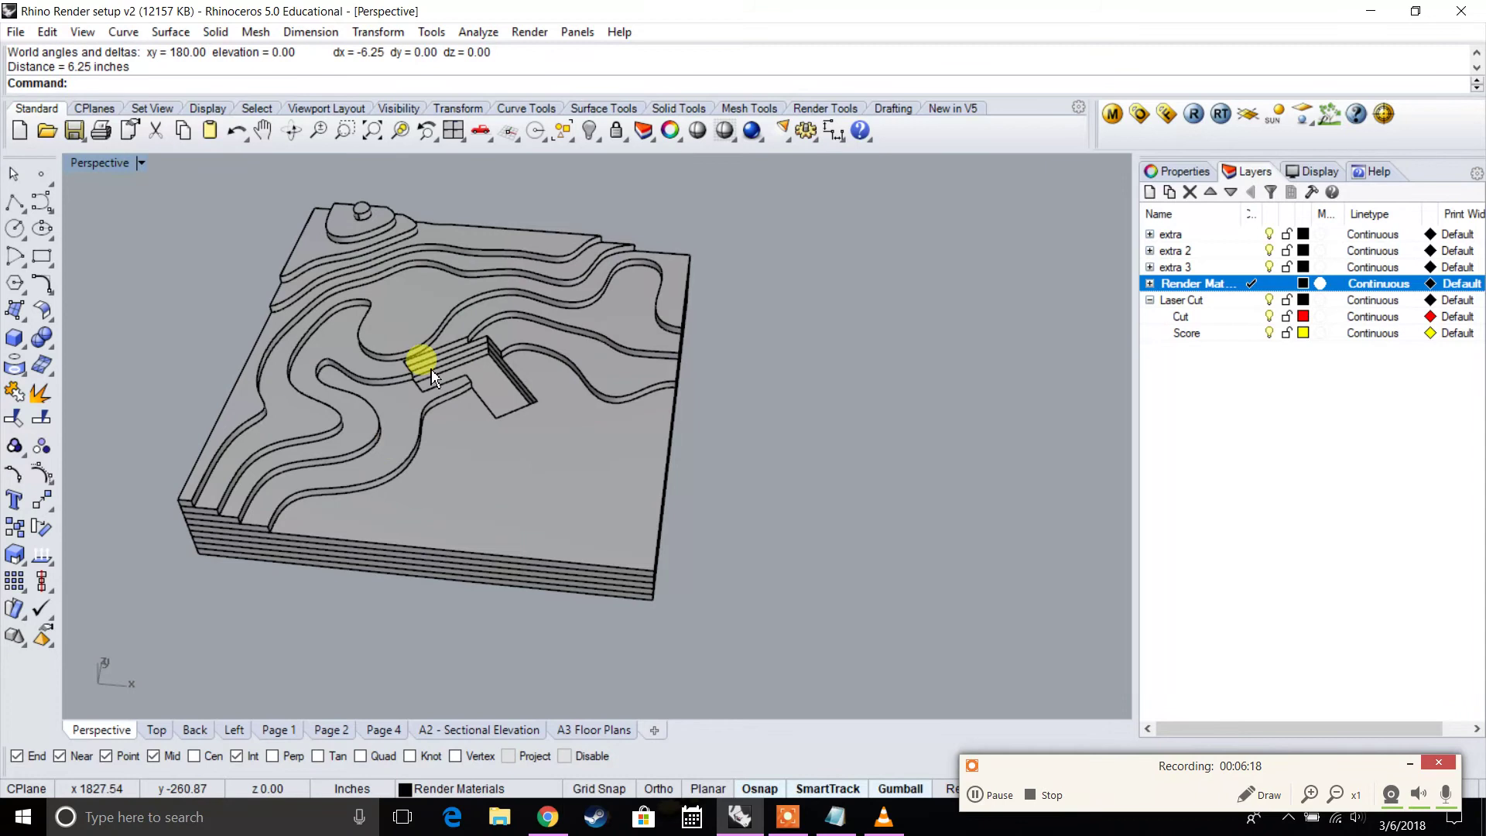
{"action": "right_click_drag", "start_coordinate": [431, 371], "coordinate": [675, 428], "text": "shift"}
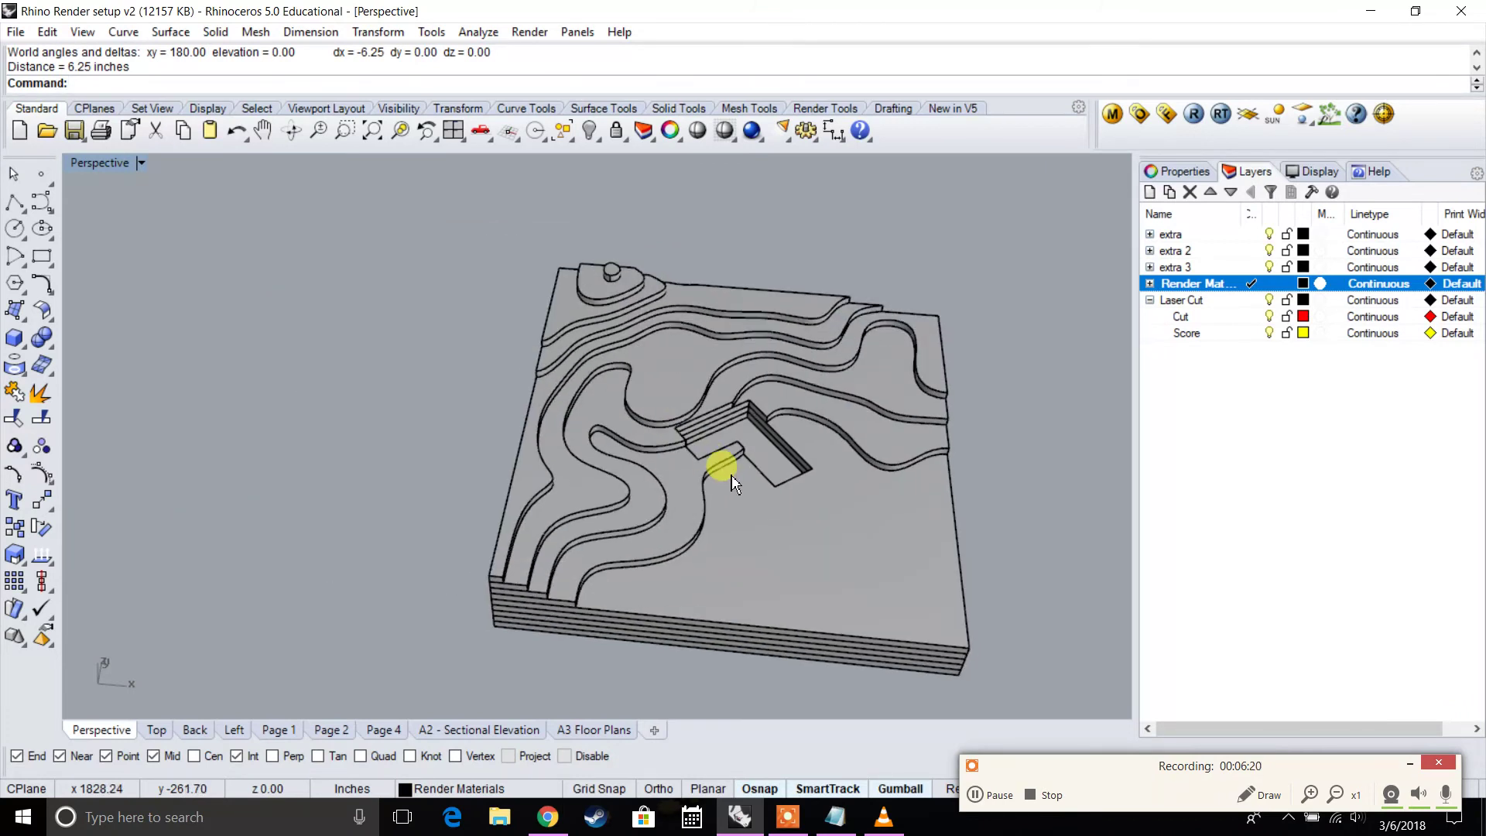
{"action": "scroll", "coordinate": [732, 479], "scroll_direction": "down", "scroll_amount": 10}
{"action": "scroll", "coordinate": [732, 474], "scroll_direction": "up", "scroll_amount": 15}
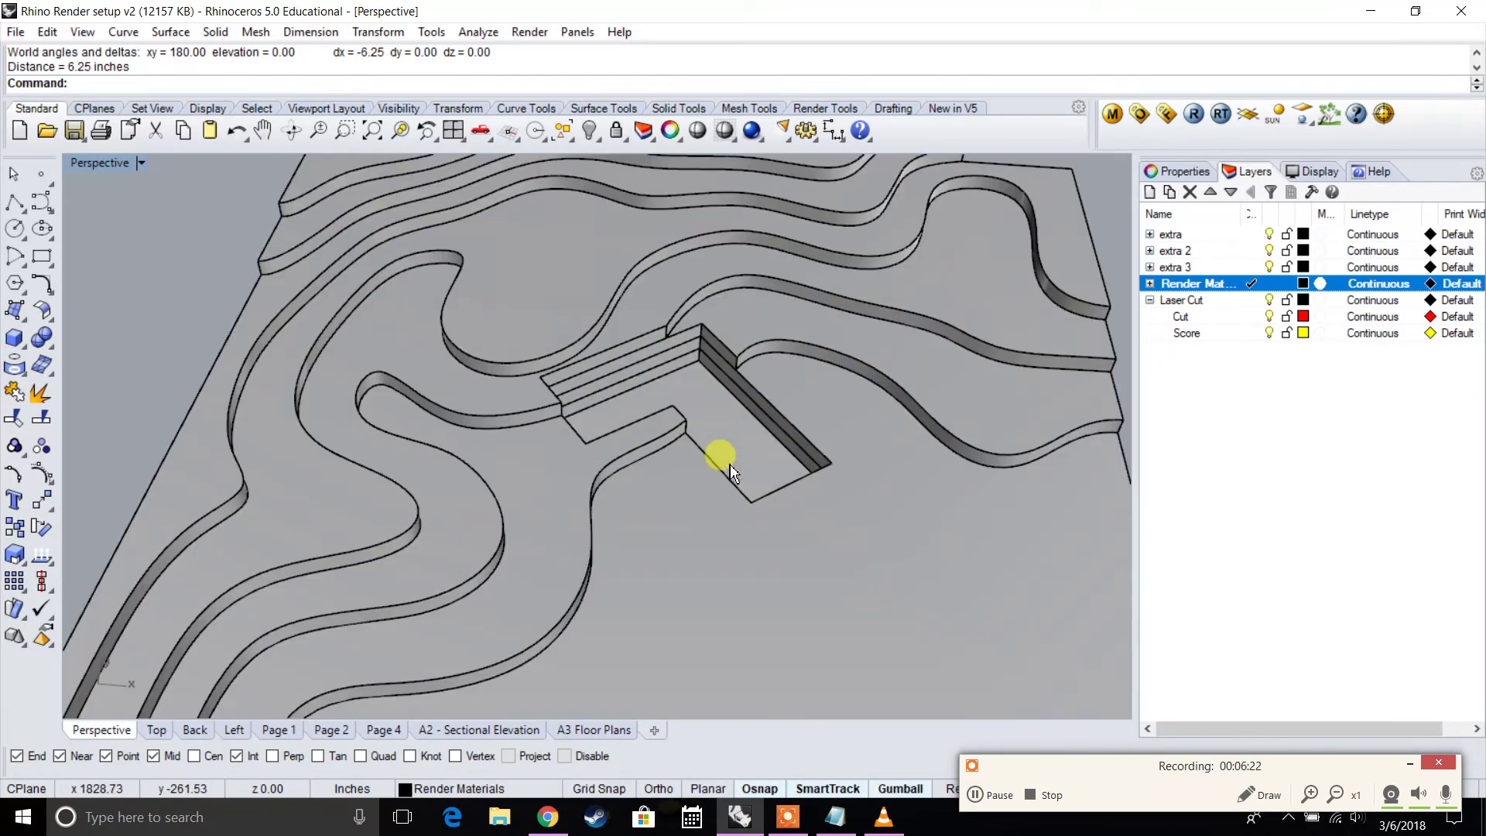
{"action": "scroll", "coordinate": [703, 418], "scroll_direction": "down", "scroll_amount": 6}
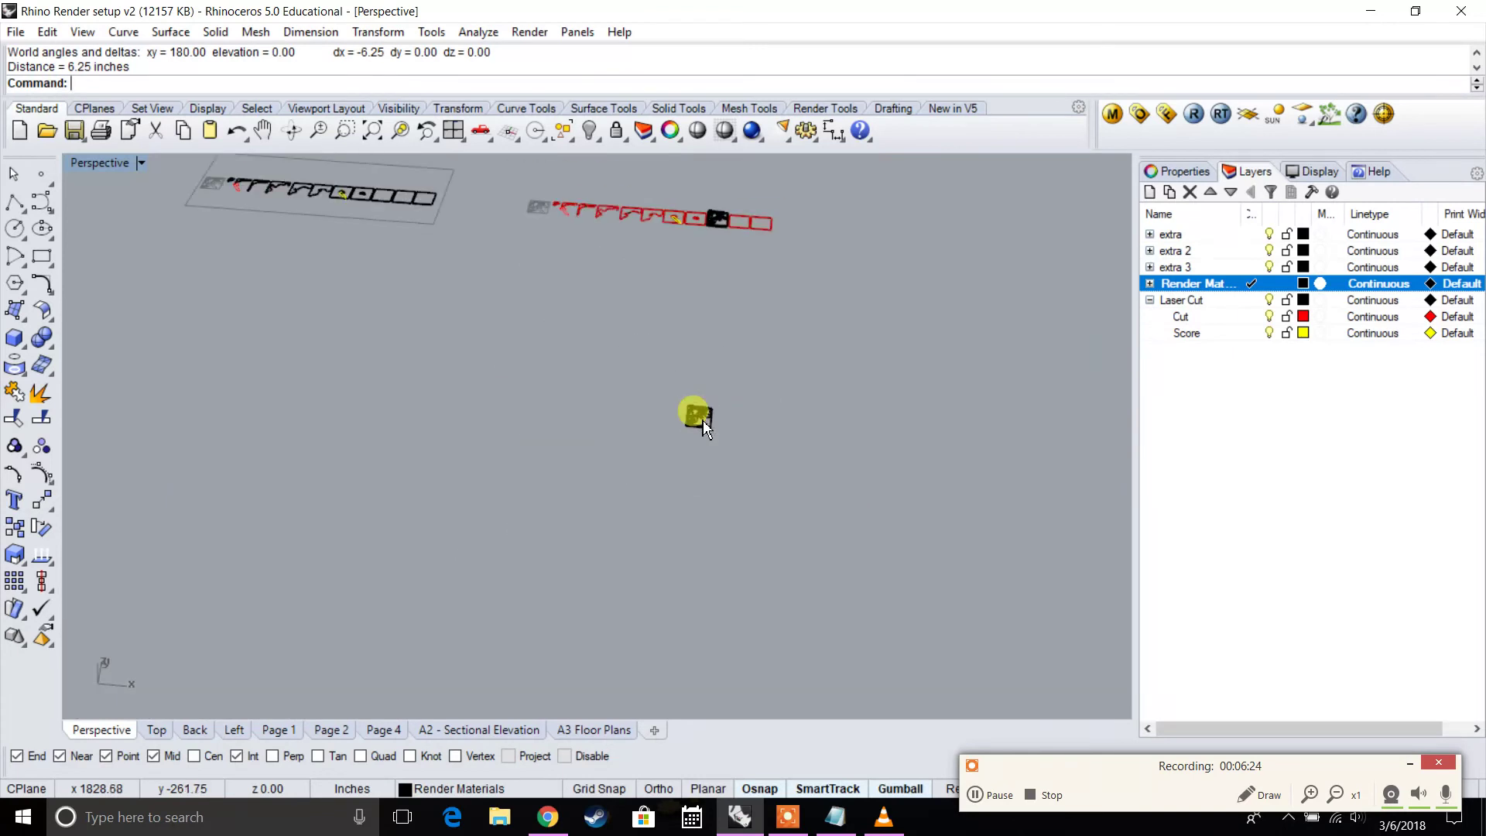
Locate the original site model with the tiny house, zoom to it, and clear the selection
{"action": "right_click_drag", "start_coordinate": [504, 321], "coordinate": [922, 533], "text": "shift"}
{"action": "right_click_drag", "start_coordinate": [353, 391], "coordinate": [675, 387], "text": "shift"}
{"action": "right_click_drag", "start_coordinate": [339, 361], "coordinate": [472, 381], "text": "shift"}
{"action": "scroll", "coordinate": [472, 381], "scroll_direction": "up", "scroll_amount": 6}
{"action": "scroll", "coordinate": [327, 353], "scroll_direction": "up", "scroll_amount": 3}
{"action": "left_click_drag", "start_coordinate": [358, 322], "coordinate": [533, 463]}
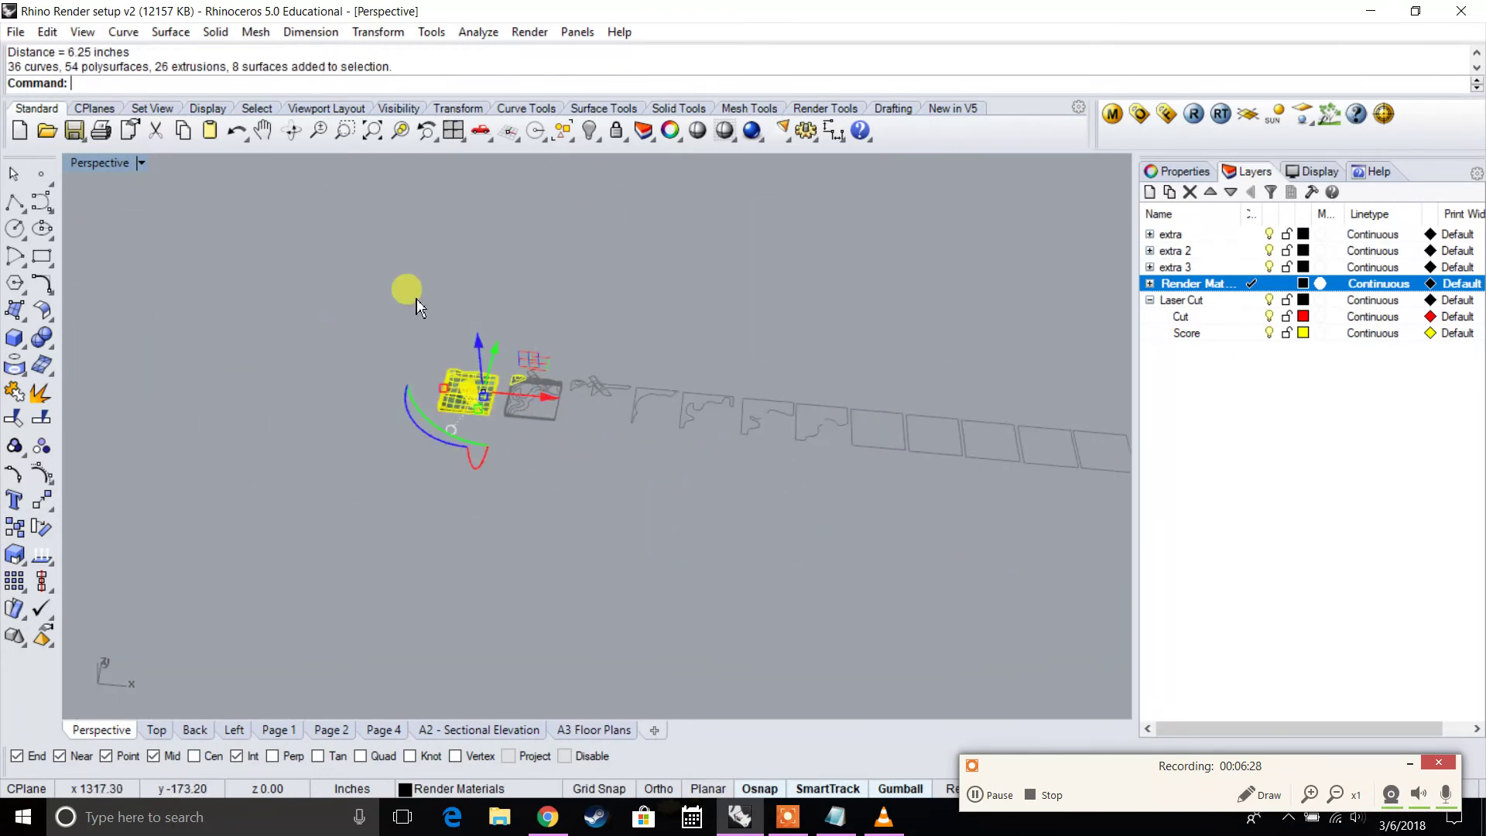
{"action": "left_click", "coordinate": [393, 135]}
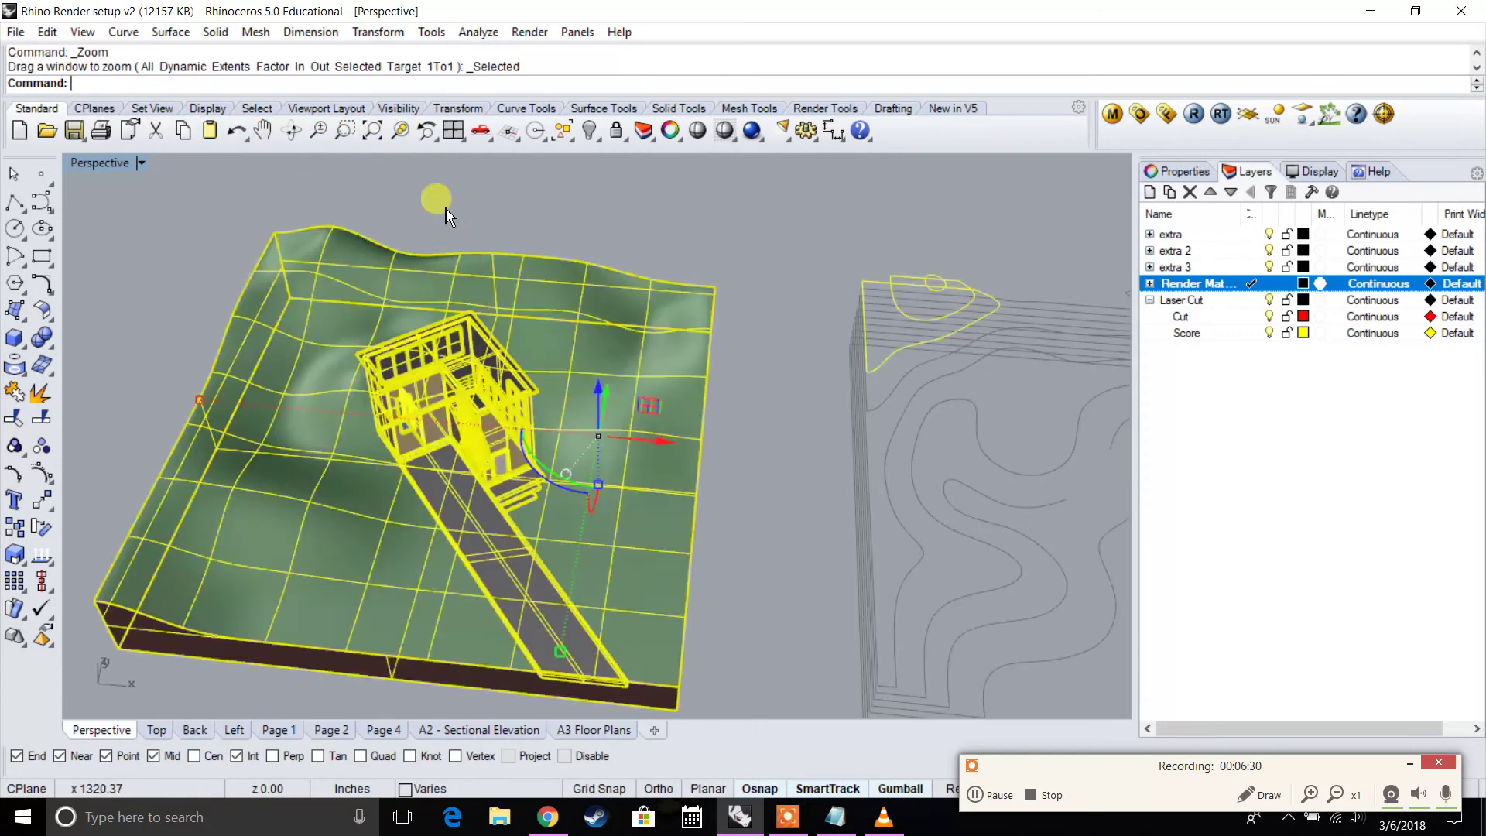
{"action": "left_click", "coordinate": [445, 211]}
Duplicate the tiny house in place and move the copy clear of the terrain, in front of the site model
{"action": "left_click", "coordinate": [494, 382]}
{"action": "scroll", "coordinate": [494, 382], "scroll_direction": "down", "scroll_amount": 6}
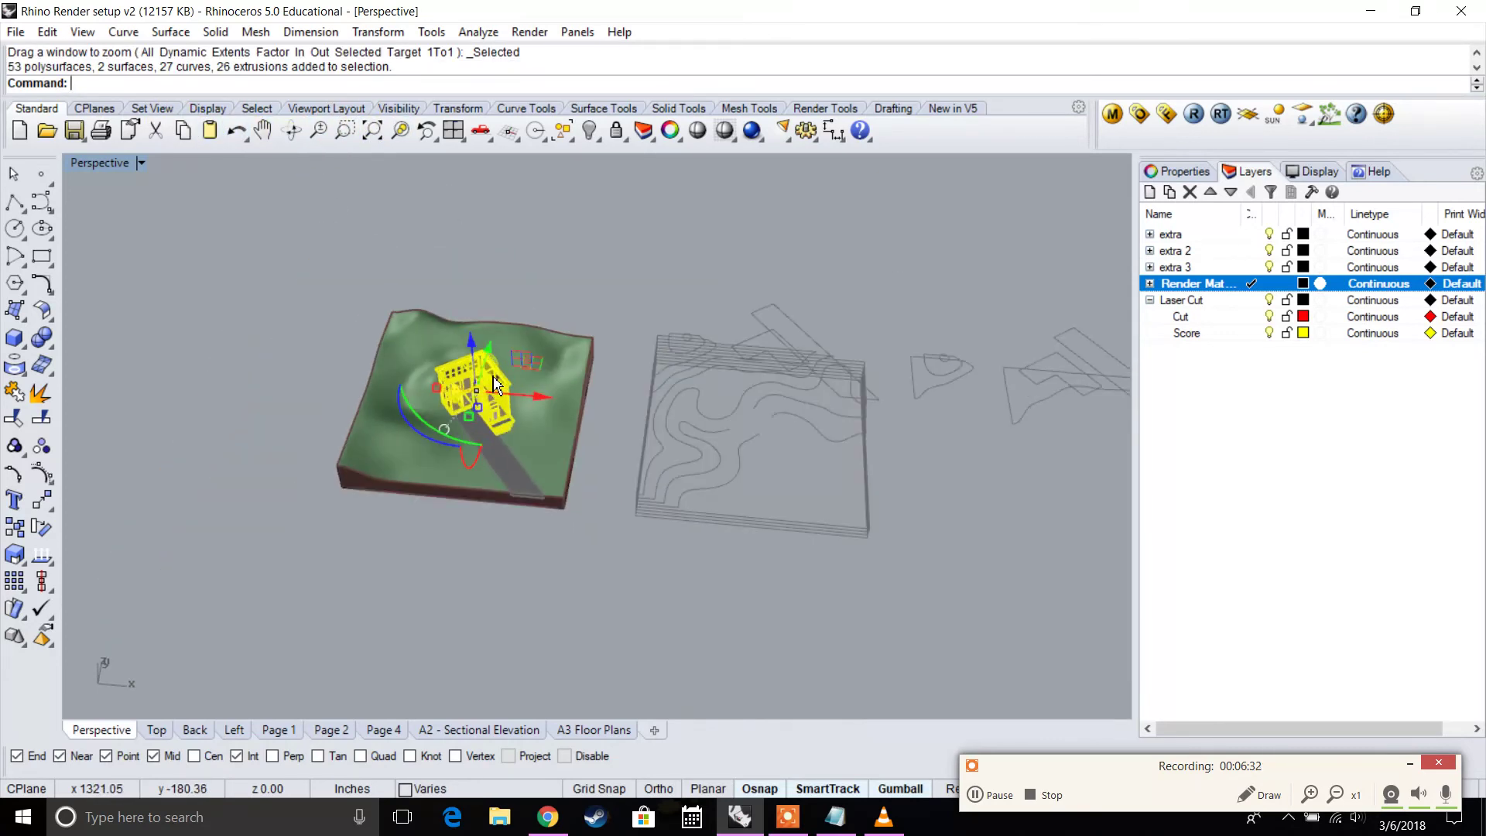
{"action": "key", "text": "ctrl+c"}
{"action": "key", "text": "ctrl+v"}
{"action": "left_click_drag", "start_coordinate": [490, 343], "coordinate": [413, 585]}
{"action": "right_click_drag", "start_coordinate": [414, 608], "coordinate": [463, 323], "text": "shift"}
{"action": "scroll", "coordinate": [507, 352], "scroll_direction": "up", "scroll_amount": 6}
{"action": "key", "text": "Escape"}
{"action": "scroll", "coordinate": [508, 352], "scroll_direction": "down", "scroll_amount": 6}
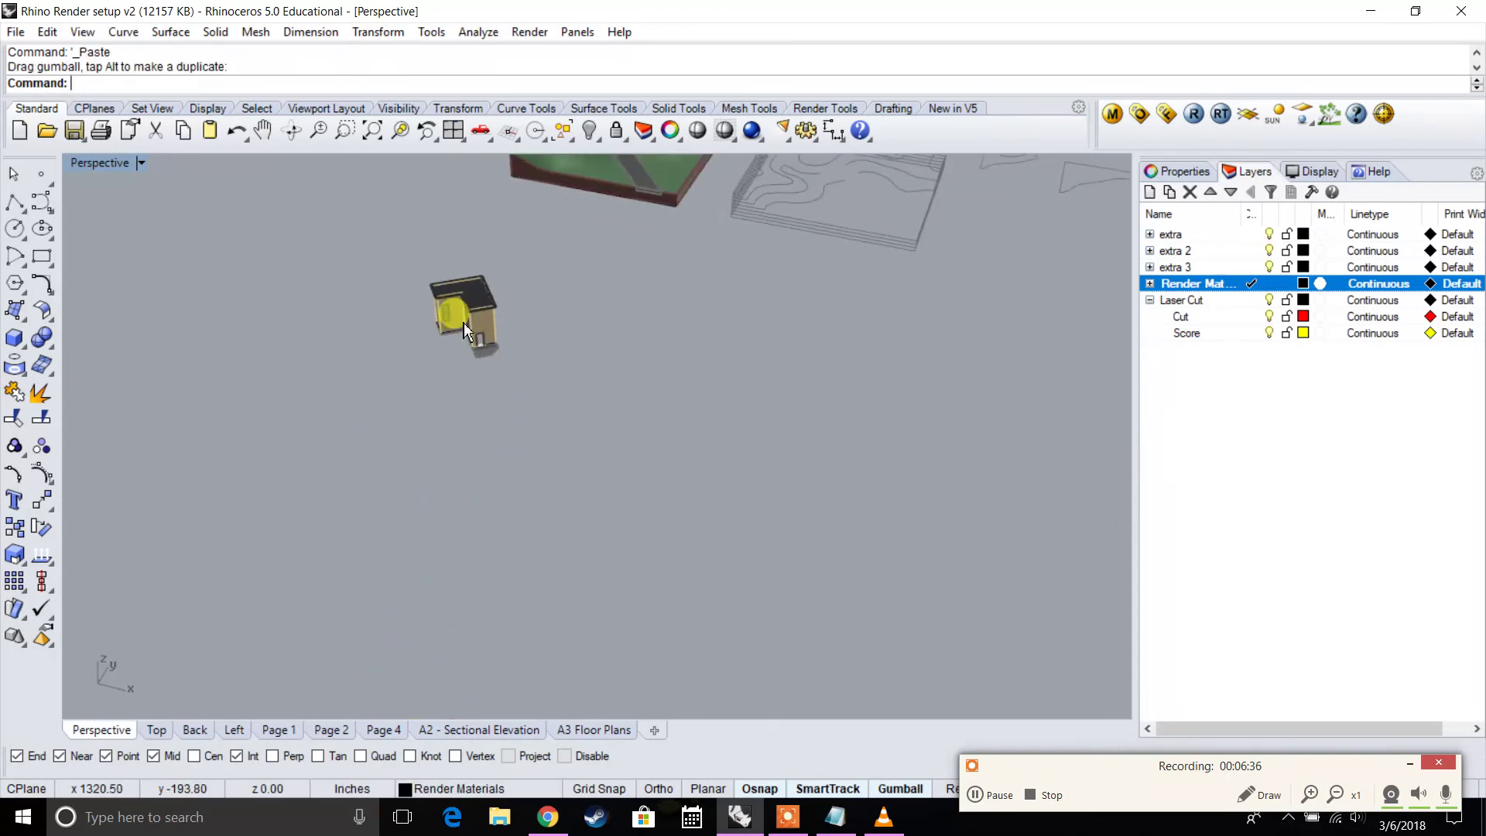
{"action": "scroll", "coordinate": [463, 323], "scroll_direction": "up", "scroll_amount": 3}
Extrude the underside surface of the copied house's floor as a solid by 0.25 inches
{"action": "left_click", "coordinate": [474, 292]}
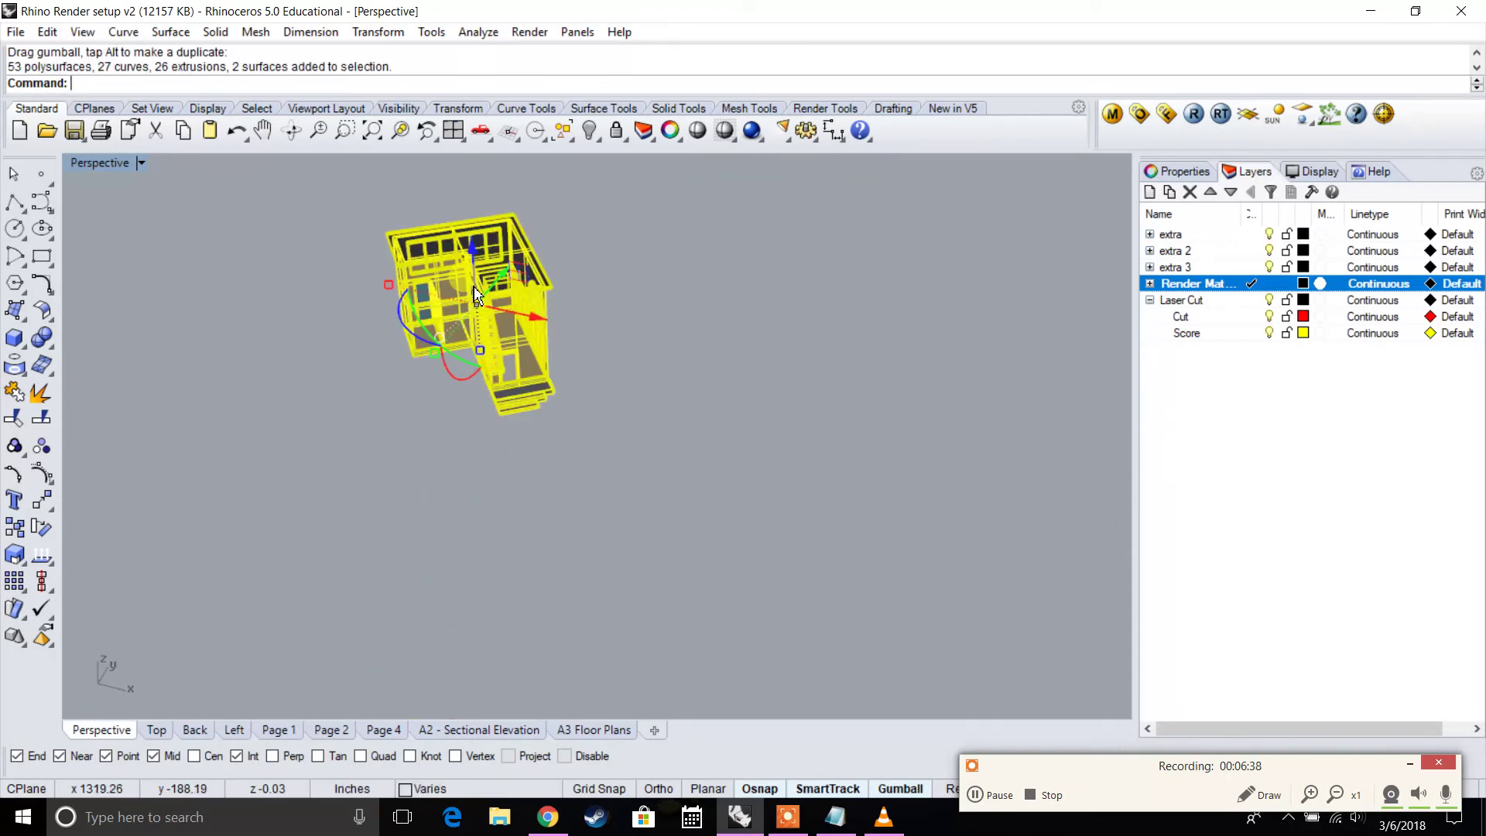
{"action": "key", "text": "Escape"}
{"action": "right_click_drag", "start_coordinate": [474, 287], "coordinate": [547, 508]}
{"action": "scroll", "coordinate": [683, 544], "scroll_direction": "up", "scroll_amount": 5}
{"action": "key", "text": "Return"}
{"action": "left_click", "coordinate": [624, 526]}
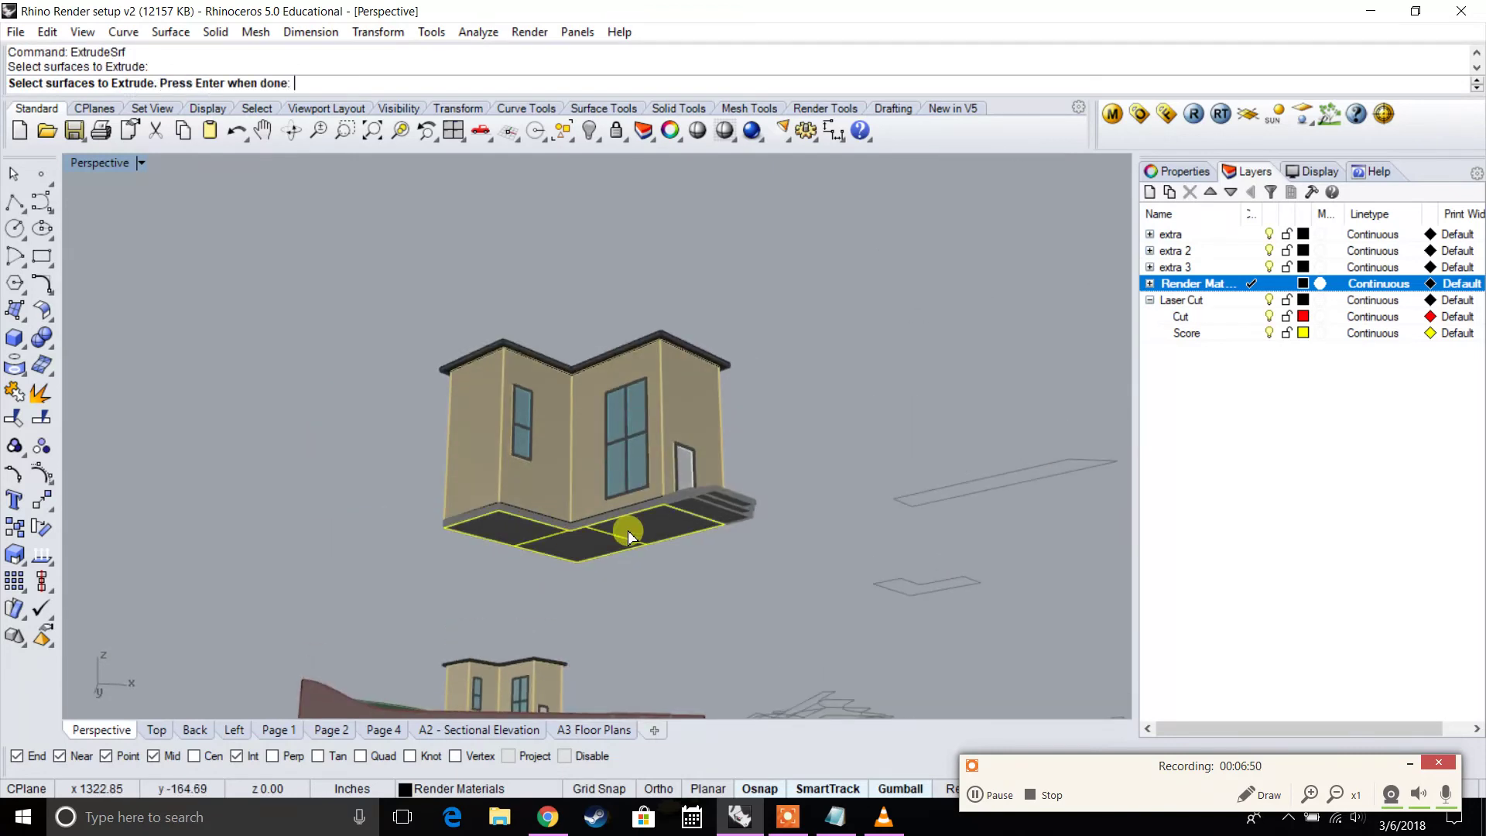
{"action": "key", "text": "Return"}
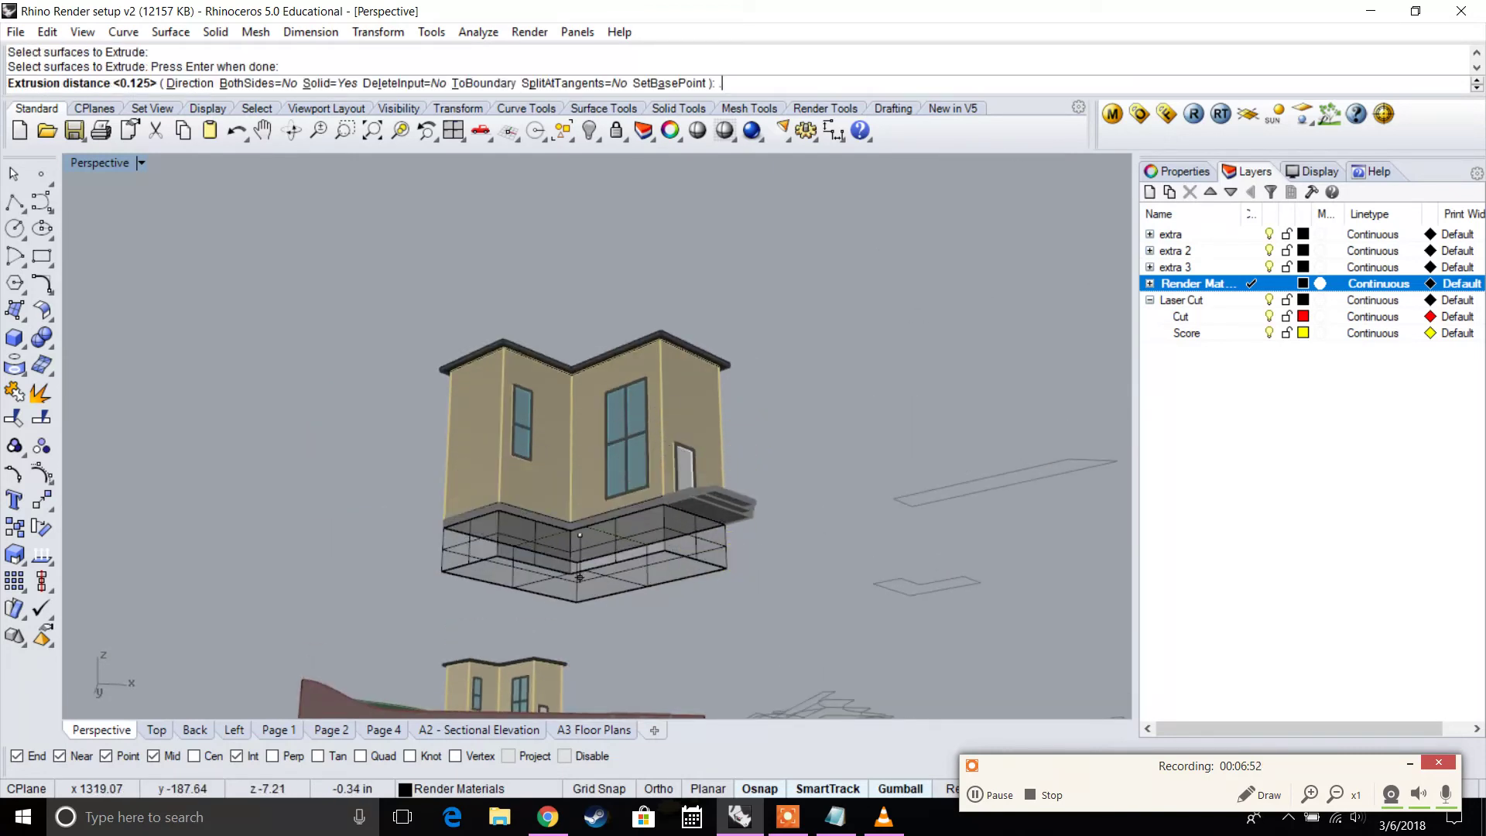
{"action": "type", "text": ".25"}
{"action": "key", "text": "Return"}
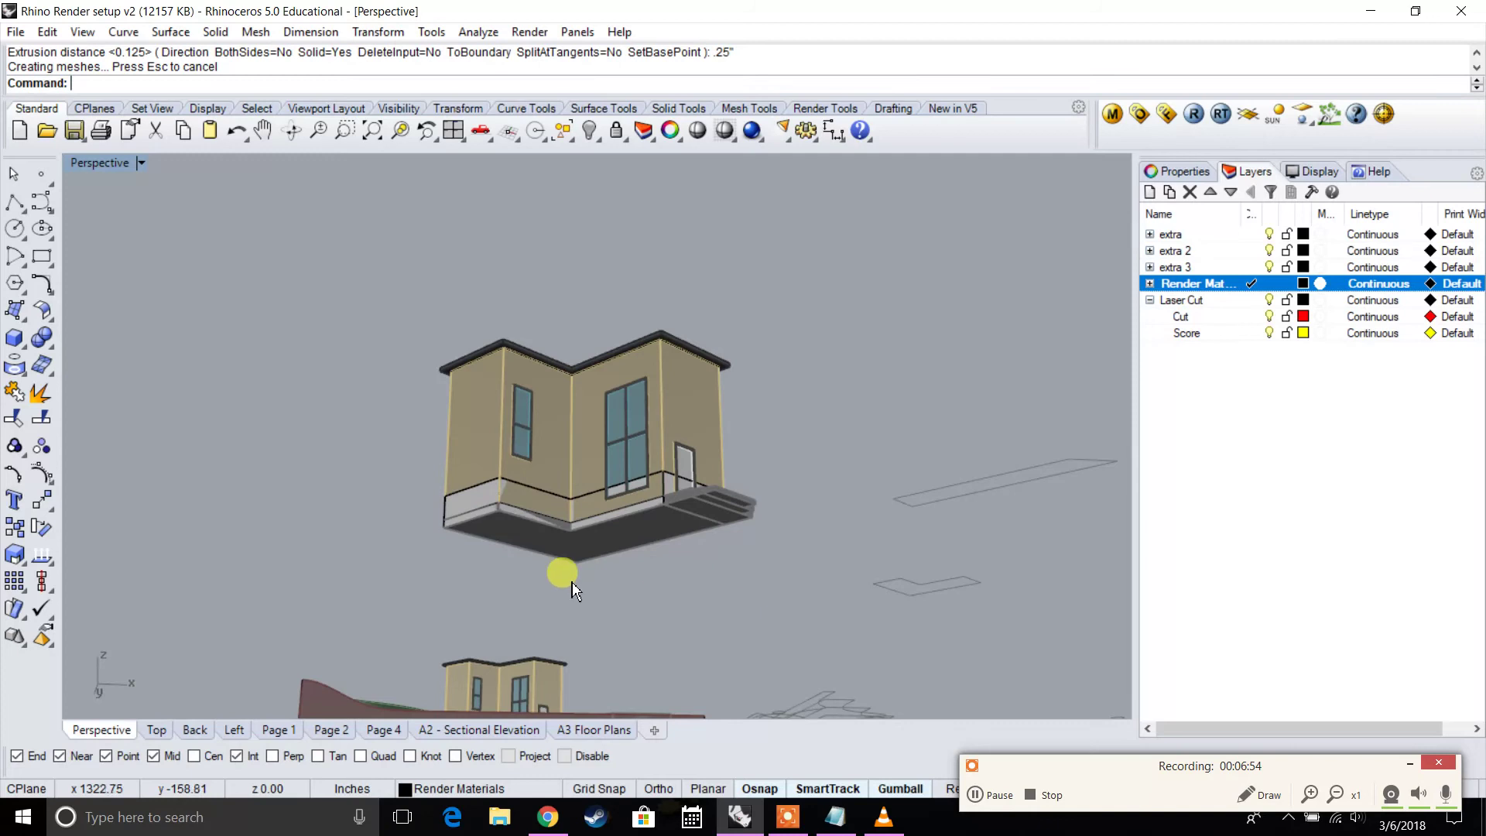
Move the extruded foundation down from its upper corner to the matching lower corner, so it sits directly beneath the house floor
{"action": "scroll", "coordinate": [526, 520], "scroll_direction": "up", "scroll_amount": 3}
{"action": "left_click", "coordinate": [518, 507]}
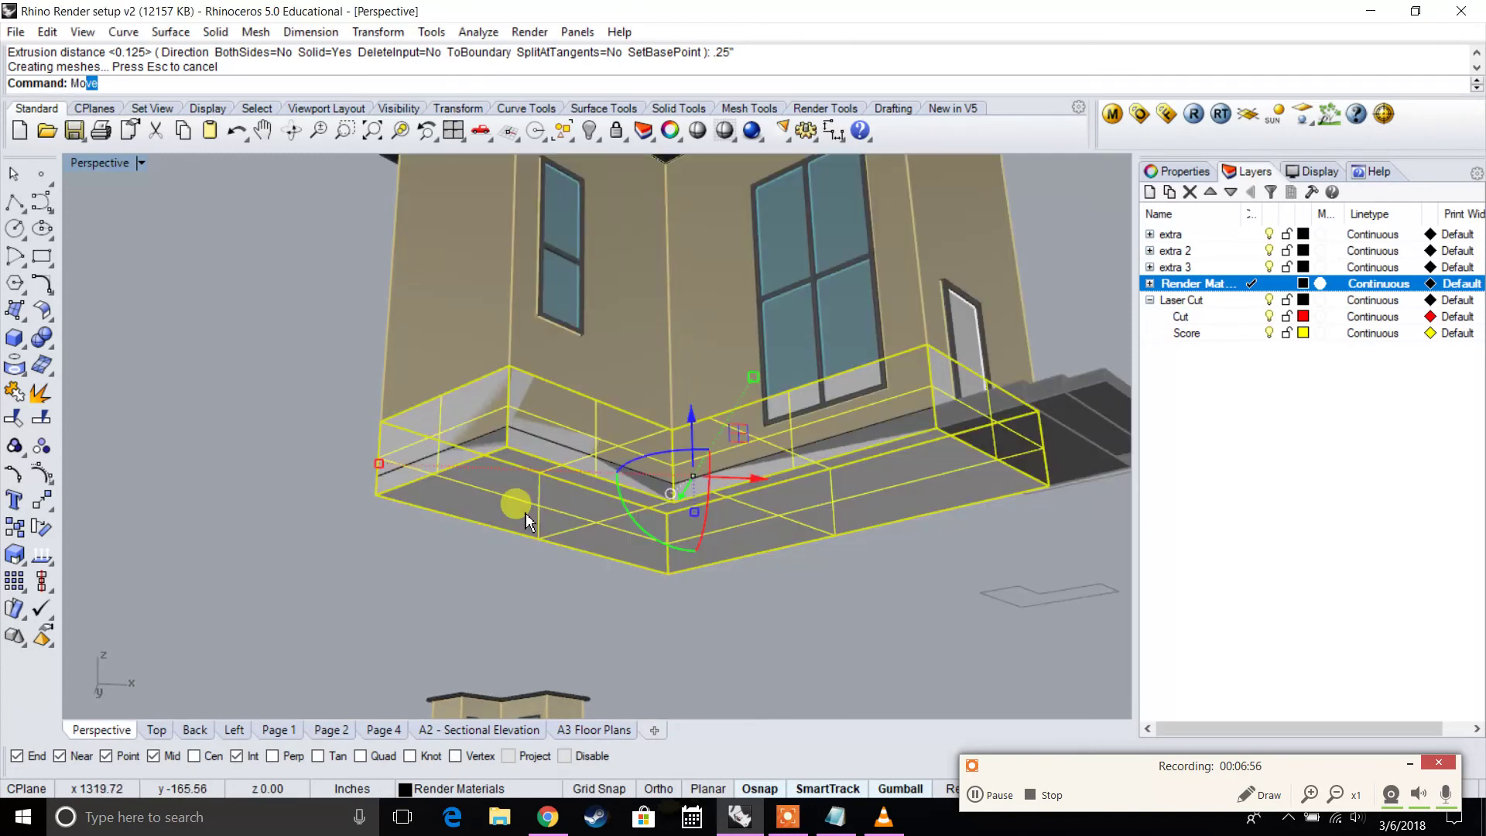
{"action": "type", "text": "move"}
{"action": "key", "text": "Return"}
{"action": "left_click", "coordinate": [375, 417]}
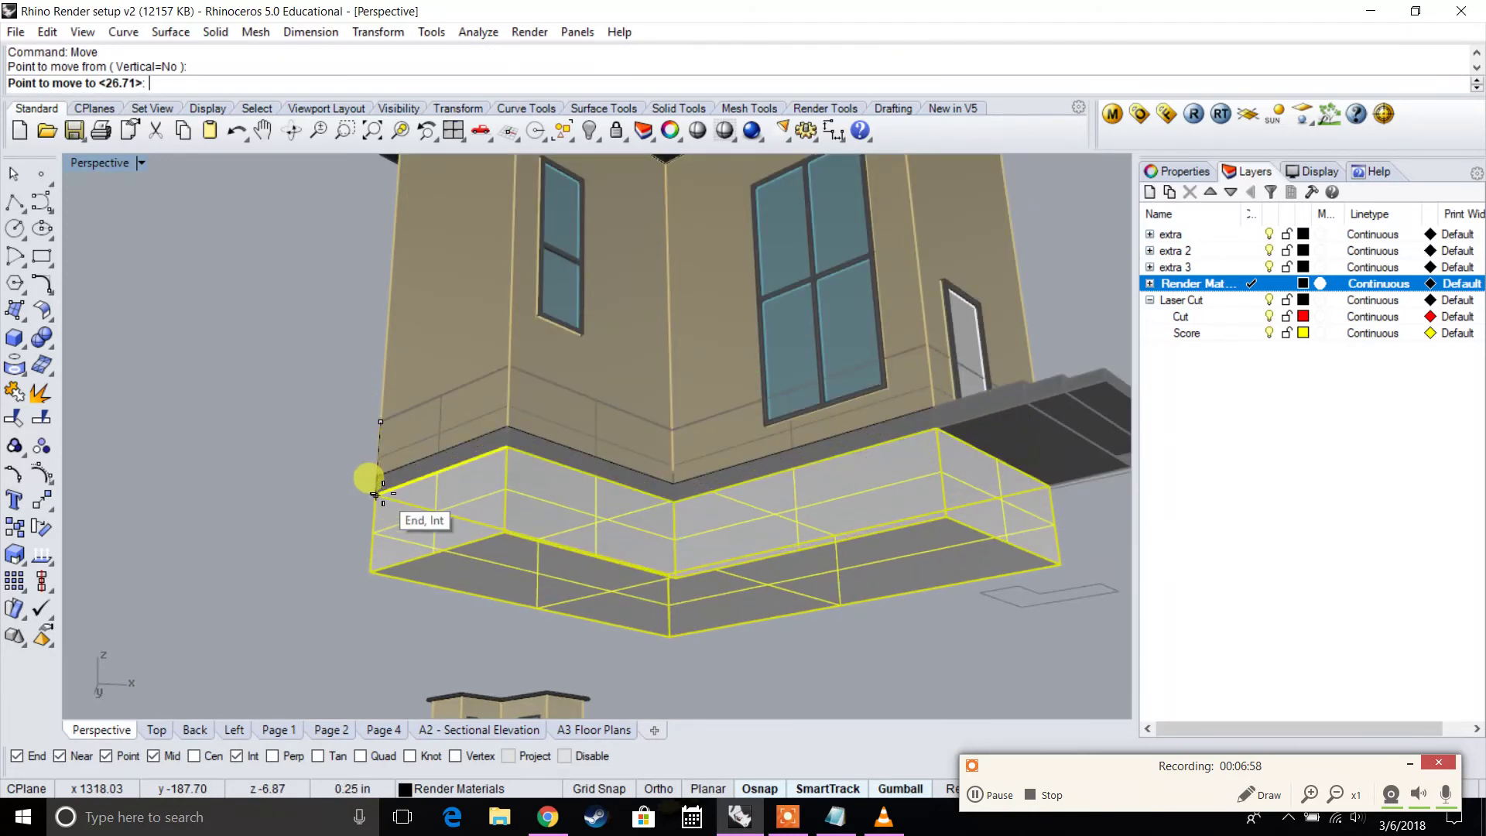
{"action": "left_click", "coordinate": [378, 494]}
{"action": "key", "text": "Escape"}
Measure the bottom edge at the narrow end of the house's foundation
{"action": "scroll", "coordinate": [646, 433], "scroll_direction": "down", "scroll_amount": 4}
{"action": "mouse_move", "coordinate": [646, 433]}
{"action": "right_mouse_down"}
{"action": "mouse_move", "coordinate": [663, 597]}
{"action": "mouse_move", "coordinate": [819, 512]}
{"action": "mouse_move", "coordinate": [709, 479]}
{"action": "mouse_move", "coordinate": [626, 298]}
{"action": "right_mouse_up"}
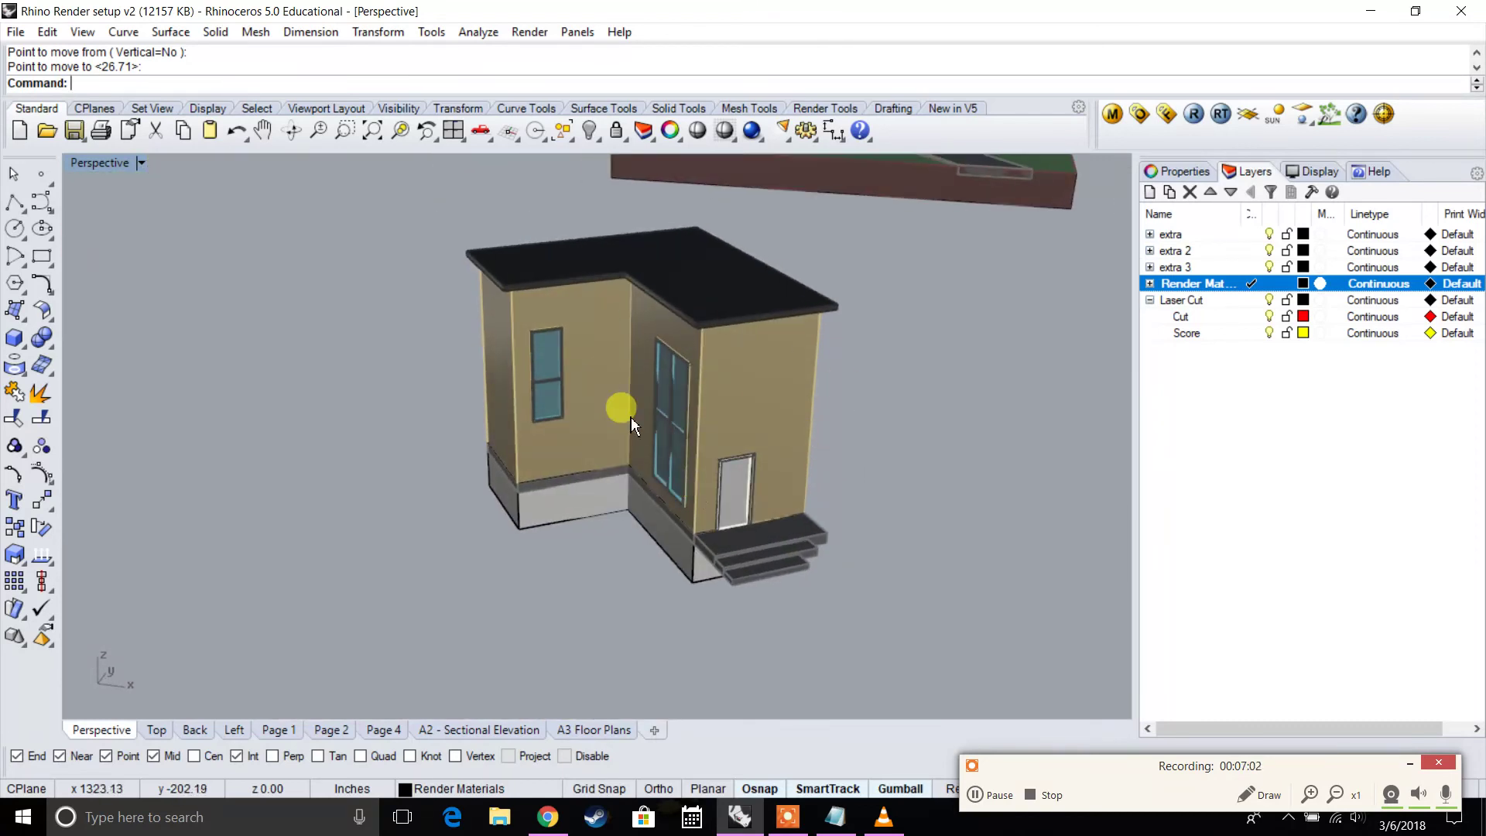
{"action": "scroll", "coordinate": [714, 405], "scroll_direction": "down", "scroll_amount": 3}
{"action": "type", "text": "Distance"}
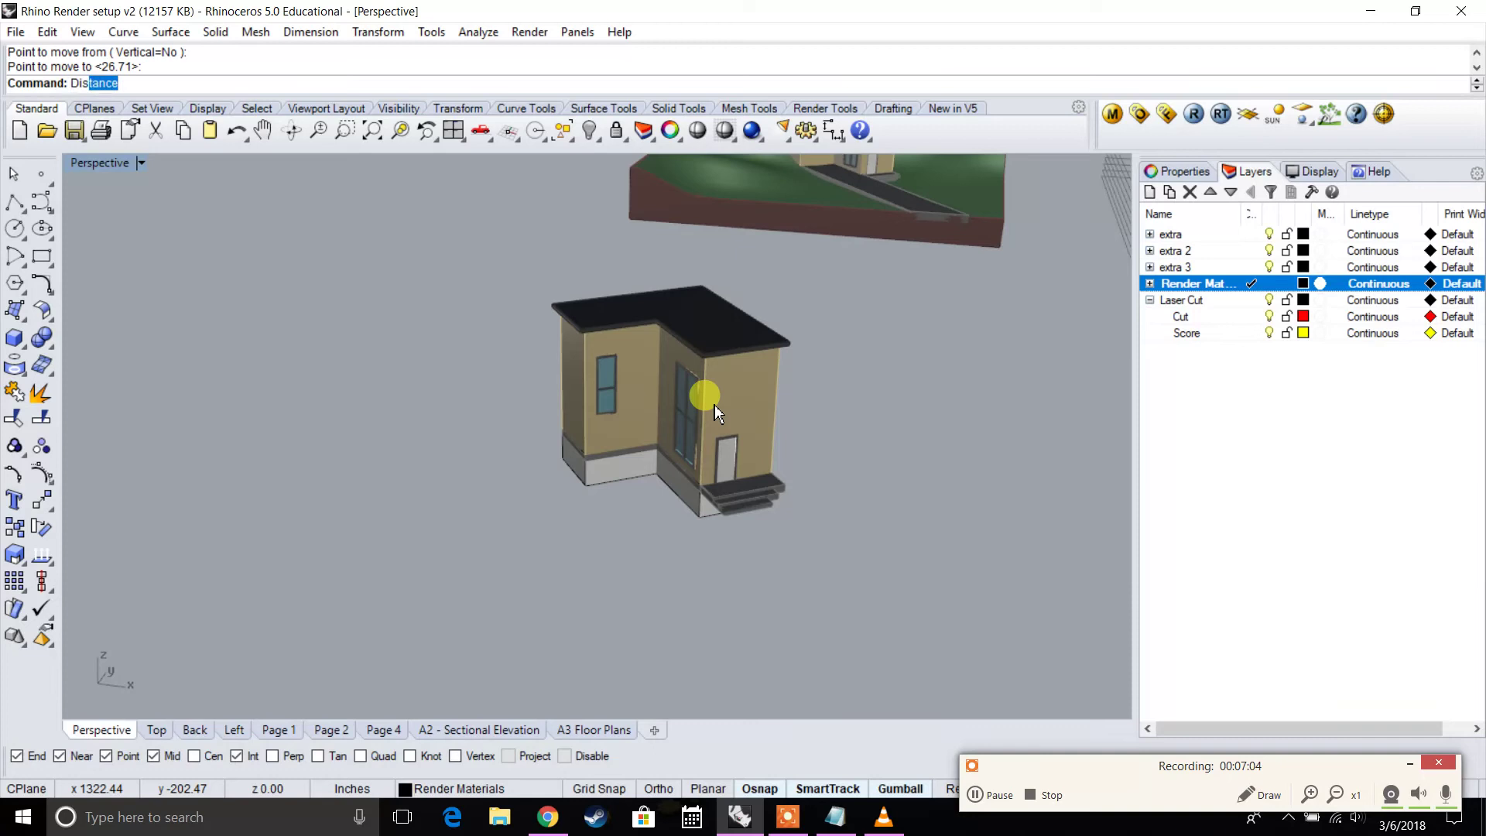
{"action": "key", "text": "Return"}
{"action": "scroll", "coordinate": [714, 406], "scroll_direction": "up", "scroll_amount": 5}
{"action": "left_click", "coordinate": [379, 548]}
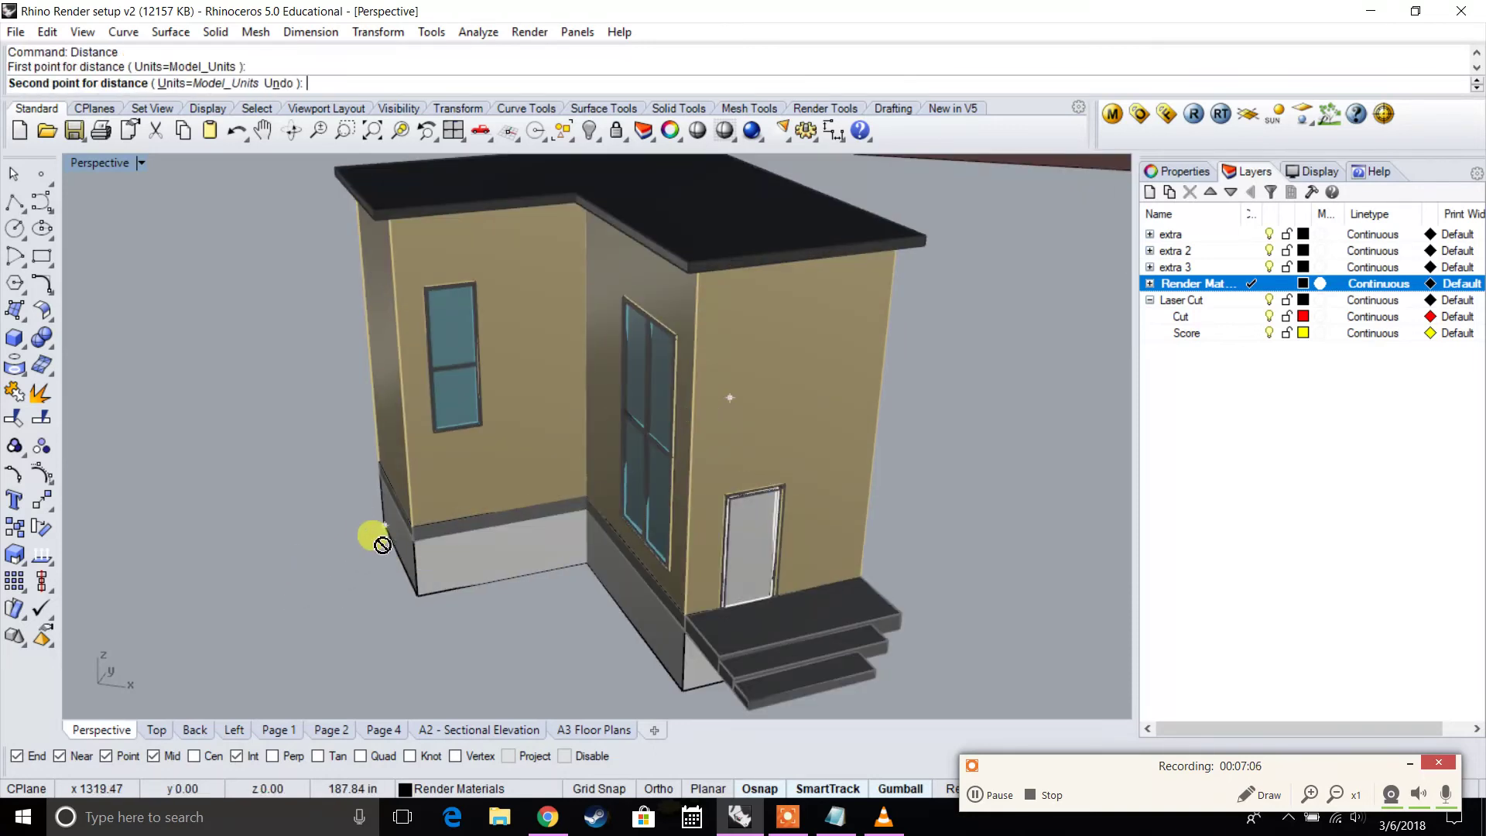
{"action": "left_click", "coordinate": [417, 593]}
Measure the long bottom edge of the foundation along the wall with the row of windows
{"action": "scroll", "coordinate": [404, 559], "scroll_direction": "up", "scroll_amount": 1}
{"action": "right_click_drag", "start_coordinate": [403, 559], "coordinate": [755, 614]}
{"action": "right_click", "coordinate": [682, 691]}
{"action": "left_click", "coordinate": [655, 695]}
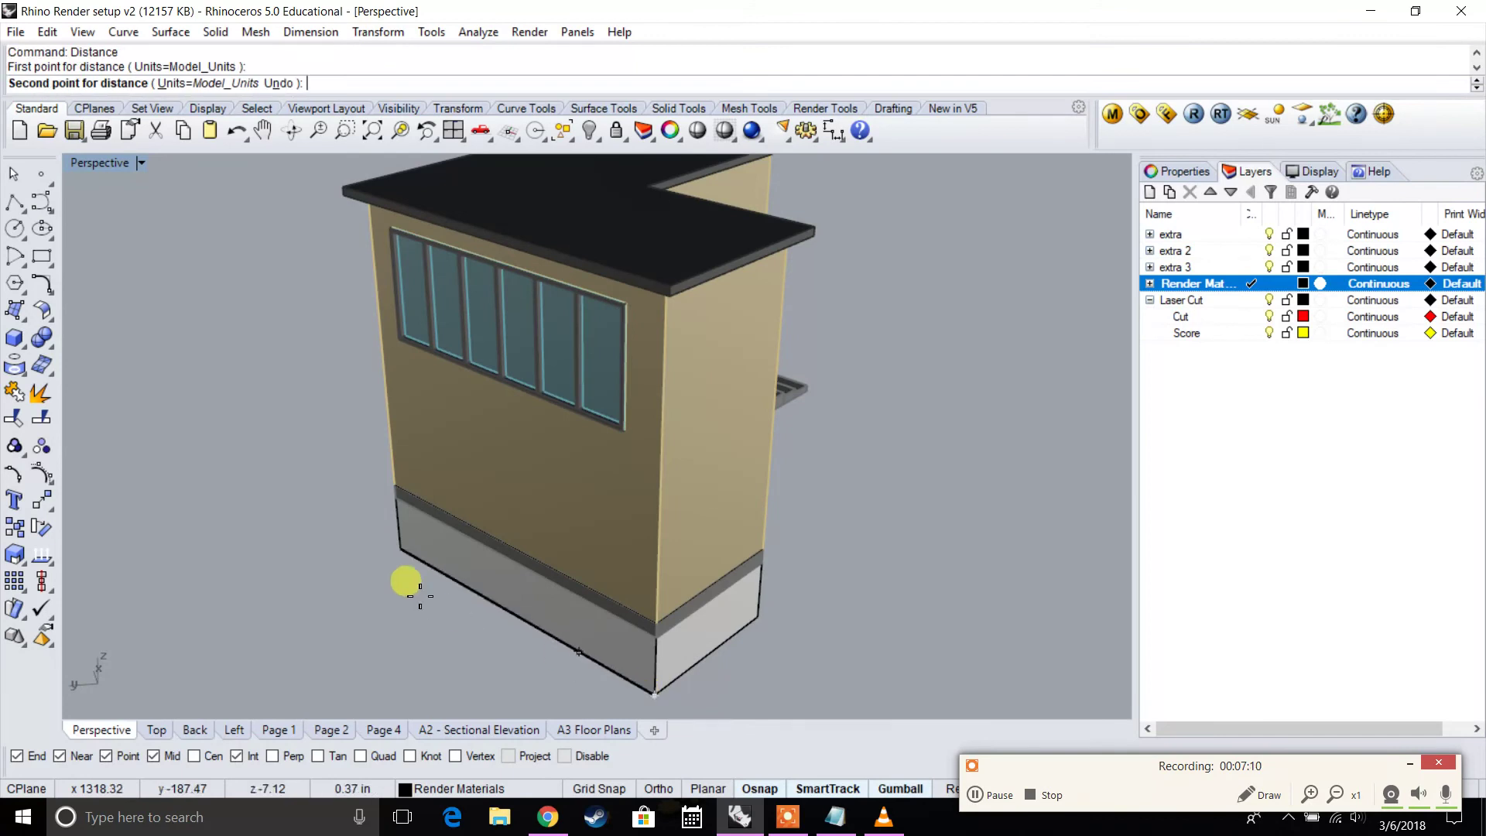
{"action": "left_click", "coordinate": [399, 548]}
{"action": "right_click_drag", "start_coordinate": [642, 526], "coordinate": [397, 513]}
{"action": "scroll", "coordinate": [687, 546], "scroll_direction": "down", "scroll_amount": 3}
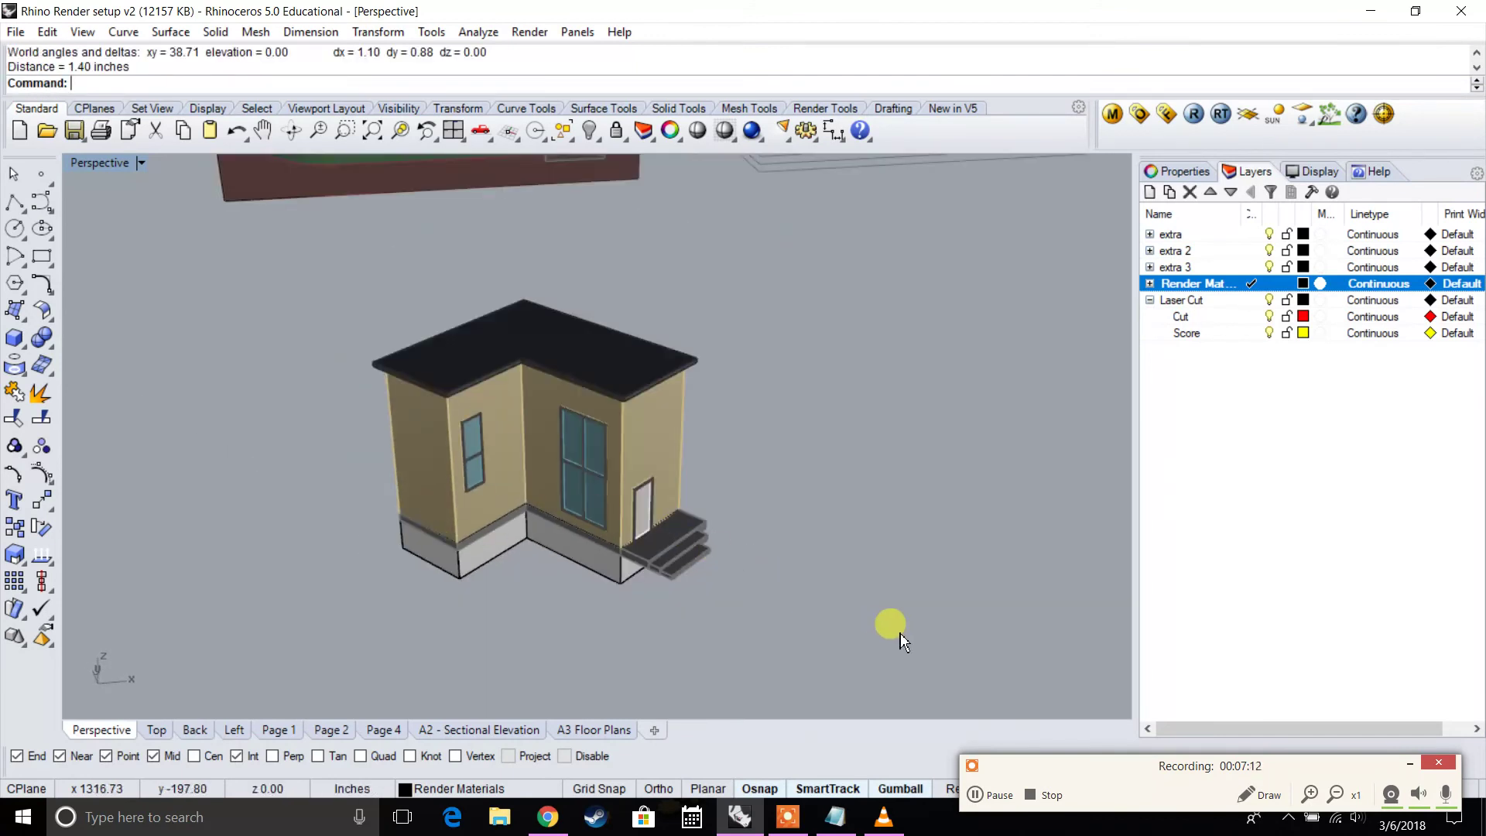
Select the whole copied house with its foundation and set up an export to the Desktop named House 3D Print in STL format
{"action": "left_click_drag", "start_coordinate": [362, 335], "coordinate": [309, 286]}
{"action": "right_click_drag", "start_coordinate": [766, 425], "coordinate": [677, 443]}
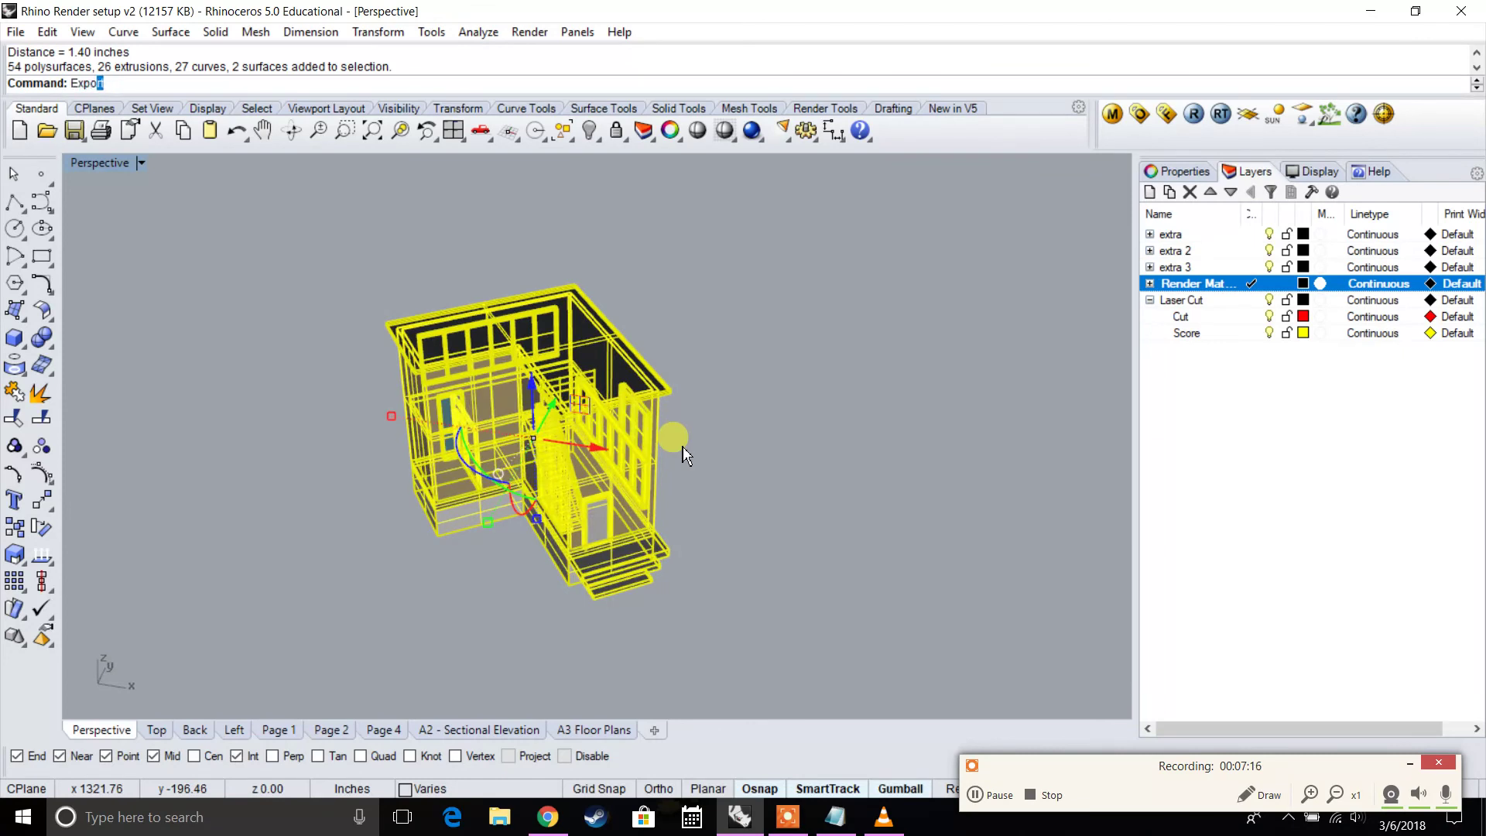
{"action": "key", "text": "Return"}
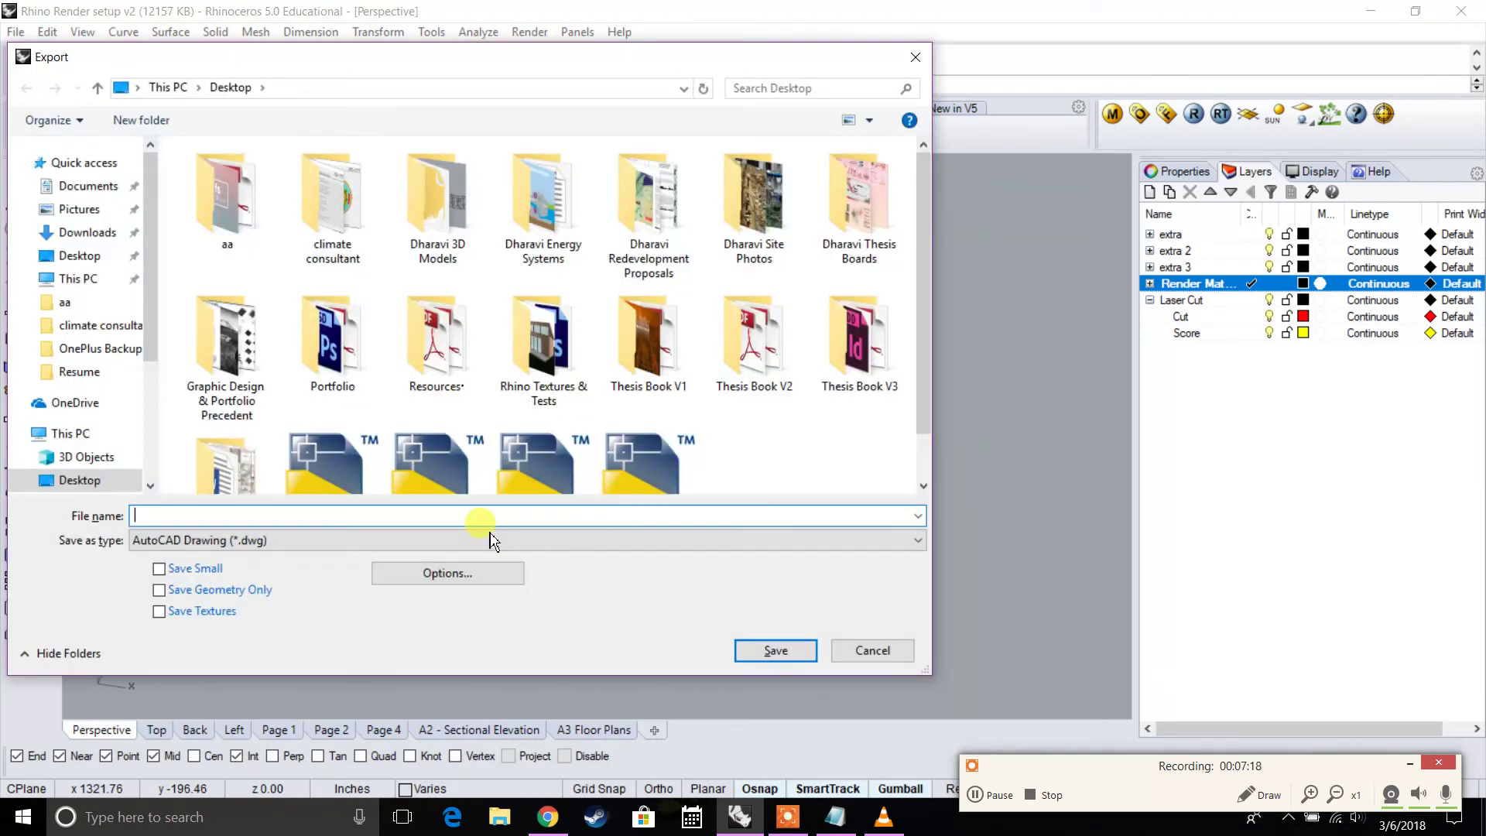
{"action": "left_click", "coordinate": [279, 516]}
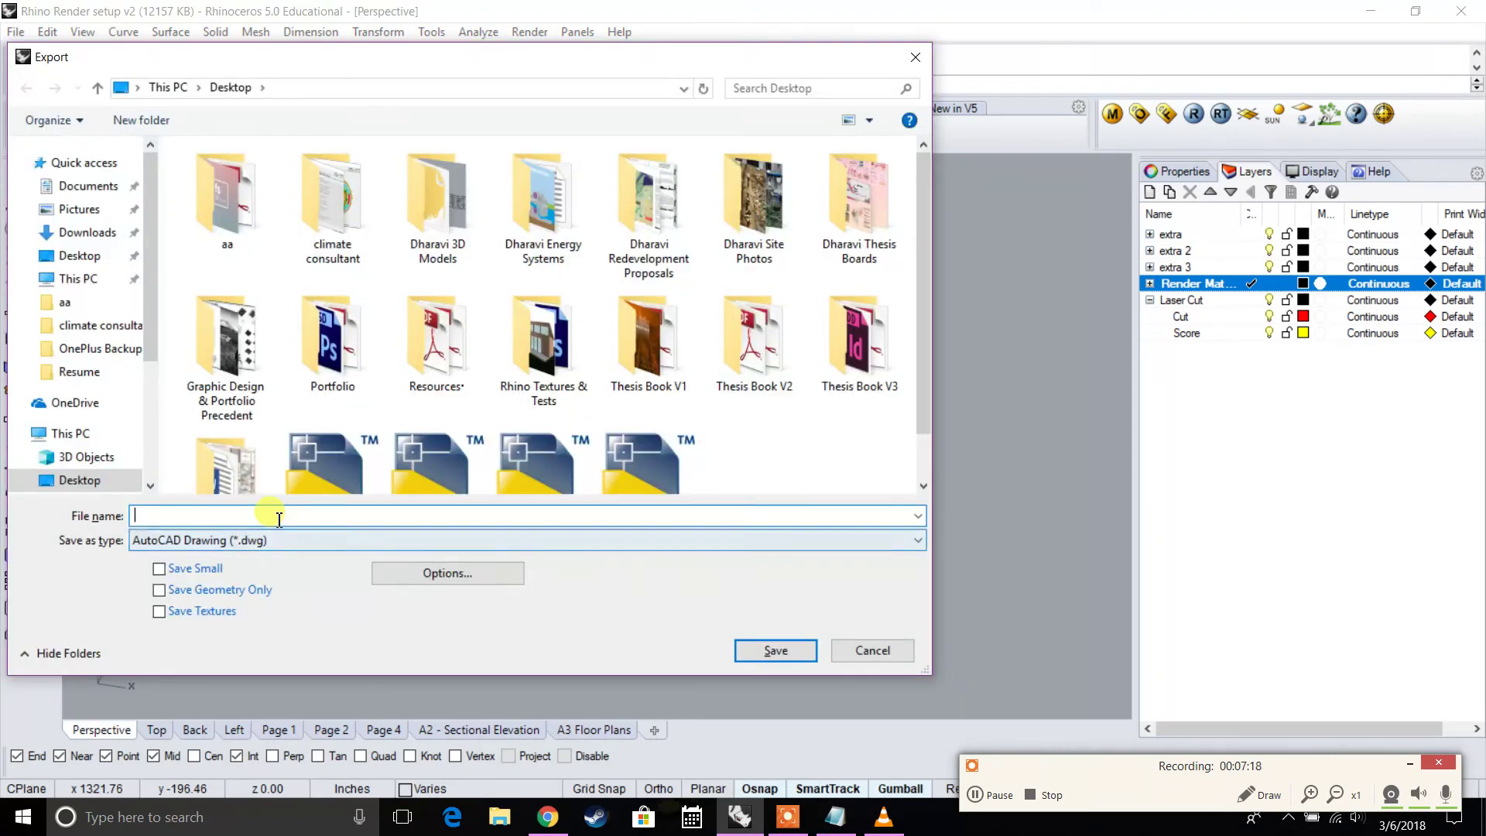
{"action": "type", "text": "House 3D Print"}
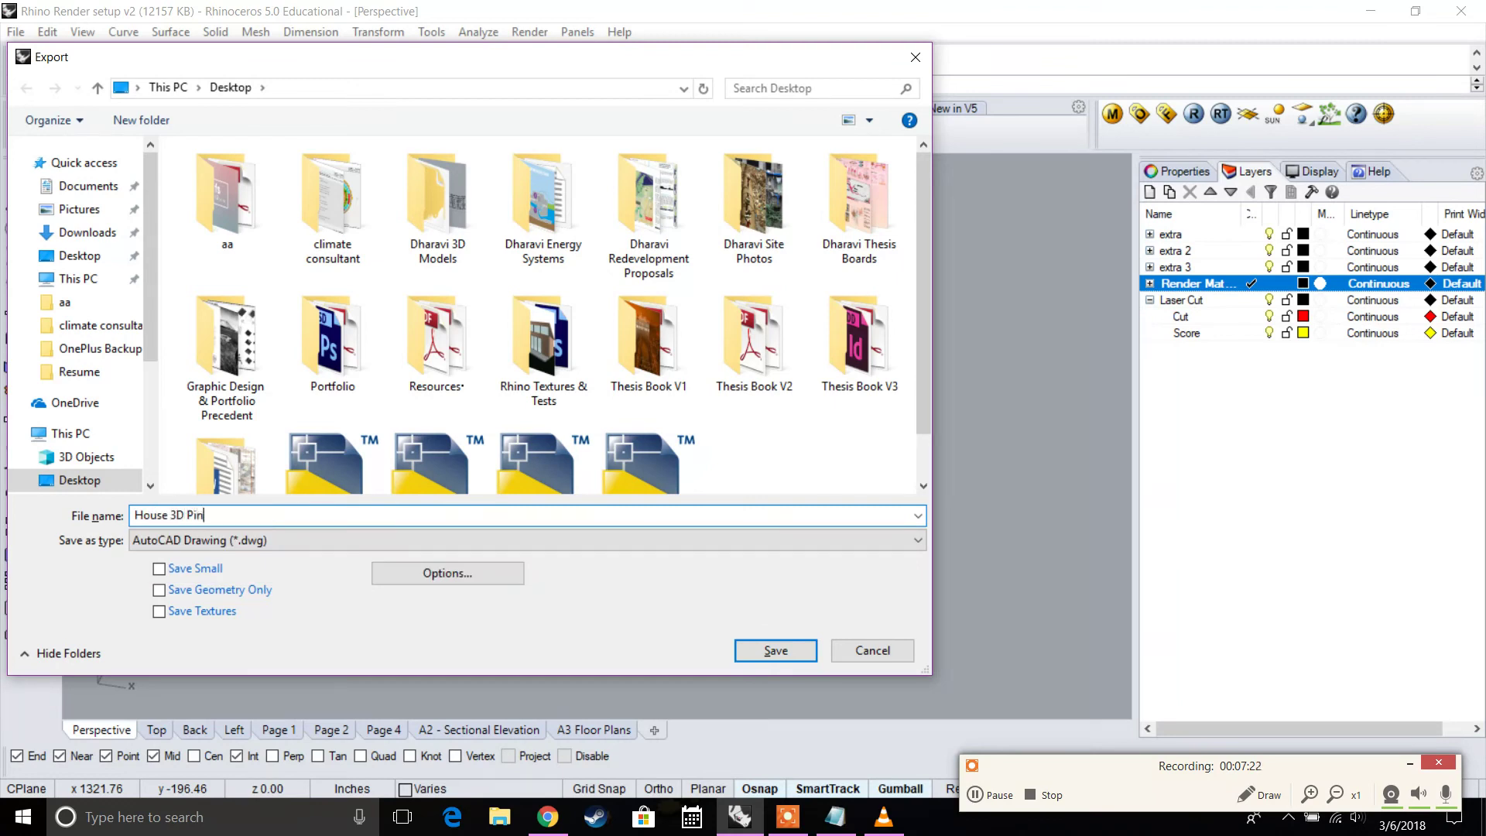
{"action": "left_click", "coordinate": [213, 540]}
{"action": "scroll", "coordinate": [219, 403], "scroll_direction": "up", "scroll_amount": 3}
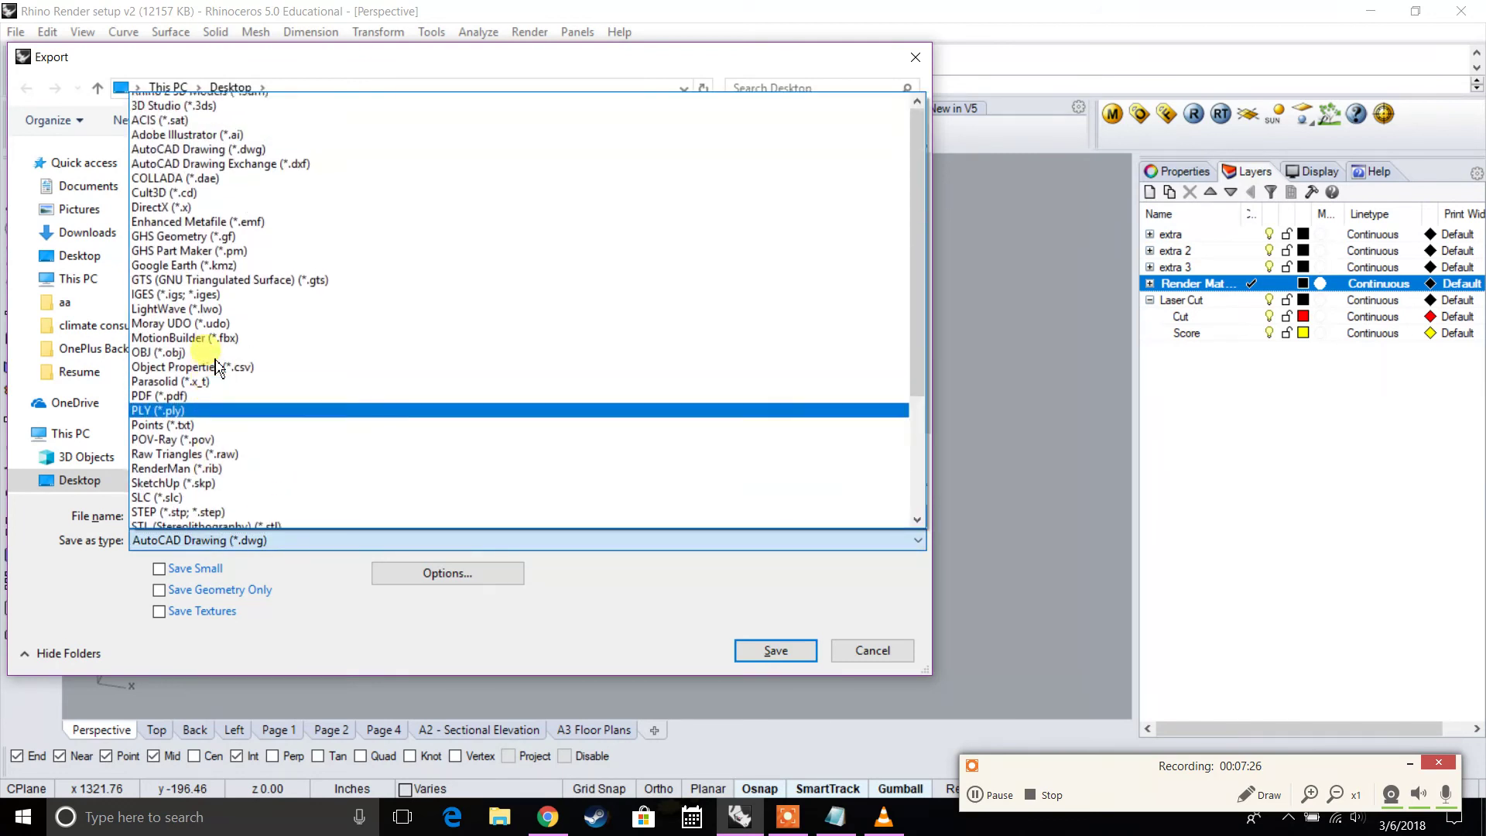
{"action": "scroll", "coordinate": [217, 366], "scroll_direction": "down", "scroll_amount": 3}
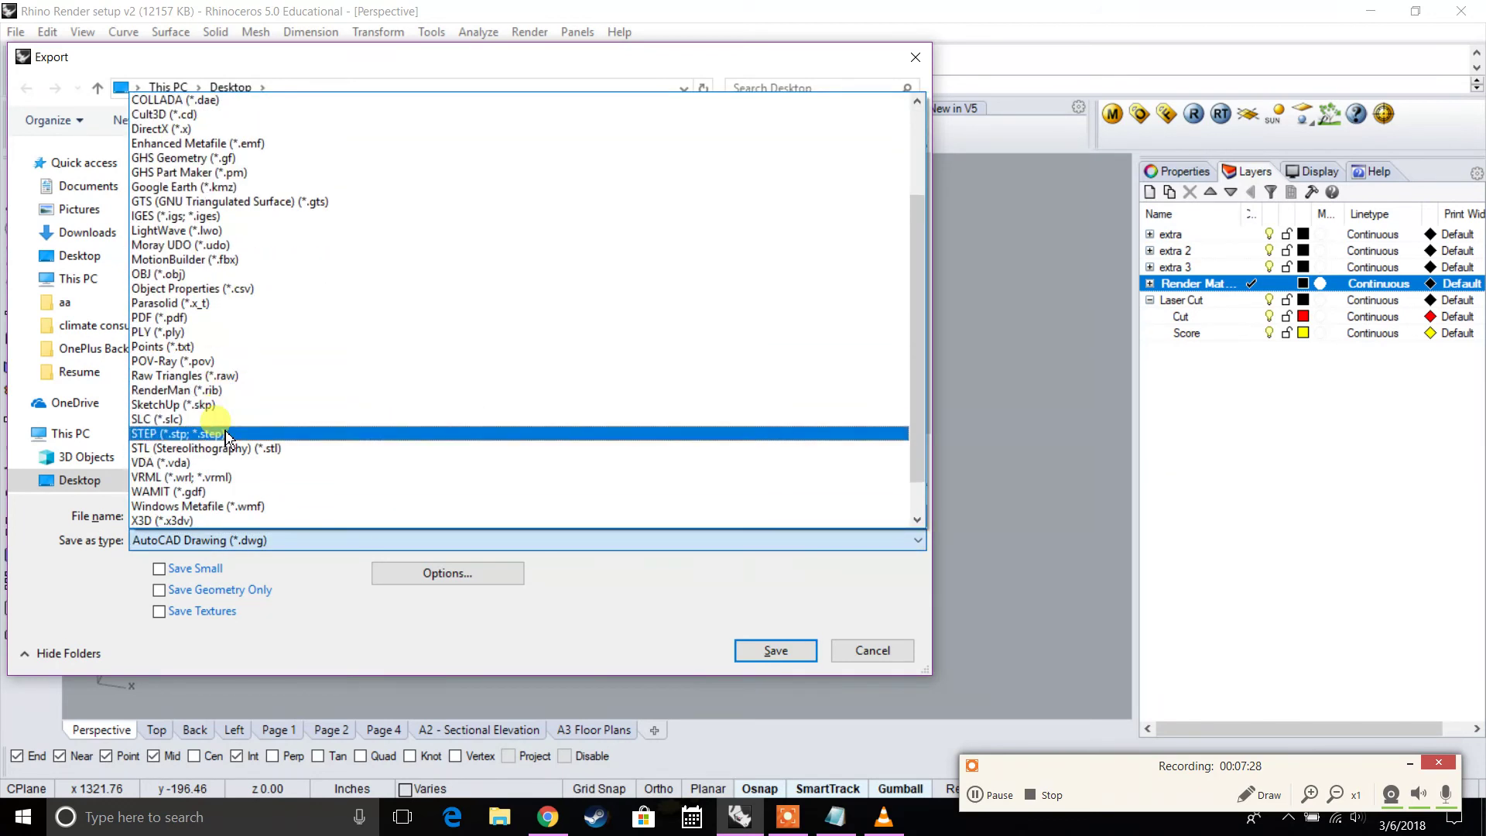
{"action": "left_click", "coordinate": [160, 449]}
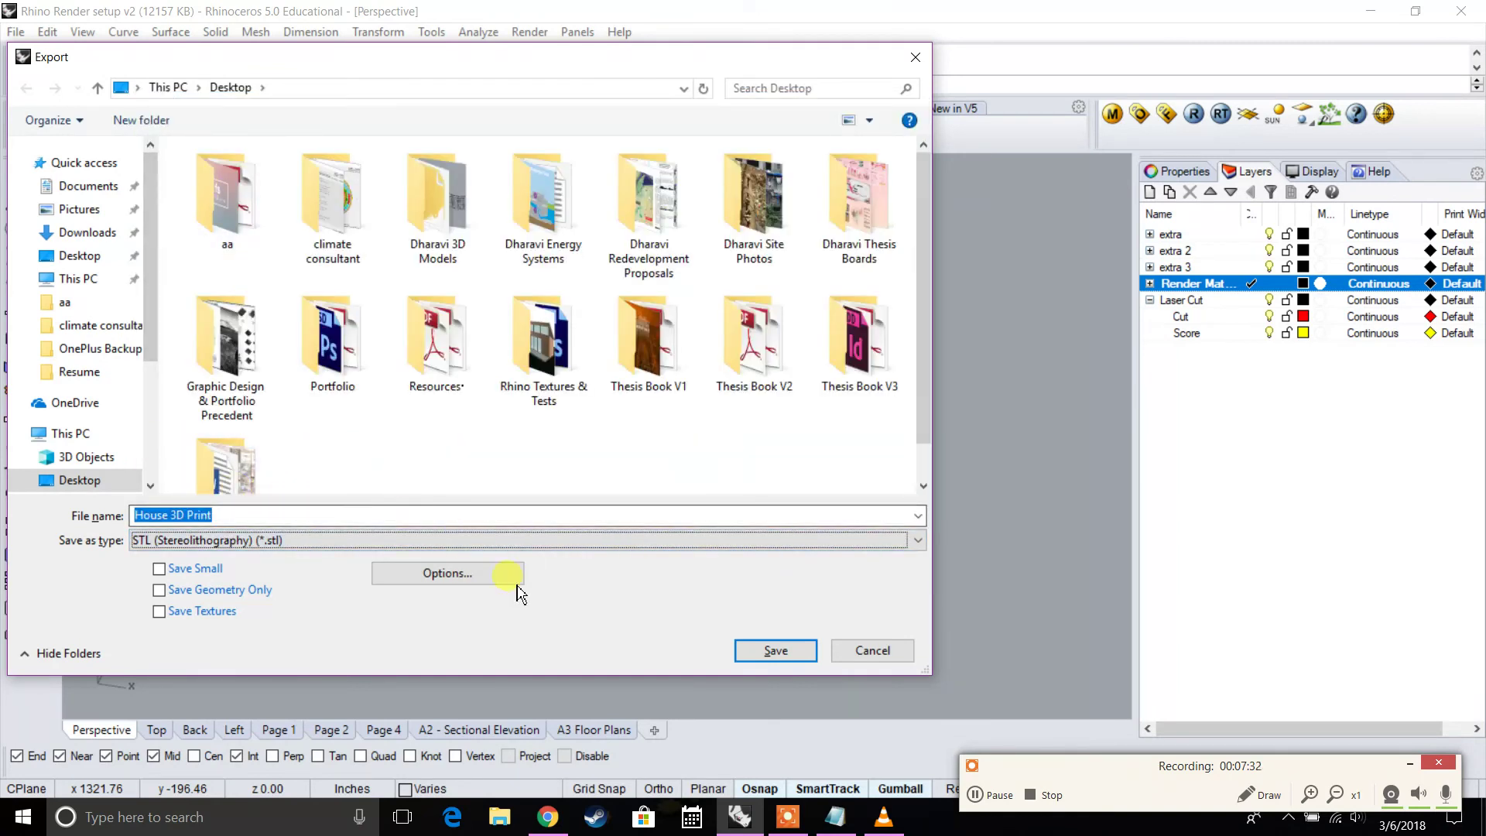
Save the STL with a 0.01 inch mesh tolerance as a binary file, with open objects exported
{"action": "left_click", "coordinate": [778, 651]}
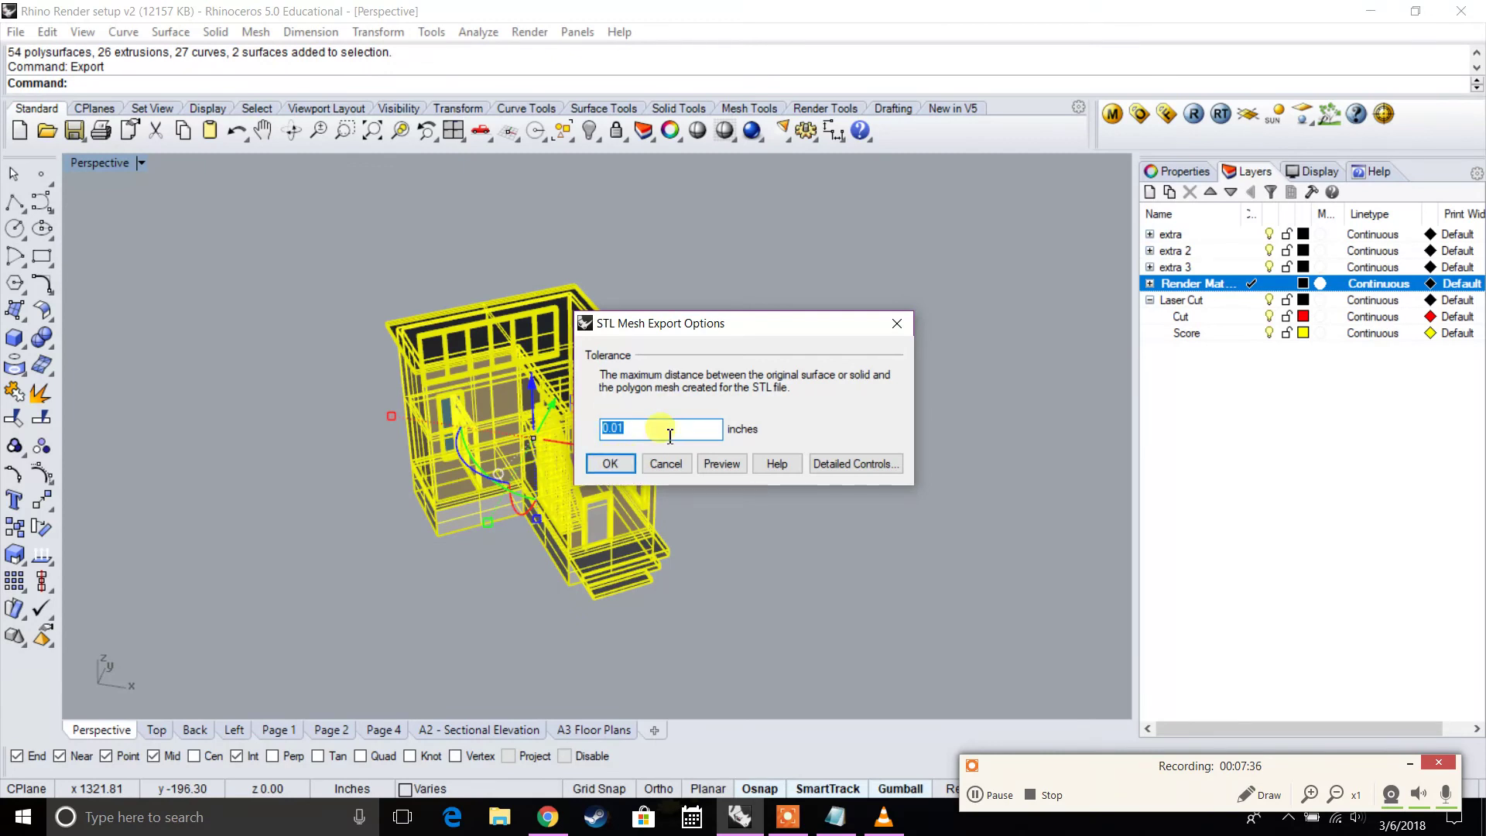
{"action": "left_click", "coordinate": [600, 467]}
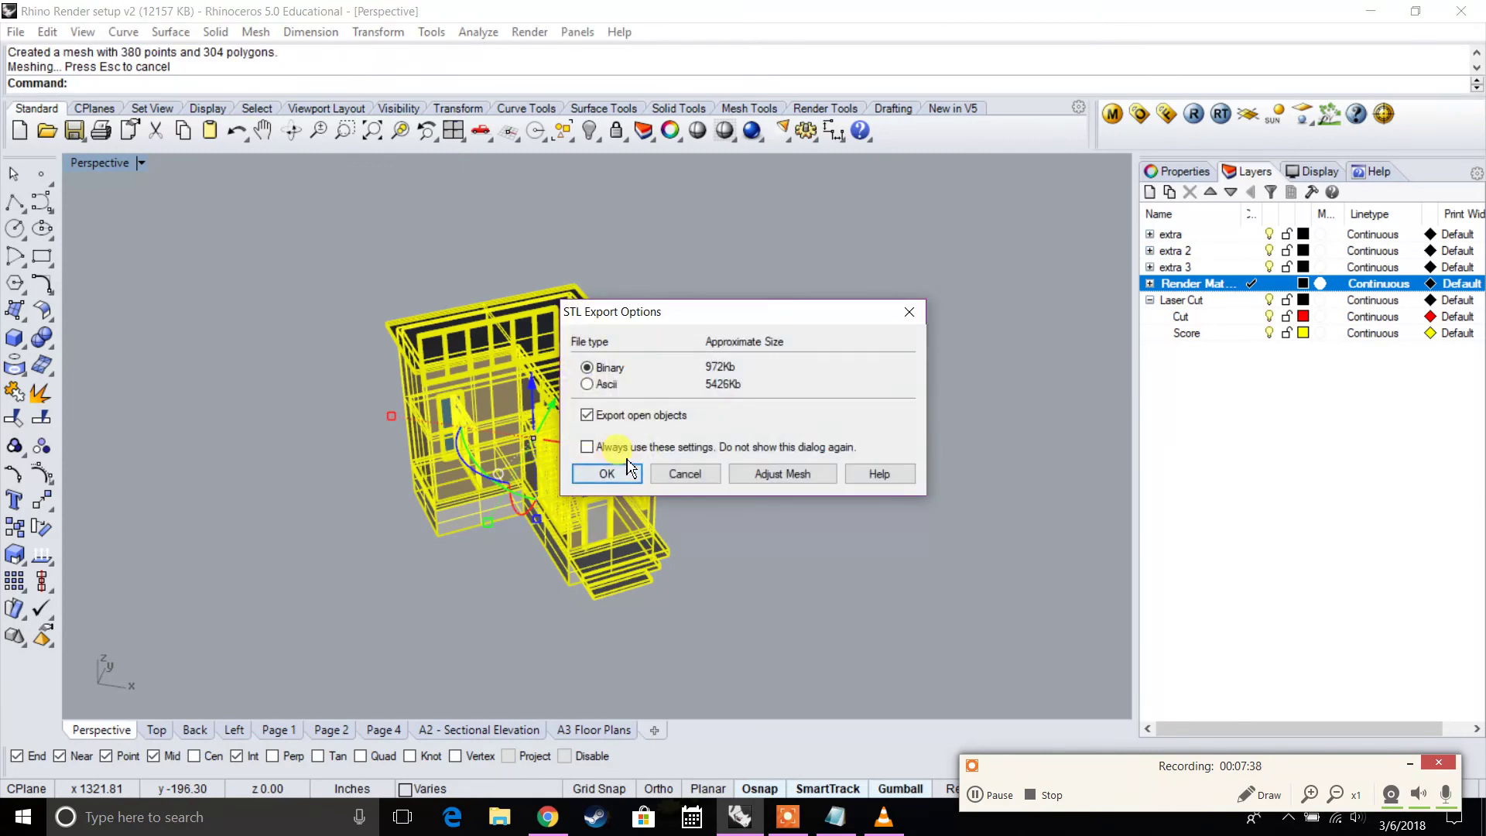
{"action": "left_click", "coordinate": [607, 474]}
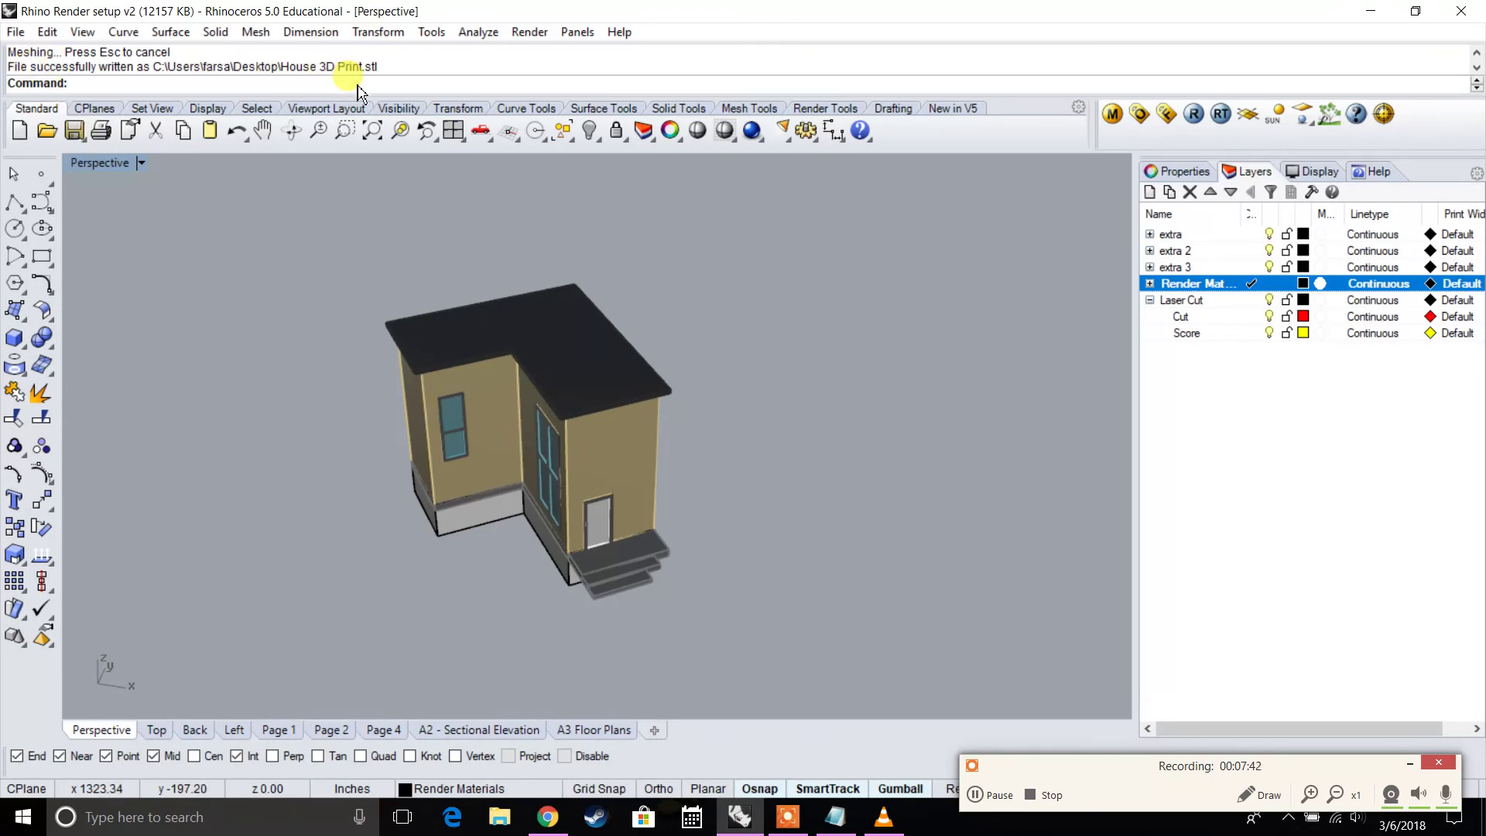
Copy the house with its foundation from a bottom foundation corner to the upper back corner of the stacked contour model
{"action": "scroll", "coordinate": [553, 398], "scroll_direction": "down", "scroll_amount": 5}
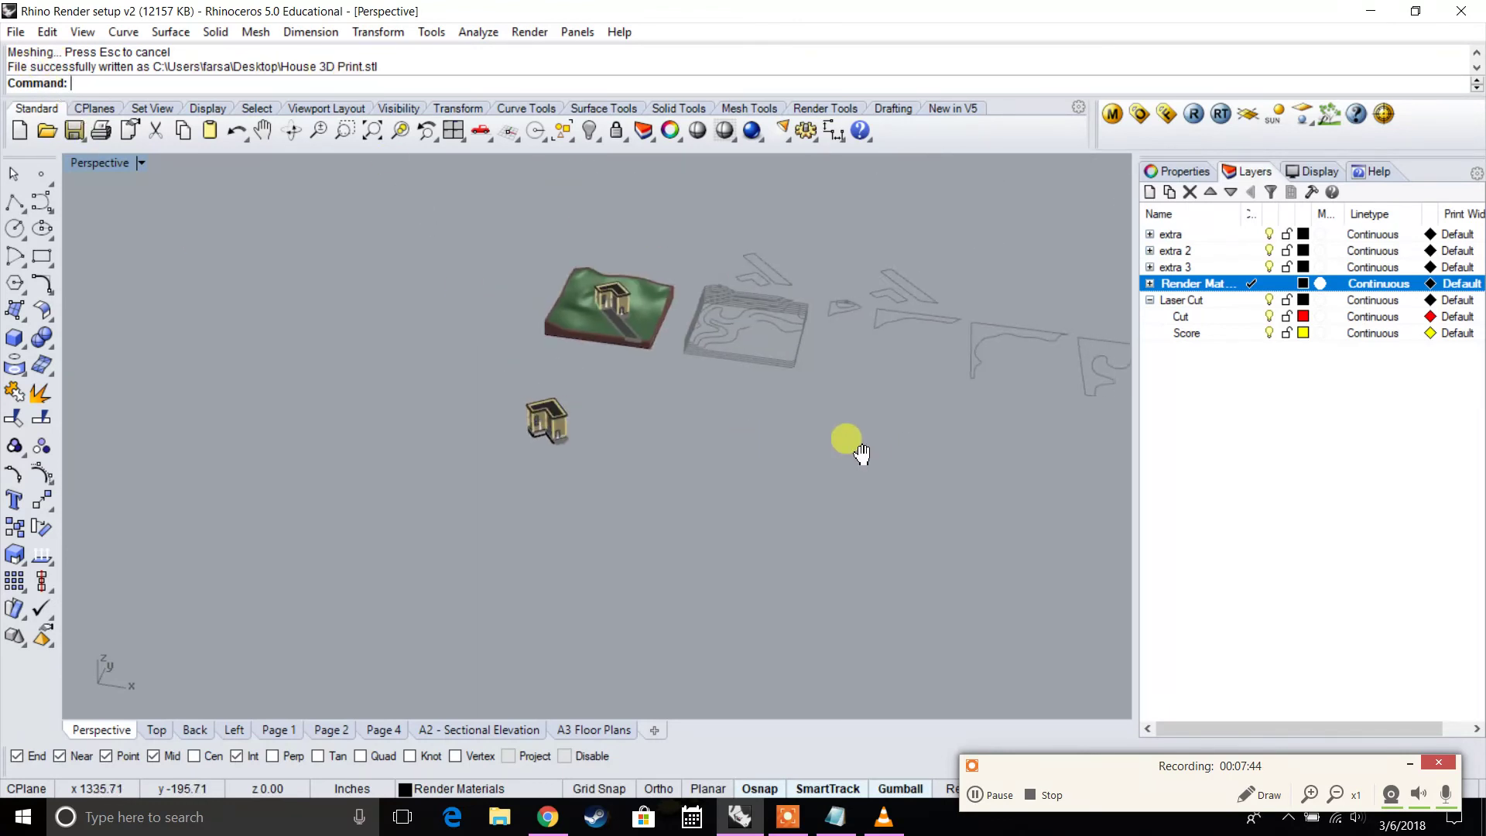
{"action": "scroll", "coordinate": [358, 379], "scroll_direction": "up", "scroll_amount": 5}
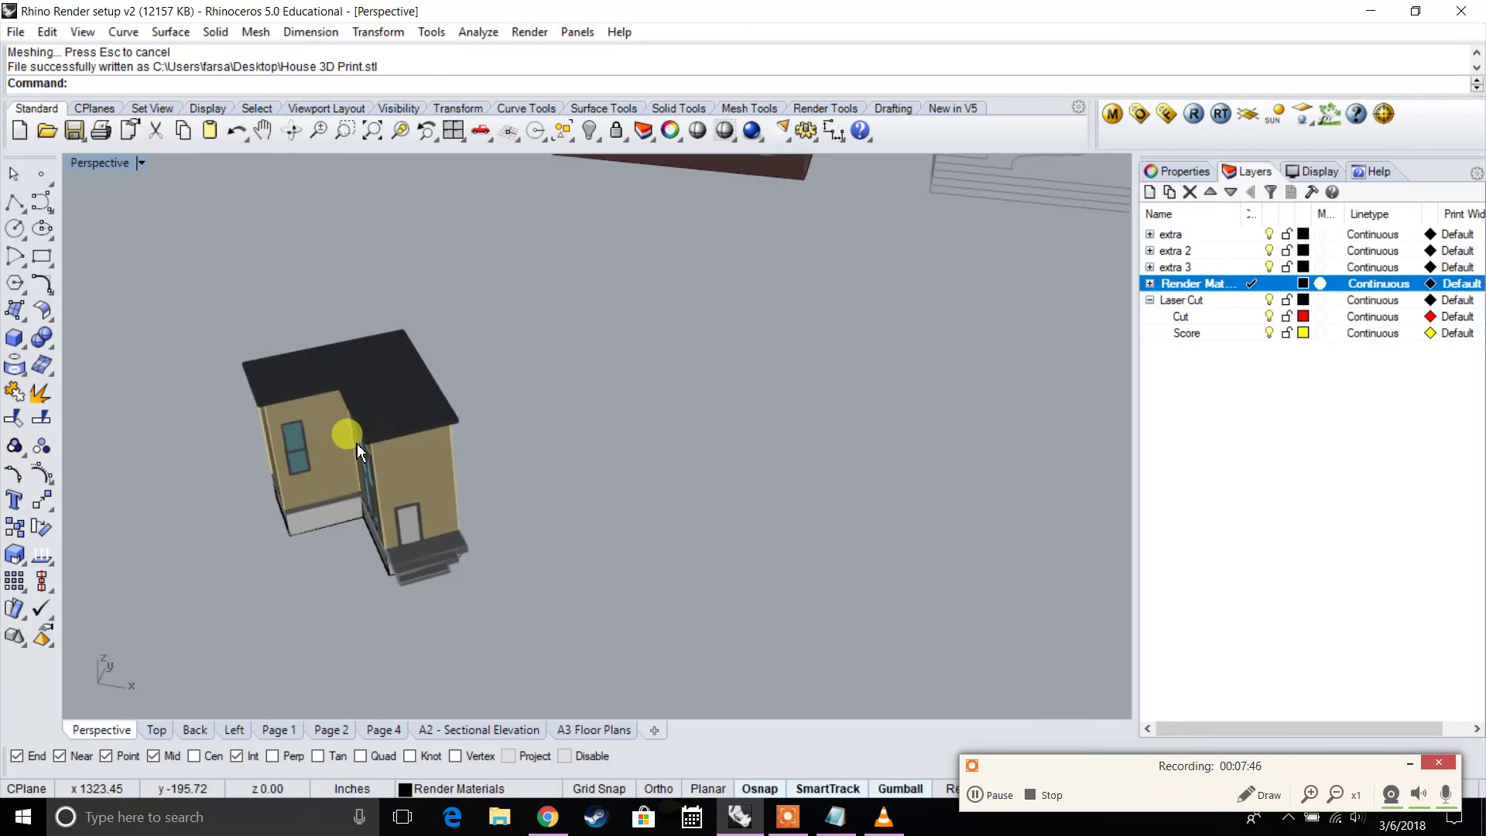
{"action": "scroll", "coordinate": [356, 445], "scroll_direction": "down", "scroll_amount": 4}
{"action": "scroll", "coordinate": [356, 444], "scroll_direction": "up", "scroll_amount": 2}
{"action": "left_click_drag", "start_coordinate": [273, 376], "coordinate": [272, 376]}
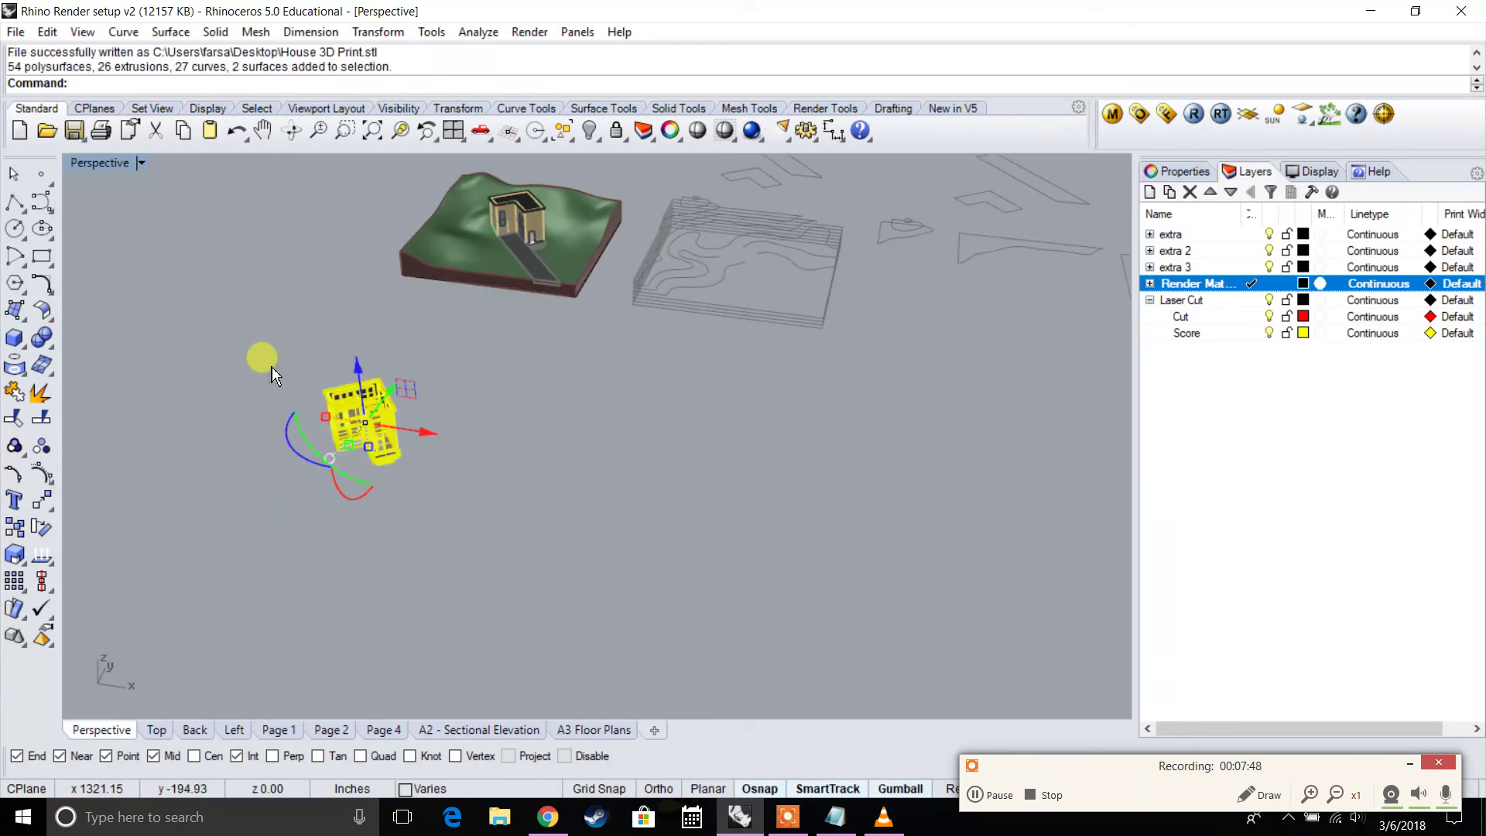
{"action": "key", "text": "Return"}
{"action": "scroll", "coordinate": [400, 454], "scroll_direction": "up", "scroll_amount": 5}
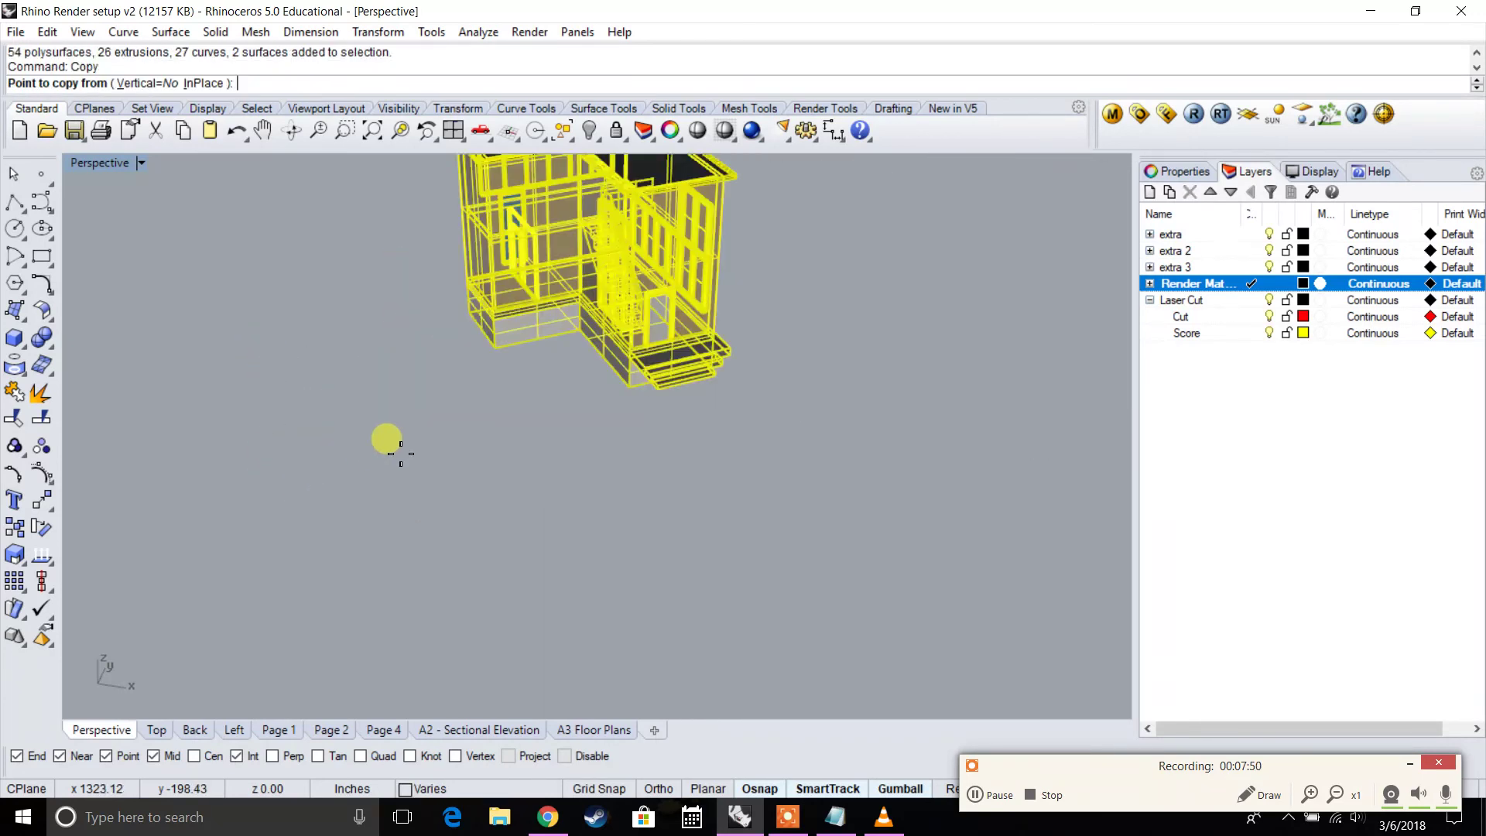
{"action": "left_click", "coordinate": [495, 350]}
{"action": "scroll", "coordinate": [496, 350], "scroll_direction": "down", "scroll_amount": 5}
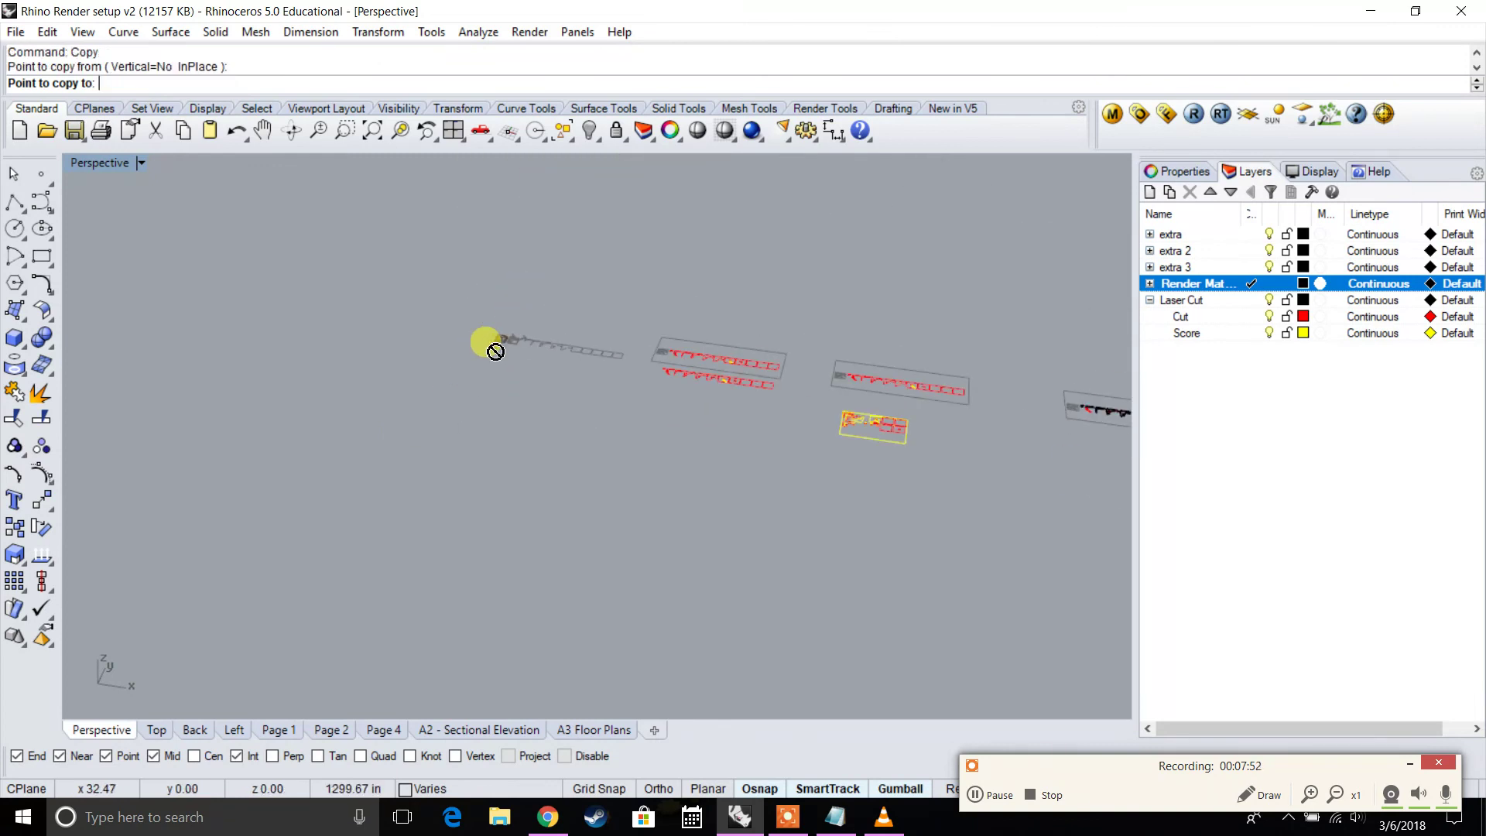
{"action": "scroll", "coordinate": [802, 397], "scroll_direction": "up", "scroll_amount": 8}
{"action": "scroll", "coordinate": [749, 357], "scroll_direction": "down", "scroll_amount": 3}
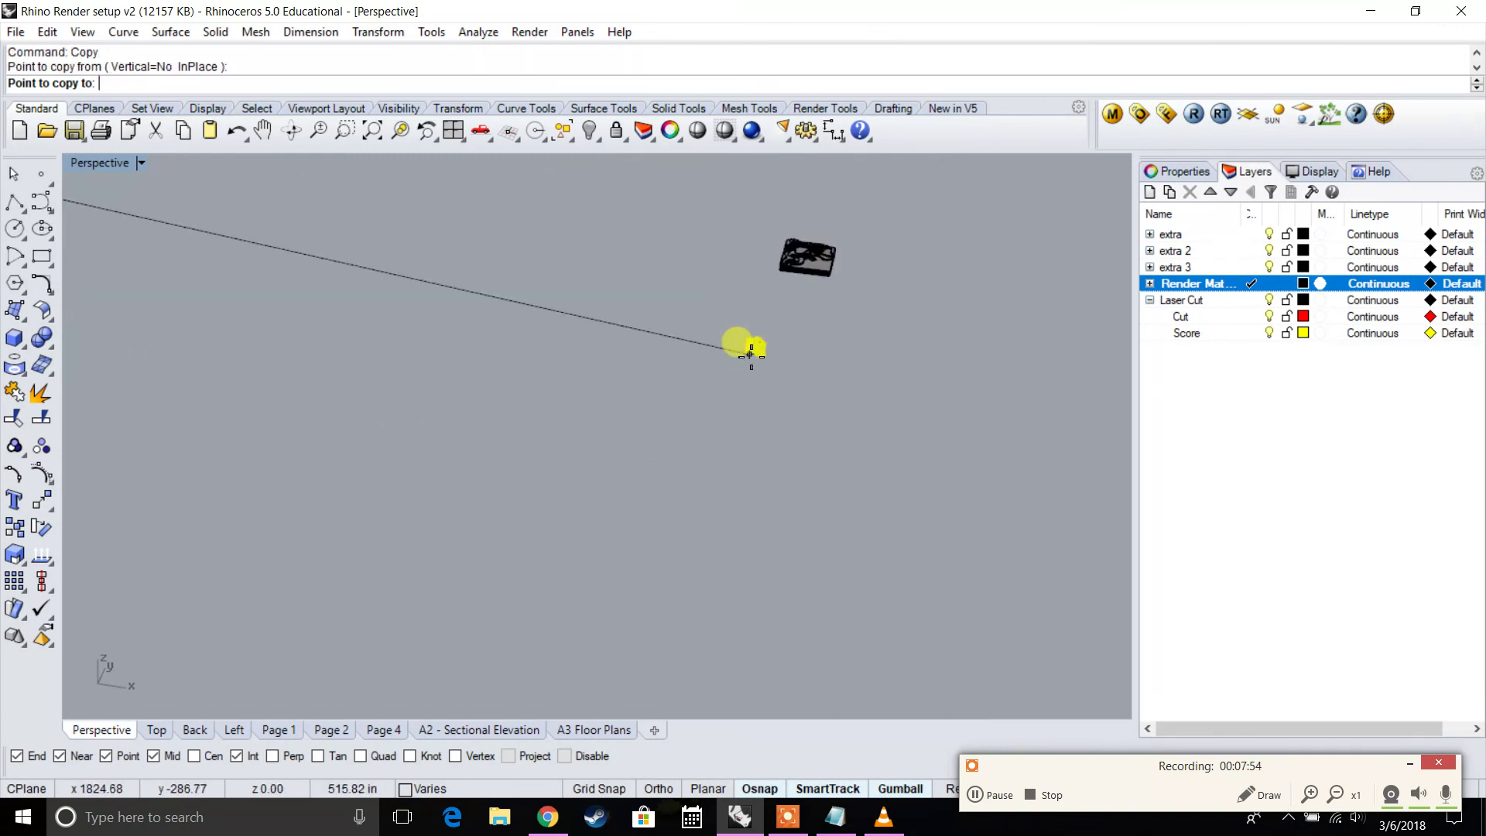
{"action": "right_click_drag", "start_coordinate": [763, 306], "coordinate": [745, 377], "text": "shift"}
{"action": "scroll", "coordinate": [777, 332], "scroll_direction": "up", "scroll_amount": 10}
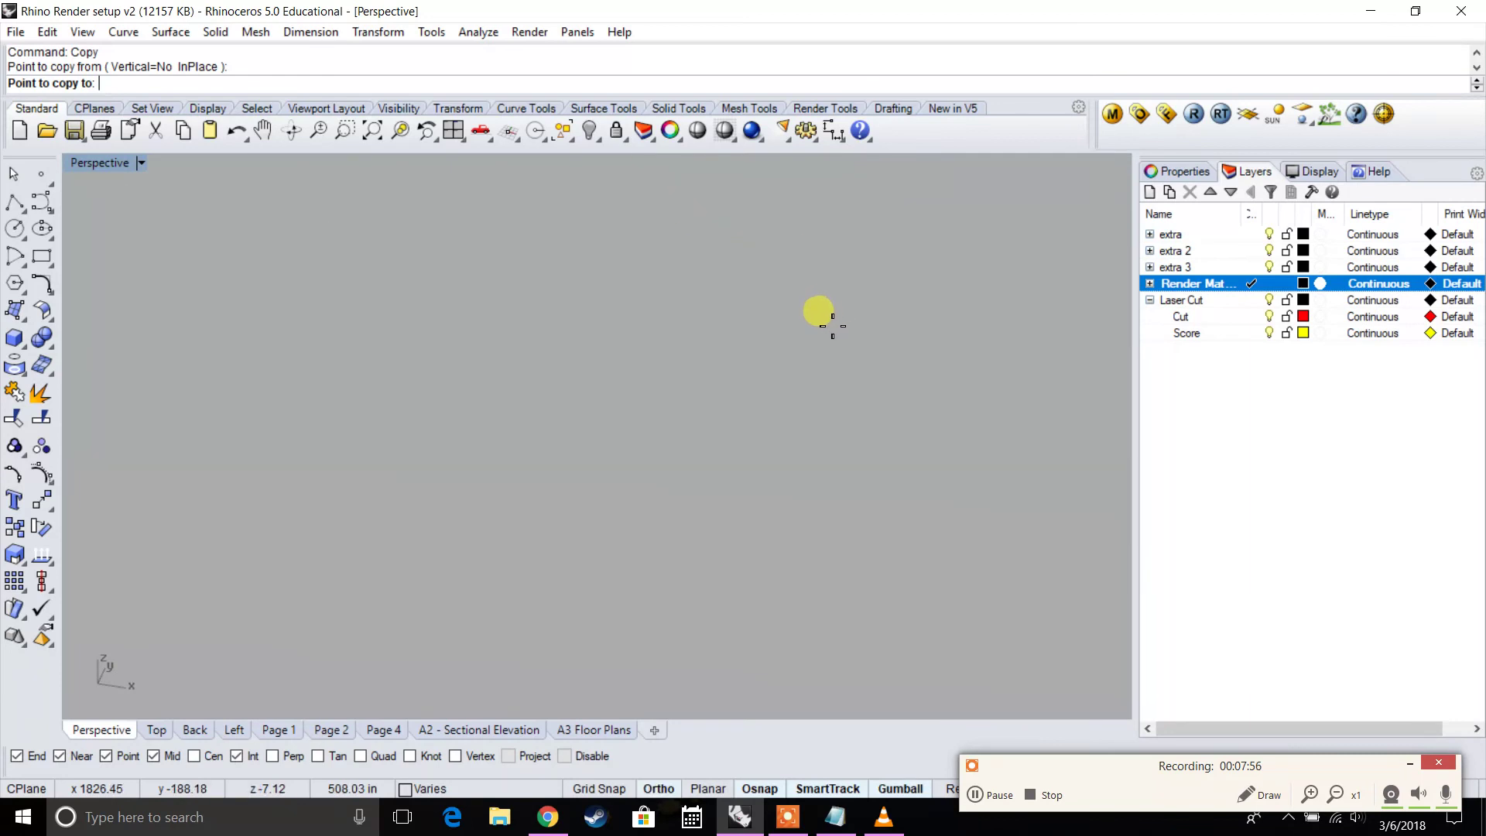
{"action": "scroll", "coordinate": [832, 324], "scroll_direction": "down", "scroll_amount": 6}
{"action": "right_click_drag", "start_coordinate": [819, 323], "coordinate": [579, 495], "text": "shift"}
{"action": "left_click", "coordinate": [748, 430]}
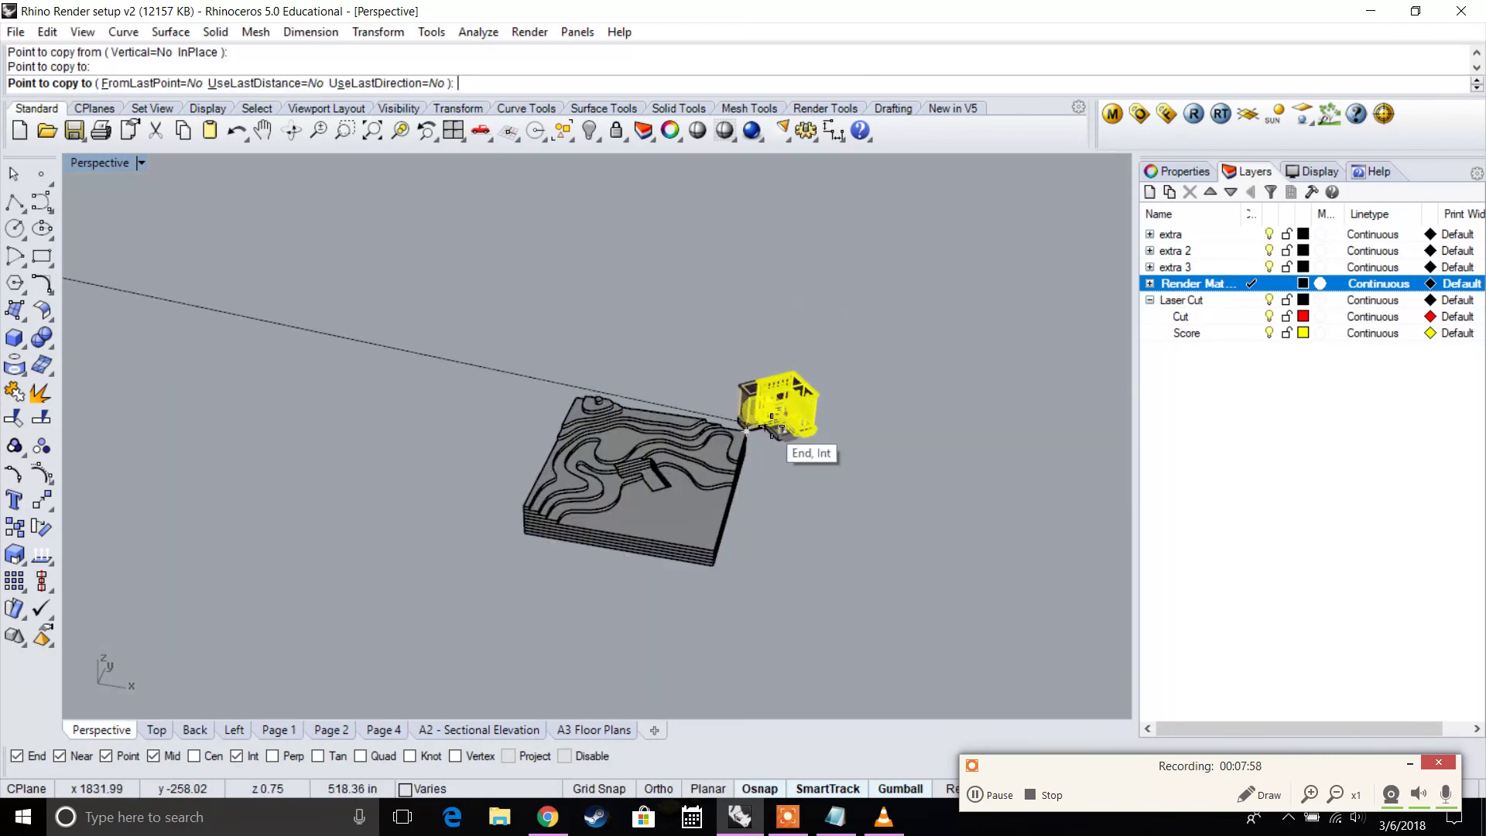
{"action": "key", "text": "Return"}
Group all the parts of the house copy beside the stacked contour model
{"action": "left_click", "coordinate": [755, 411]}
{"action": "left_click", "coordinate": [404, 133]}
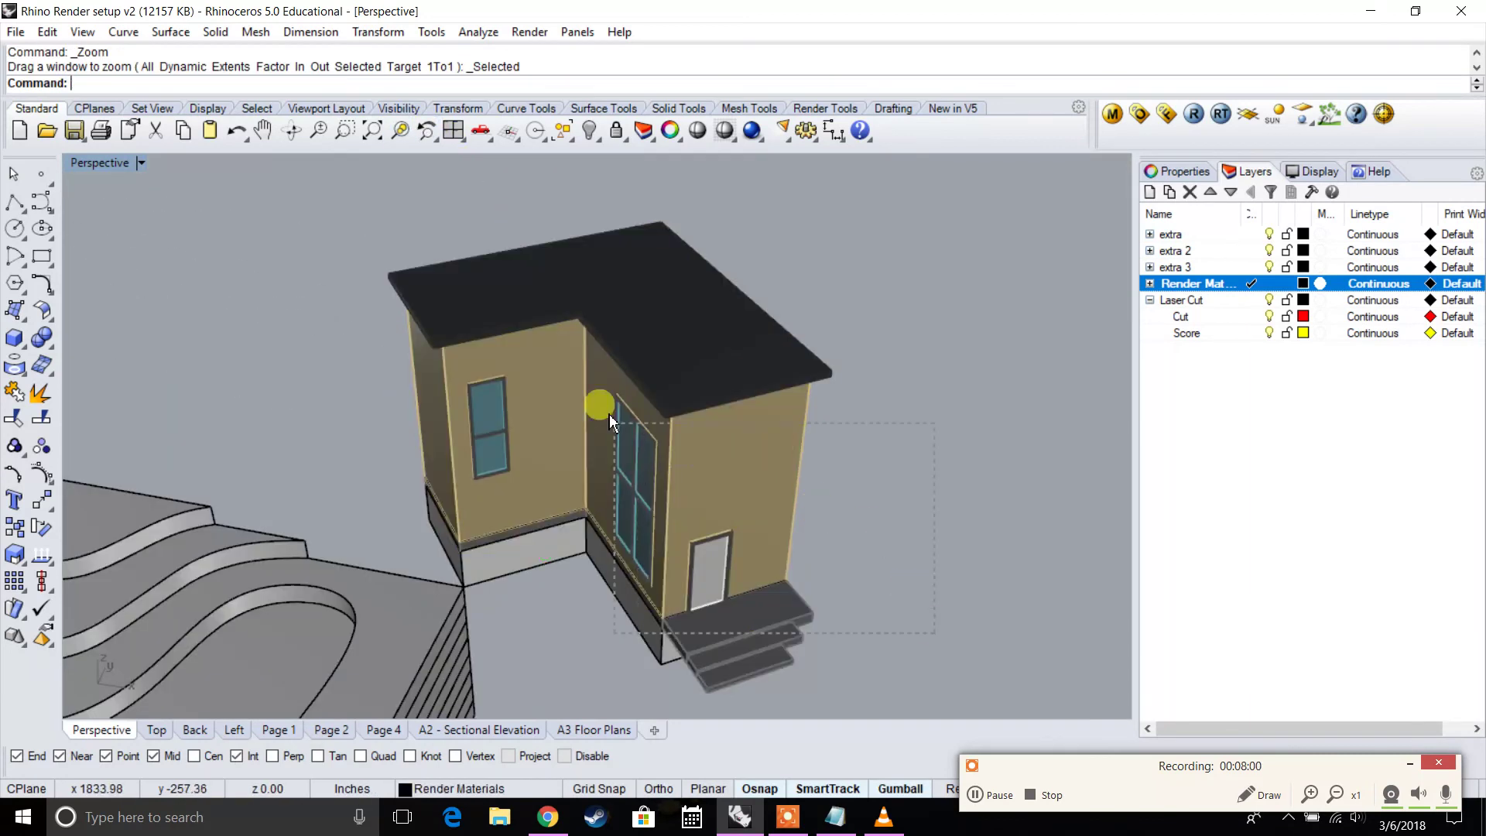
{"action": "left_click_drag", "start_coordinate": [610, 415], "coordinate": [611, 412]}
{"action": "key", "text": "Return"}
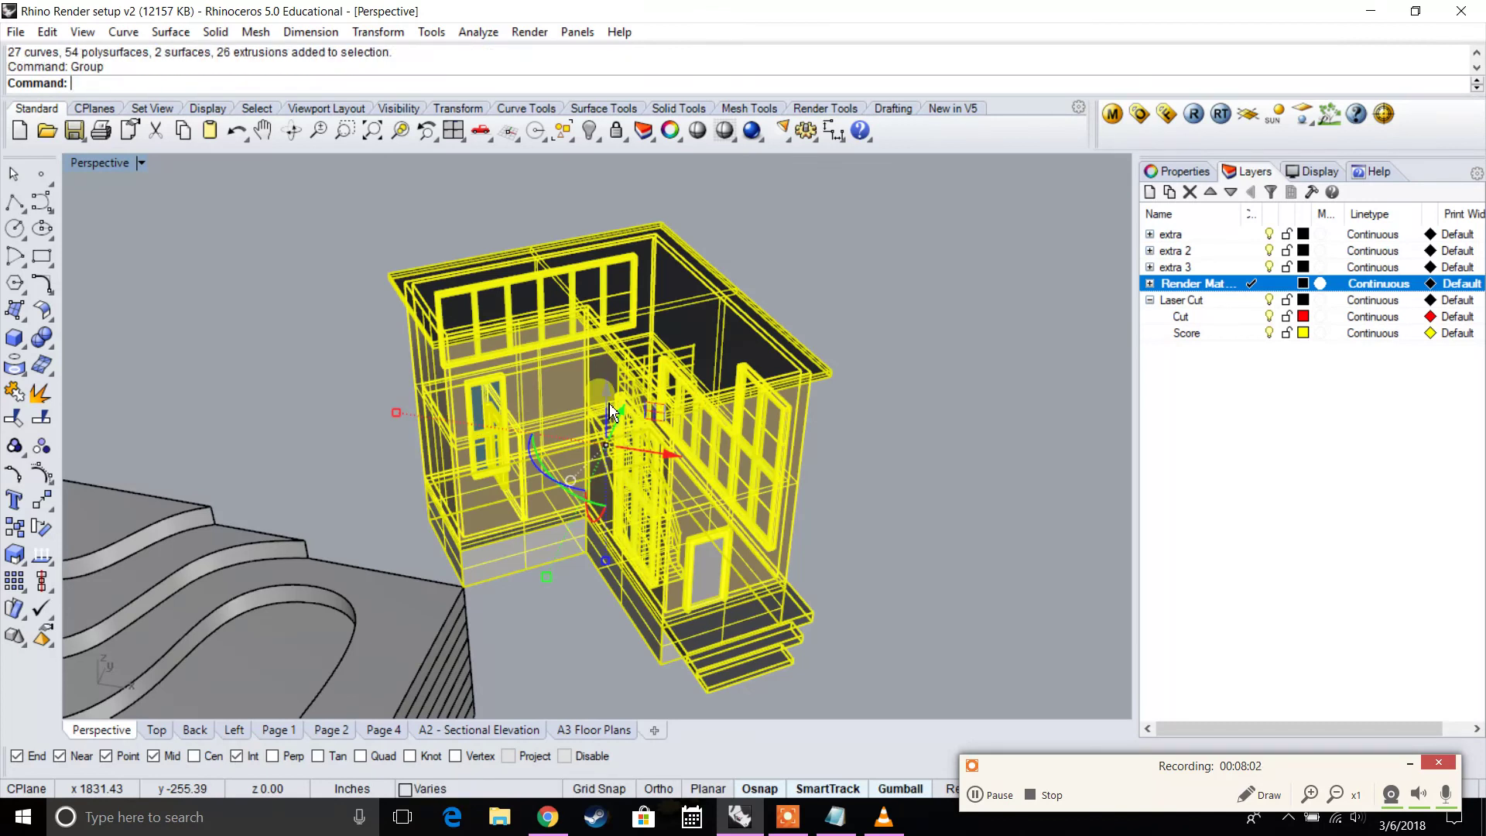
Move the grouped house from its bottom foundation corner near the steps to the matching corner of the contour model's cutout, using Ghosted display
{"action": "type", "text": "Move"}
{"action": "key", "text": "Return"}
{"action": "left_click", "coordinate": [661, 665]}
{"action": "scroll", "coordinate": [661, 665], "scroll_direction": "down", "scroll_amount": 3}
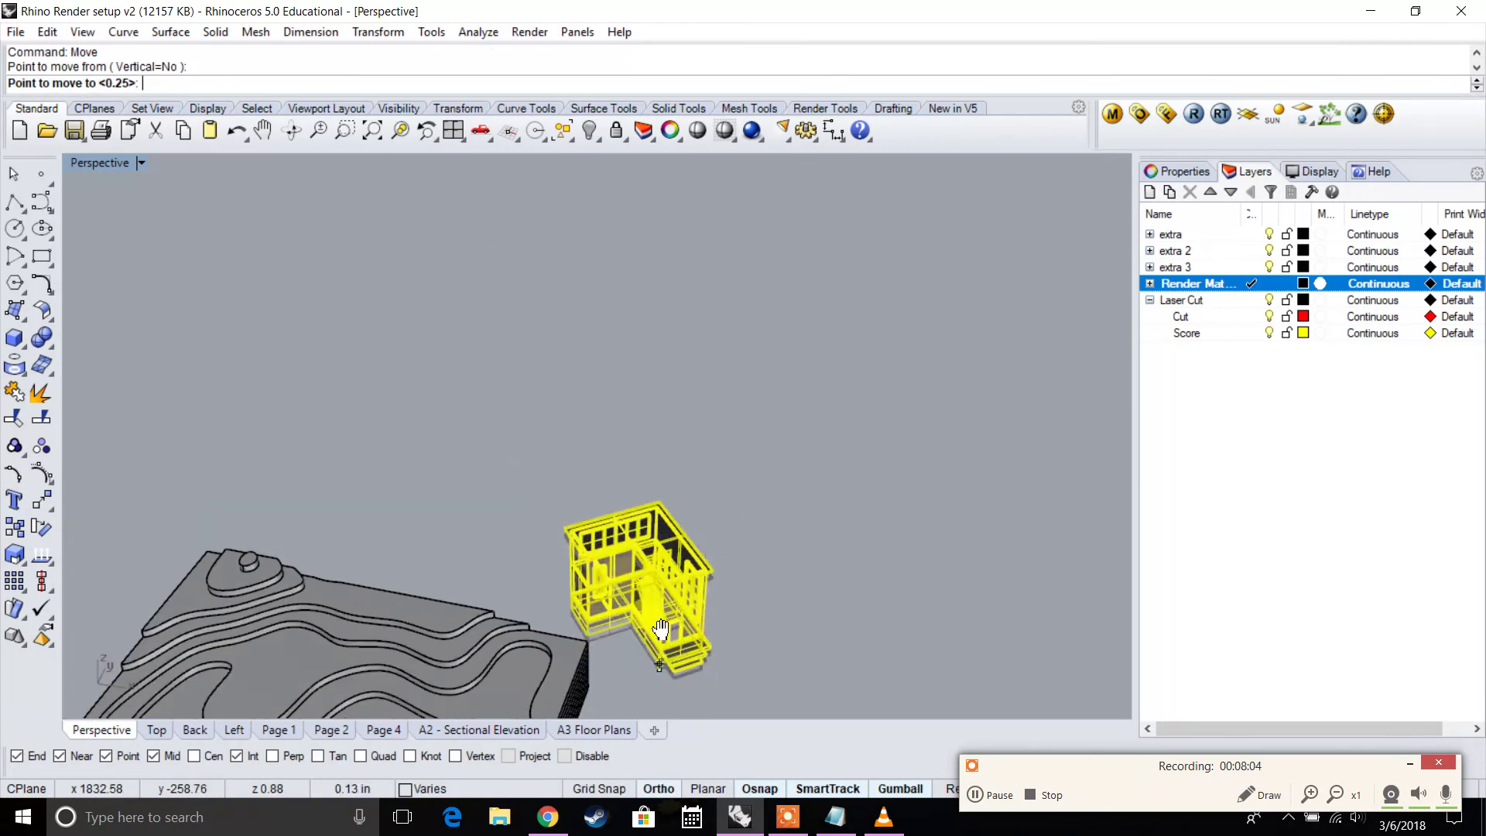
{"action": "scroll", "coordinate": [480, 589], "scroll_direction": "up", "scroll_amount": 2}
{"action": "scroll", "coordinate": [333, 681], "scroll_direction": "up", "scroll_amount": 5}
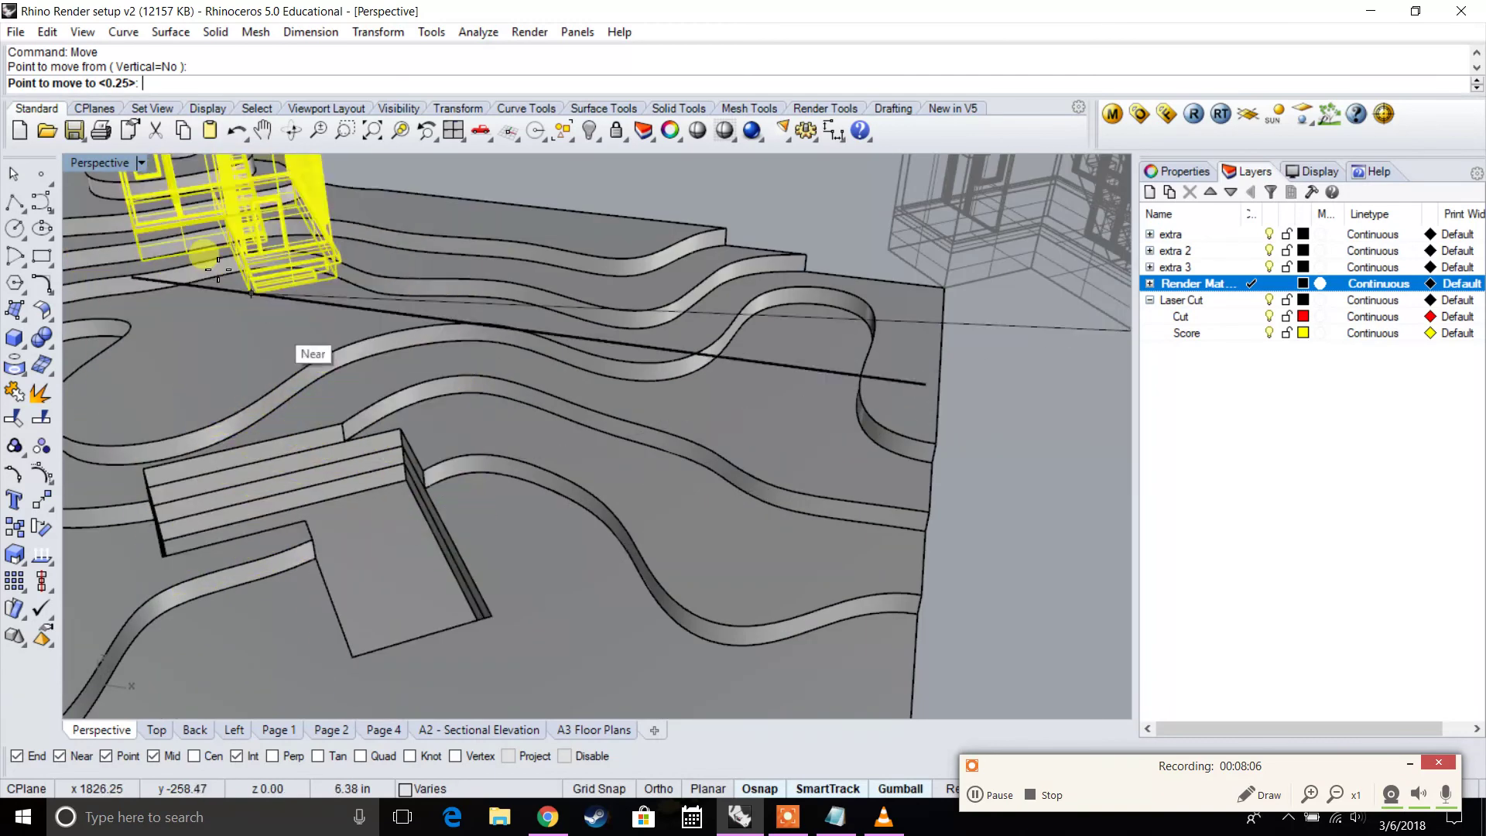
{"action": "left_click", "coordinate": [141, 163]}
{"action": "left_click", "coordinate": [203, 267]}
{"action": "scroll", "coordinate": [359, 498], "scroll_direction": "down", "scroll_amount": 3}
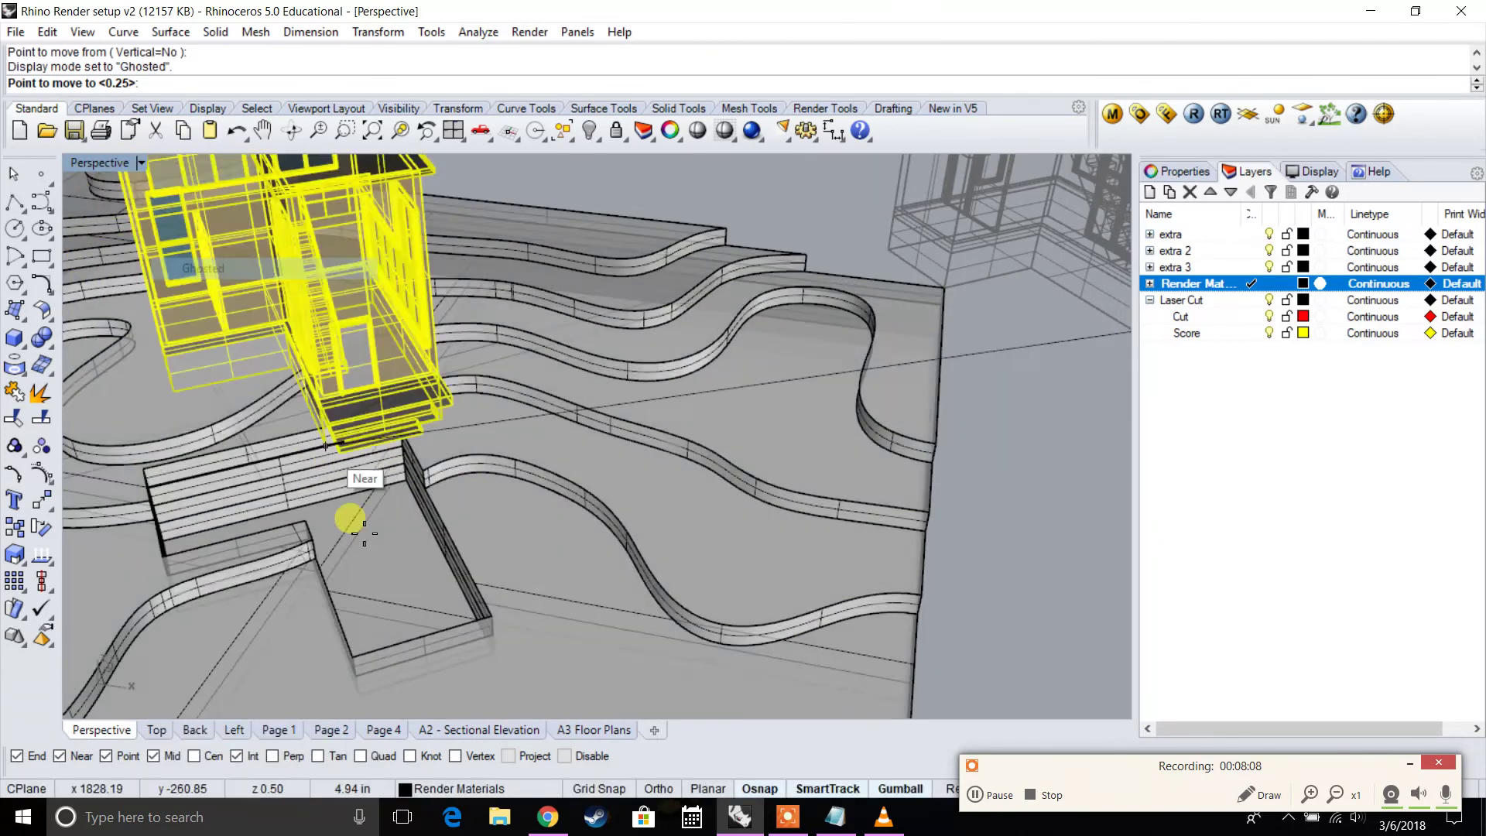
{"action": "scroll", "coordinate": [432, 475], "scroll_direction": "up", "scroll_amount": 5}
{"action": "left_click", "coordinate": [410, 538]}
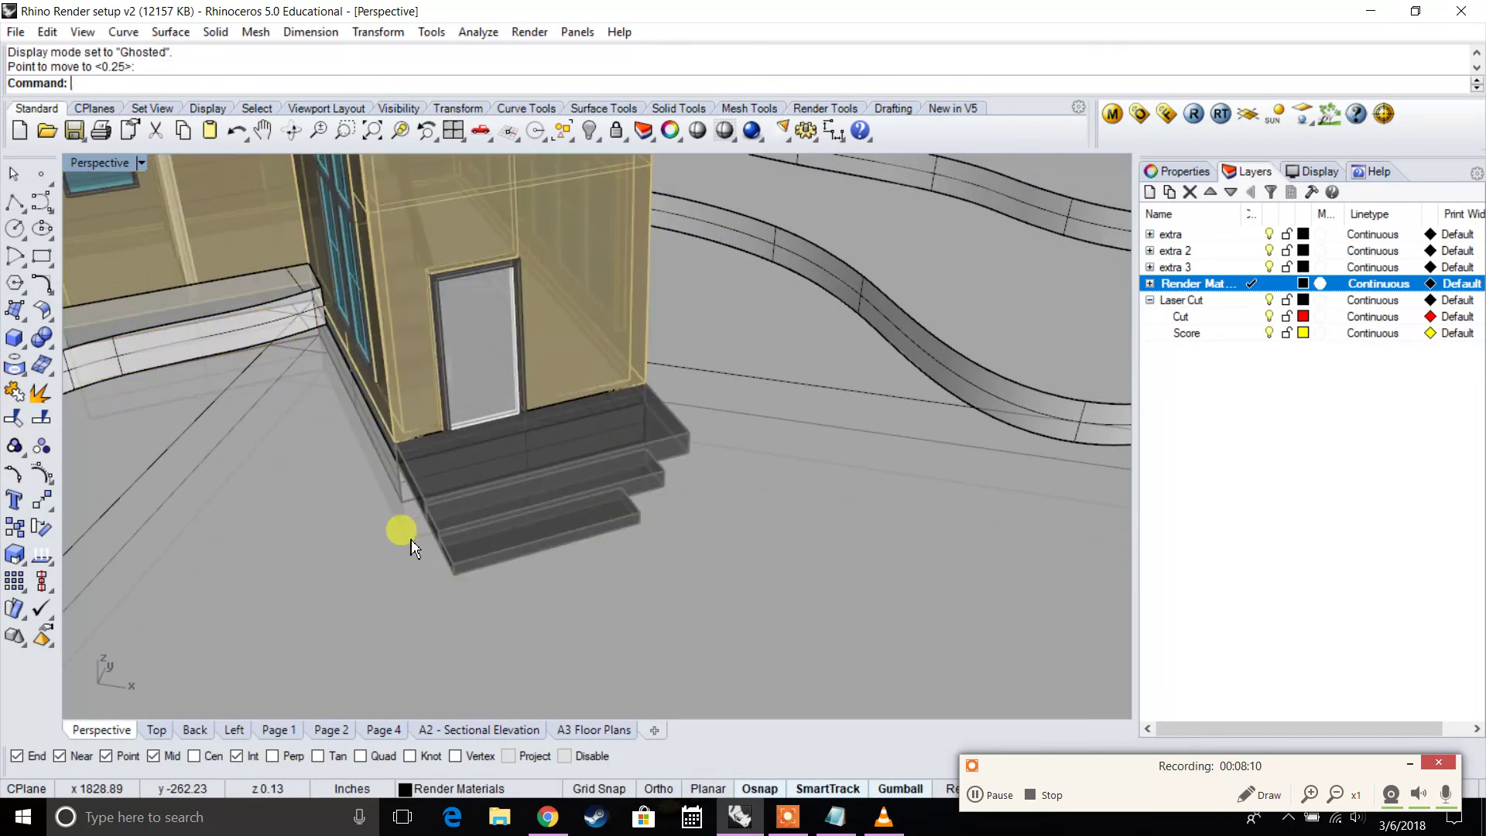
{"action": "scroll", "coordinate": [398, 530], "scroll_direction": "down", "scroll_amount": 4}
Set the Perspective view's display mode to Shaded
{"action": "left_click", "coordinate": [141, 162]}
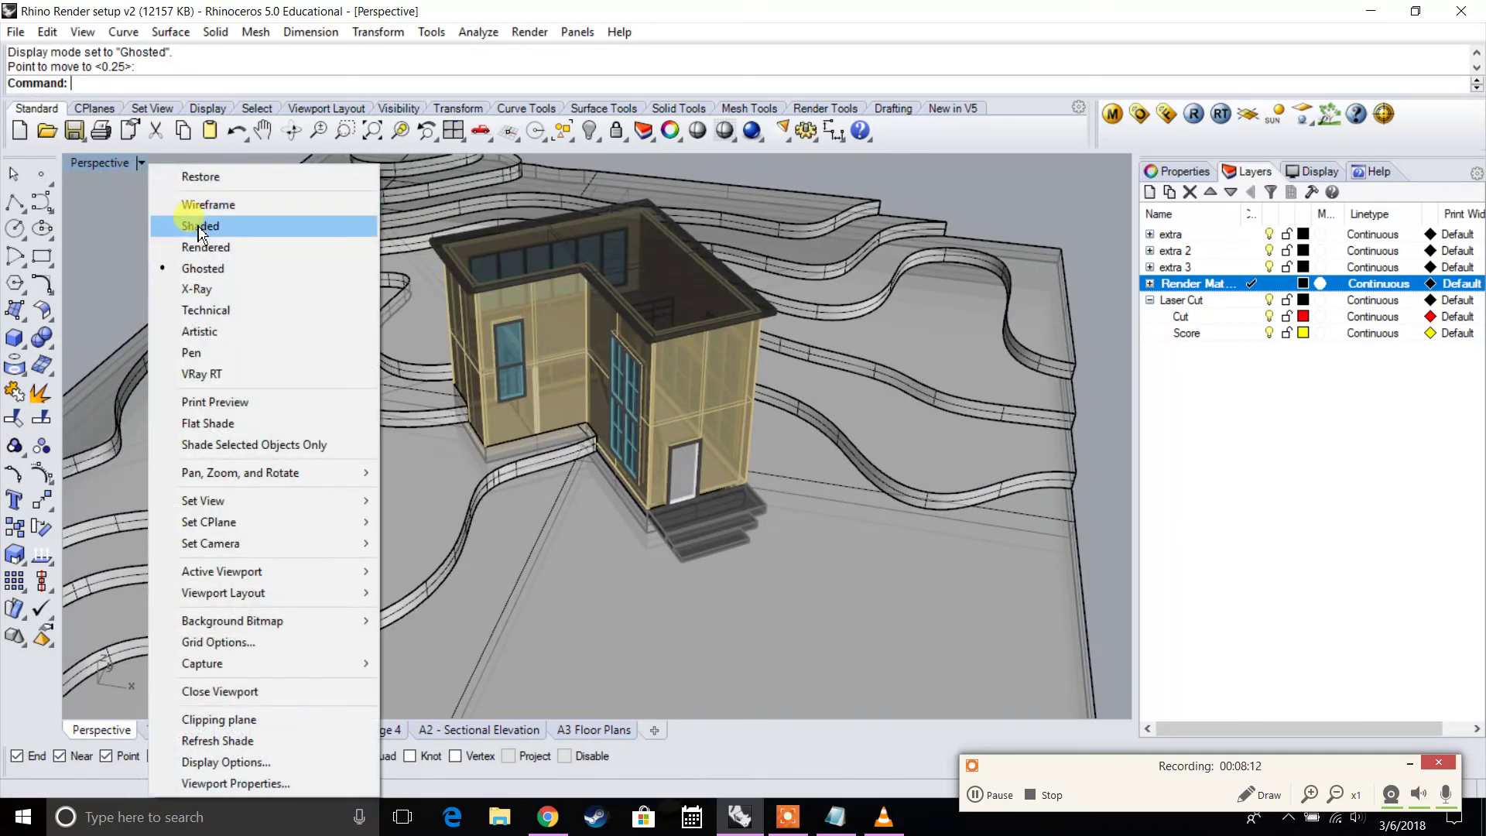
{"action": "left_click", "coordinate": [201, 221]}
{"action": "mouse_move", "coordinate": [706, 471]}
{"action": "right_mouse_down"}
{"action": "mouse_move", "coordinate": [736, 388]}
{"action": "mouse_move", "coordinate": [819, 450]}
{"action": "mouse_move", "coordinate": [752, 463]}
{"action": "mouse_move", "coordinate": [707, 443]}
{"action": "mouse_move", "coordinate": [655, 302]}
{"action": "mouse_move", "coordinate": [630, 373]}
{"action": "mouse_move", "coordinate": [633, 360]}
{"action": "right_mouse_up"}
Lift the house vertically out of the contour model's cutout, then lower it back into place
{"action": "left_click", "coordinate": [753, 463]}
{"action": "scroll", "coordinate": [752, 463], "scroll_direction": "down", "scroll_amount": 7}
{"action": "left_click_drag", "start_coordinate": [652, 370], "coordinate": [649, 277]}
{"action": "right_click_drag", "start_coordinate": [649, 277], "coordinate": [731, 399]}
{"action": "key", "text": "Escape"}
{"action": "left_click", "coordinate": [743, 444]}
{"action": "left_click_drag", "start_coordinate": [693, 316], "coordinate": [695, 391]}
{"action": "key", "text": "Escape"}
Examine how the house sits on the stacked contour model from several angles and distances
{"action": "scroll", "coordinate": [672, 585], "scroll_direction": "up", "scroll_amount": 3}
{"action": "right_click_drag", "start_coordinate": [672, 586], "coordinate": [601, 502]}
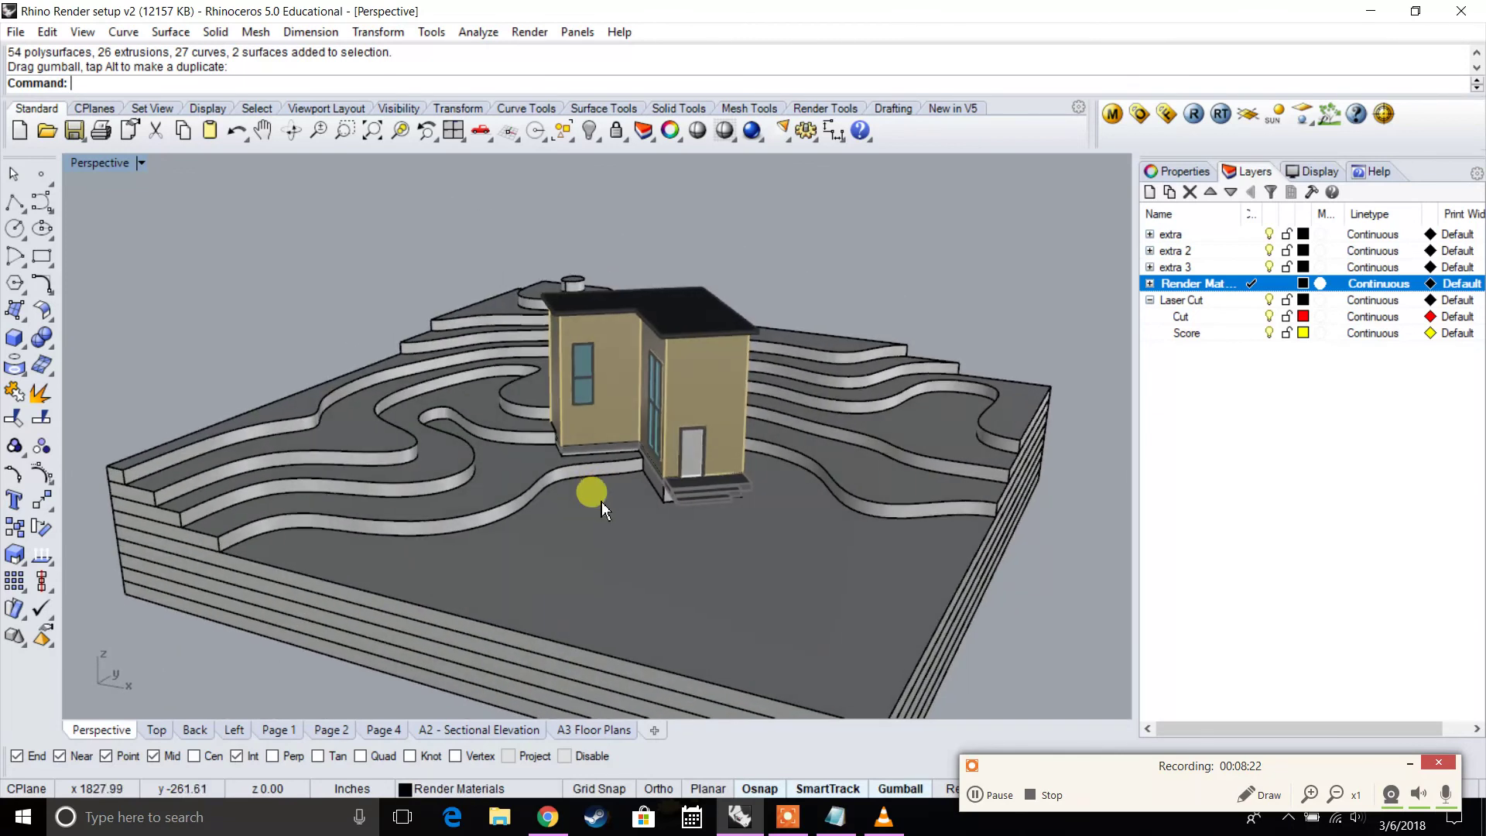
{"action": "scroll", "coordinate": [387, 491], "scroll_direction": "down", "scroll_amount": 6}
{"action": "right_click_drag", "start_coordinate": [387, 491], "coordinate": [530, 590]}
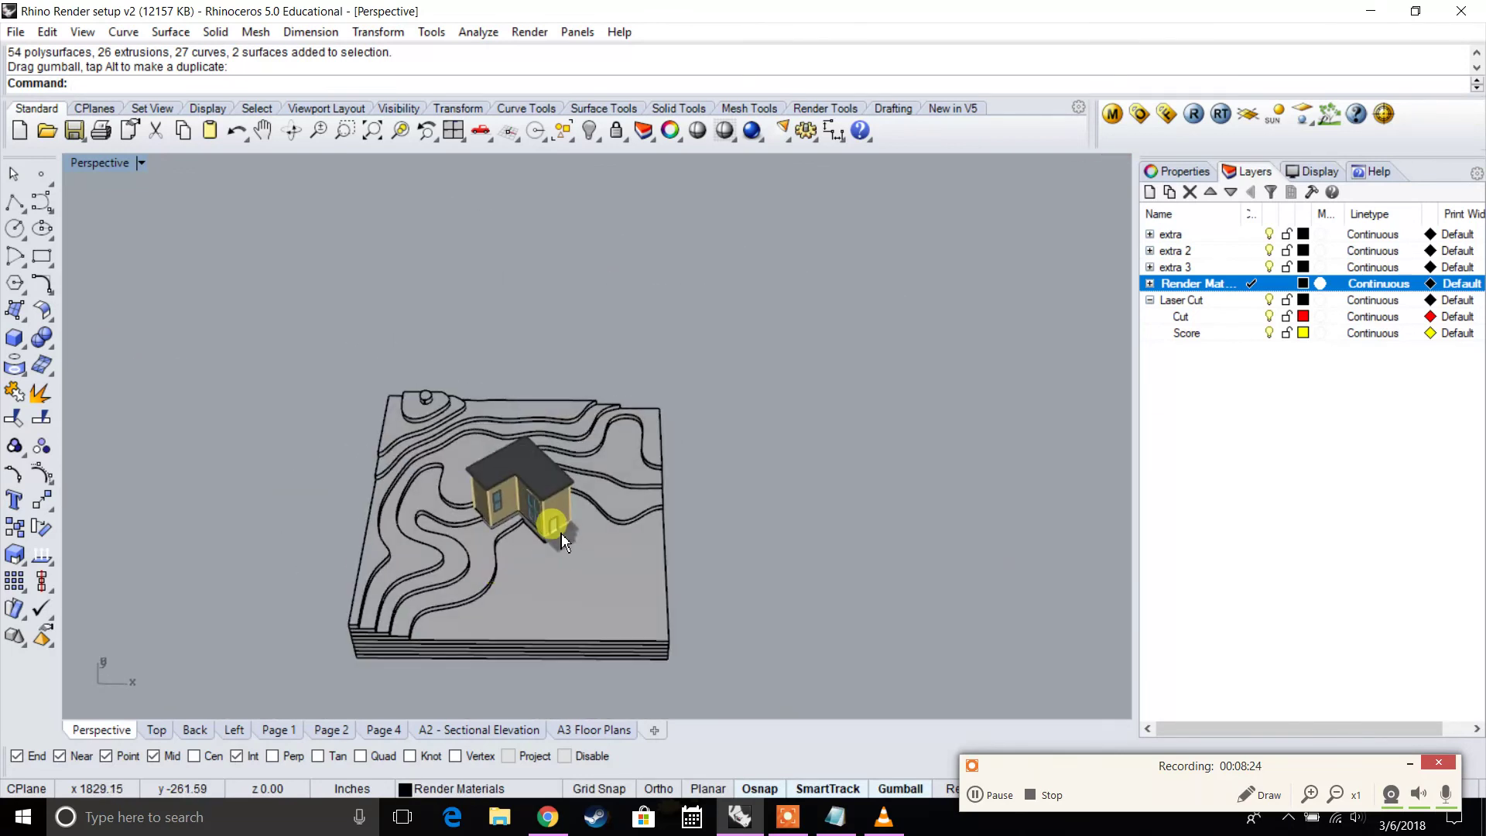
{"action": "right_click_drag", "start_coordinate": [570, 531], "coordinate": [604, 468]}
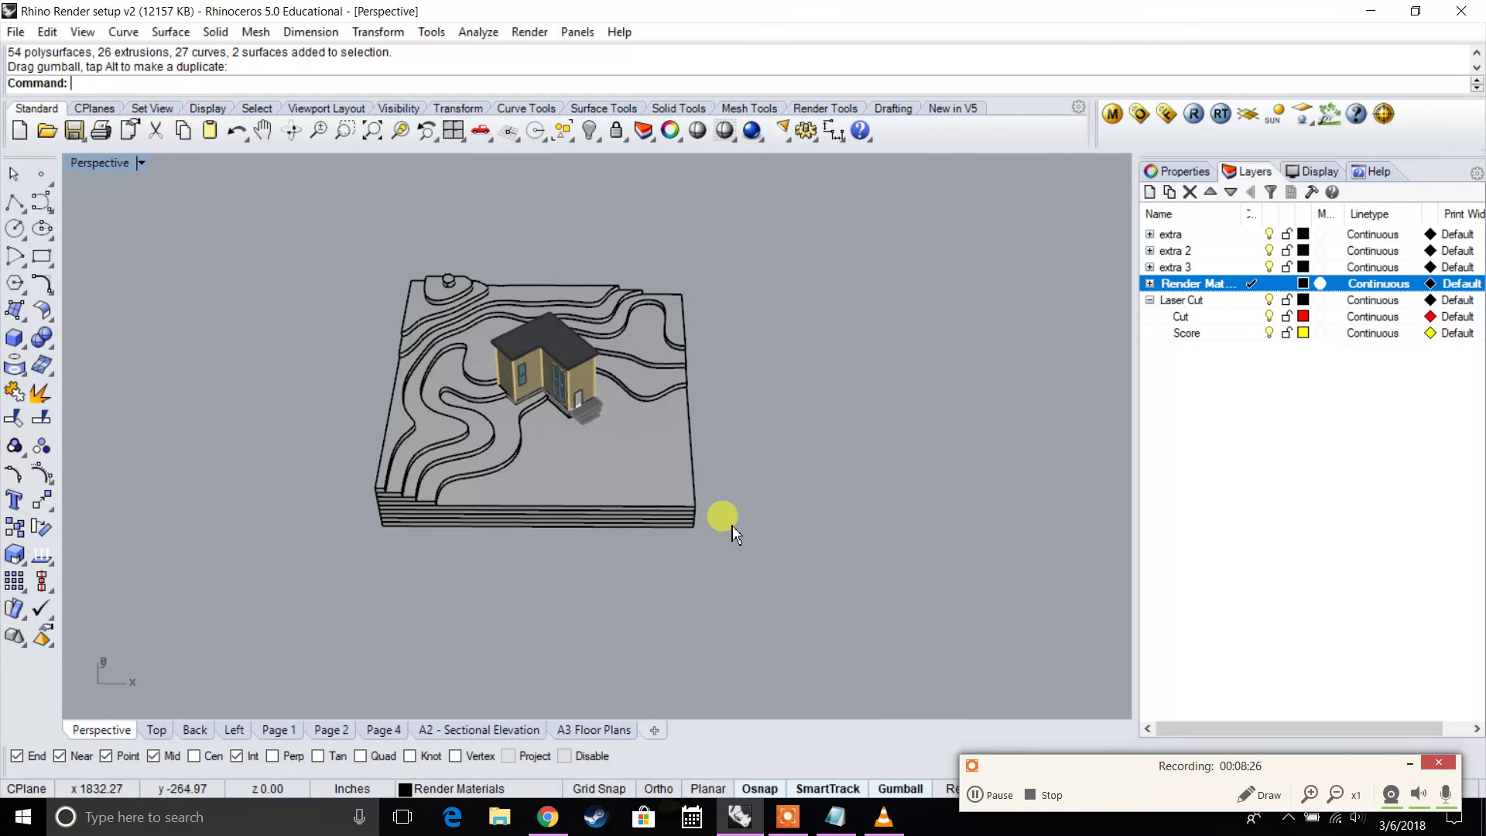
{"action": "right_click_drag", "start_coordinate": [604, 393], "coordinate": [701, 452], "text": "shift"}
{"action": "scroll", "coordinate": [726, 486], "scroll_direction": "up", "scroll_amount": 2}
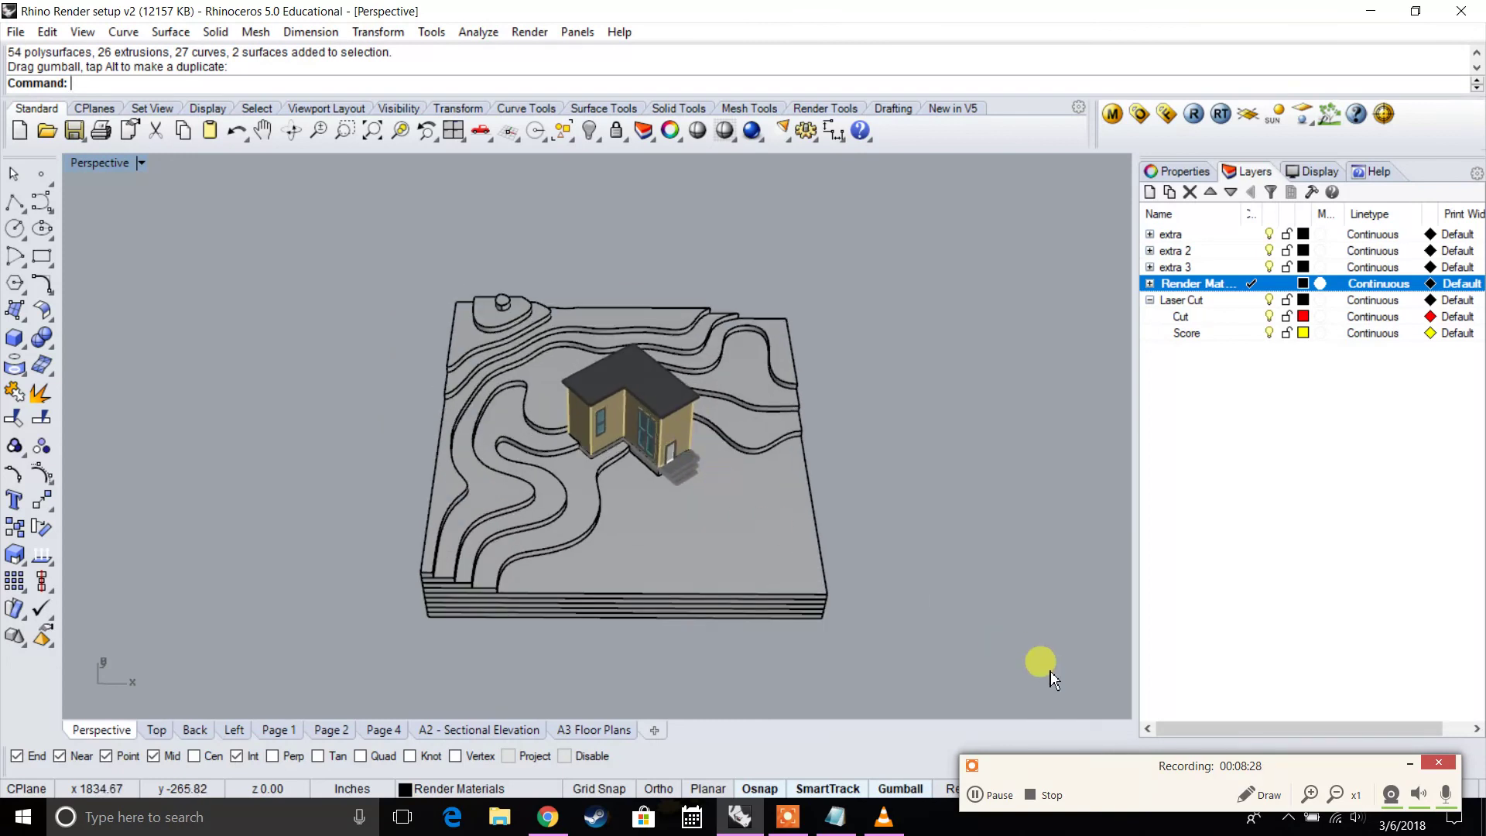